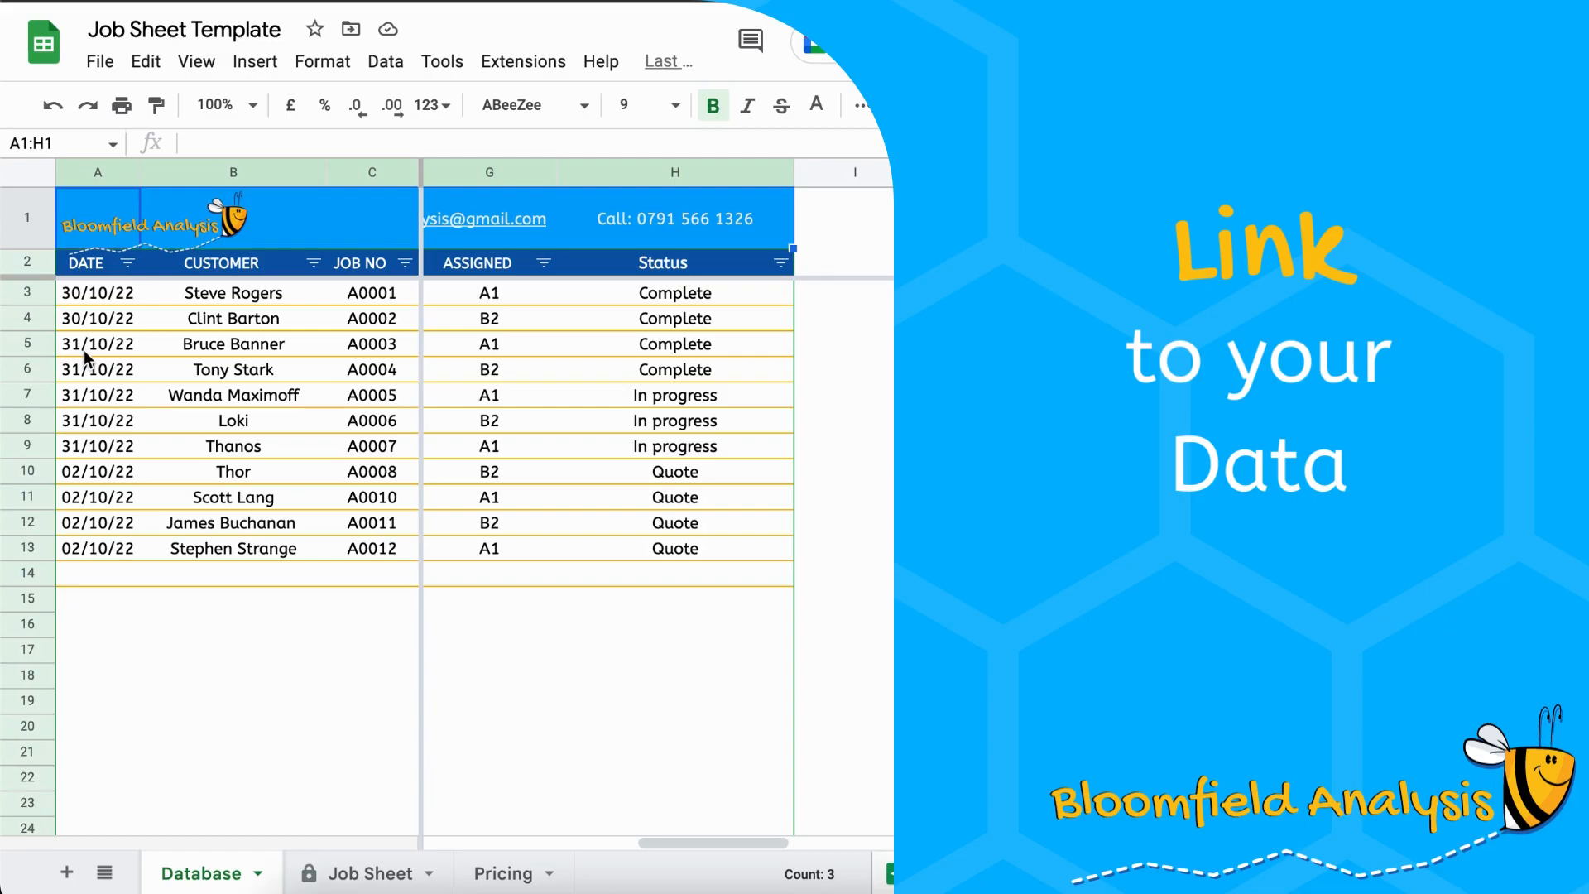
Examine the Date column of the Database sheet by selecting A1 through A13, ending at the Example Database title
key("shift+Down")
key("shift+Down")
key("shift+Down")
key("shift+Down")
key("shift+Down")
key("shift+Down")
key("shift+Down")
key("shift+Down")
key("shift+Down")
key("shift+Down")
key("shift+Down")
key("shift+Down")
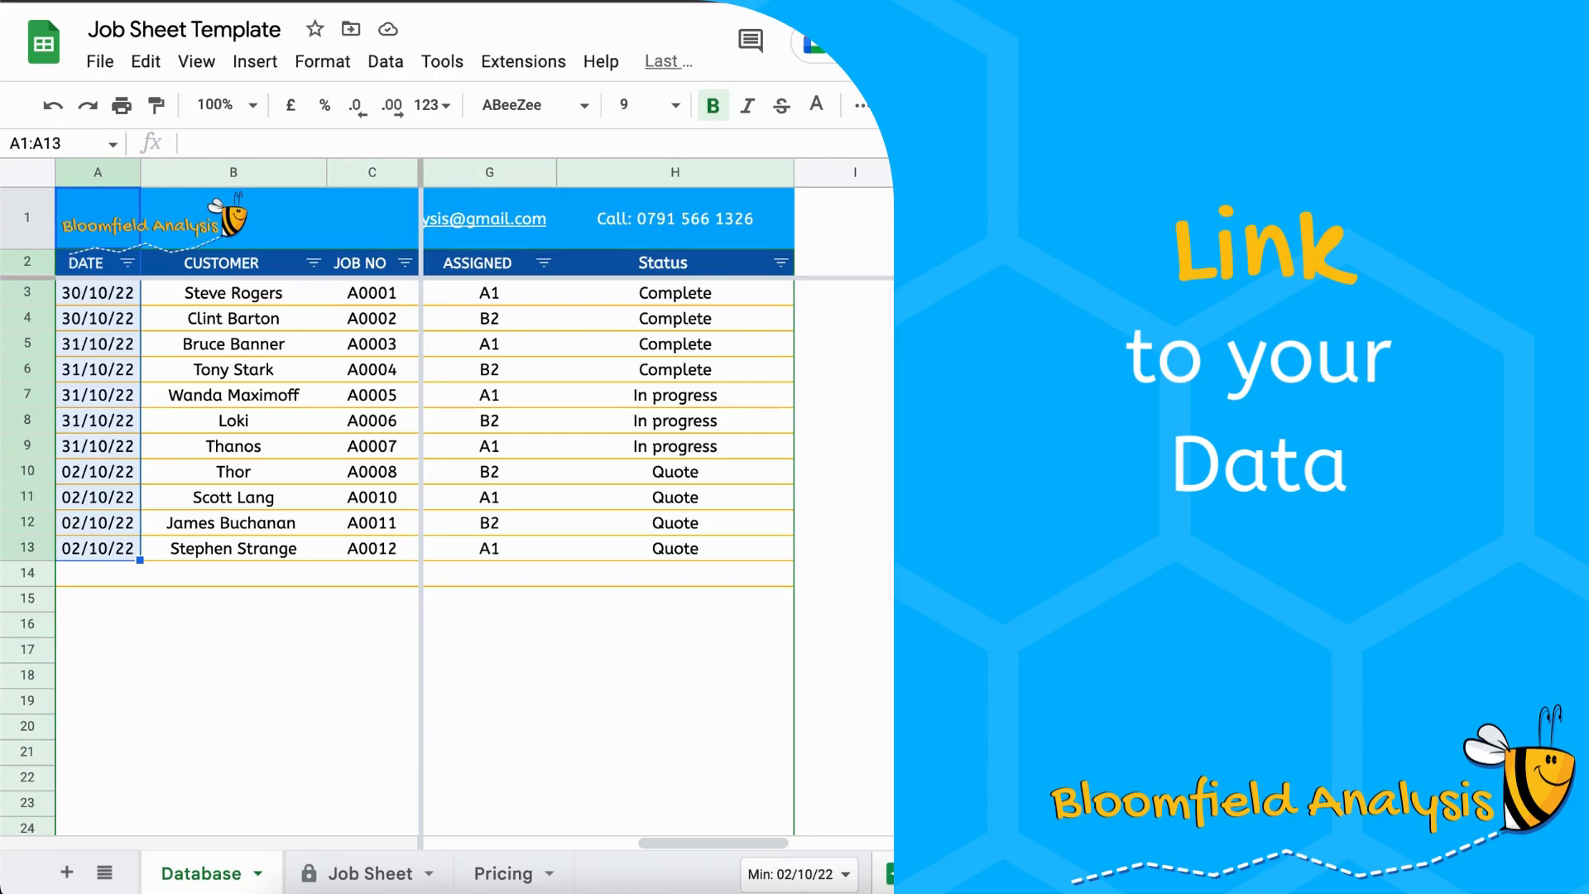
key("Right")
key("Right")
key("Right")
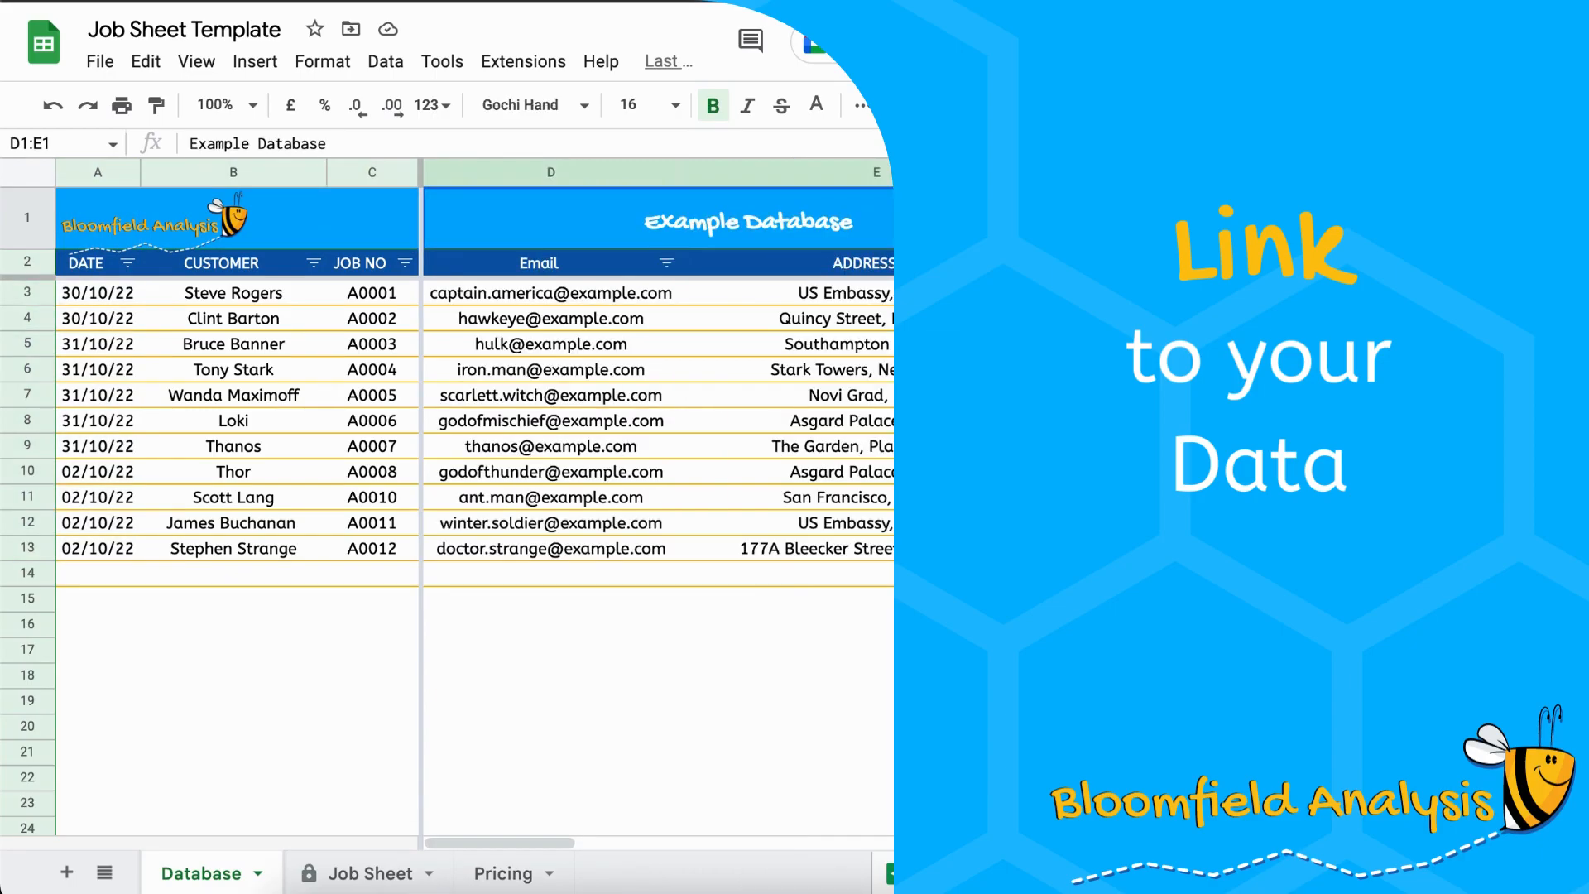
Select the Customer column from its header through row 13 to review the customer entries
left_click(232, 263)
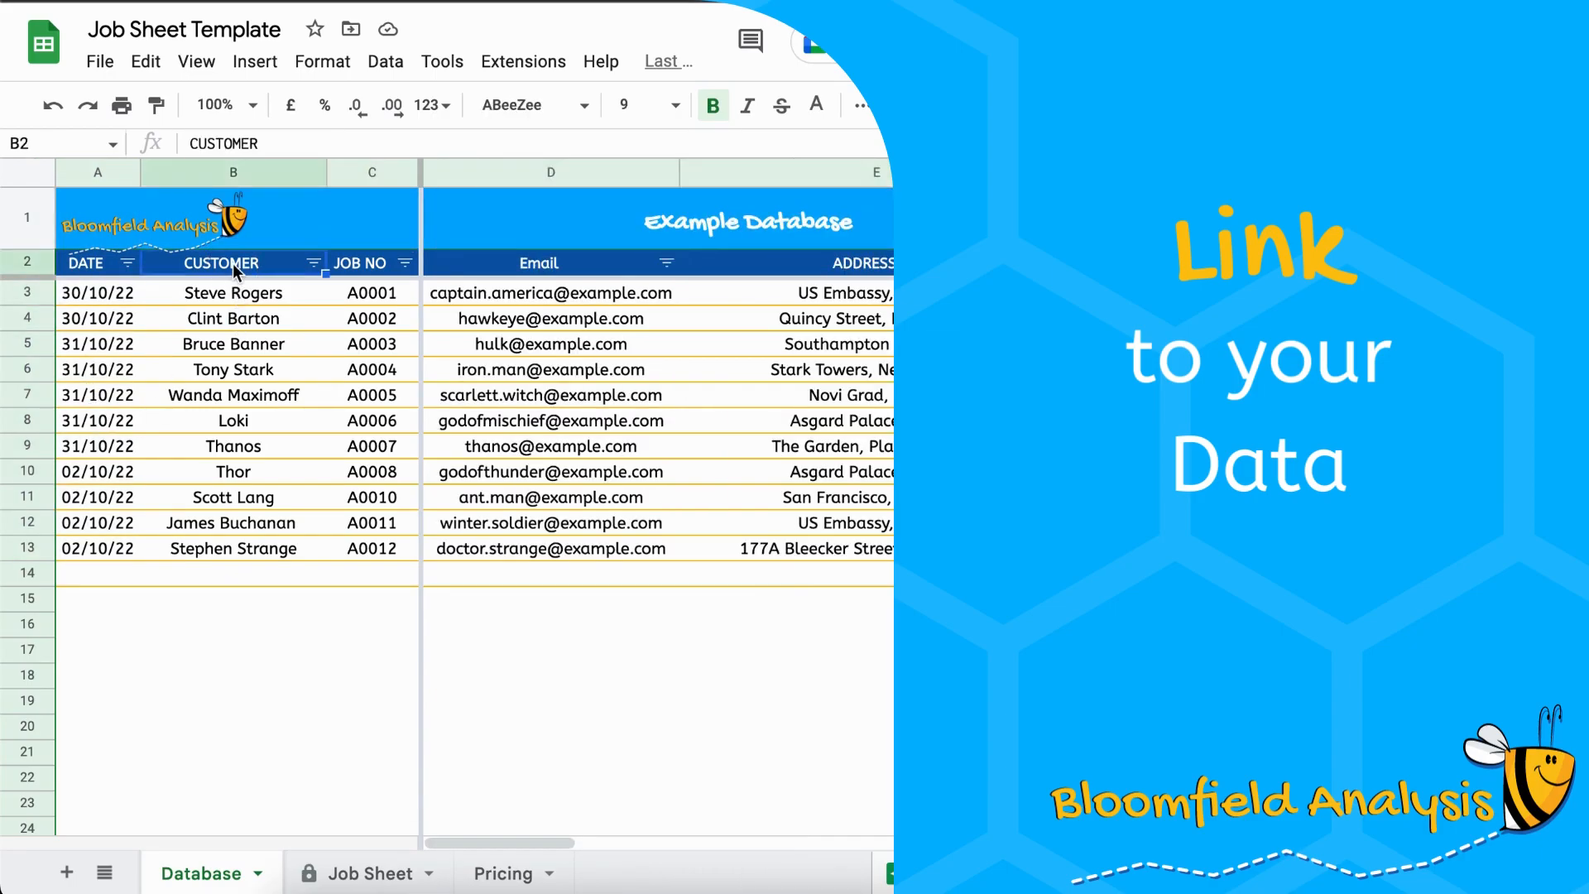
key("shift+Down")
key("shift+Down")
key("shift+Down")
key("shift+Down")
key("shift+Down")
key("shift+Down")
key("shift+Down")
key("shift+Down")
key("shift+Down")
key("shift+Down")
key("shift+Down")
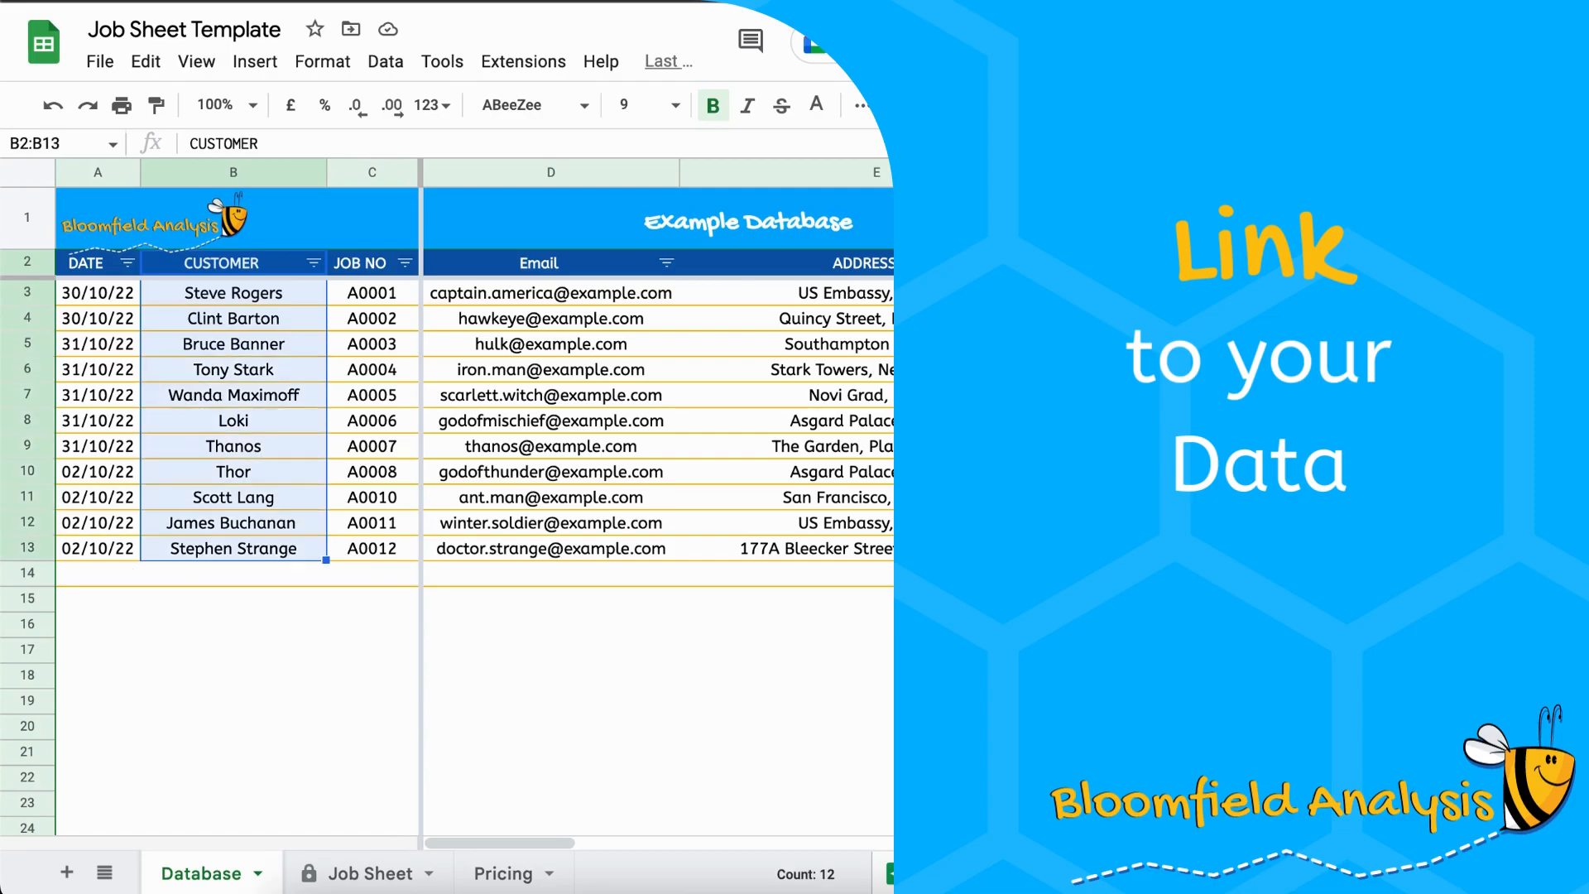
Examine the Email, Address and Phone columns by selecting them from their headers, continuing across to the Status header
left_click(487, 261)
key("shift+Right")
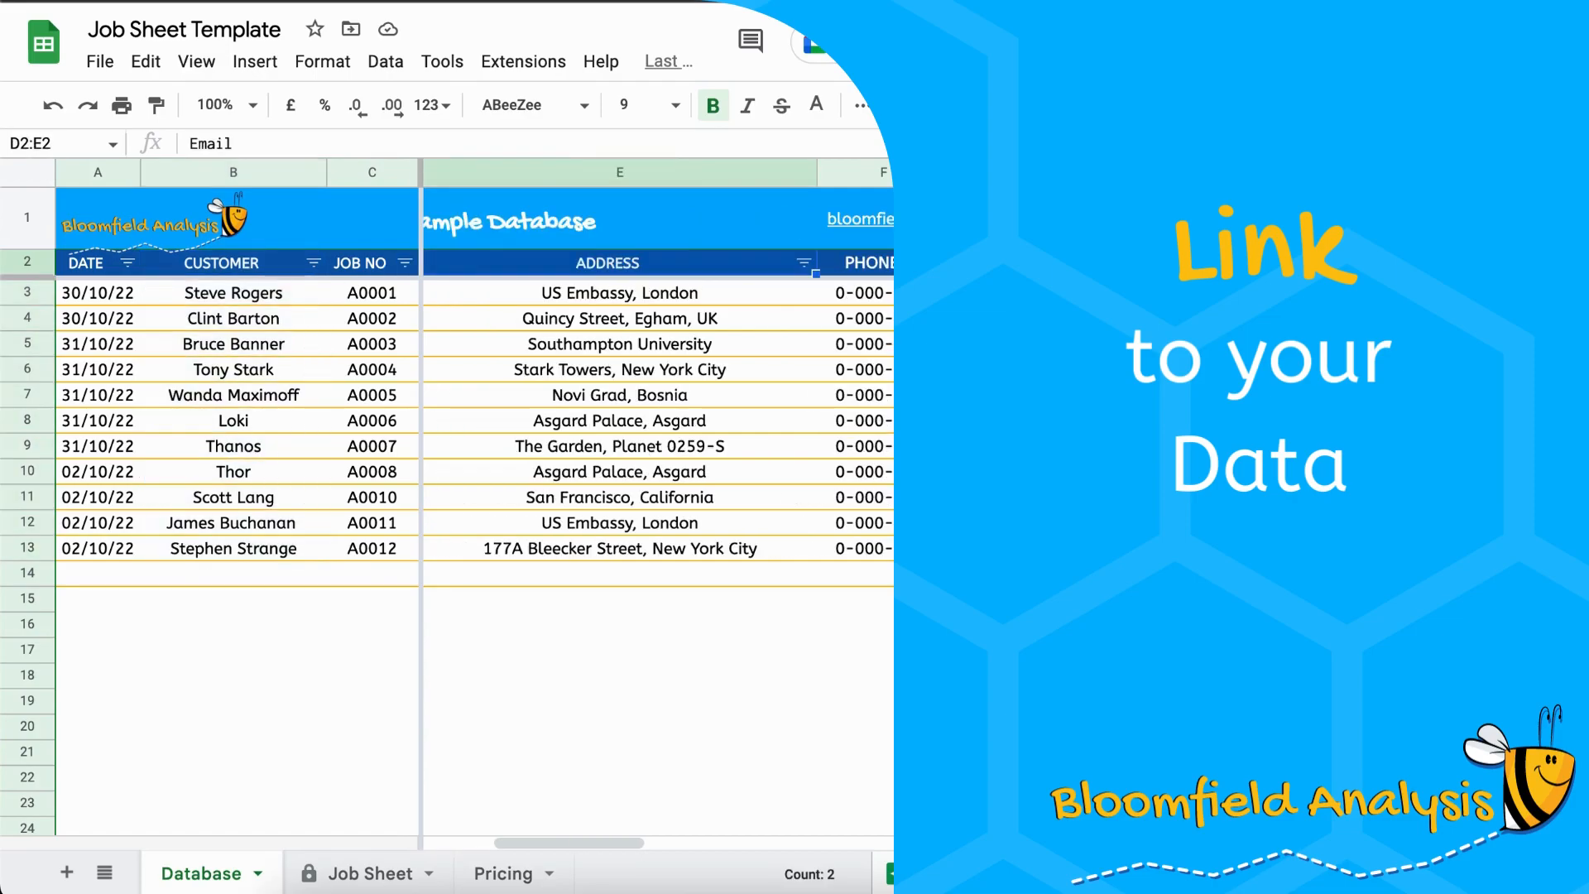
key("shift+Right")
key("shift+Down")
key("shift+Down")
key("shift+Down")
key("shift+Down")
key("shift+Down")
key("shift+Down")
key("shift+Down")
key("shift+Down")
key("shift+Down")
key("shift+Down")
key("shift+Down")
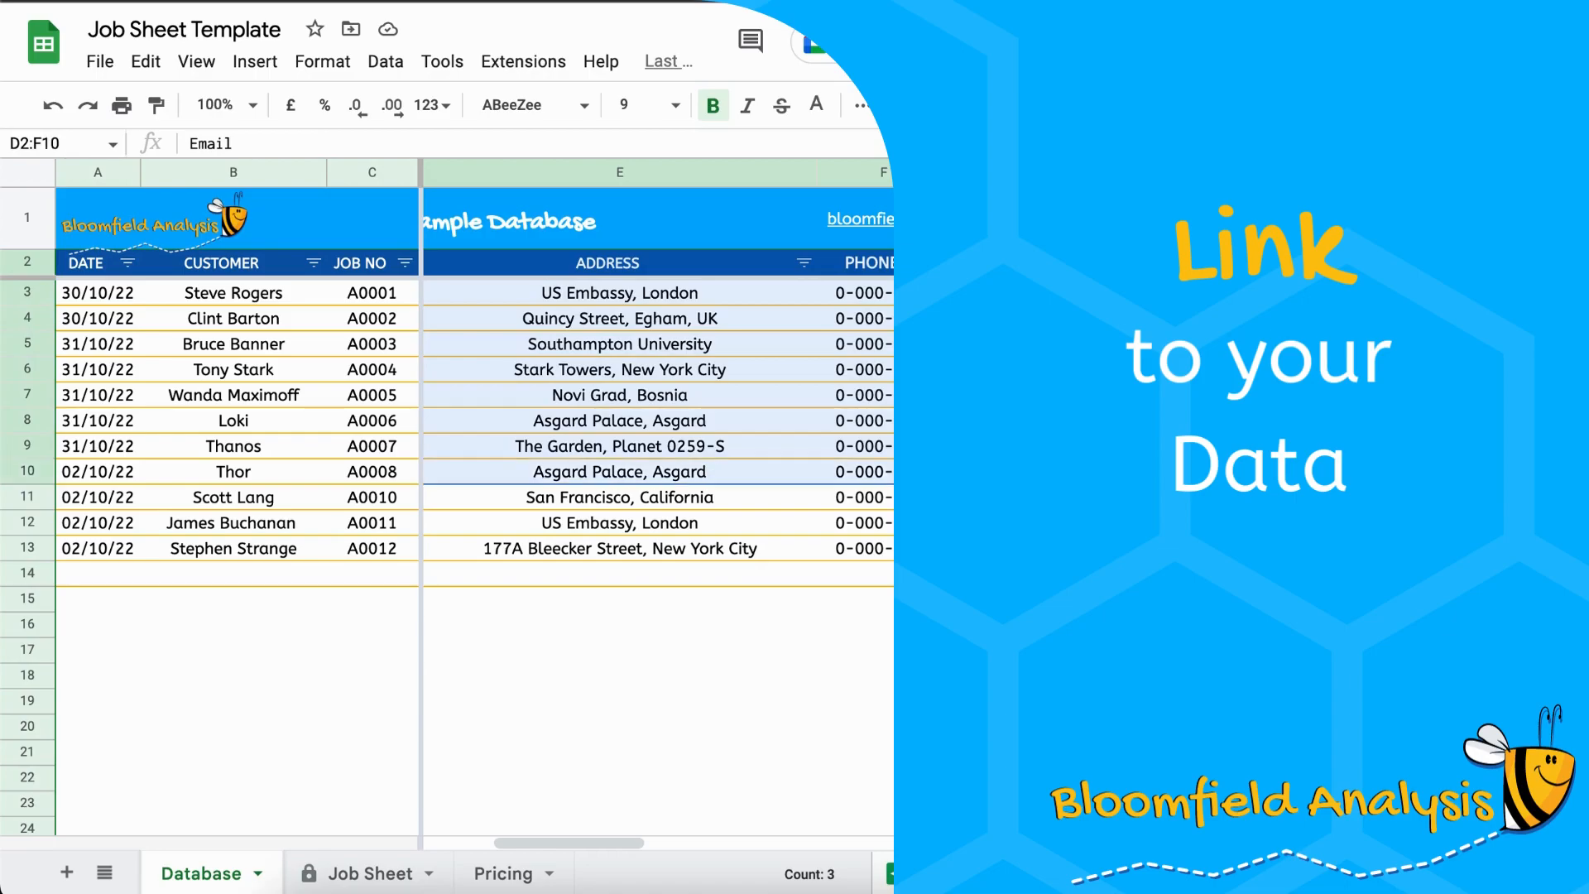
key("Right")
key("Right")
key("Right")
key("Right")
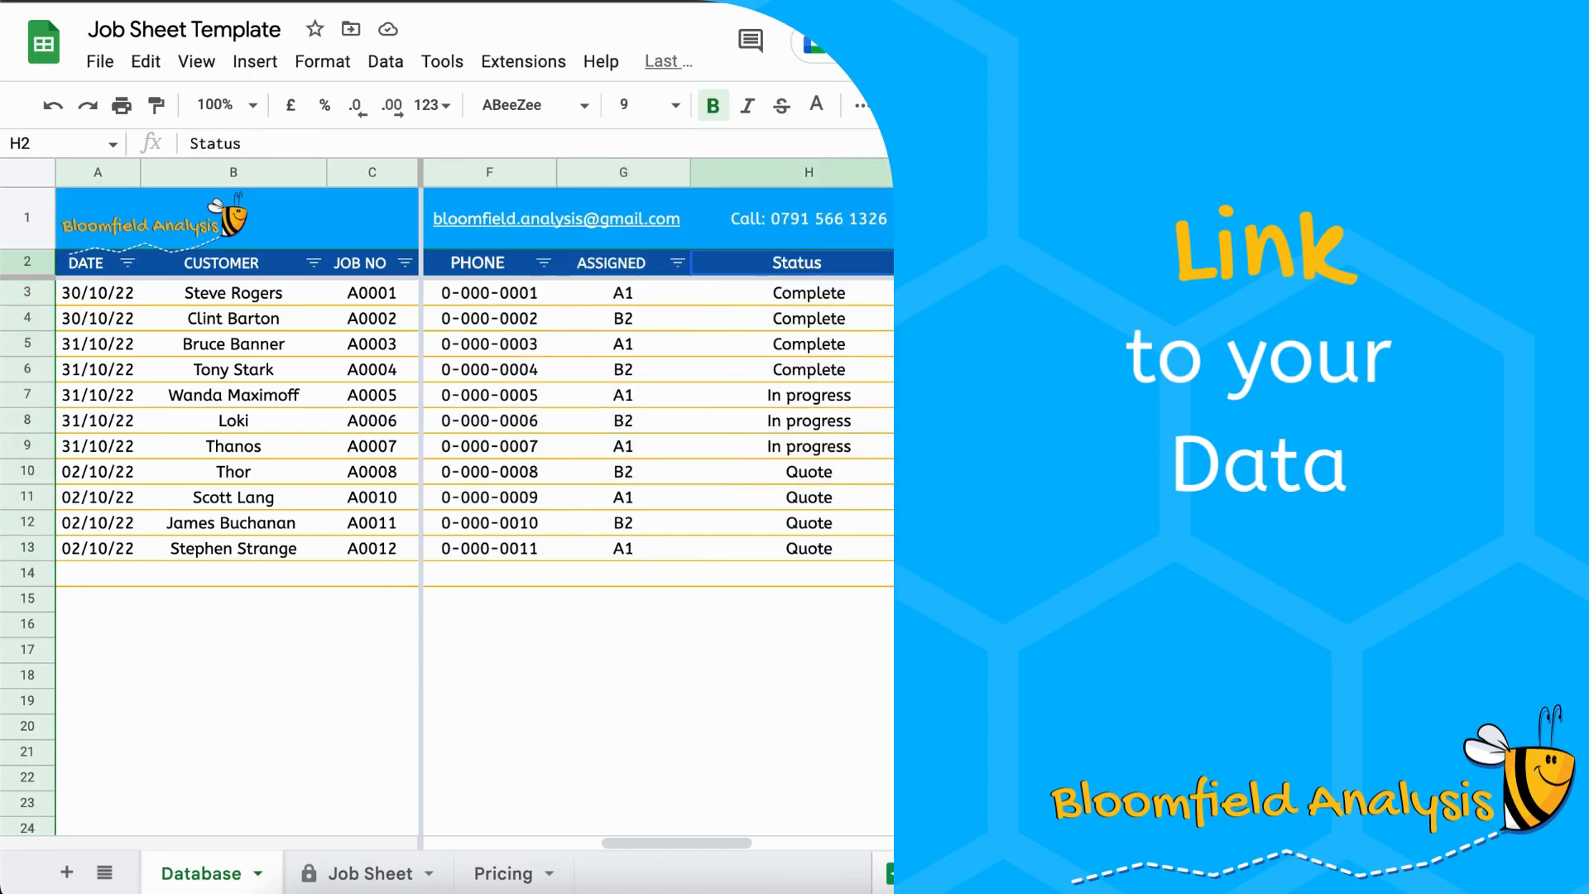
Return to the Date header, select the whole Job No column, and check its individual entries down to row 12
key("Left")
key("Left")
key("Left")
key("Left")
key("Left")
key("Left")
key("Left")
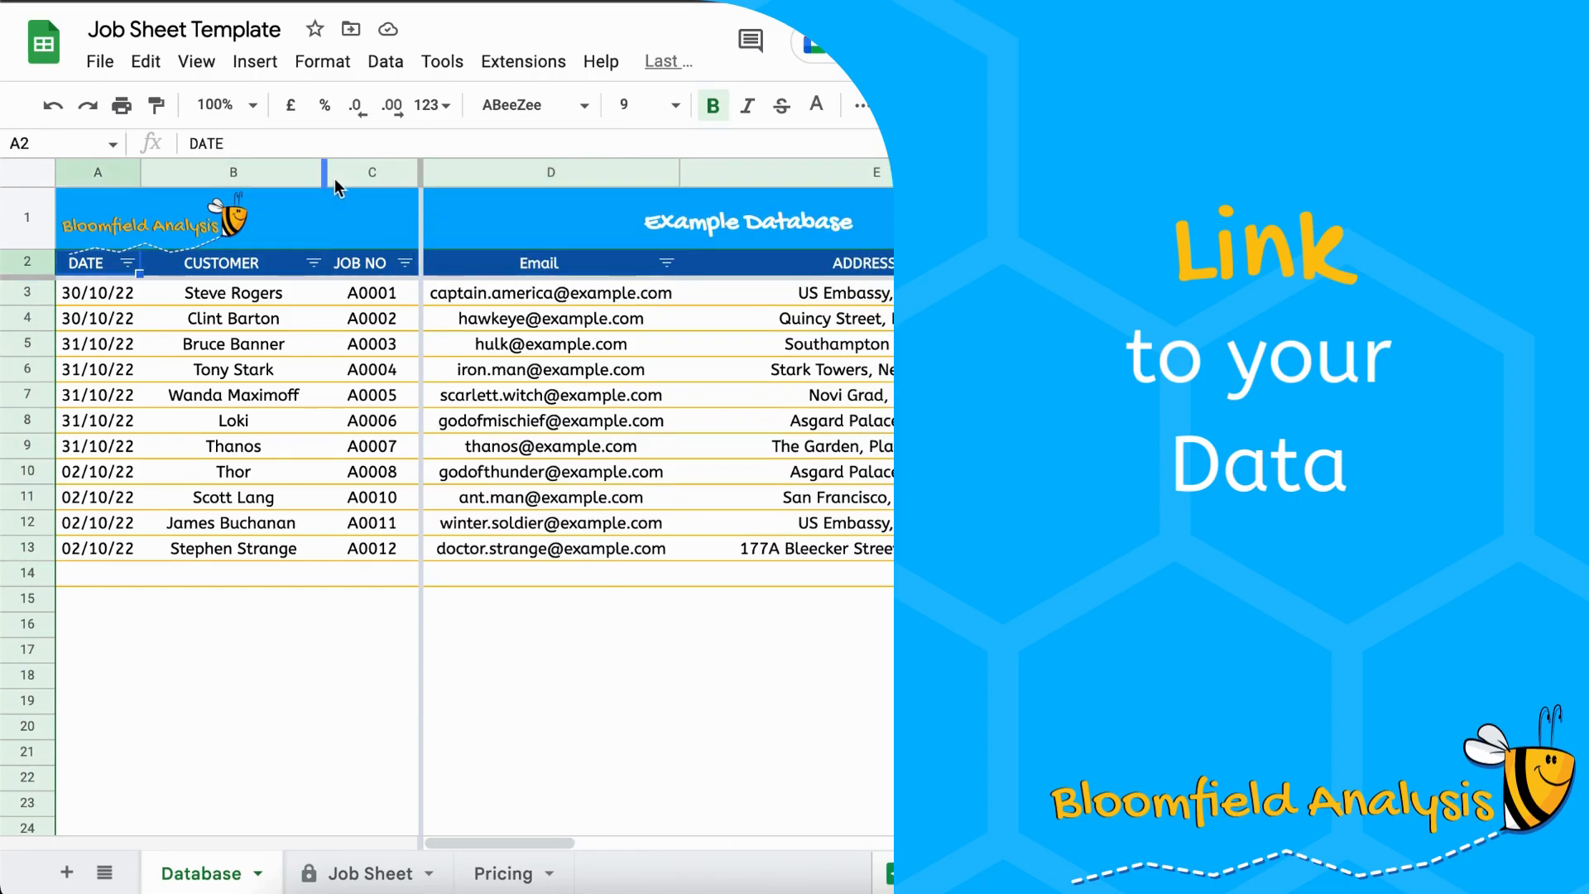
left_click(374, 172)
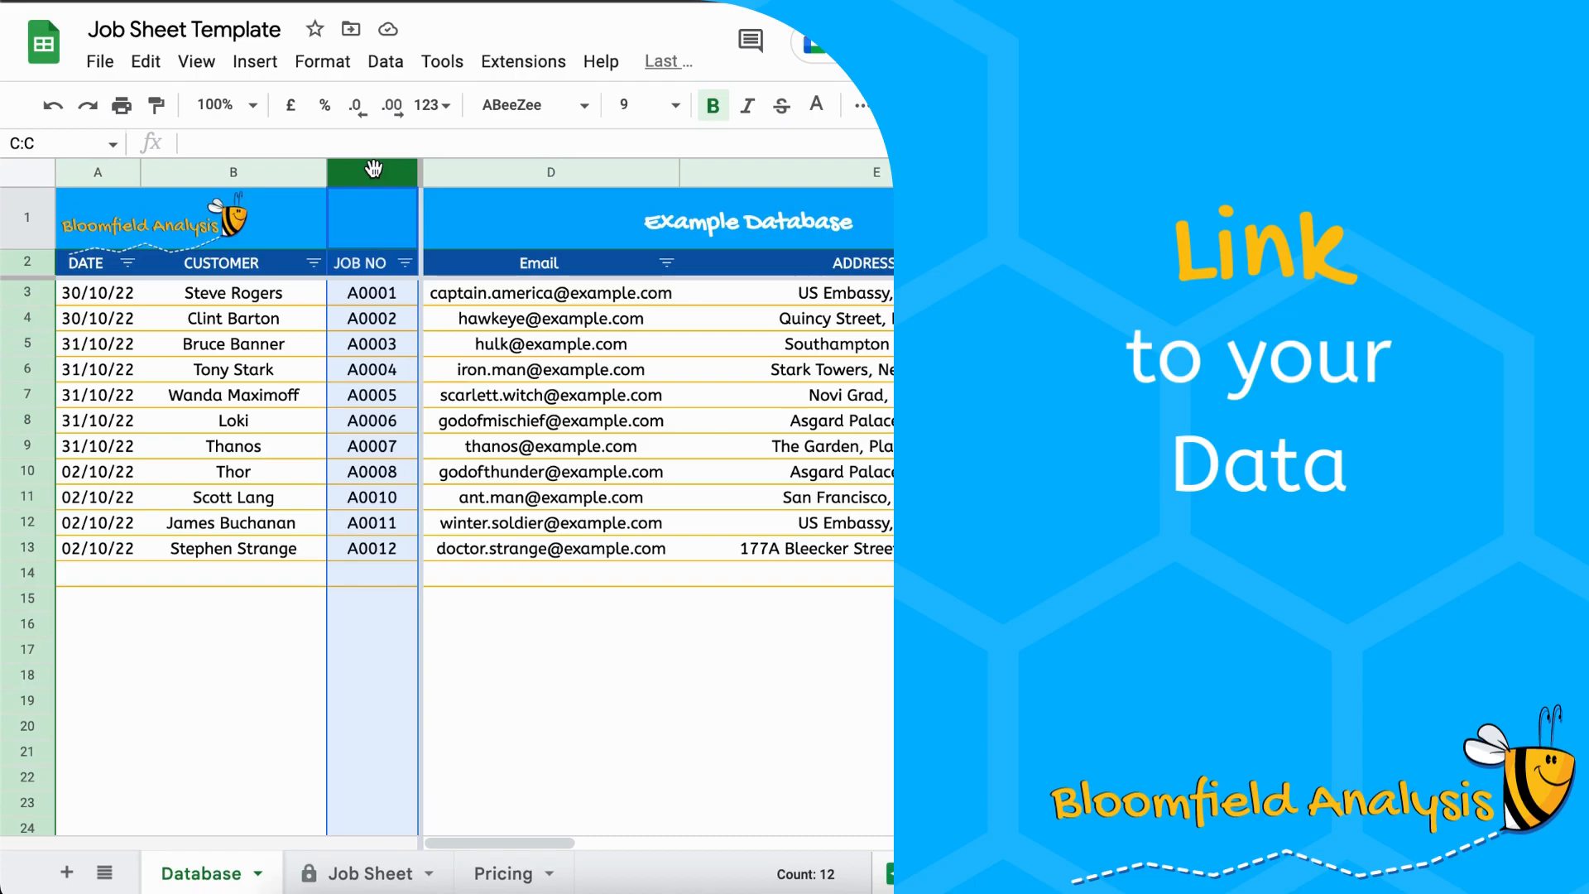
left_click(384, 293)
key("Down")
key("Down")
key("Down")
key("Down")
key("Down")
key("Down")
key("Down")
key("Down")
key("Down")
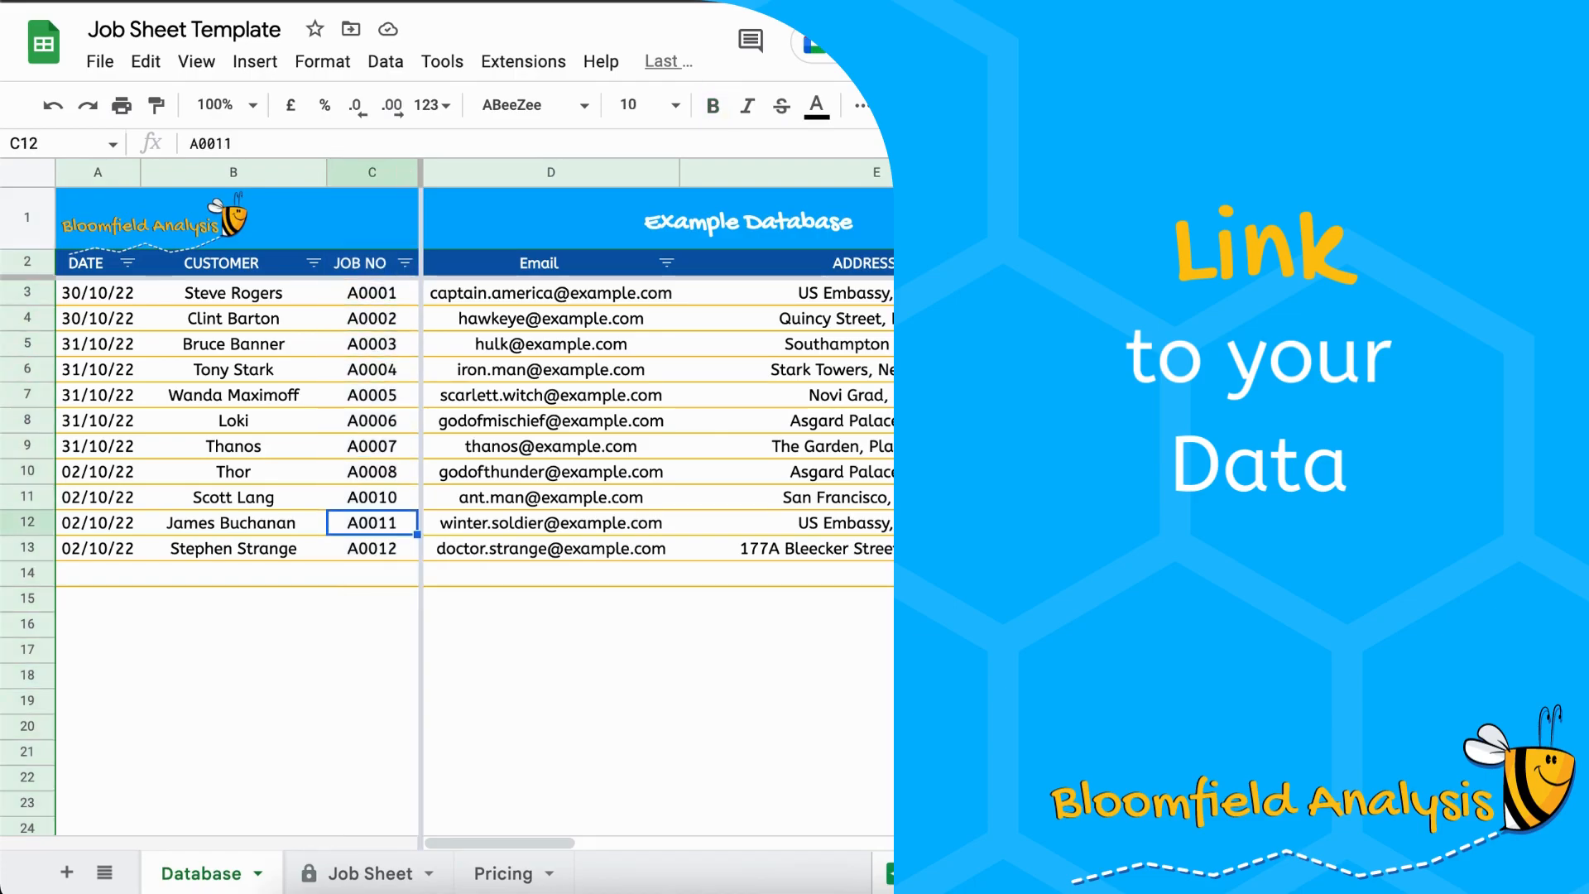
Highlight the customer entries in B3:B7 and the email entries in D4:D8 to compare the database's possible lookup fields
left_click_drag(291, 299, 283, 396)
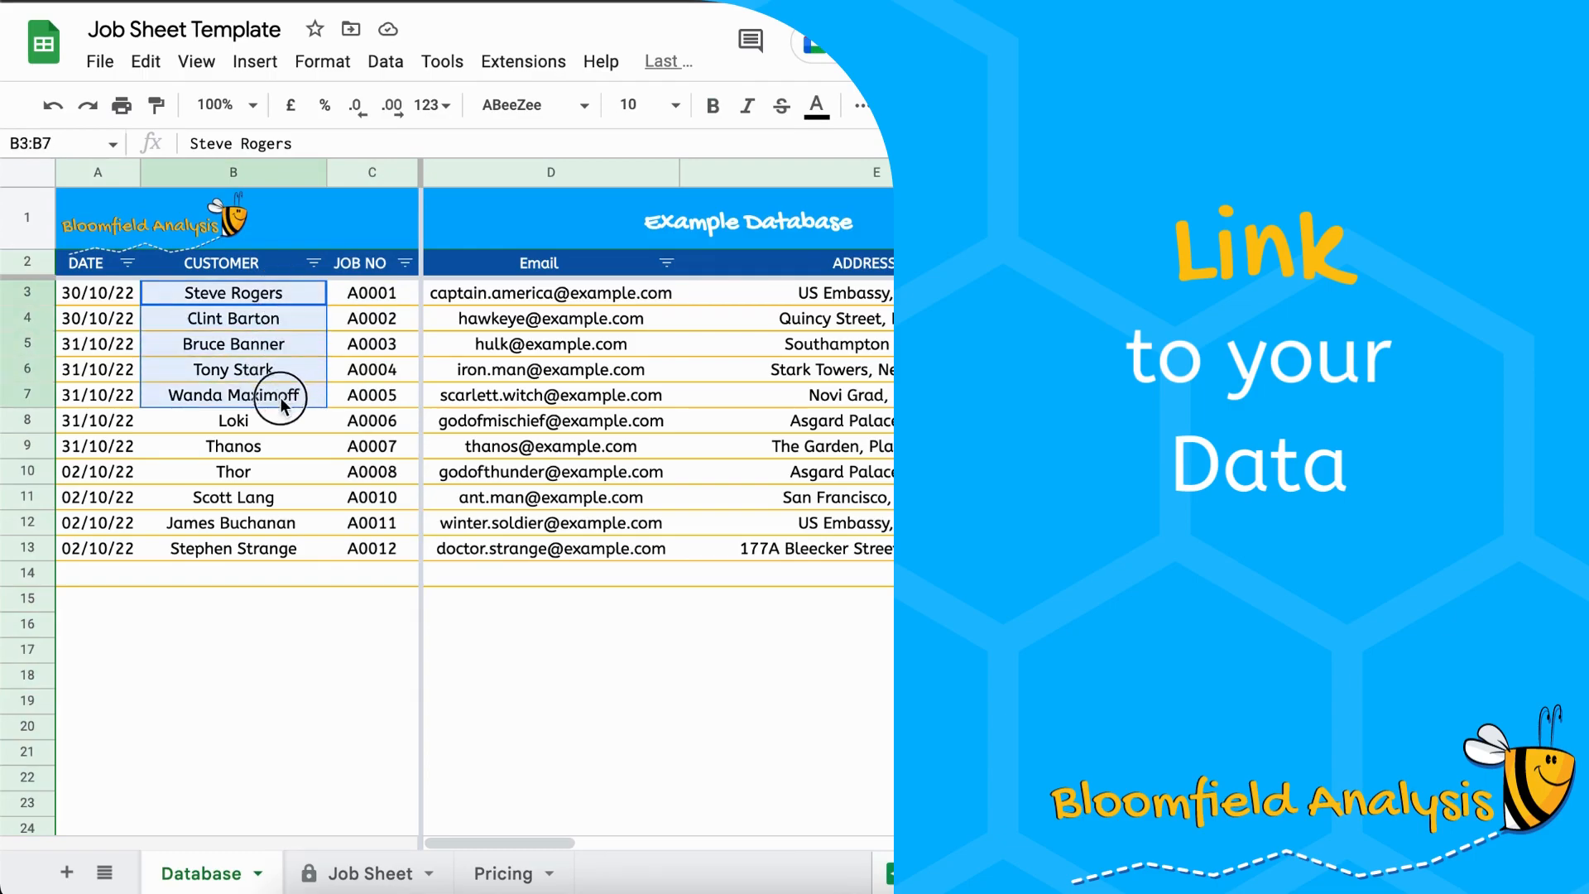
left_click(511, 318)
left_click_drag(510, 310, 514, 420)
mouse_move(514, 421)
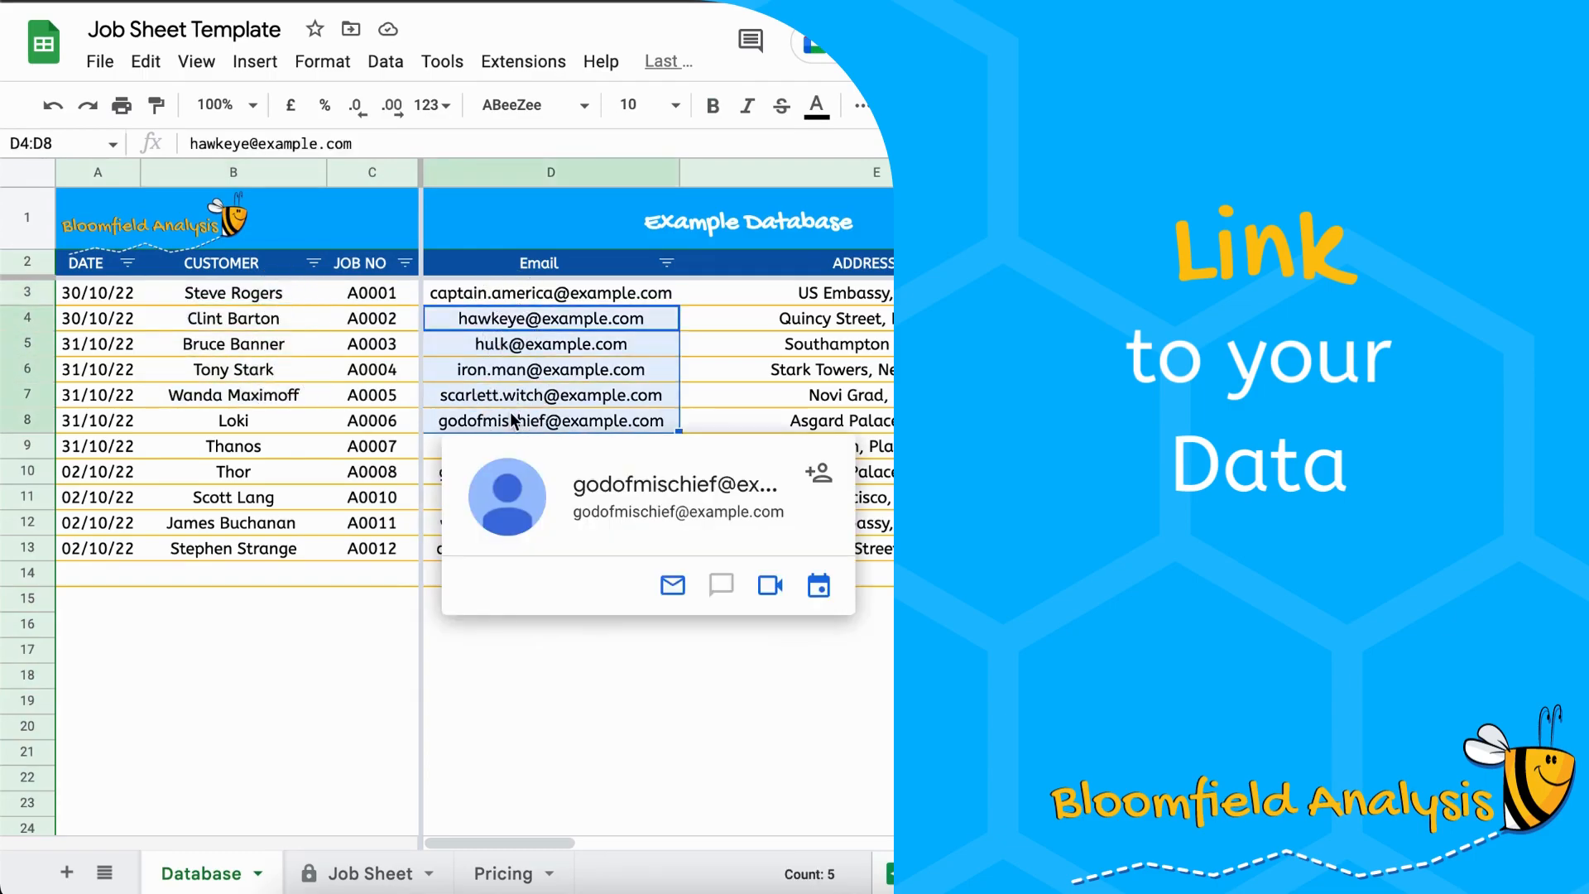
left_click(271, 374)
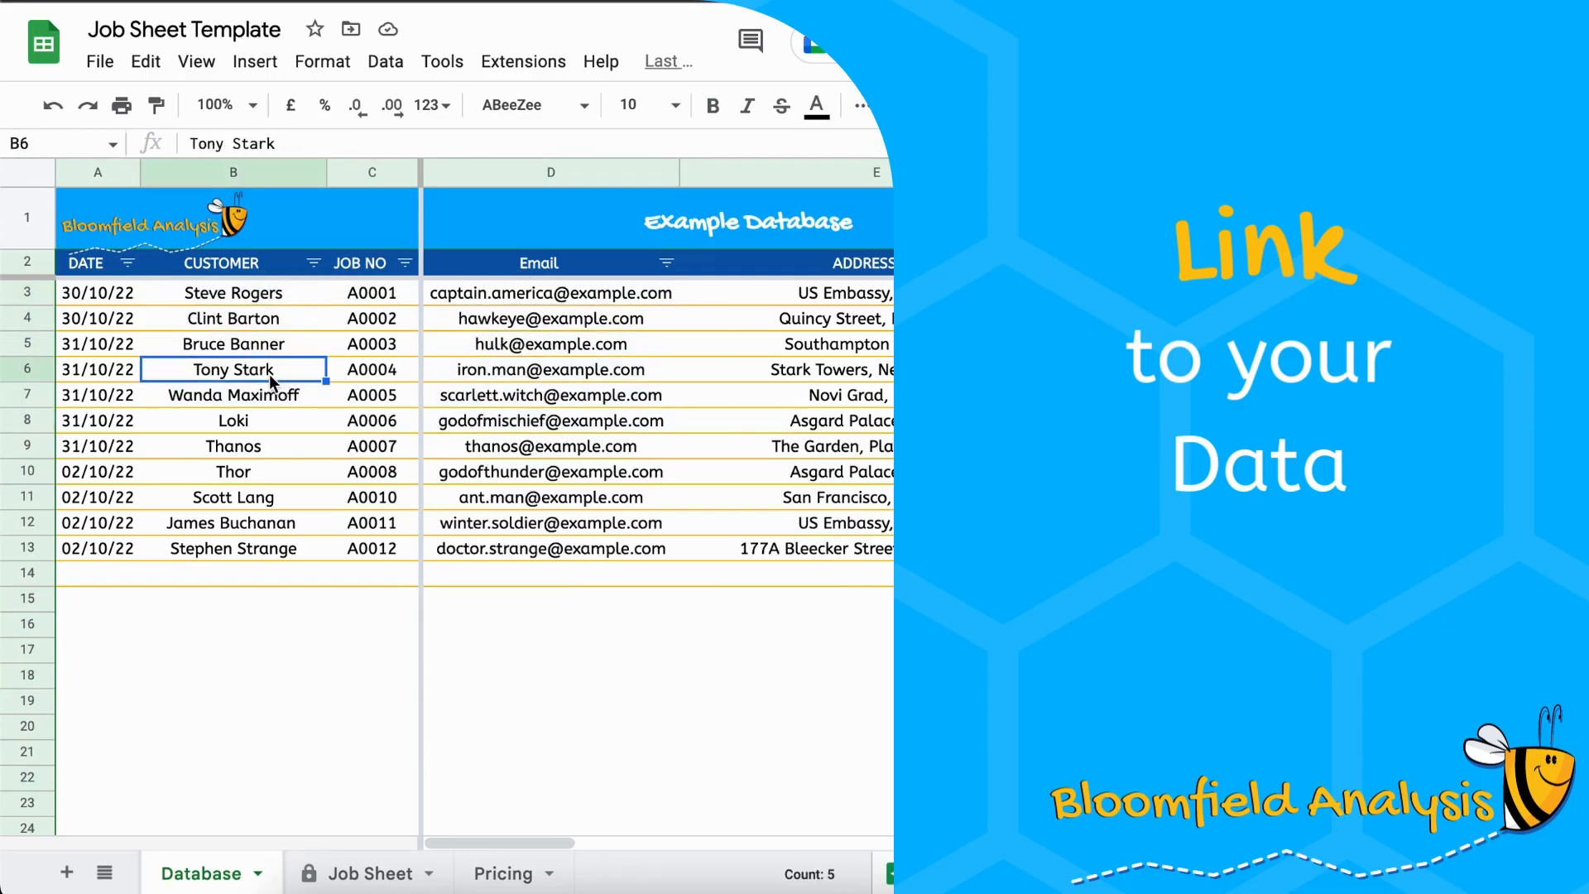
Select the job numbers in C3:C8 of the Database sheet
left_click(371, 295)
key("shift+Down")
key("shift+Down")
key("shift+Down")
key("shift+Down")
key("shift+Down")
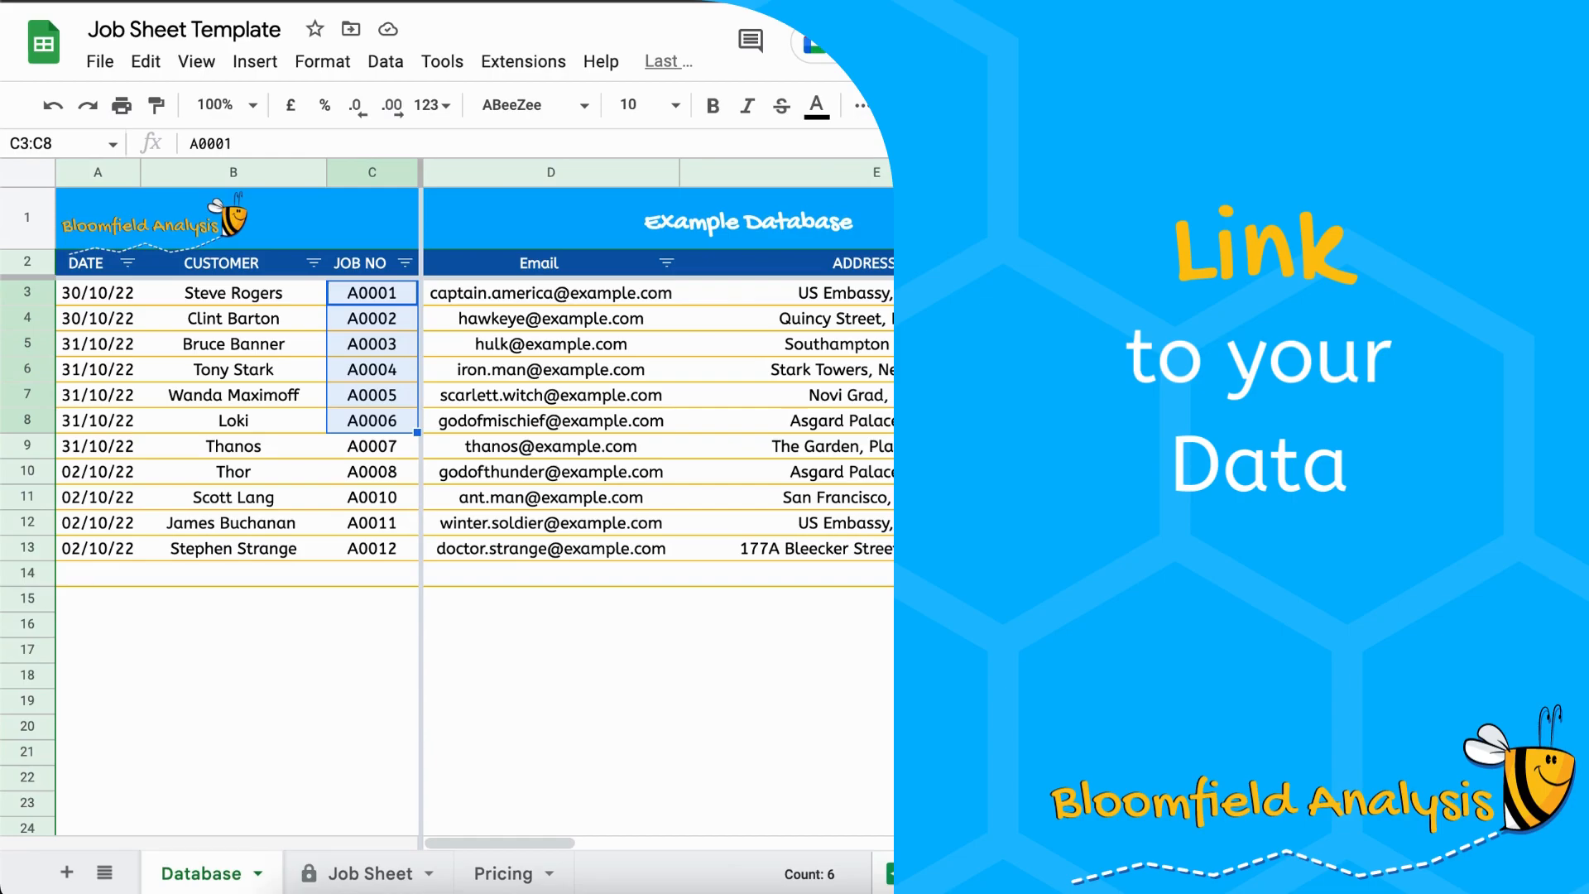
Open the Job Sheet and set its Job Number in B6 to A0001
left_click(347, 875)
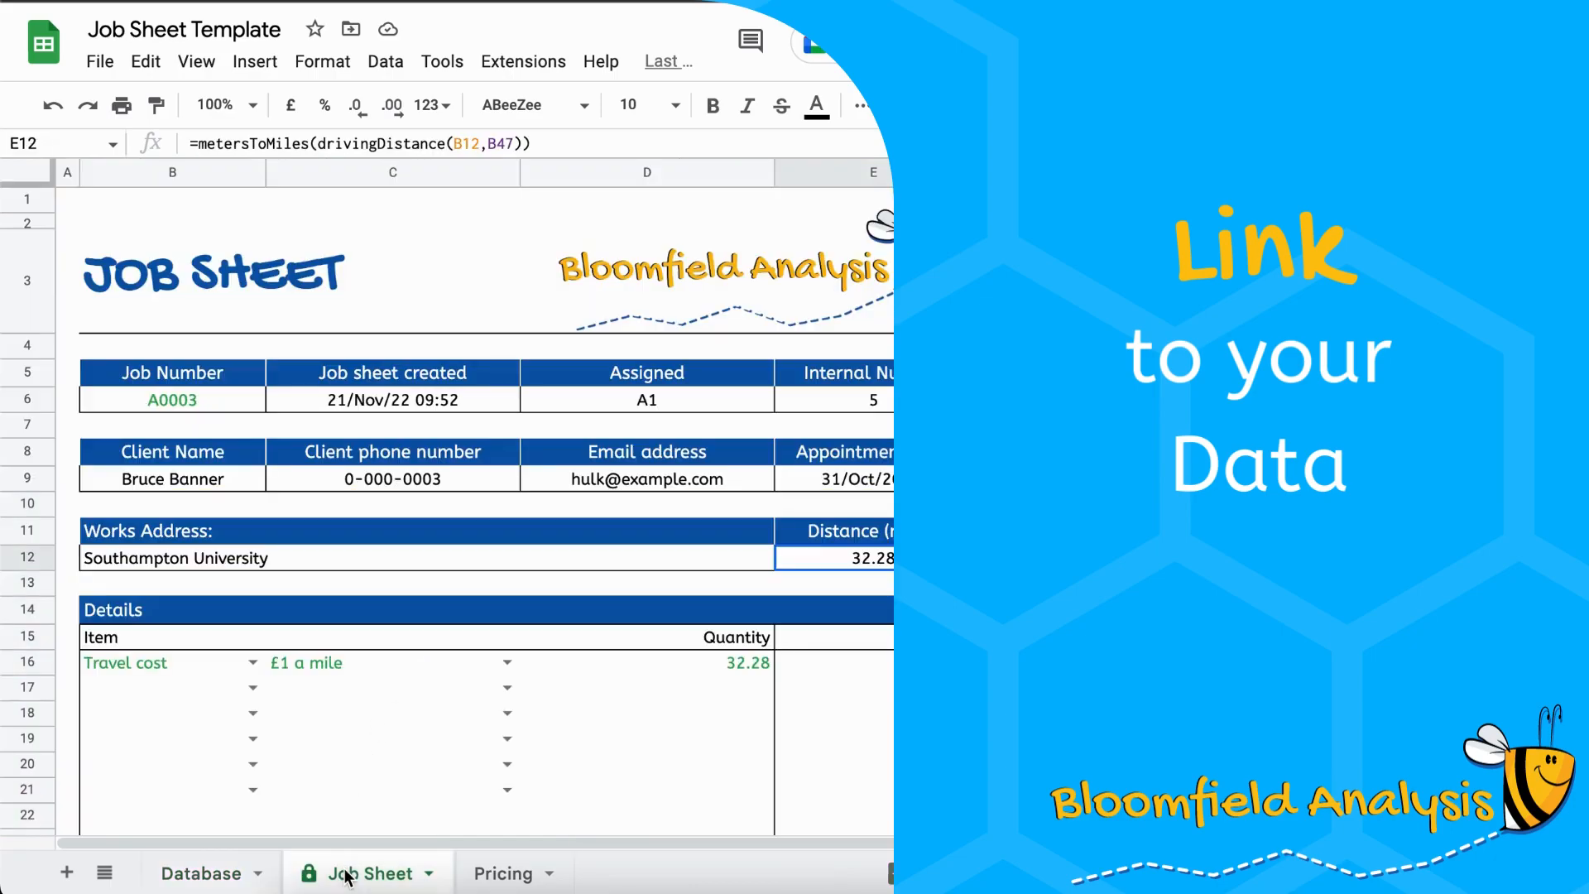
left_click(233, 400)
double_click(240, 397)
type("1")
key("Return")
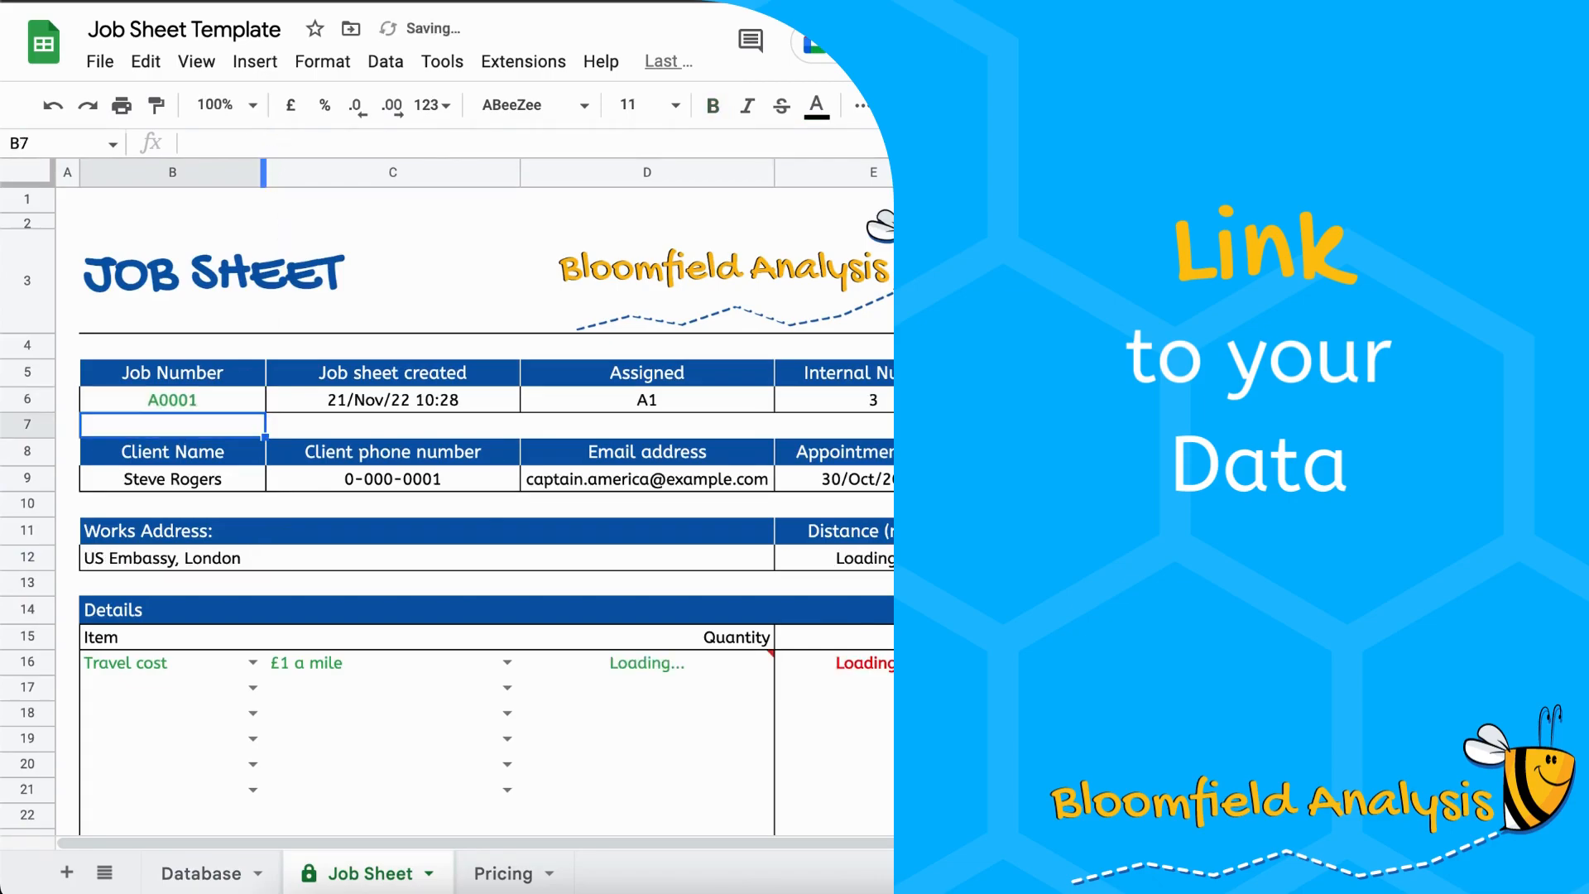
Inspect the contents of the Job sheet created, Job Number and Internal Number cells
left_click(301, 399)
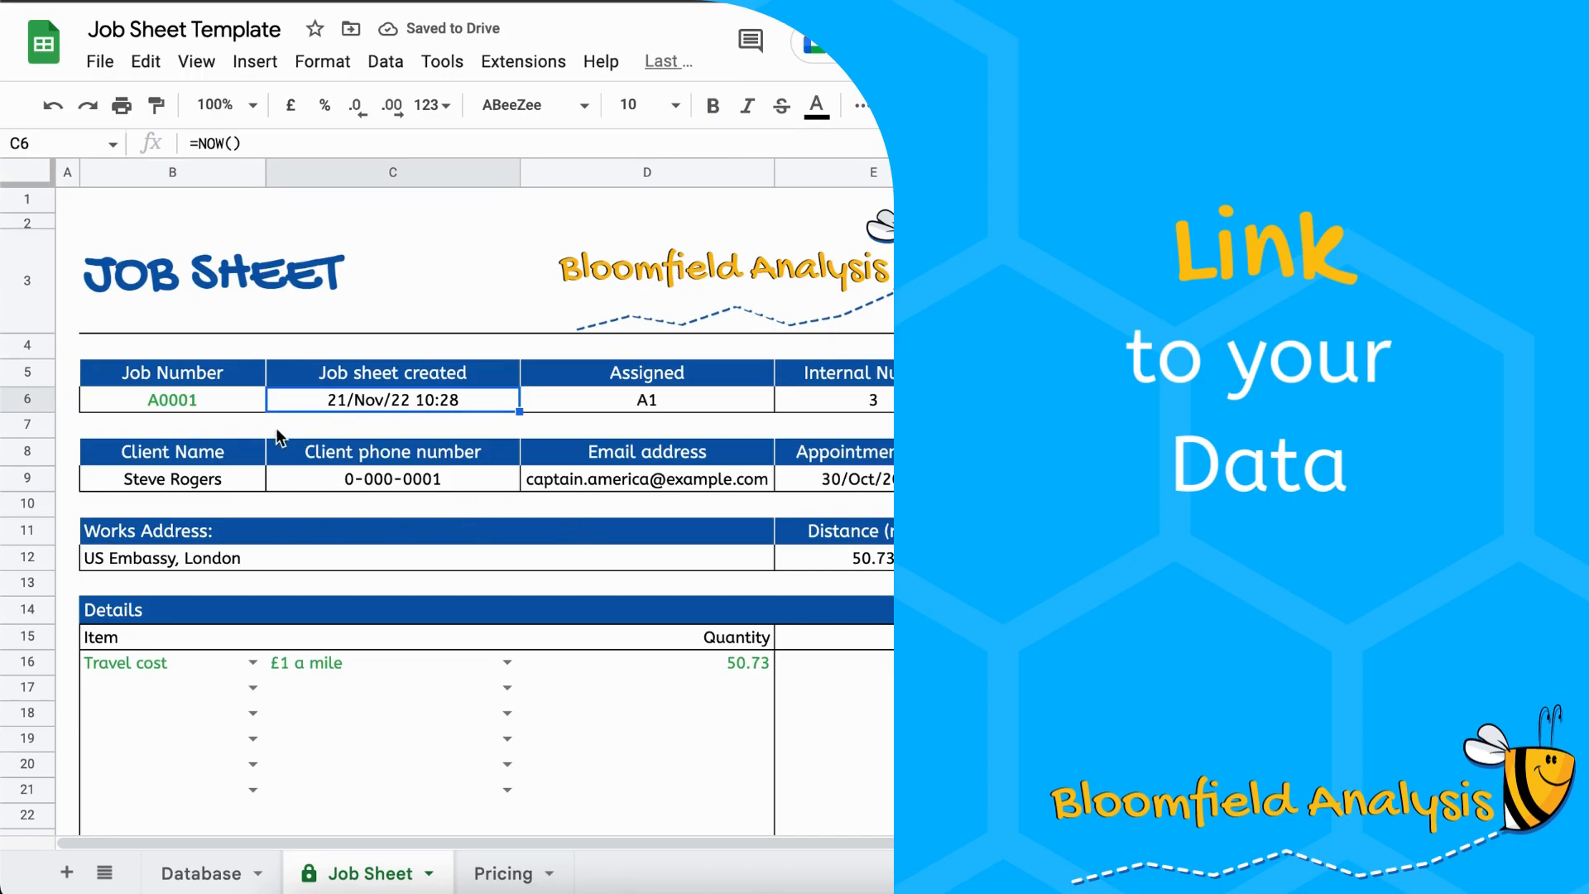
left_click(195, 400)
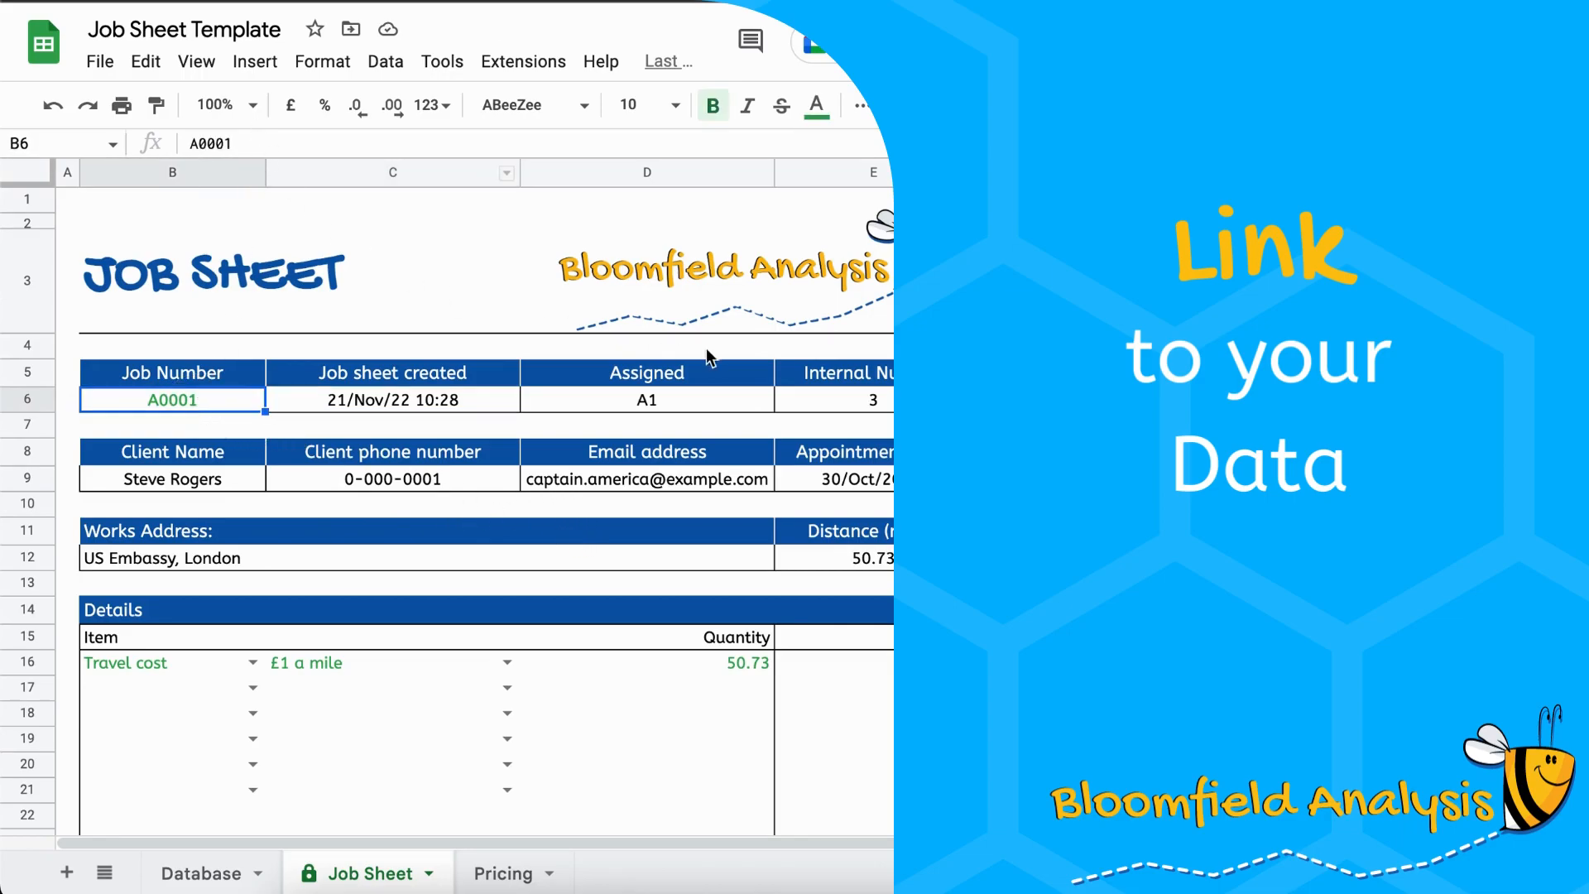
left_click(839, 374)
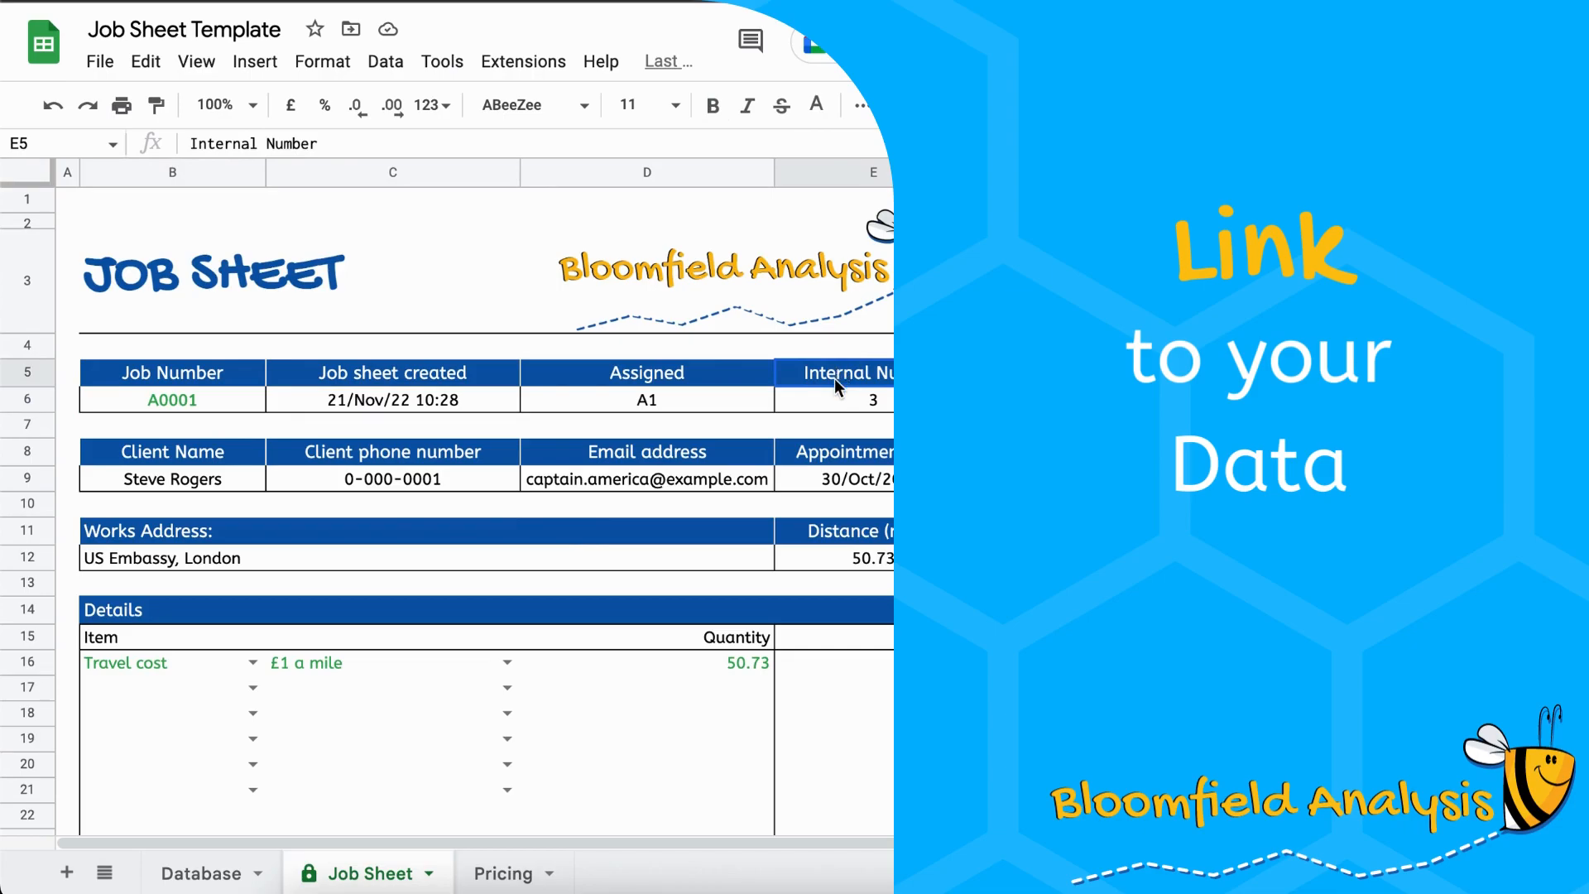
key("Down")
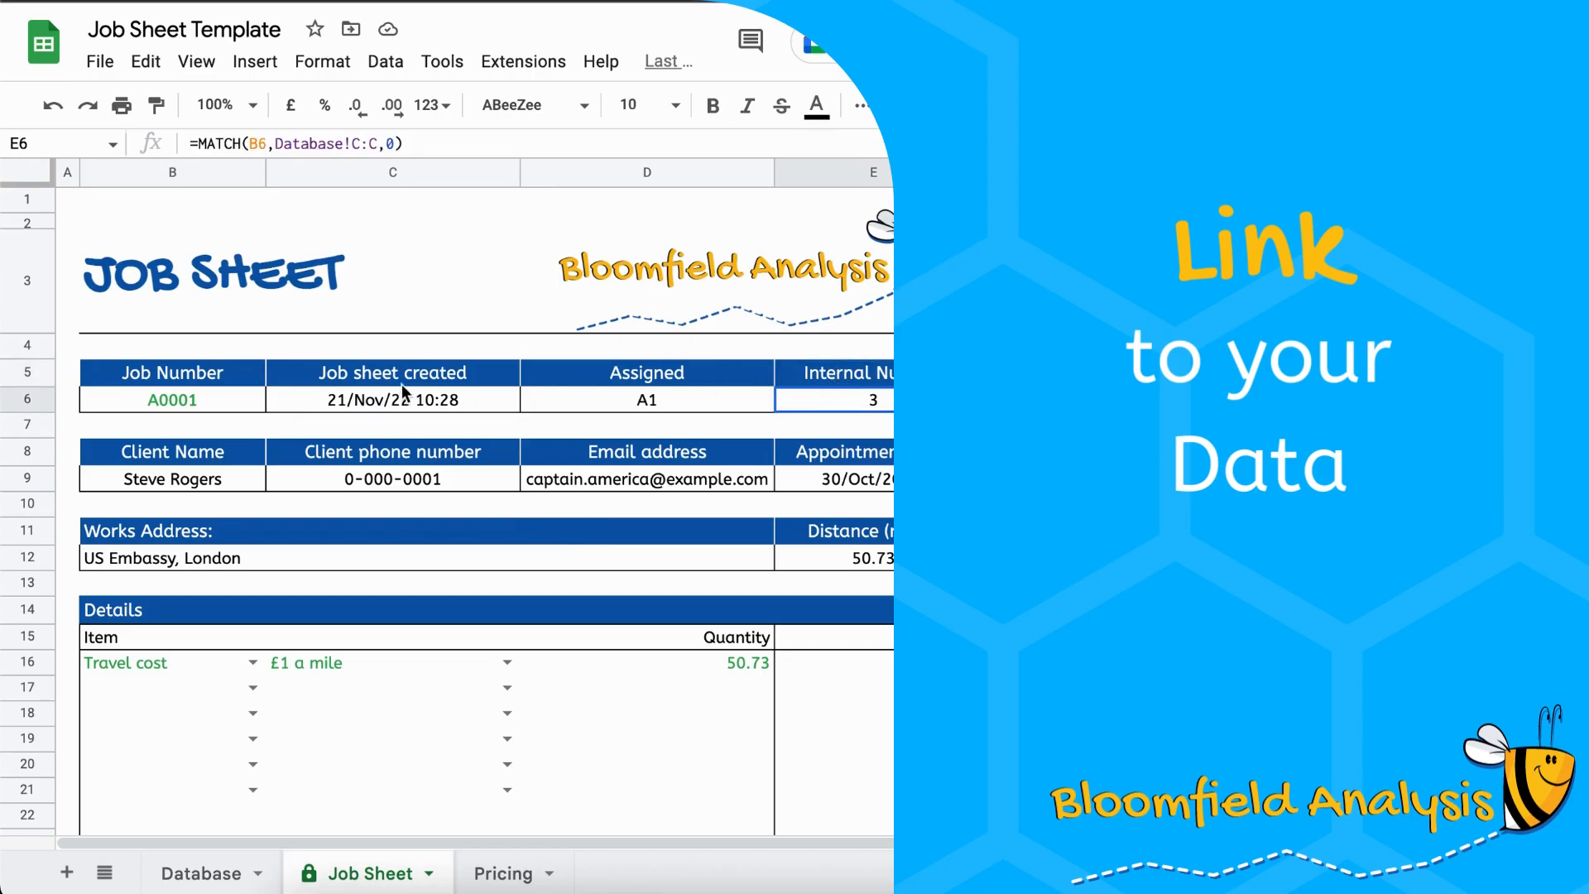
Set the Job Number in B6 to A0002
left_click(191, 395)
left_click(286, 141)
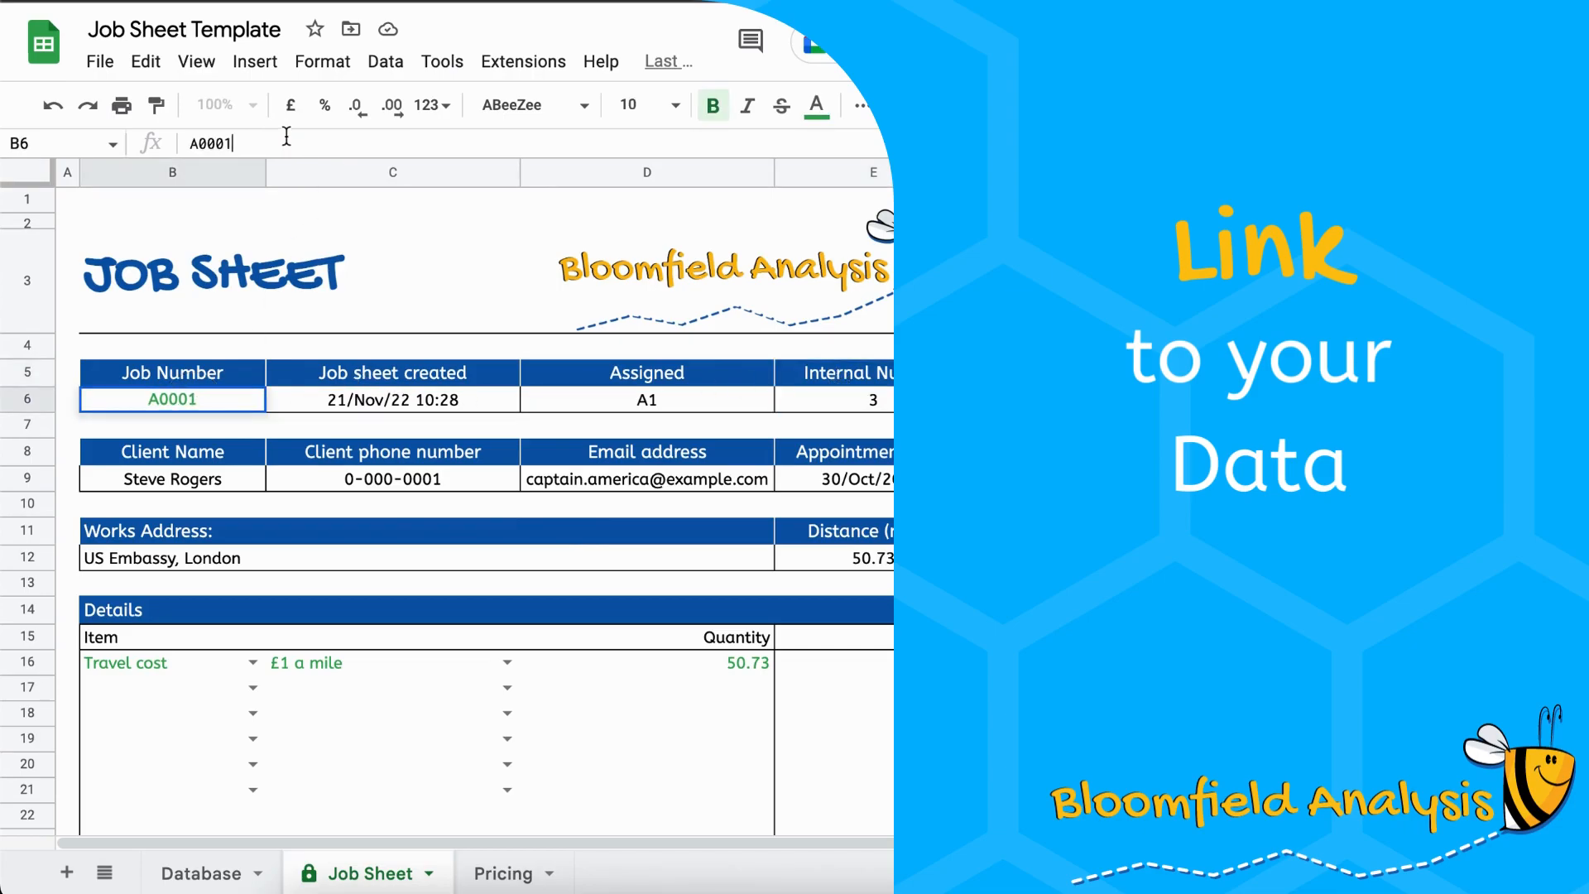
key("BackSpace")
type("2")
key("Return")
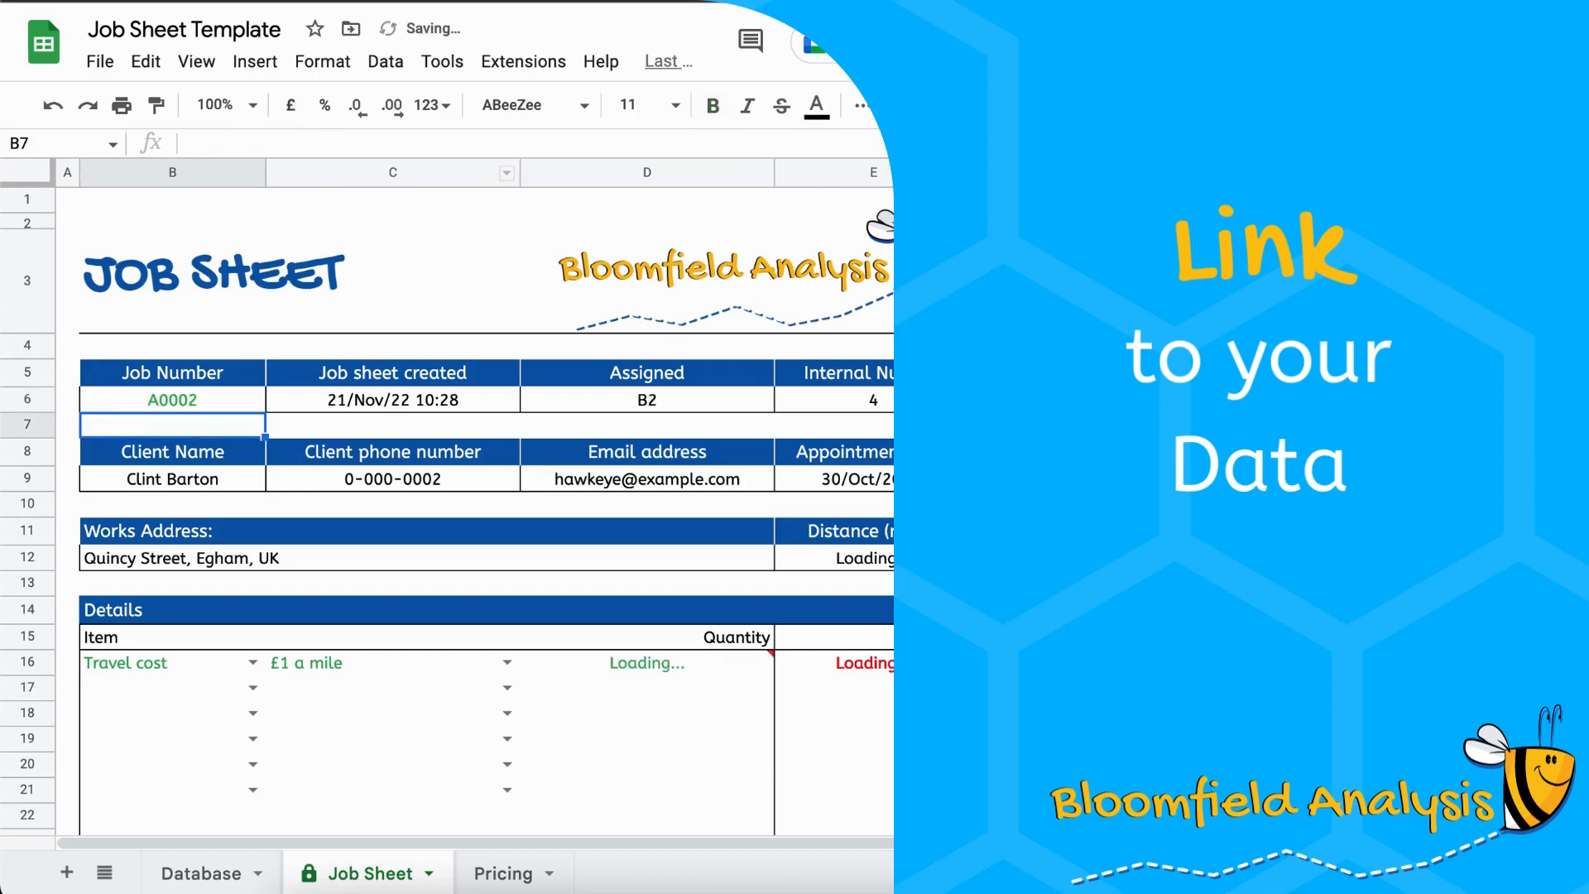
Inspect the Internal Number's MATCH formula, highlight its B6 reference, and check the Job Number cell it refers to
left_click(887, 400)
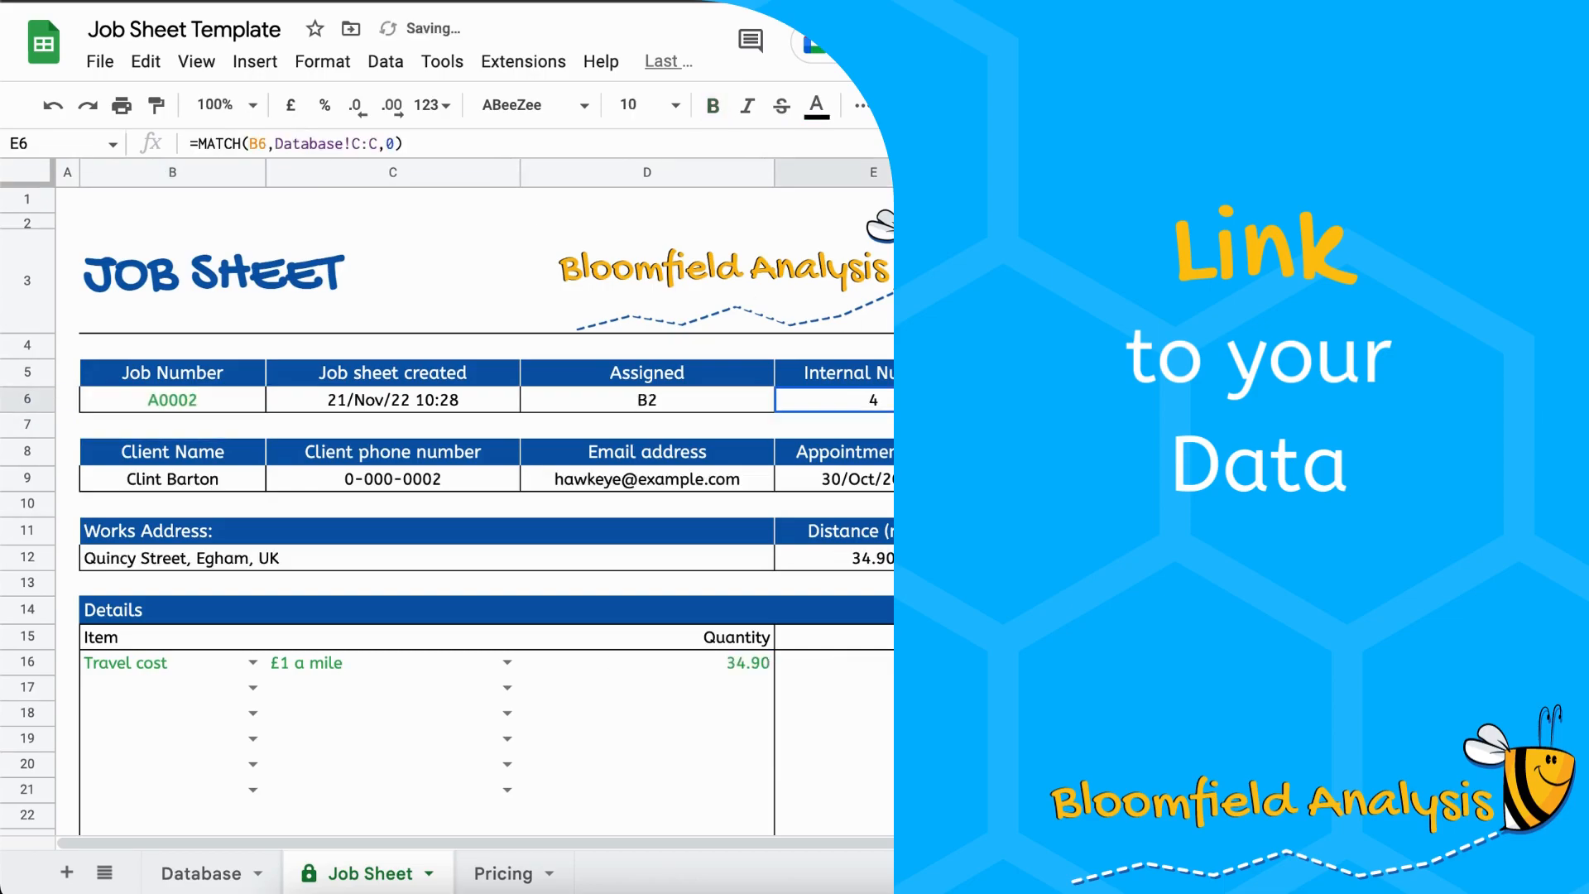
left_click(326, 142)
double_click(257, 143)
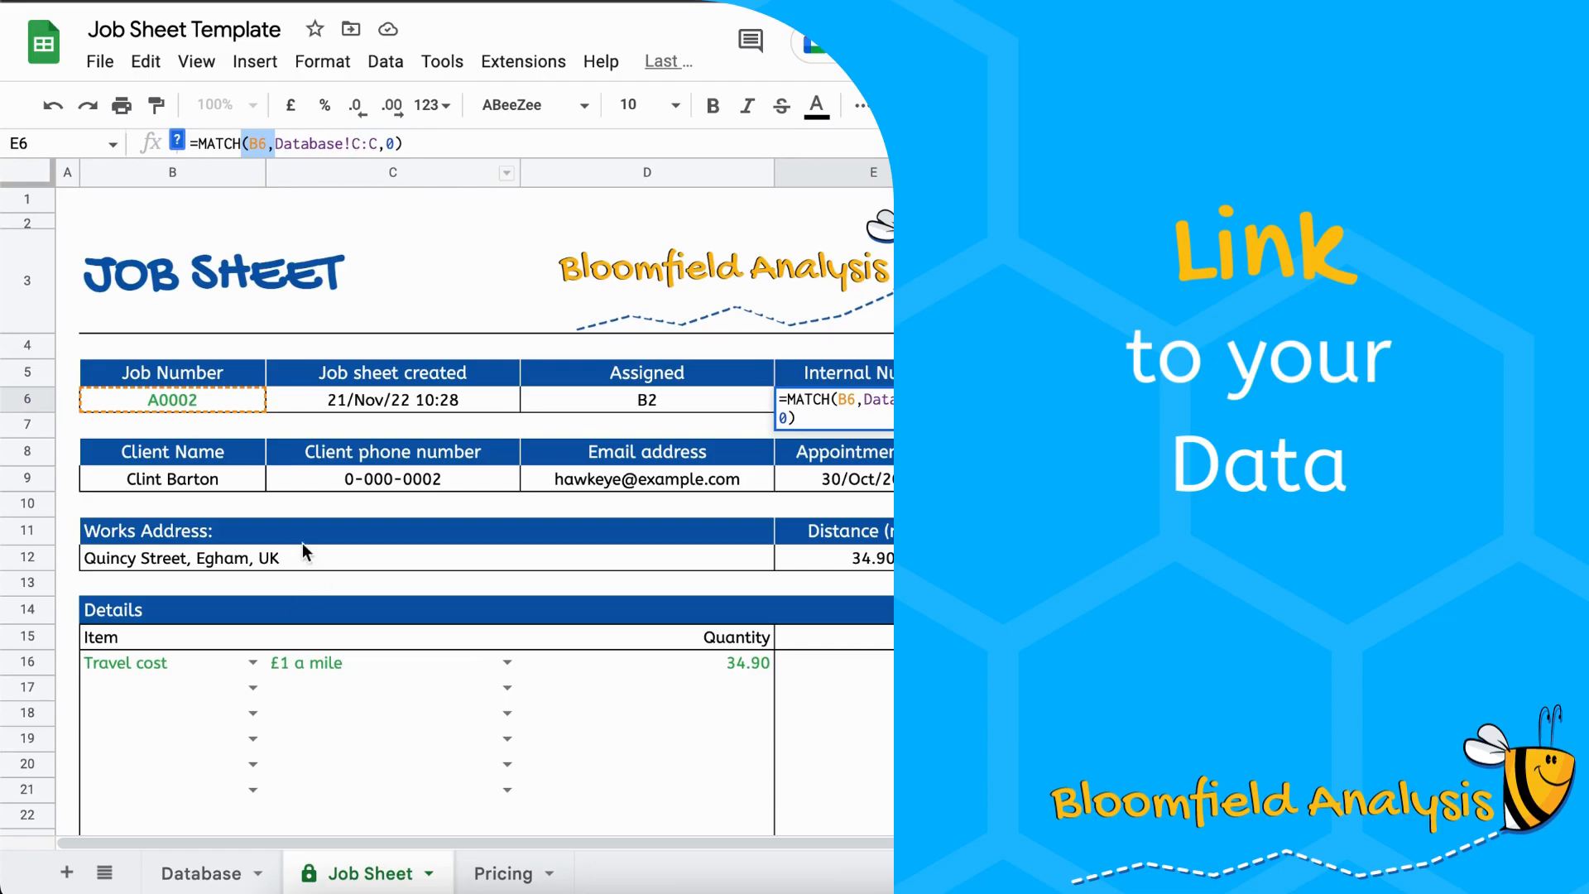
left_click(234, 456)
left_click(217, 397)
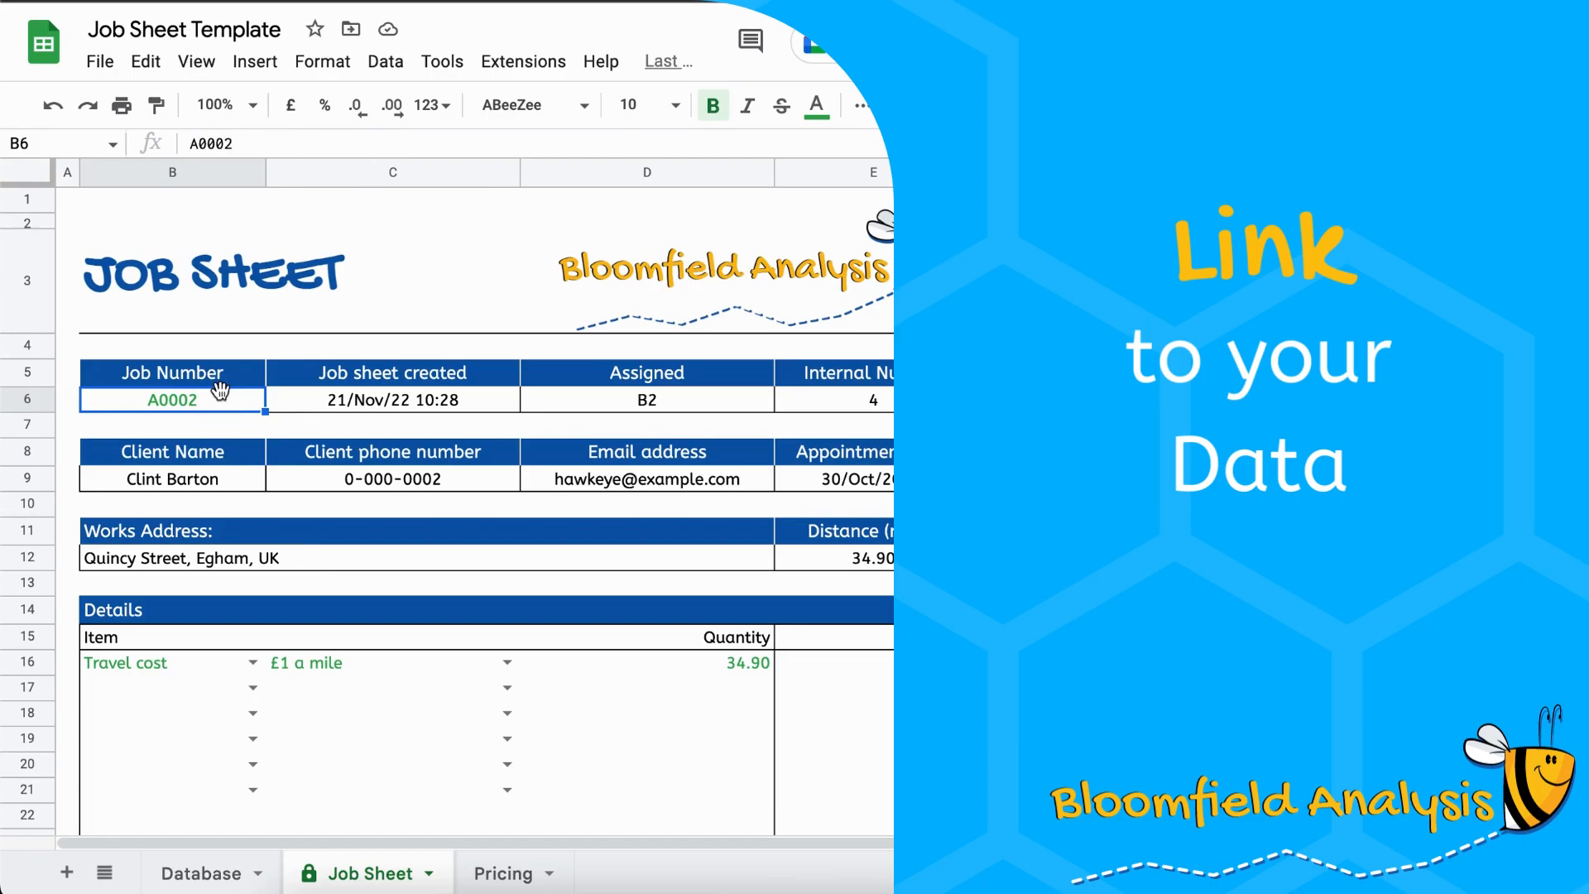
Locate job A0002 in the Database sheet and select its entire row 4
left_click(225, 879)
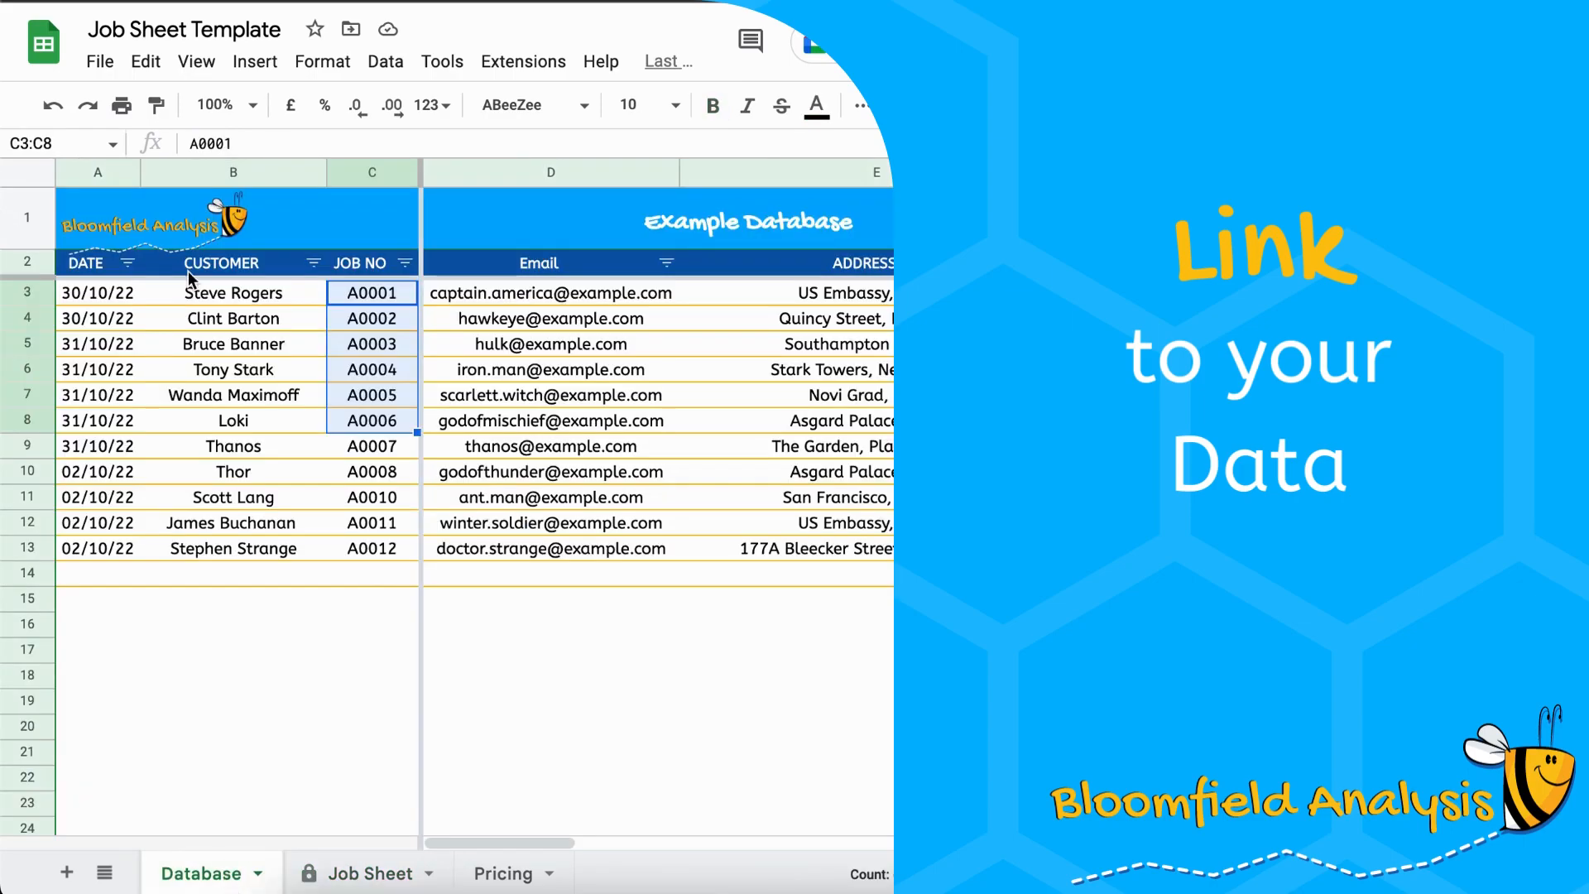
left_click(338, 329)
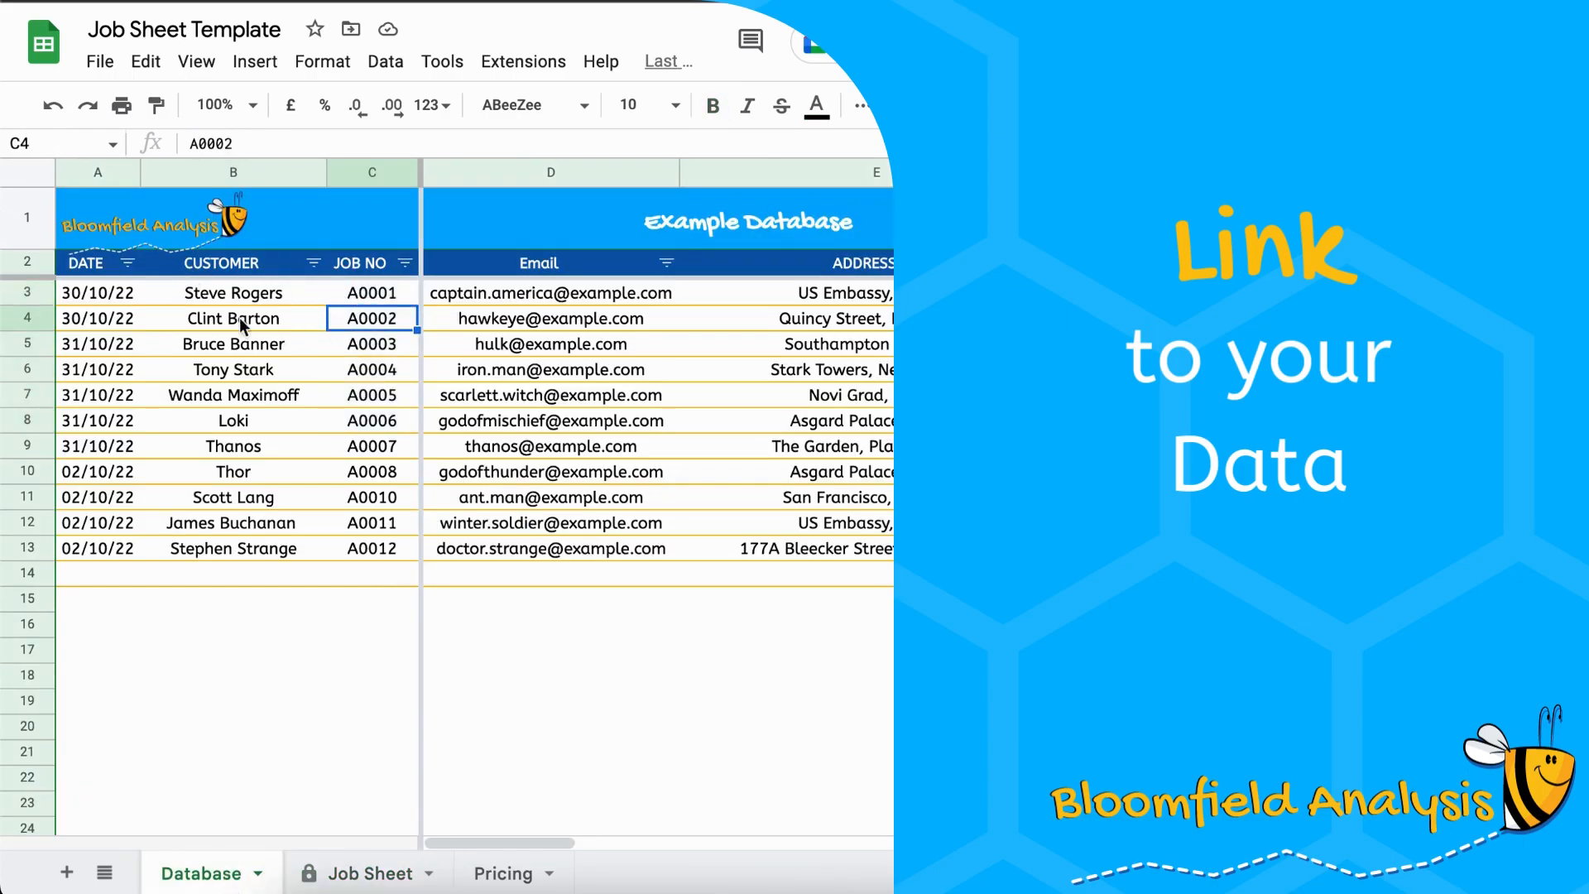
left_click(28, 317)
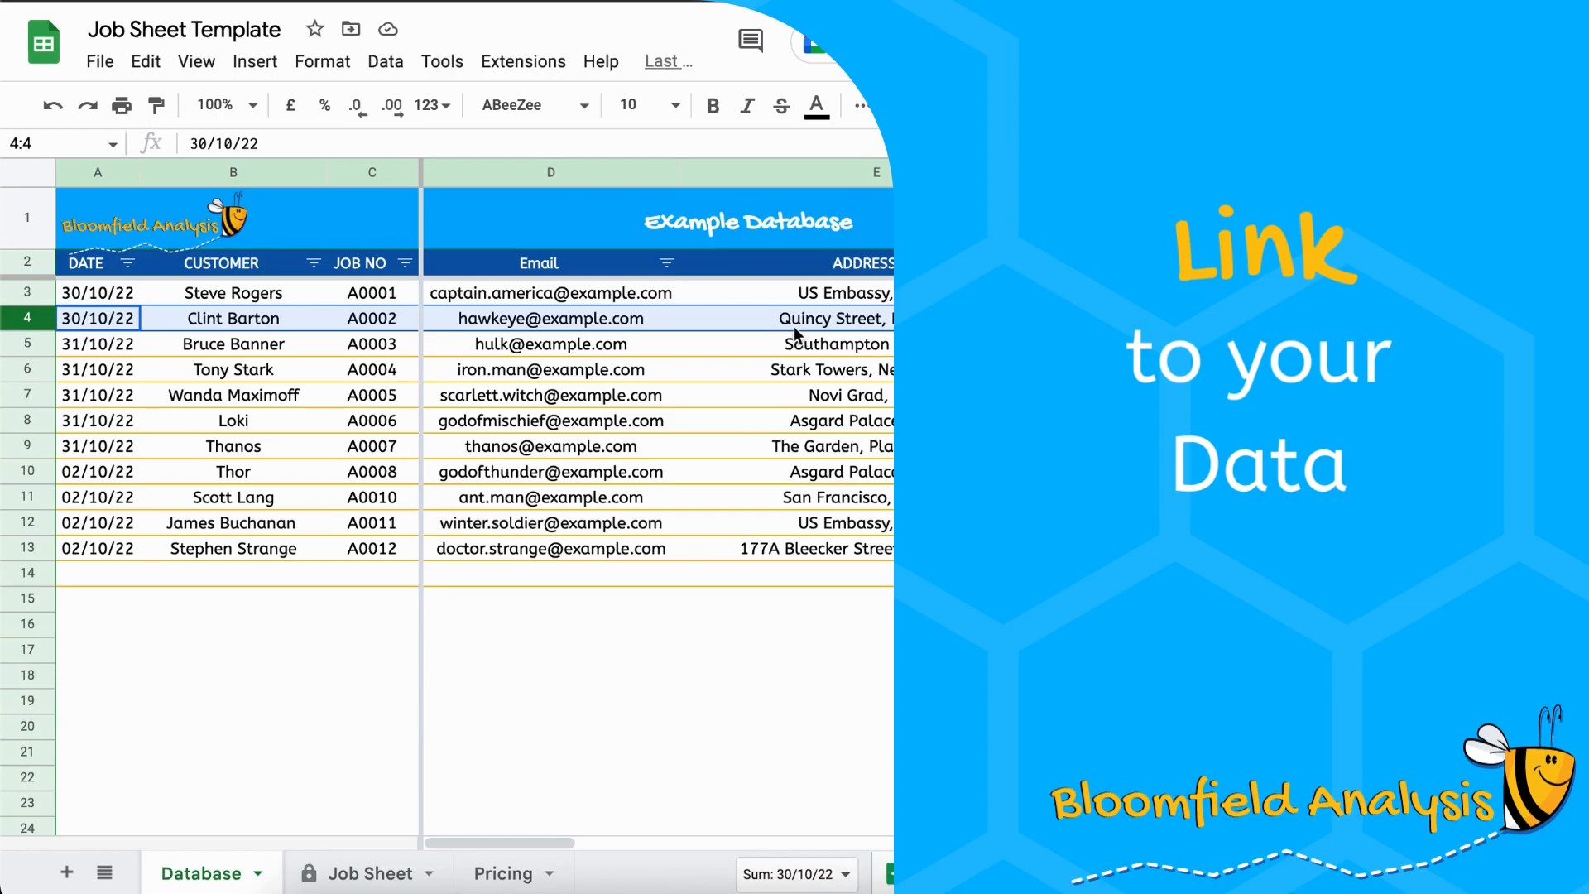
mouse_move(587, 553)
Return to the Job Sheet and inspect the Internal Number's MATCH formula and the INDEX formulas for client name, phone number and email address
left_click(364, 871)
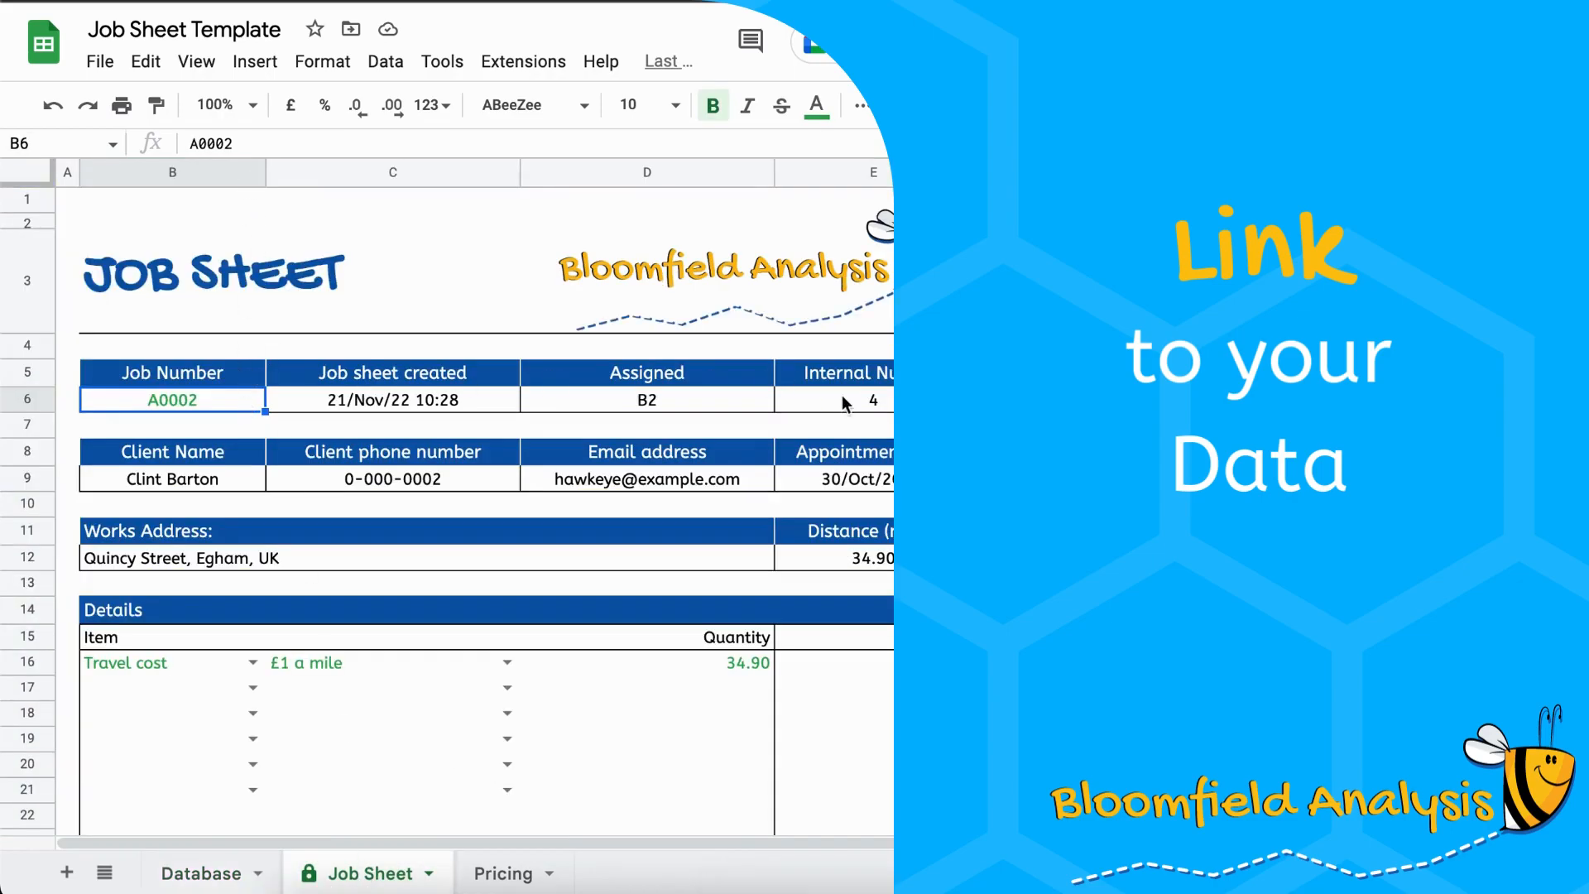
left_click(861, 401)
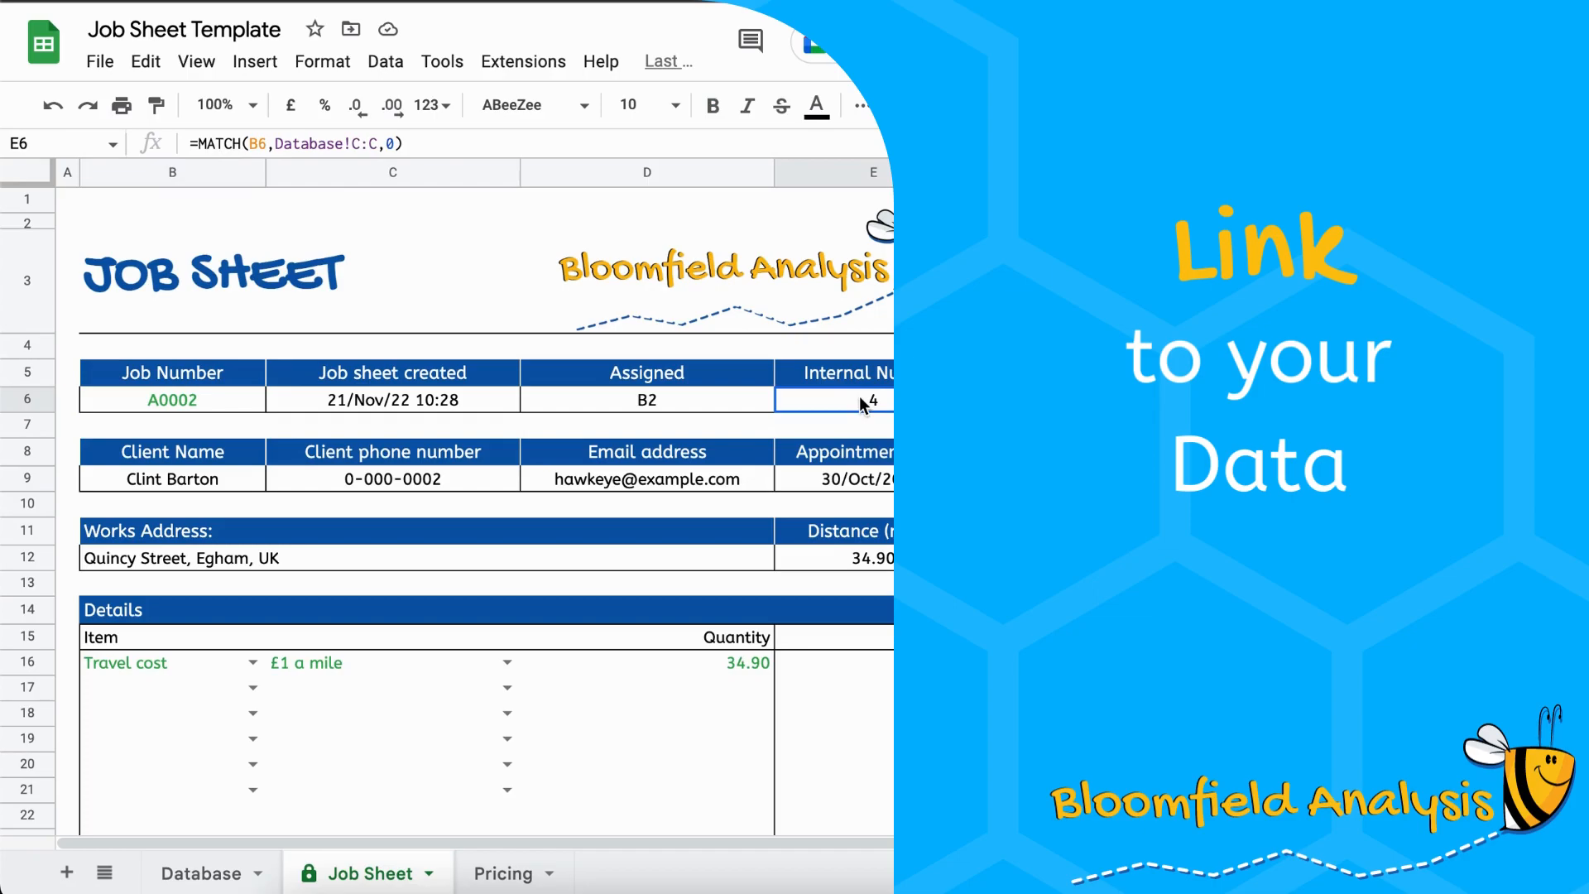
left_click(232, 487)
left_click(436, 141)
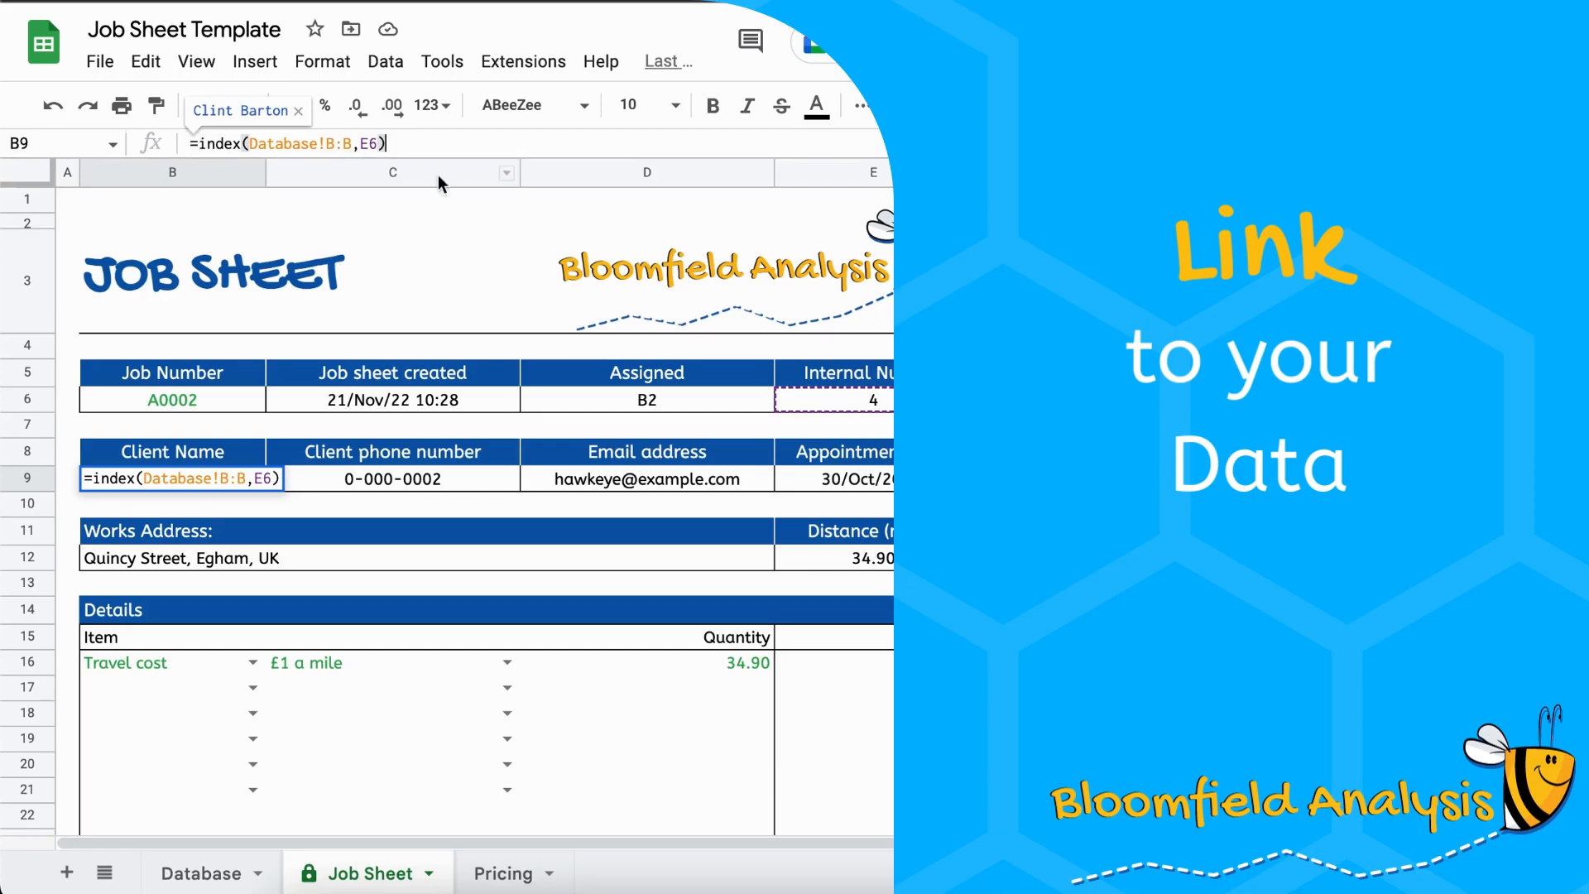
left_click(479, 484)
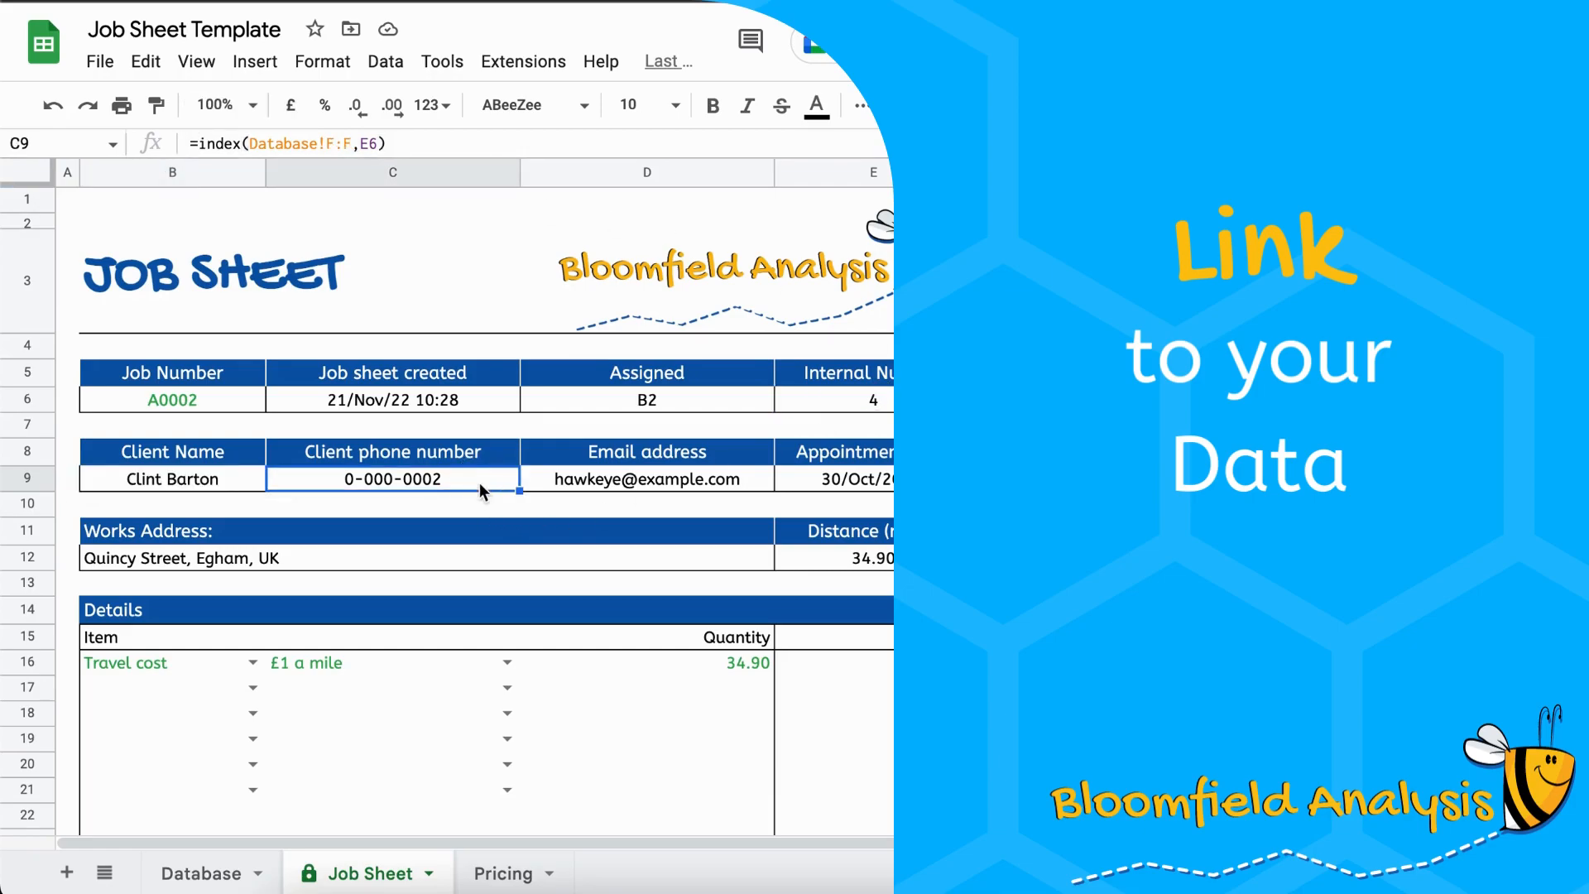
left_click(348, 143)
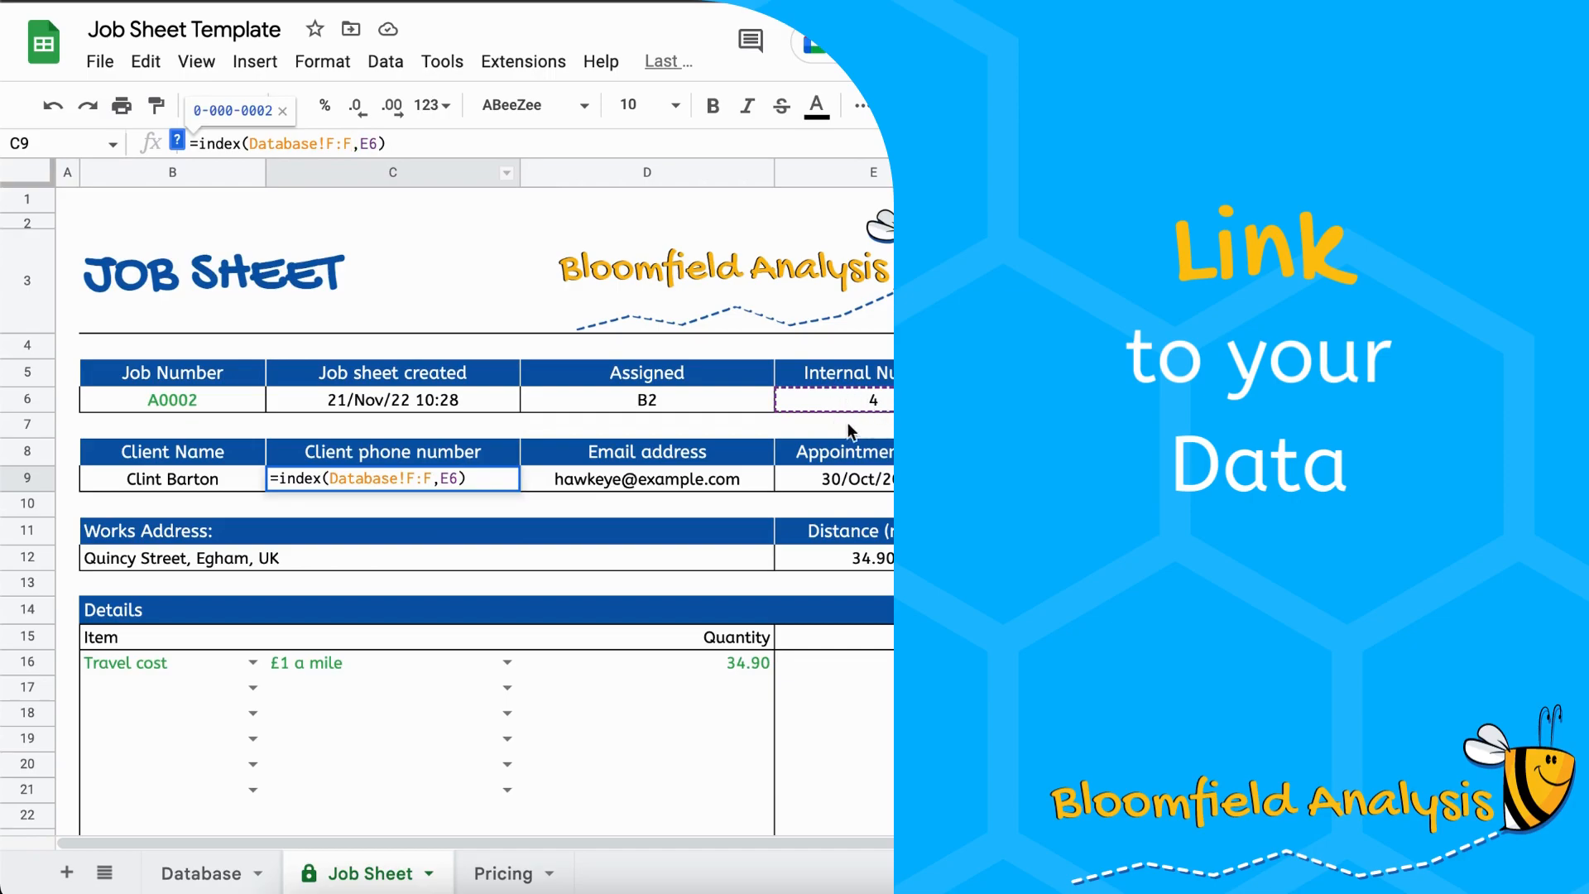
left_click(626, 479)
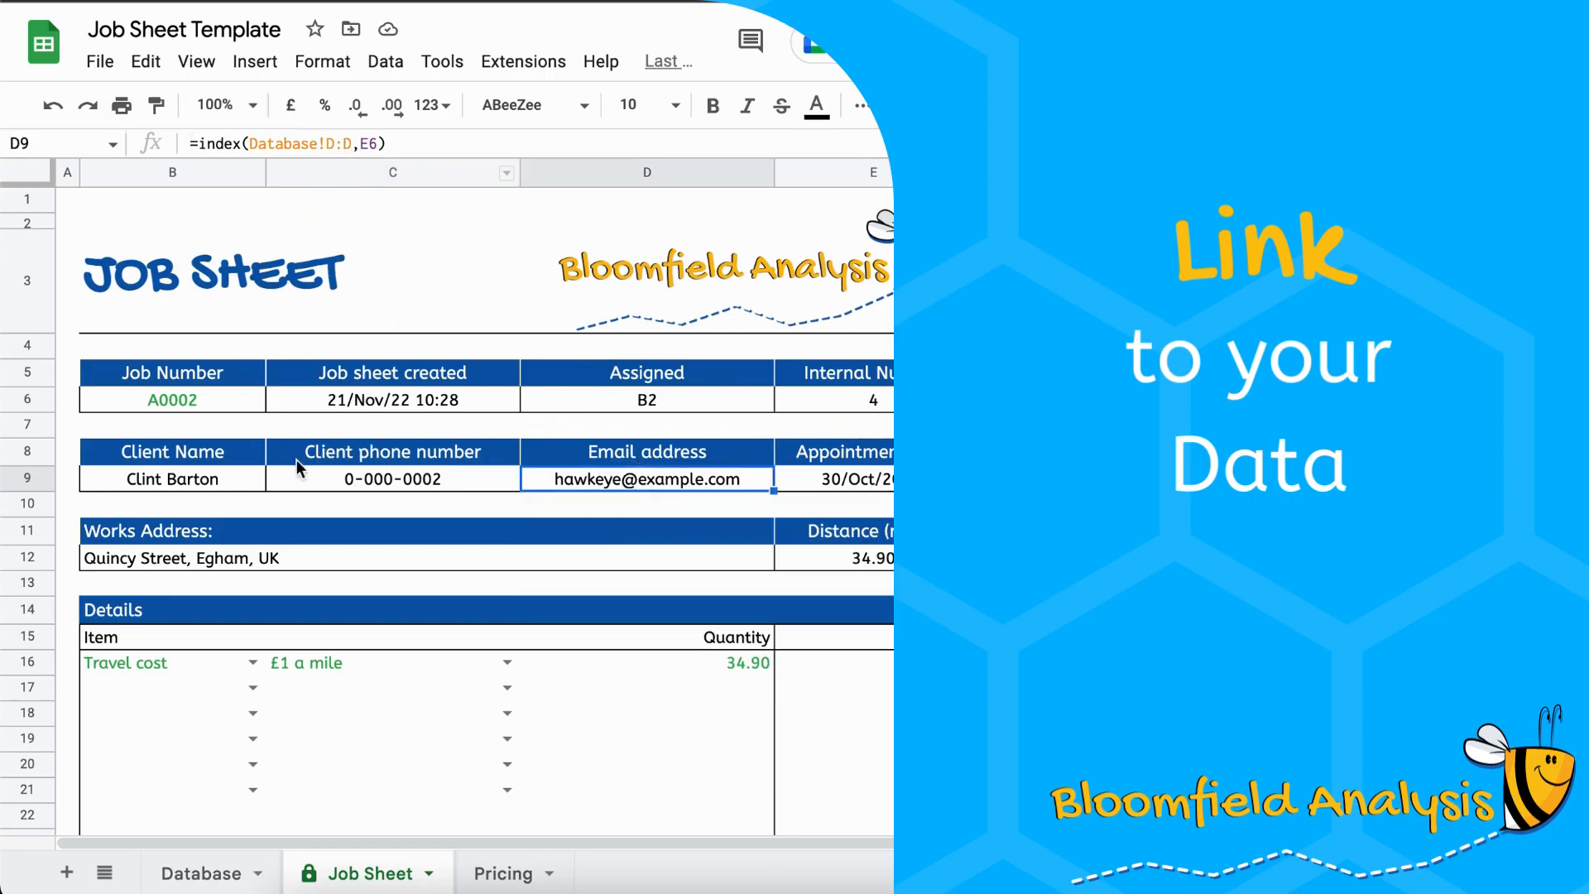
left_click(262, 476)
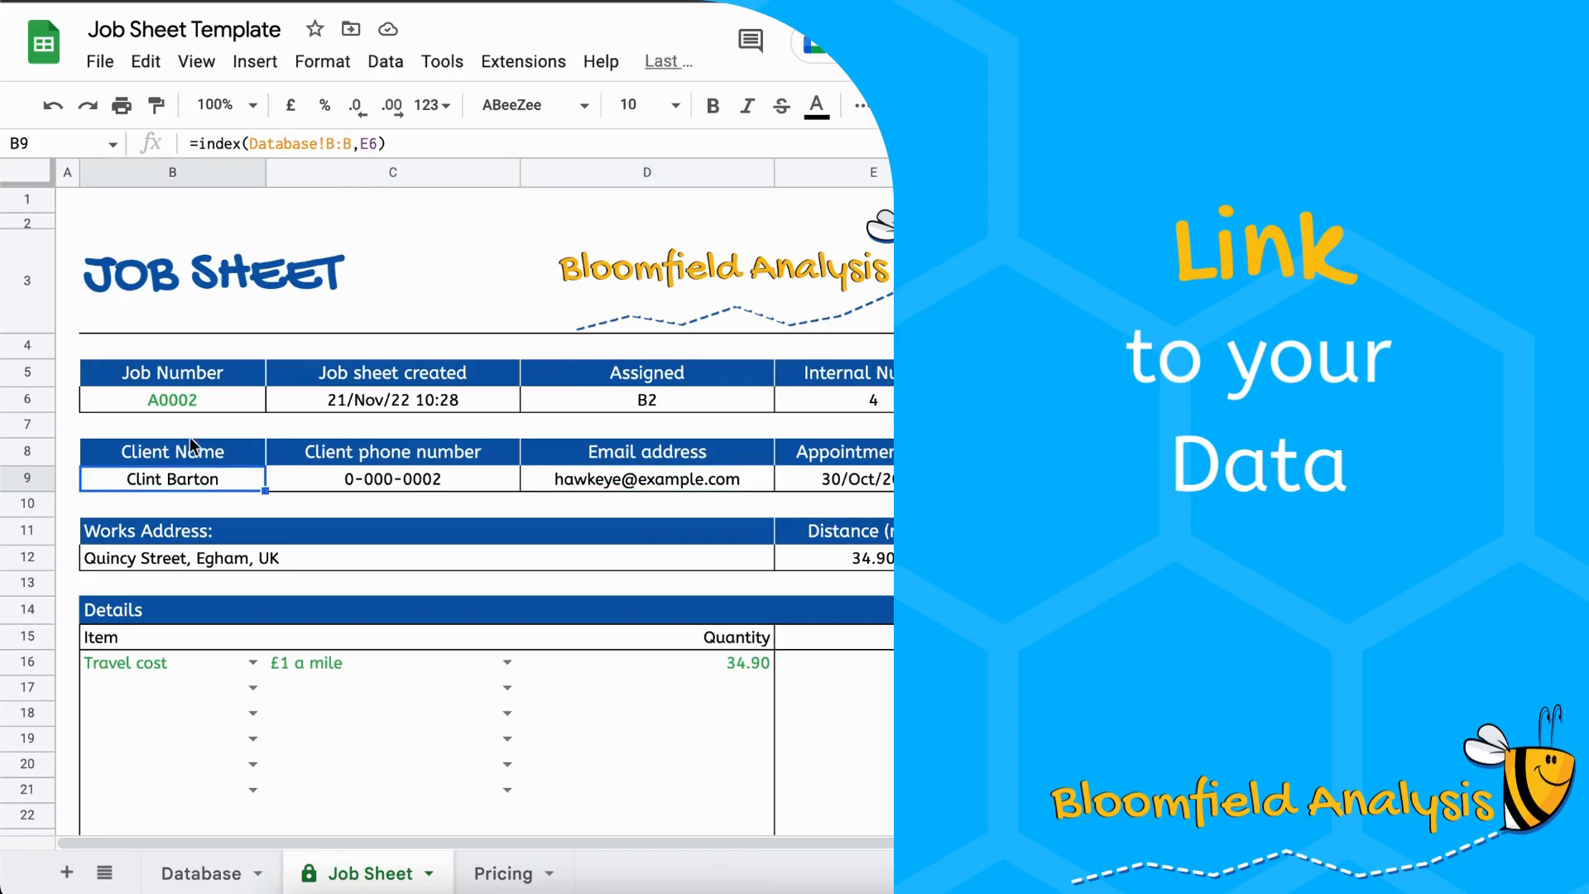
Inspect the Client Name's INDEX formula and highlight its Database!B:B column reference
left_click(336, 143)
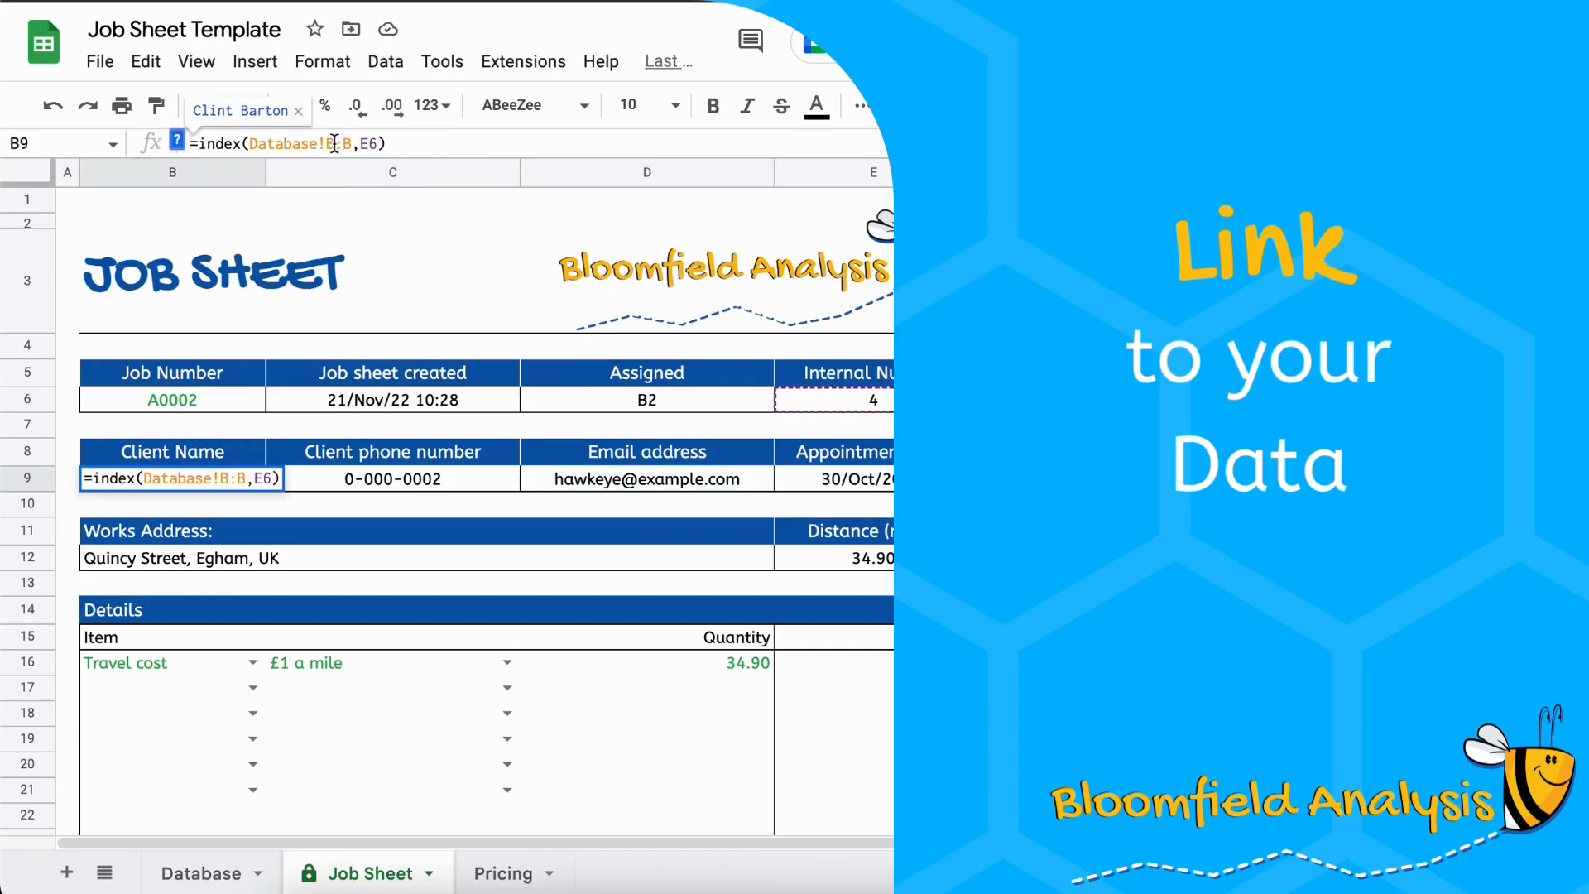
left_click_drag(336, 144, 325, 142)
left_click(250, 431)
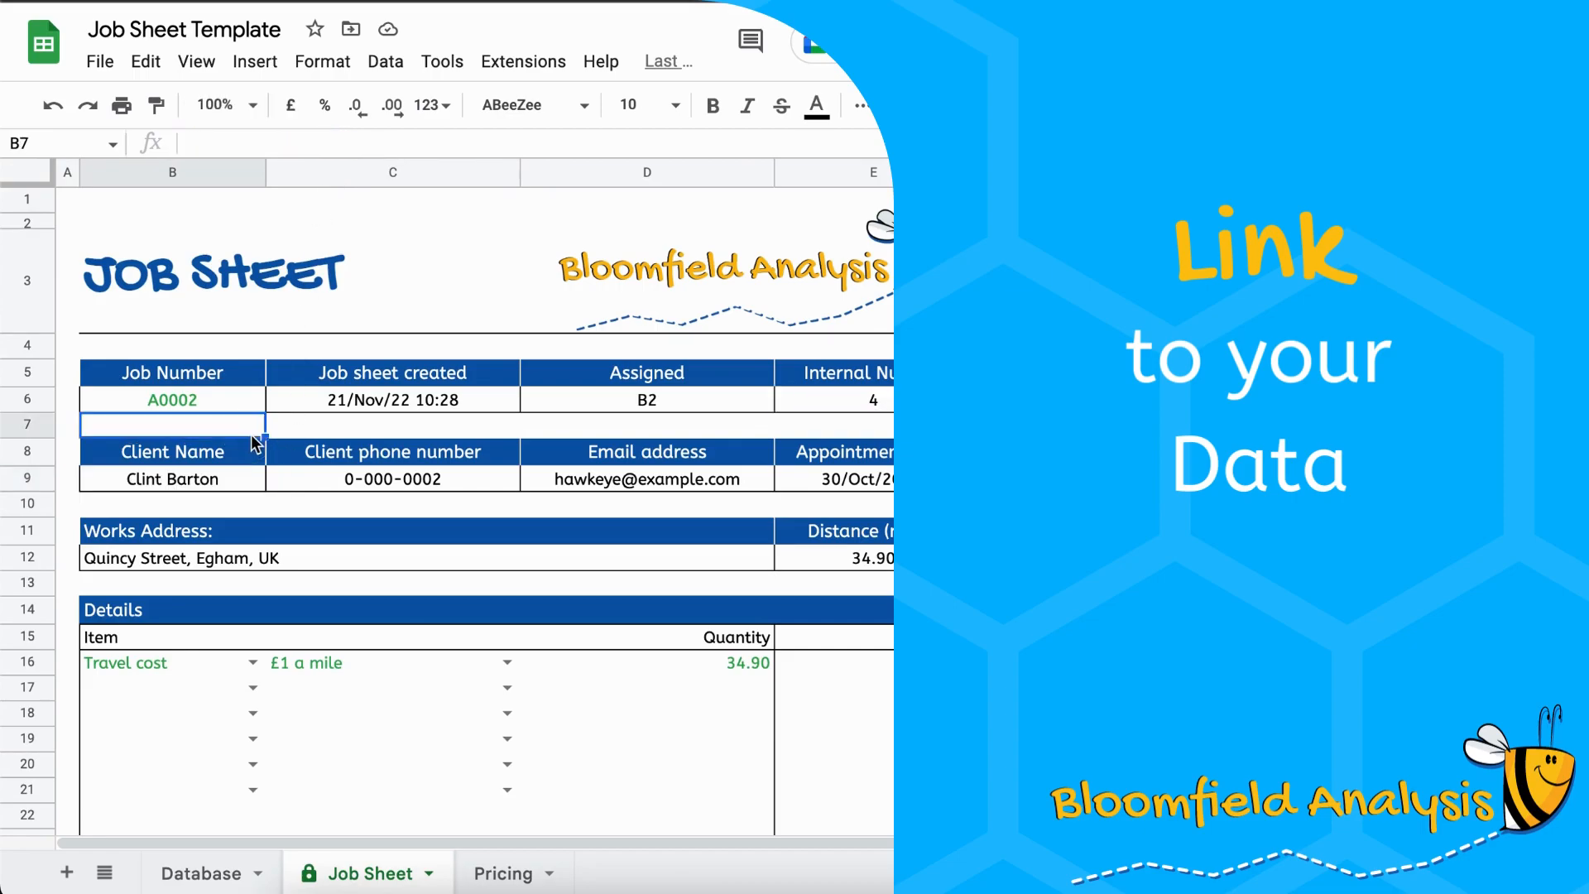
left_click(233, 481)
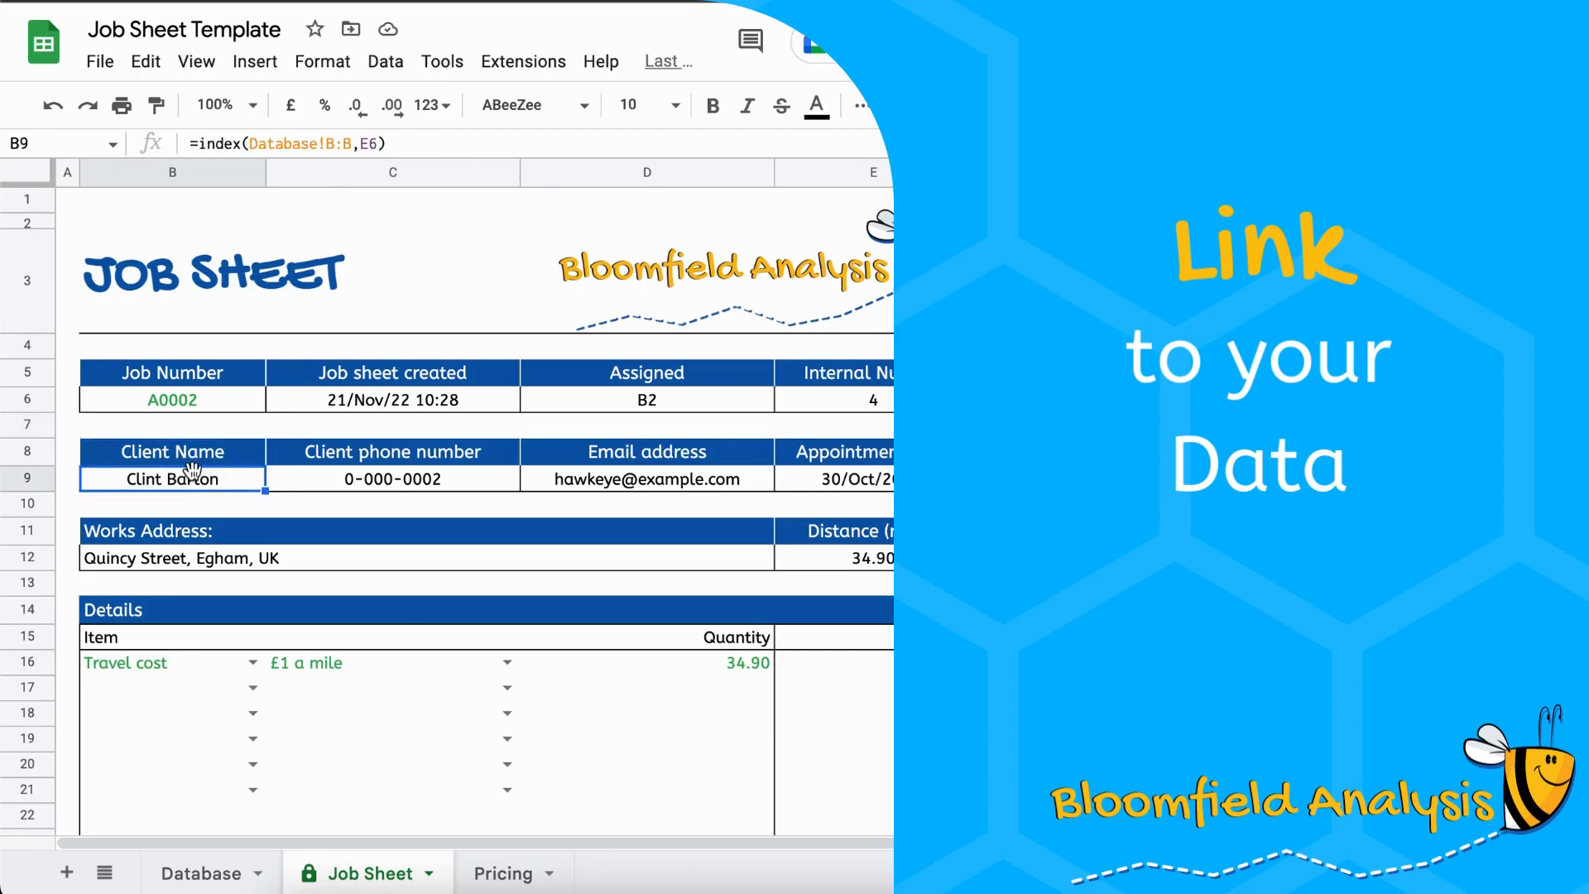
Check the Status column in the Database sheet, and change B9's formula in the Job Sheet to =index(Database!H:H,E6)
left_click(201, 873)
scroll(618, 470, "right", 5)
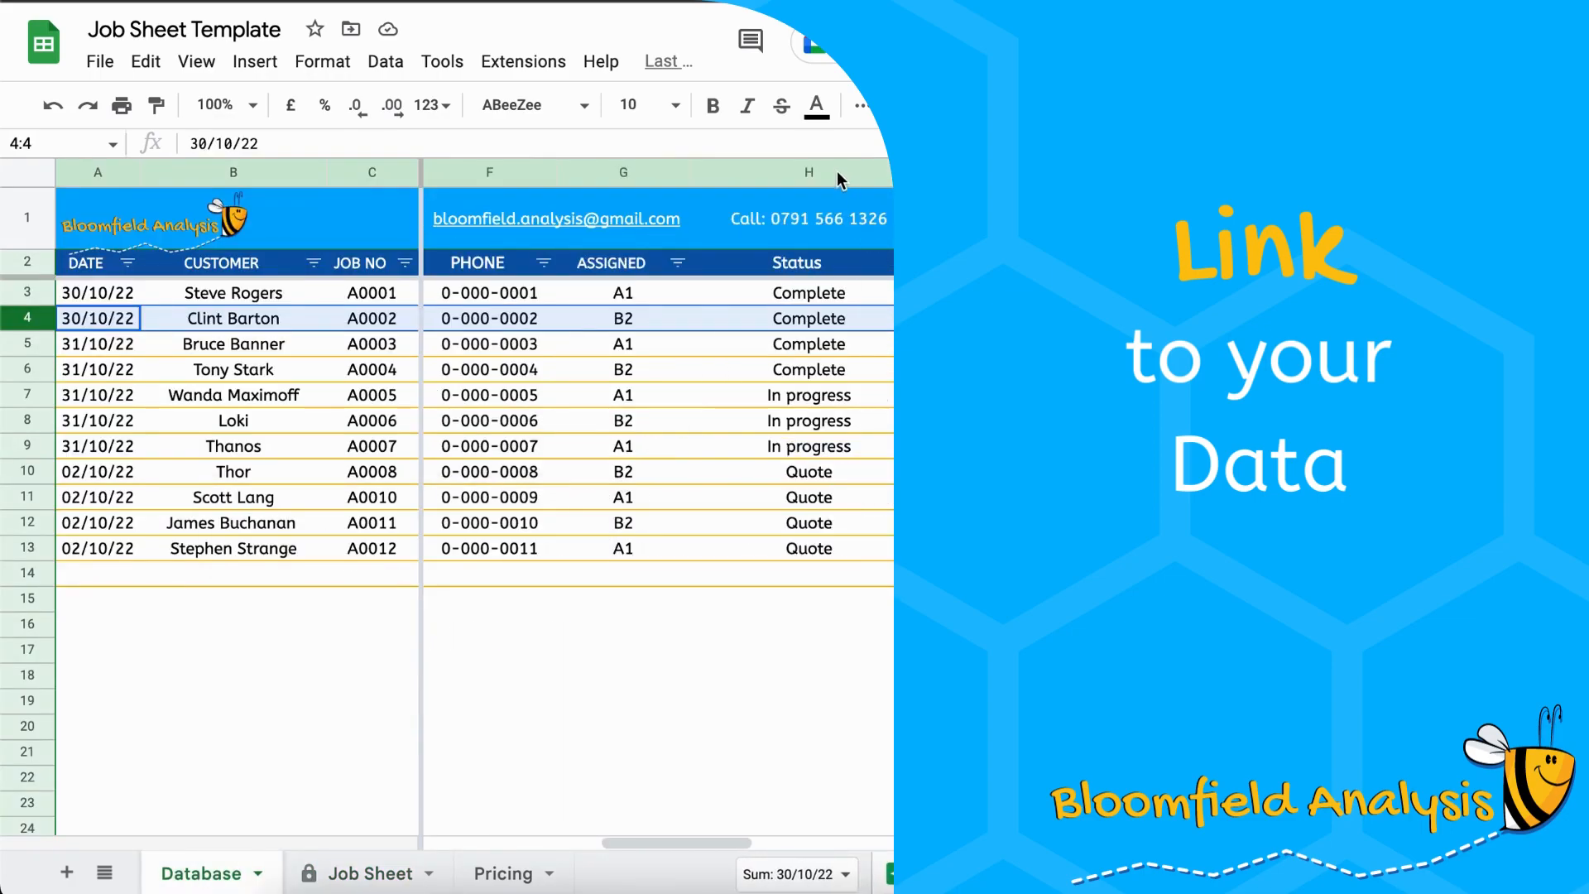
left_click(837, 171)
left_click(376, 873)
double_click(335, 143)
type("H")
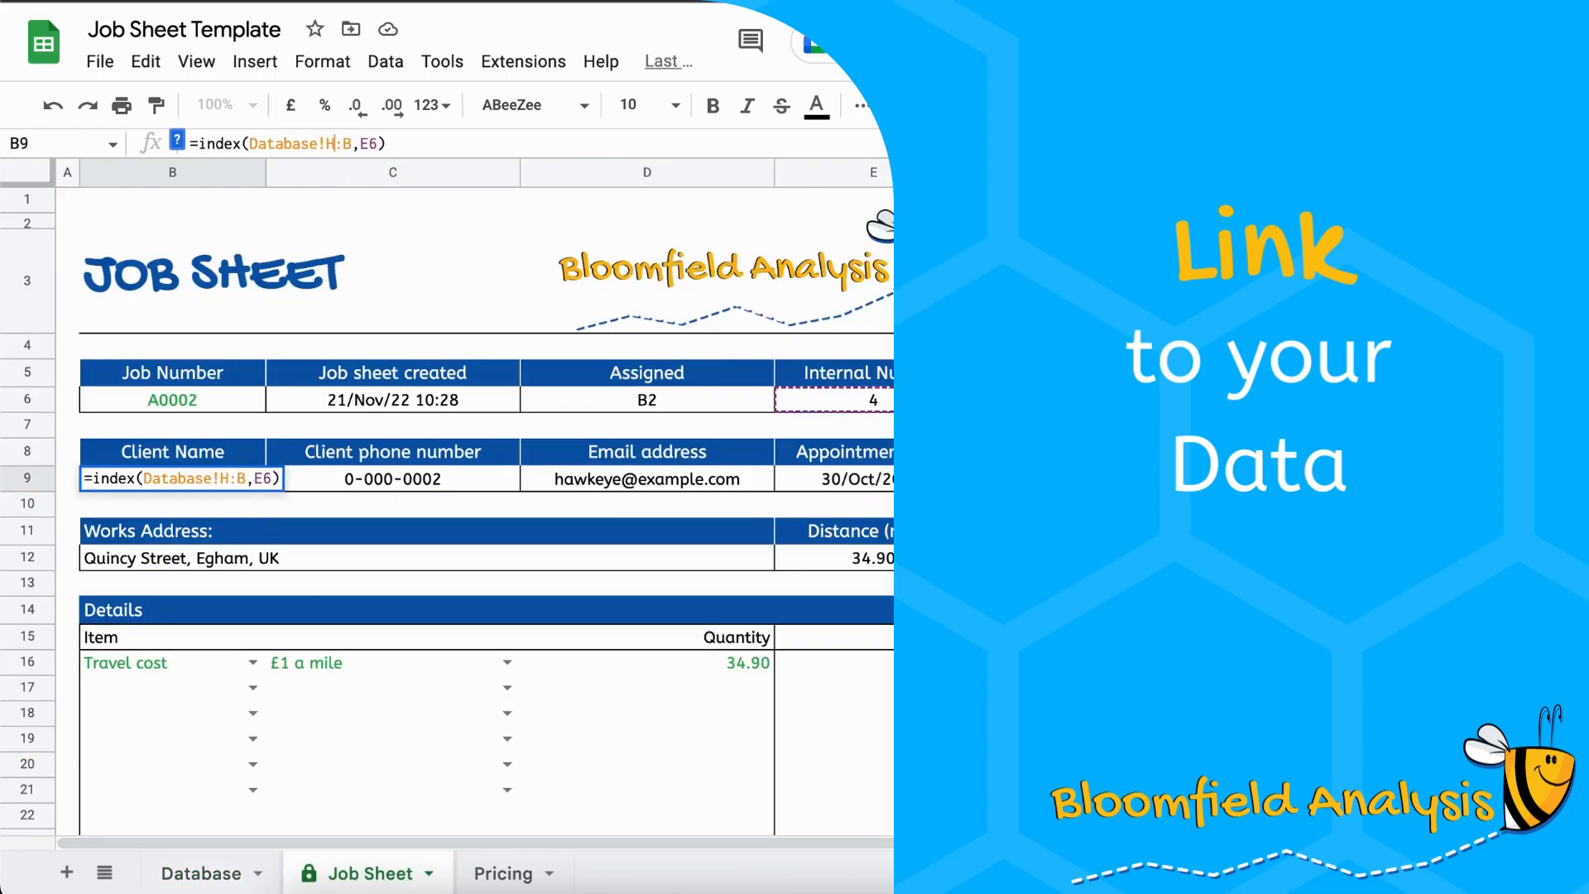
key("BackSpace")
type("H")
key("Return")
key("Up")
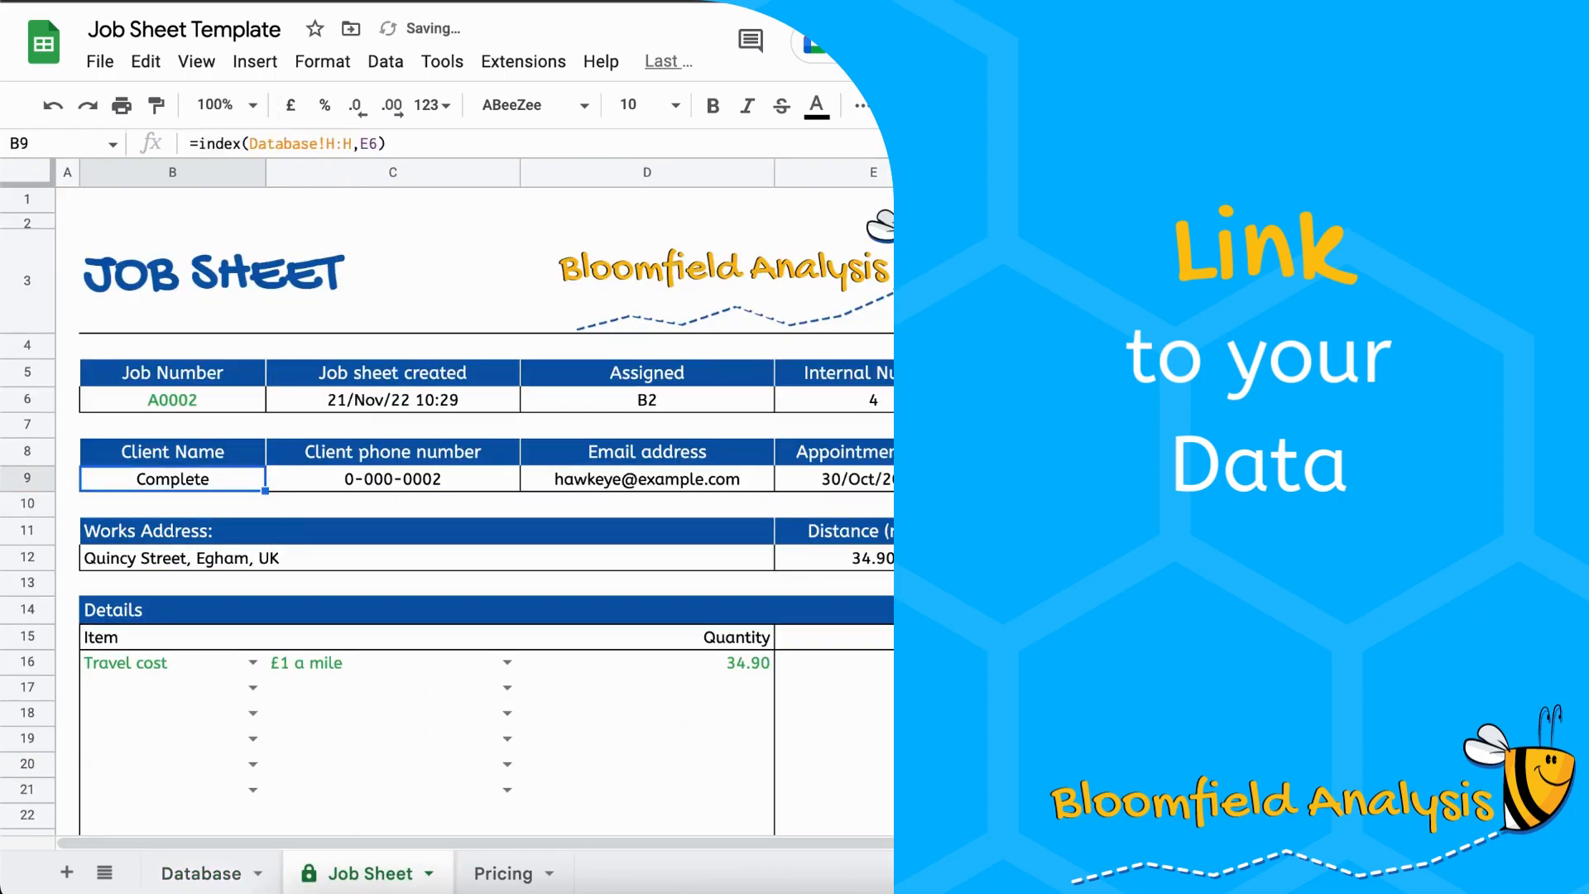
Rename the heading in B8 to Status
key("Up")
type("Stat")
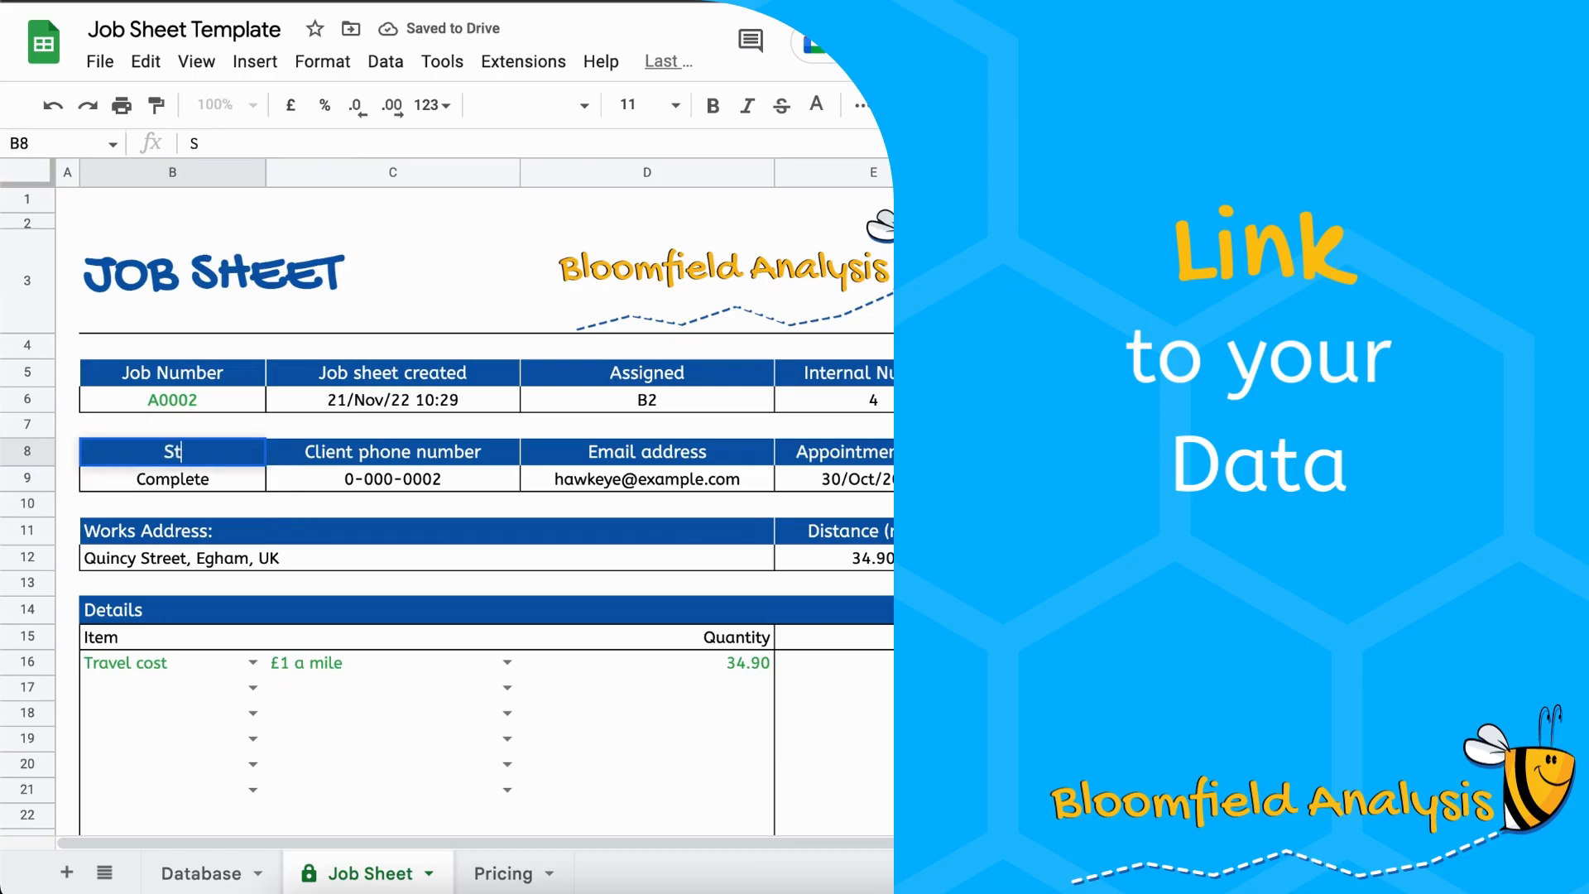
type("us")
key("Return")
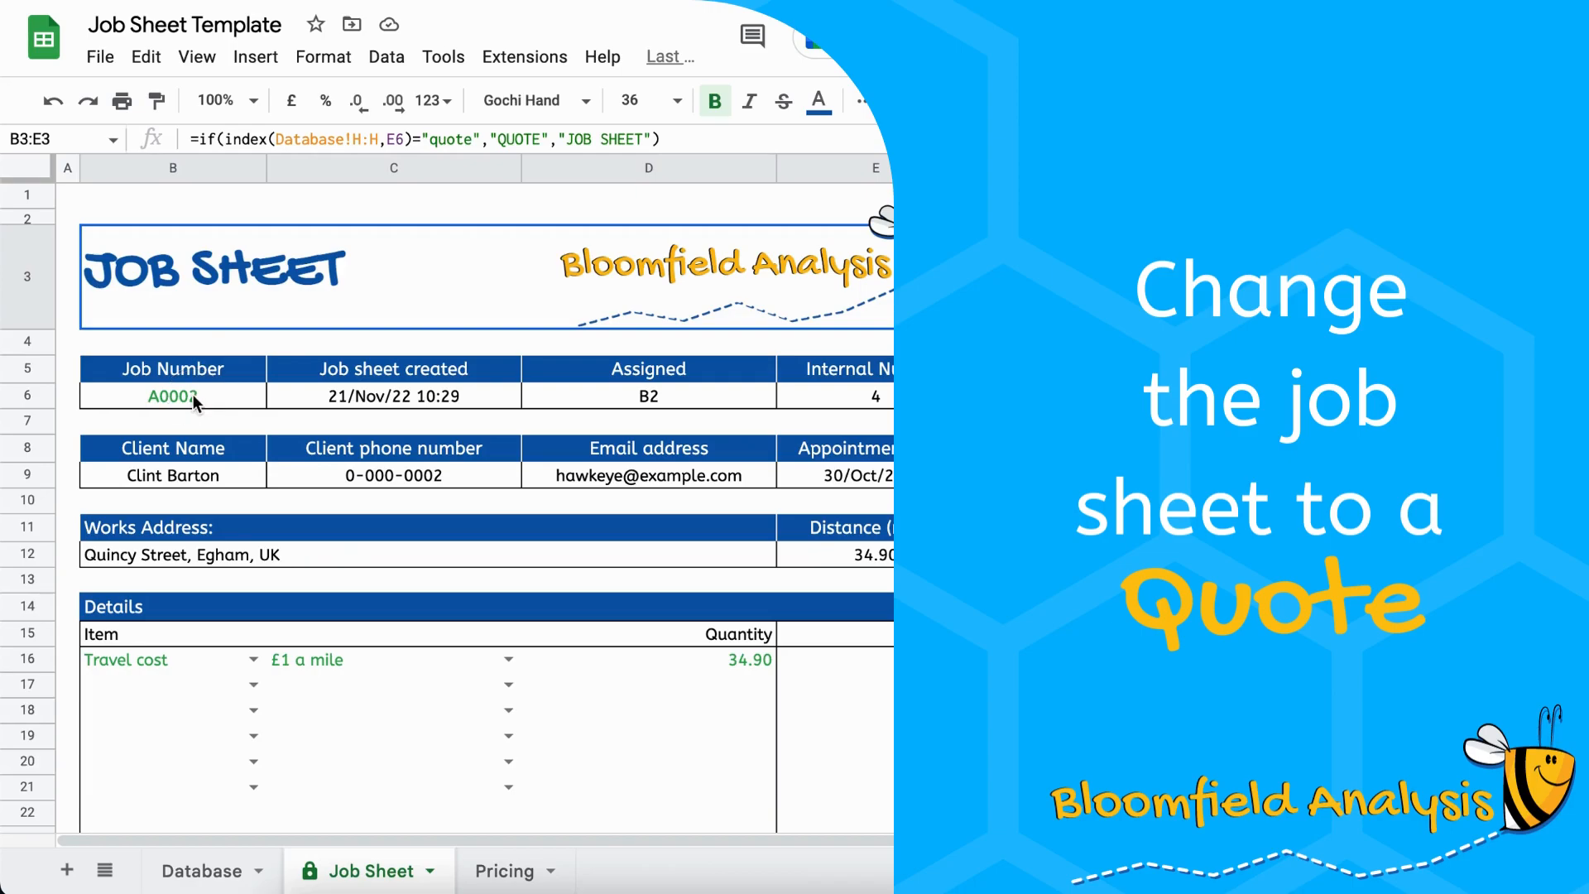
Inspect the Job Sheet title's IF formula and check the Database sheet's Status values and the job numbers of the quotes
left_click(135, 216)
left_click(151, 265)
left_click(212, 873)
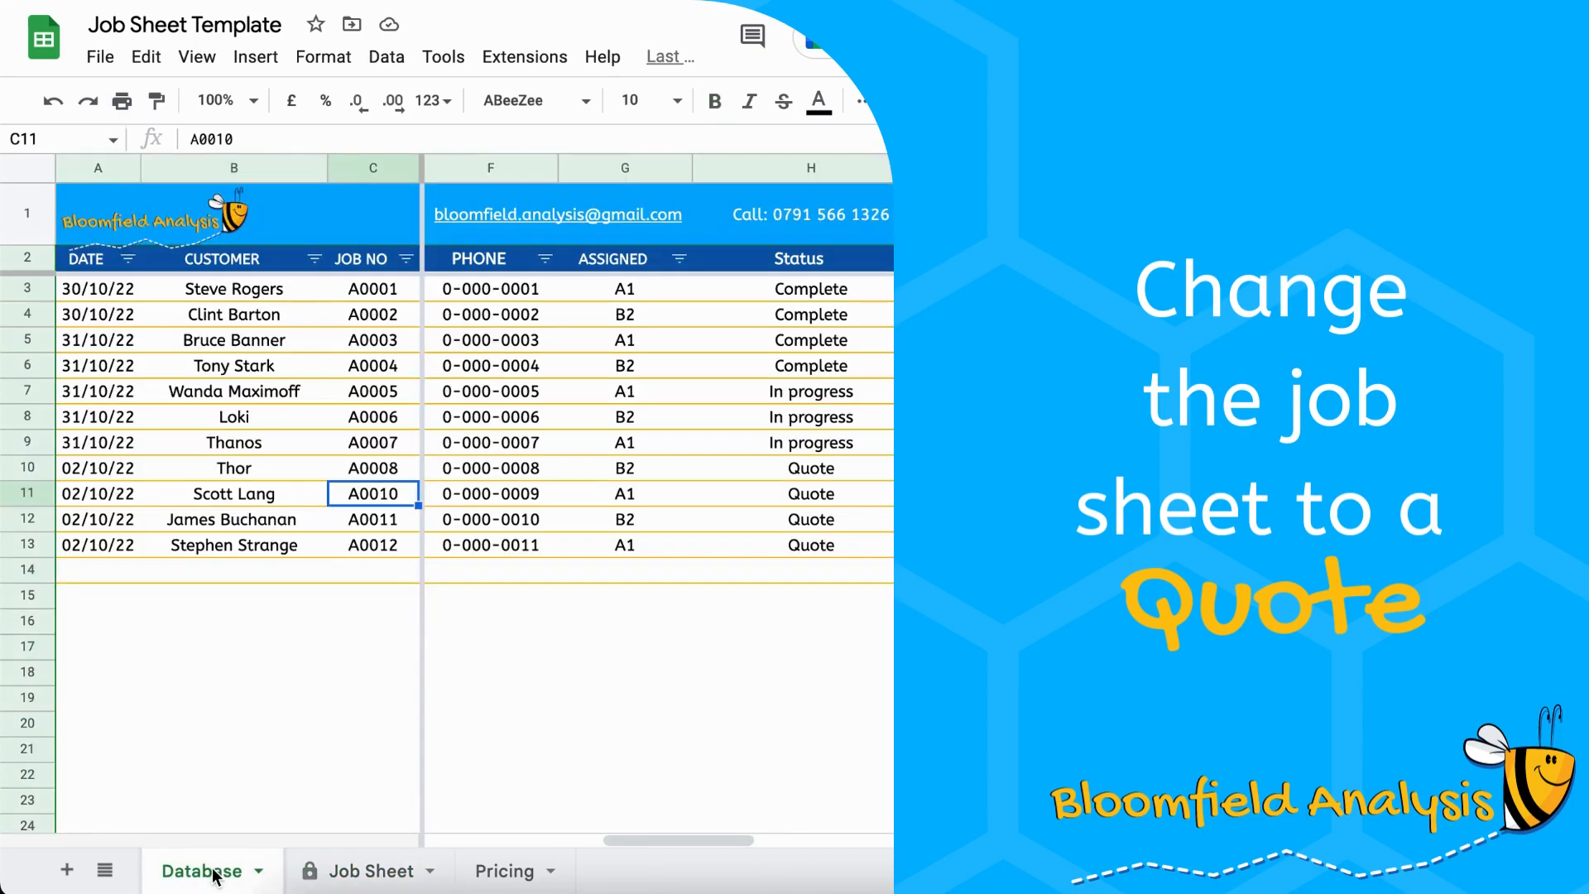
left_click(789, 290)
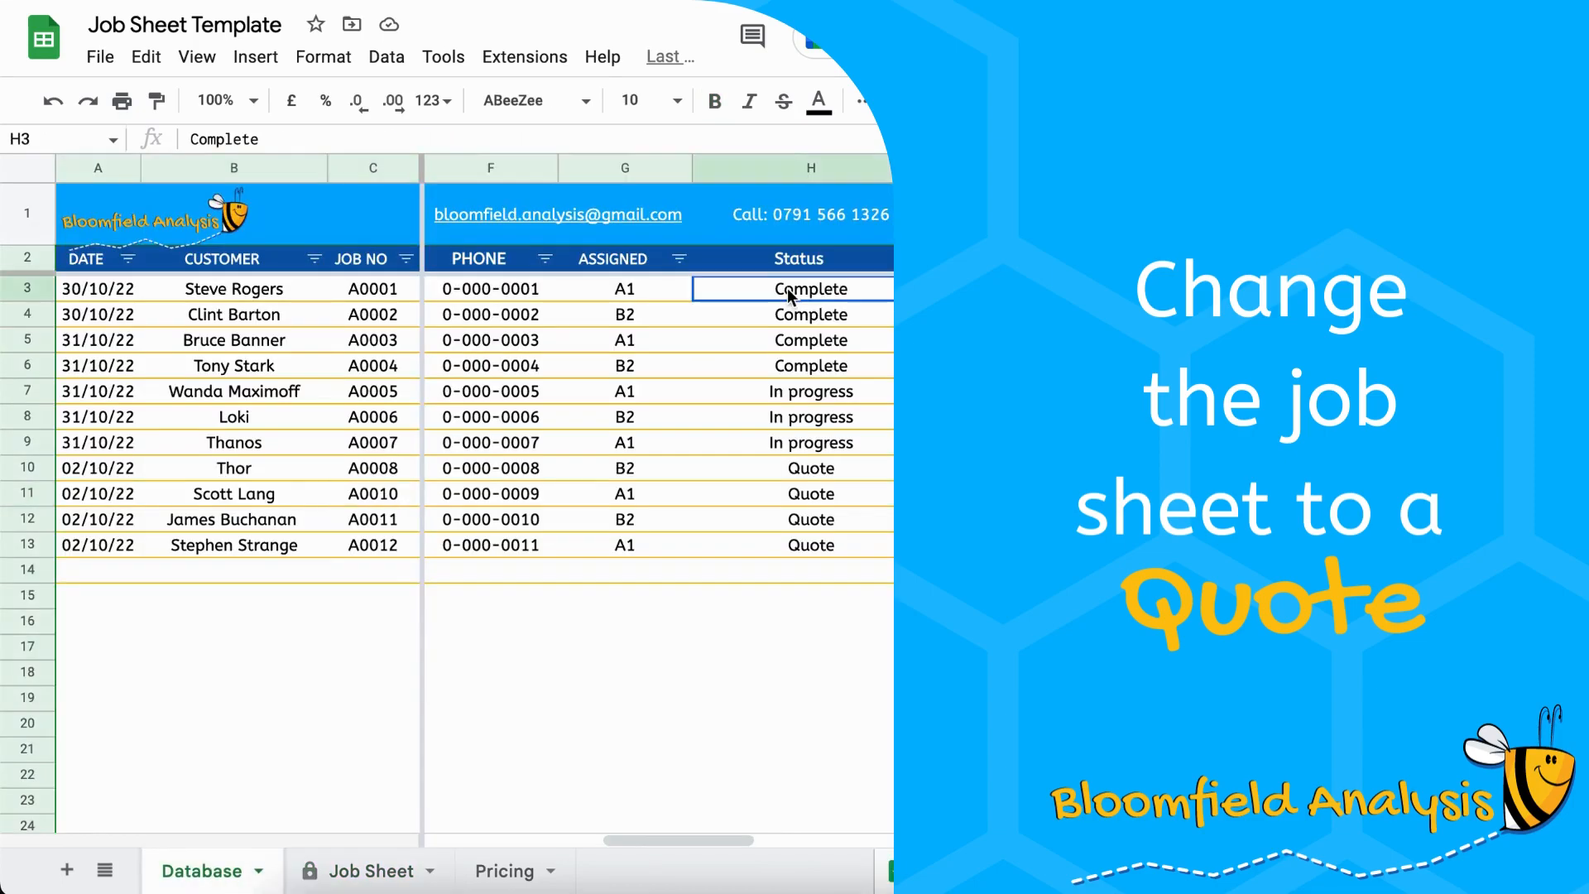
left_click(760, 454, "shift")
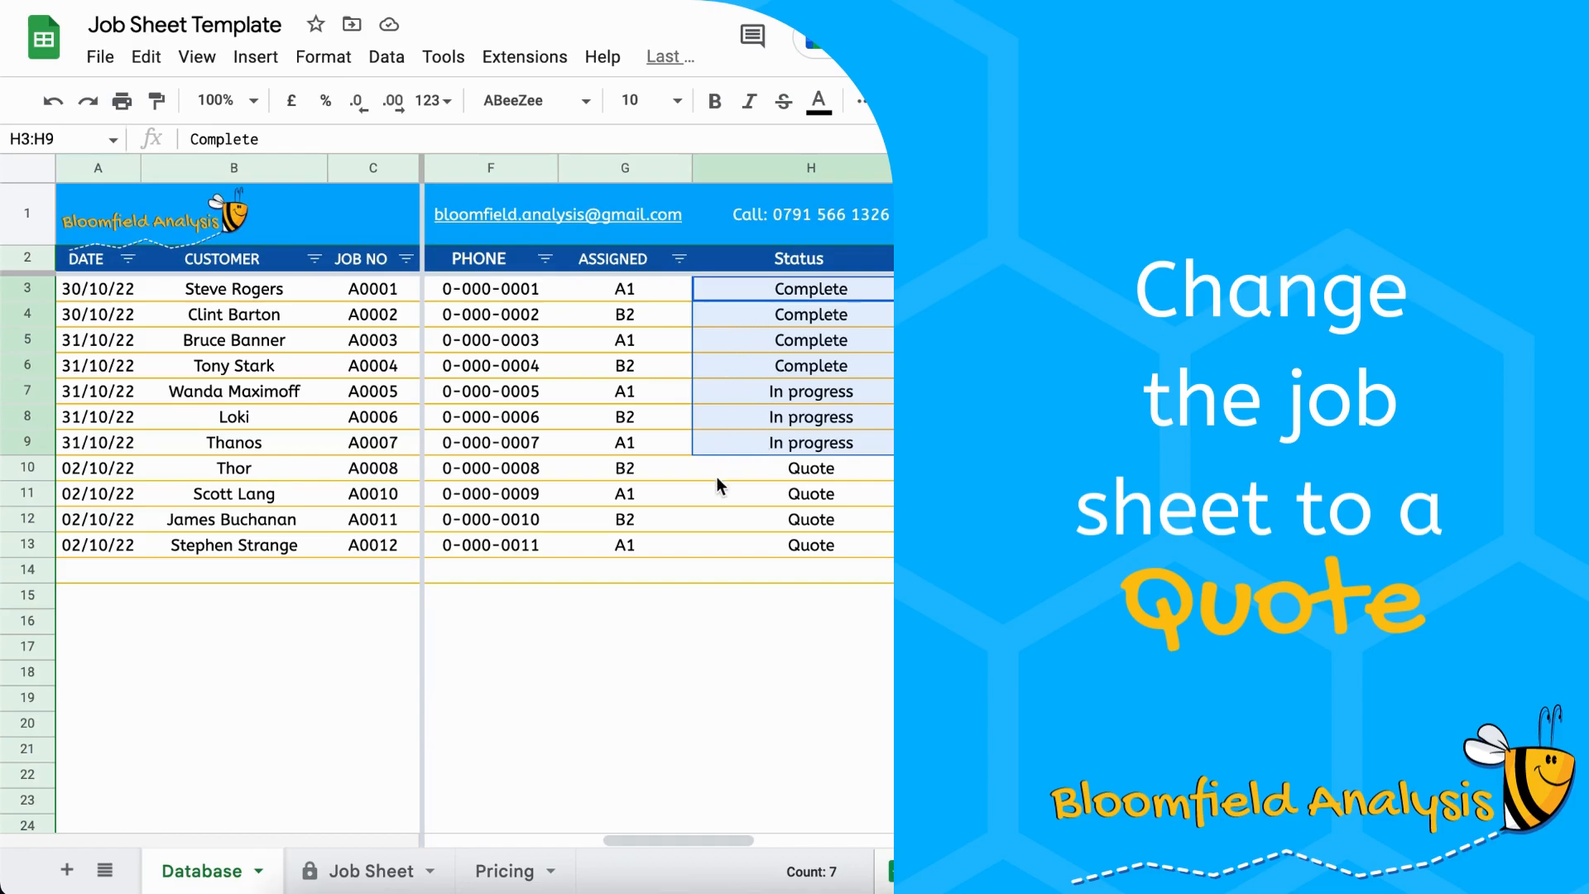
left_click_drag(716, 471, 721, 546)
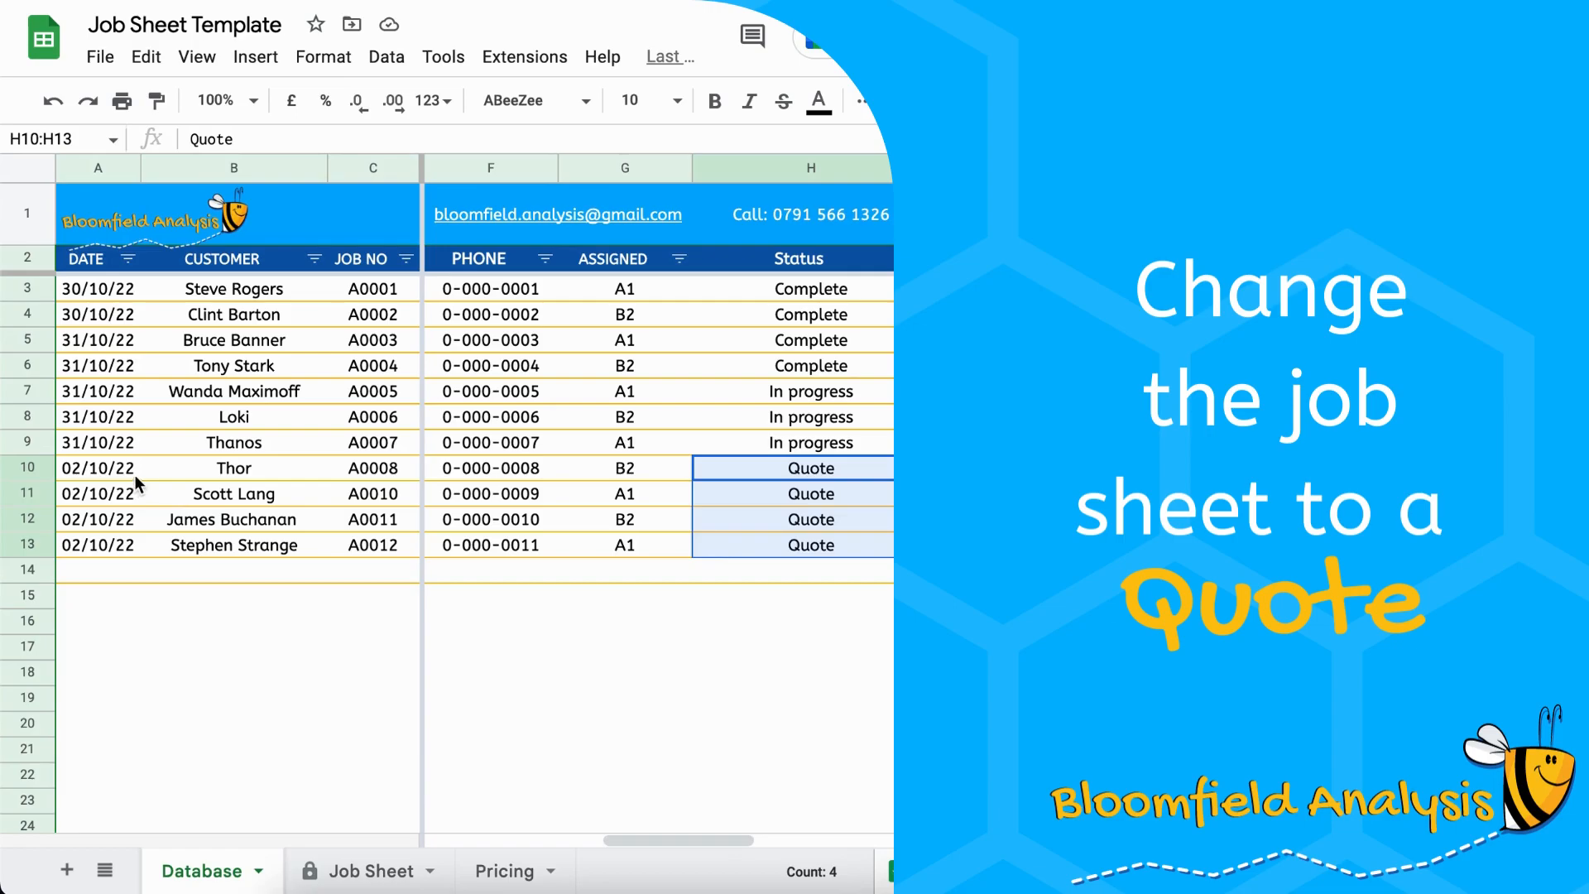
left_click_drag(384, 480, 389, 553)
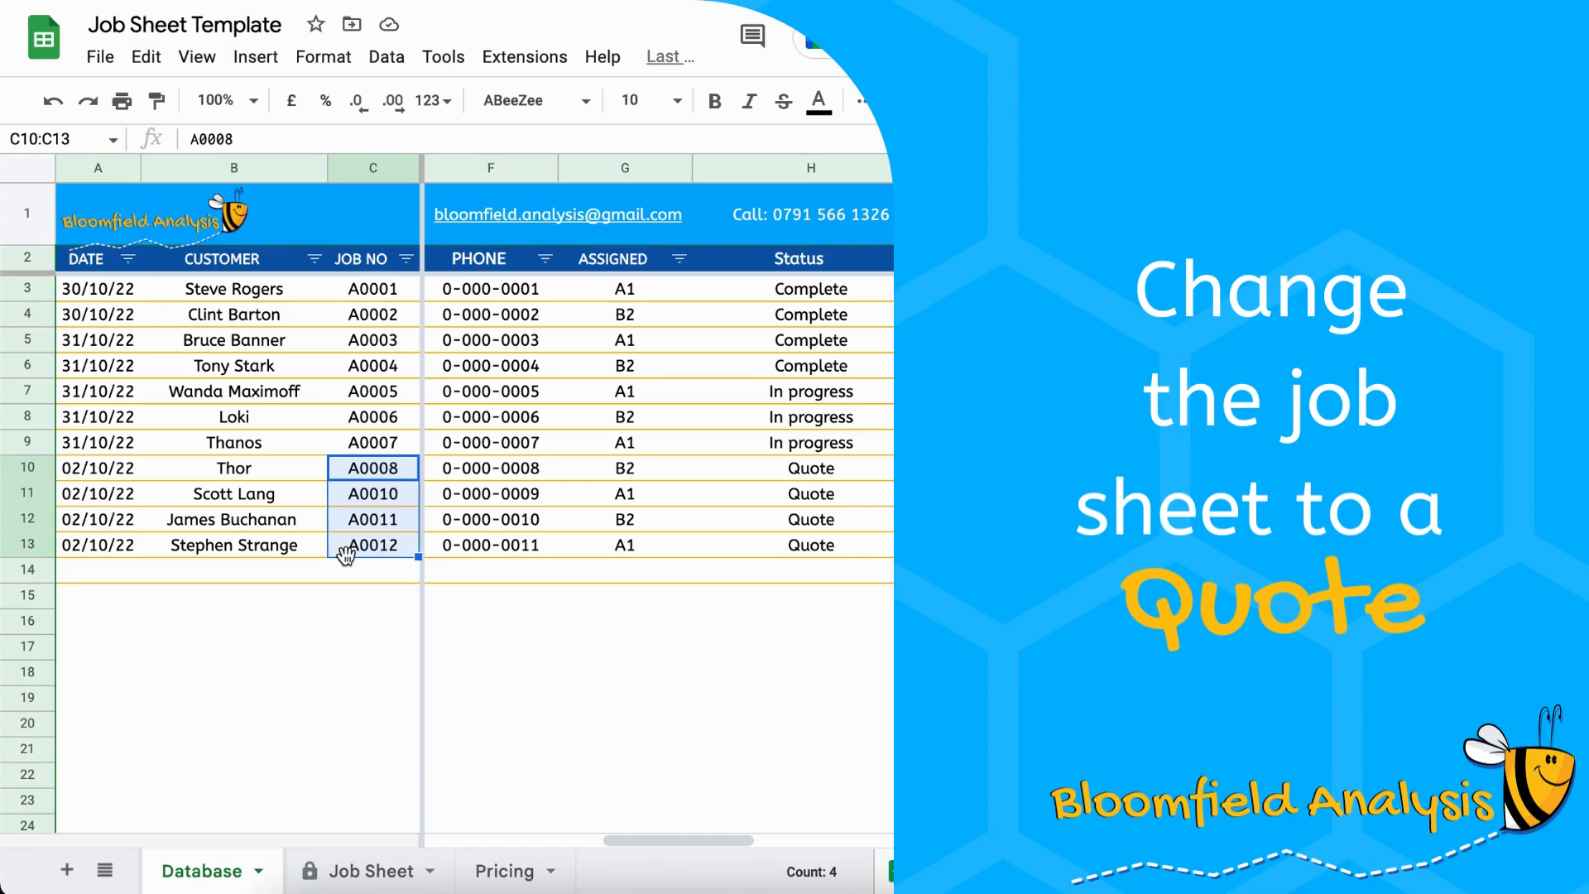
left_click(379, 478)
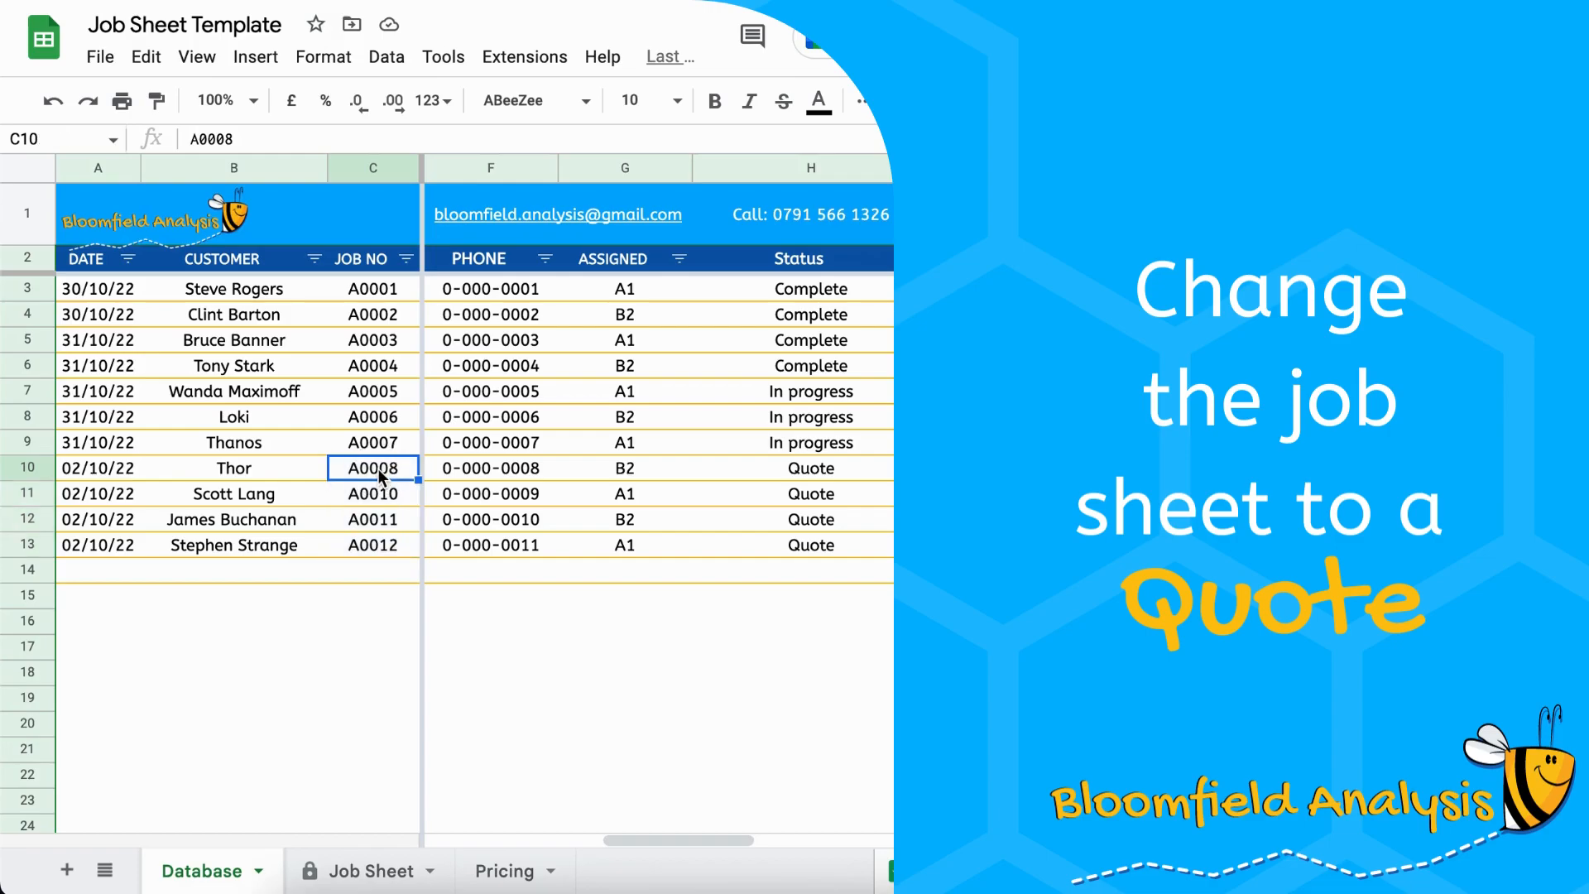
Set the Job Number in B6 of the Job Sheet to A0008
left_click(365, 873)
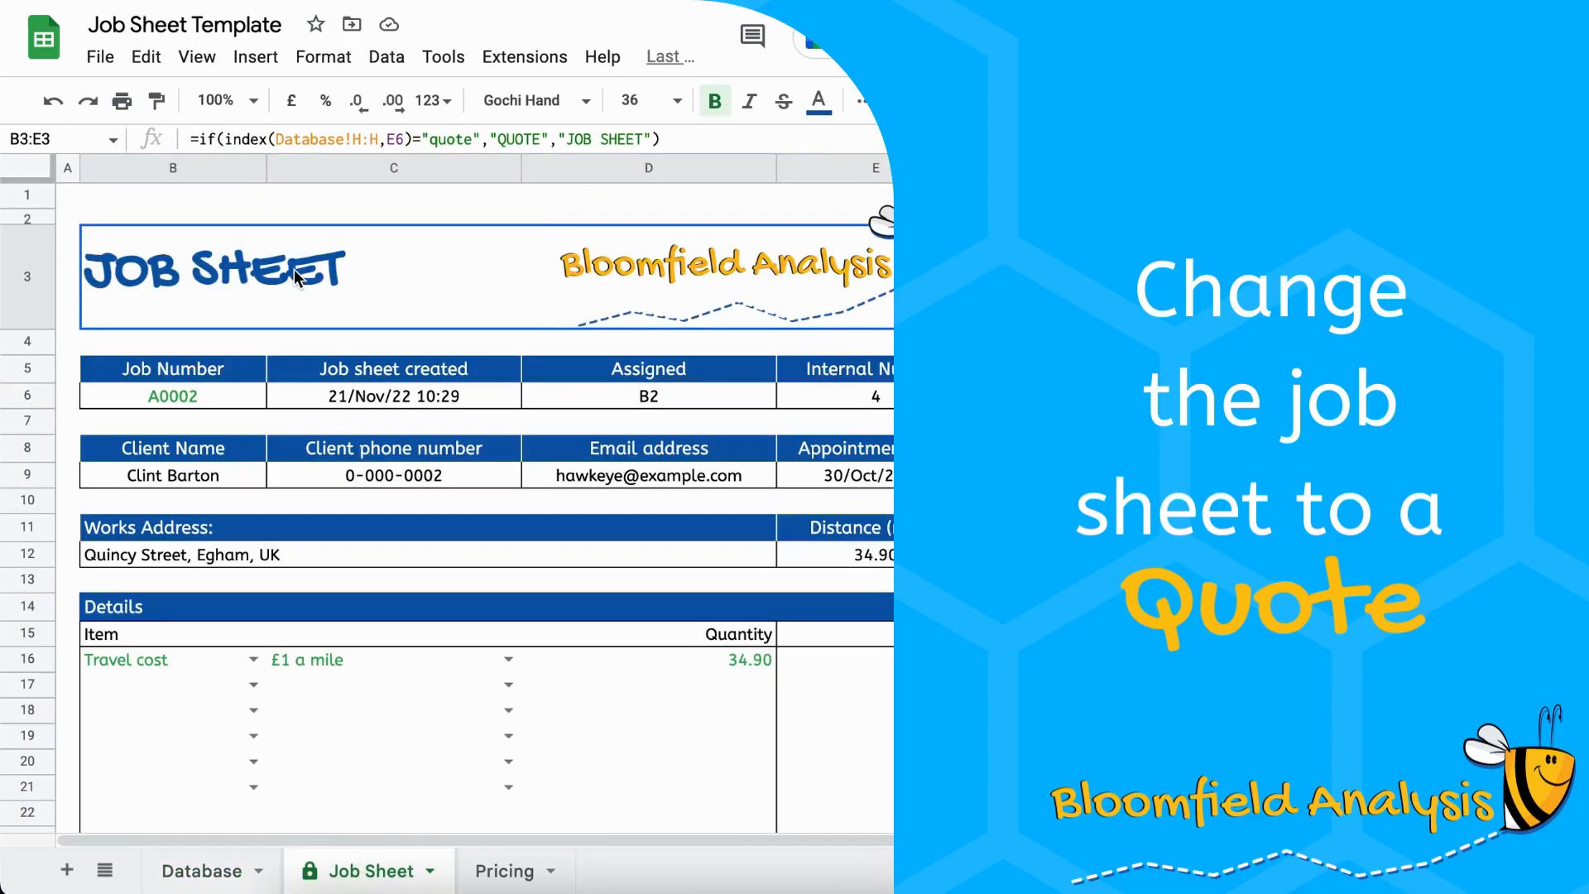
left_click(225, 394)
key("Return")
key("BackSpace")
type("8")
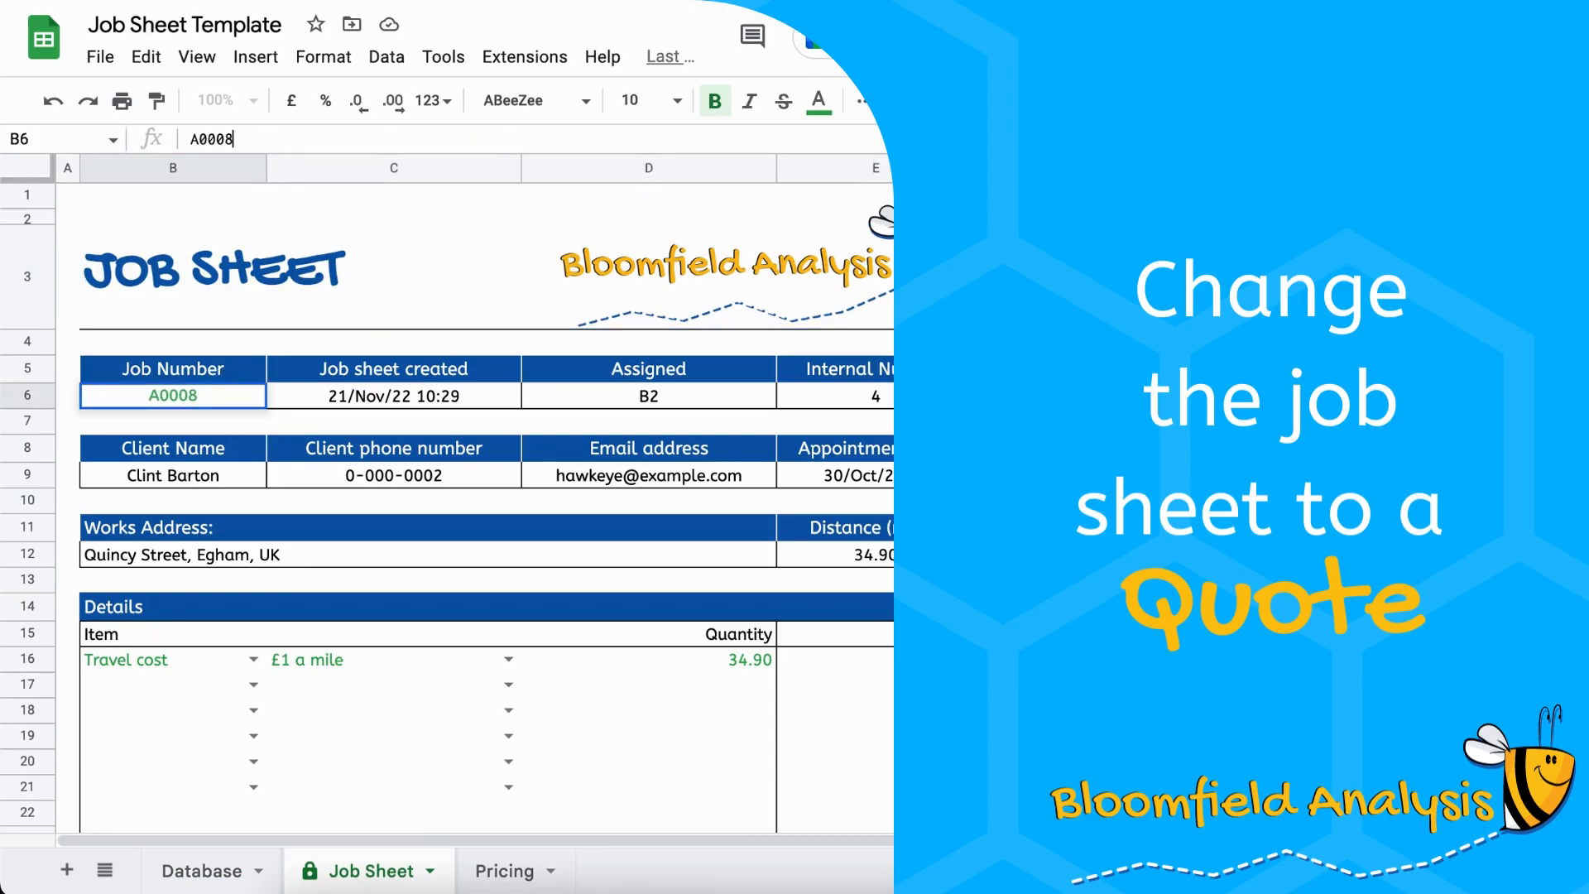
key("Return")
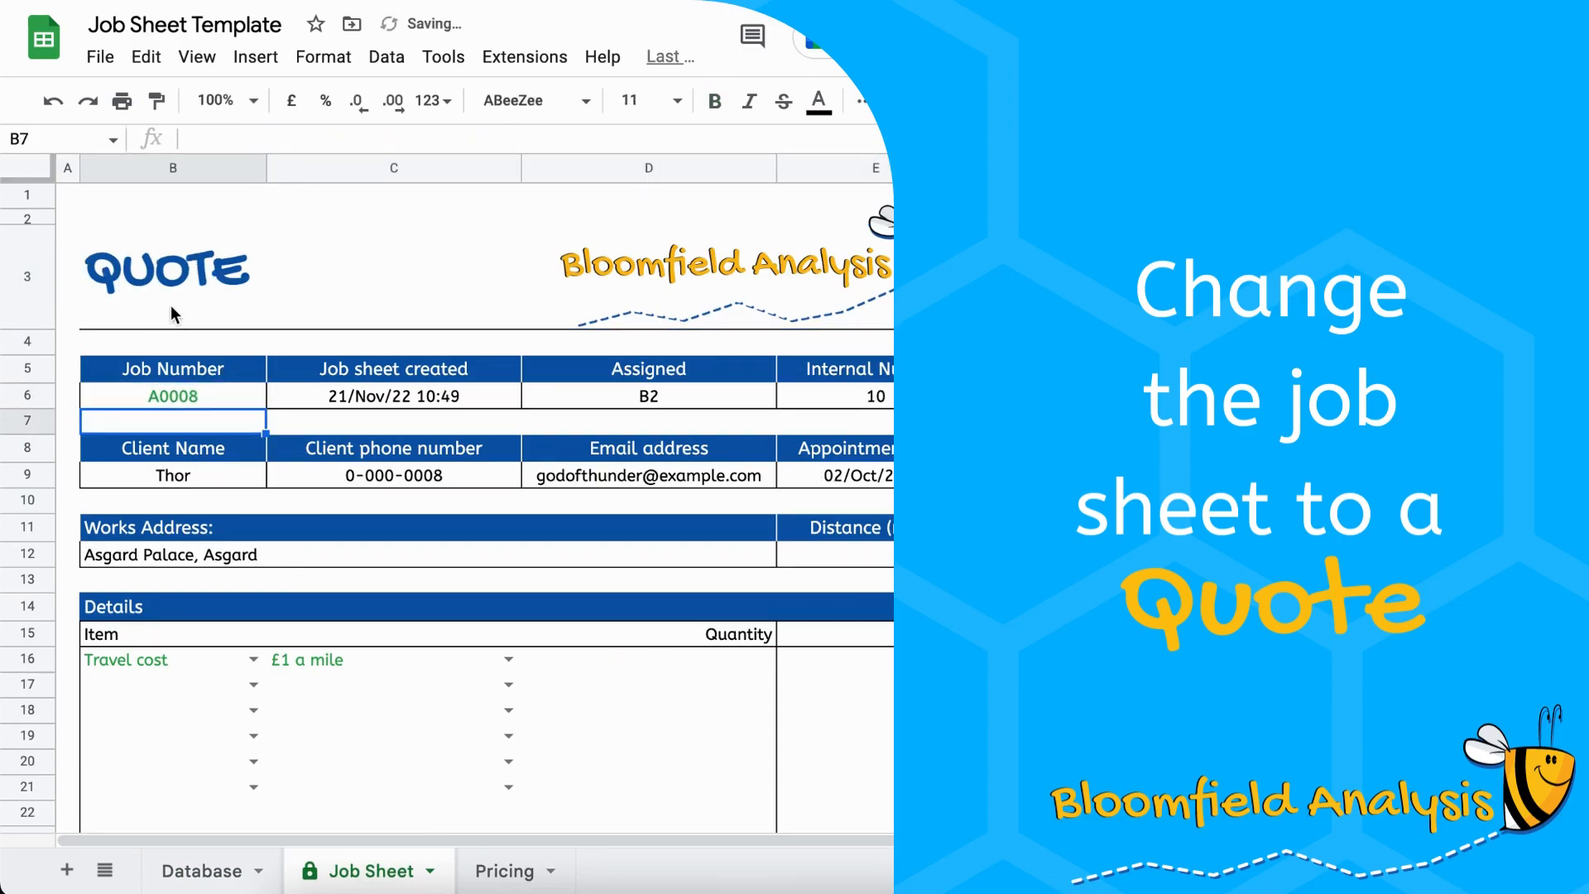
left_click(187, 390)
left_click(197, 312)
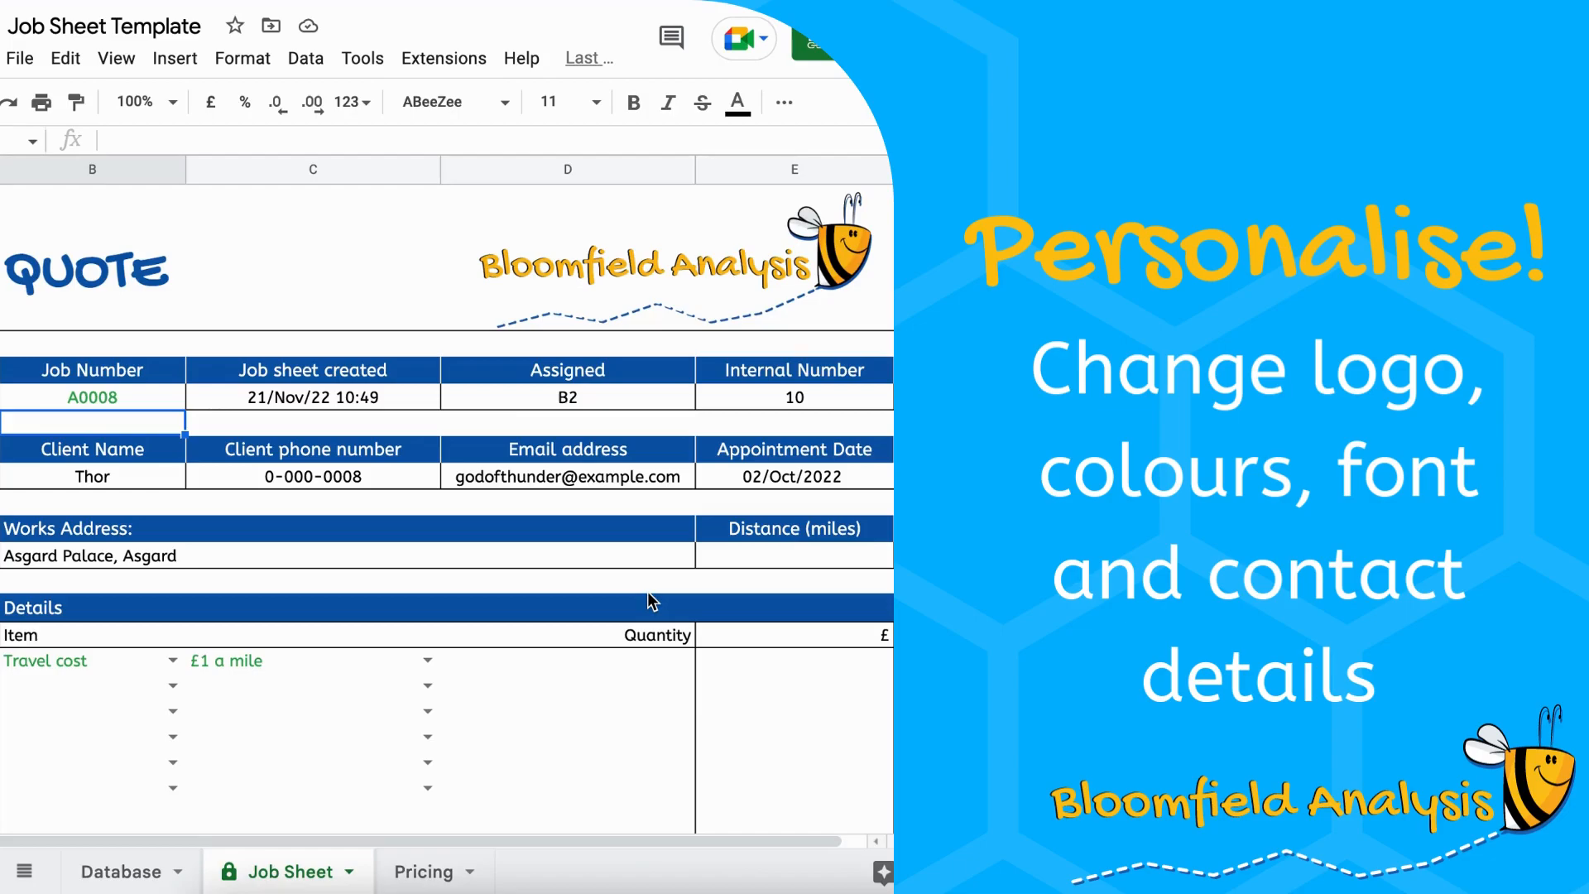
Delete the Bloomfield Analysis logo and search Google Images for "avengers logo" as an image to insert over cells
left_click(734, 264)
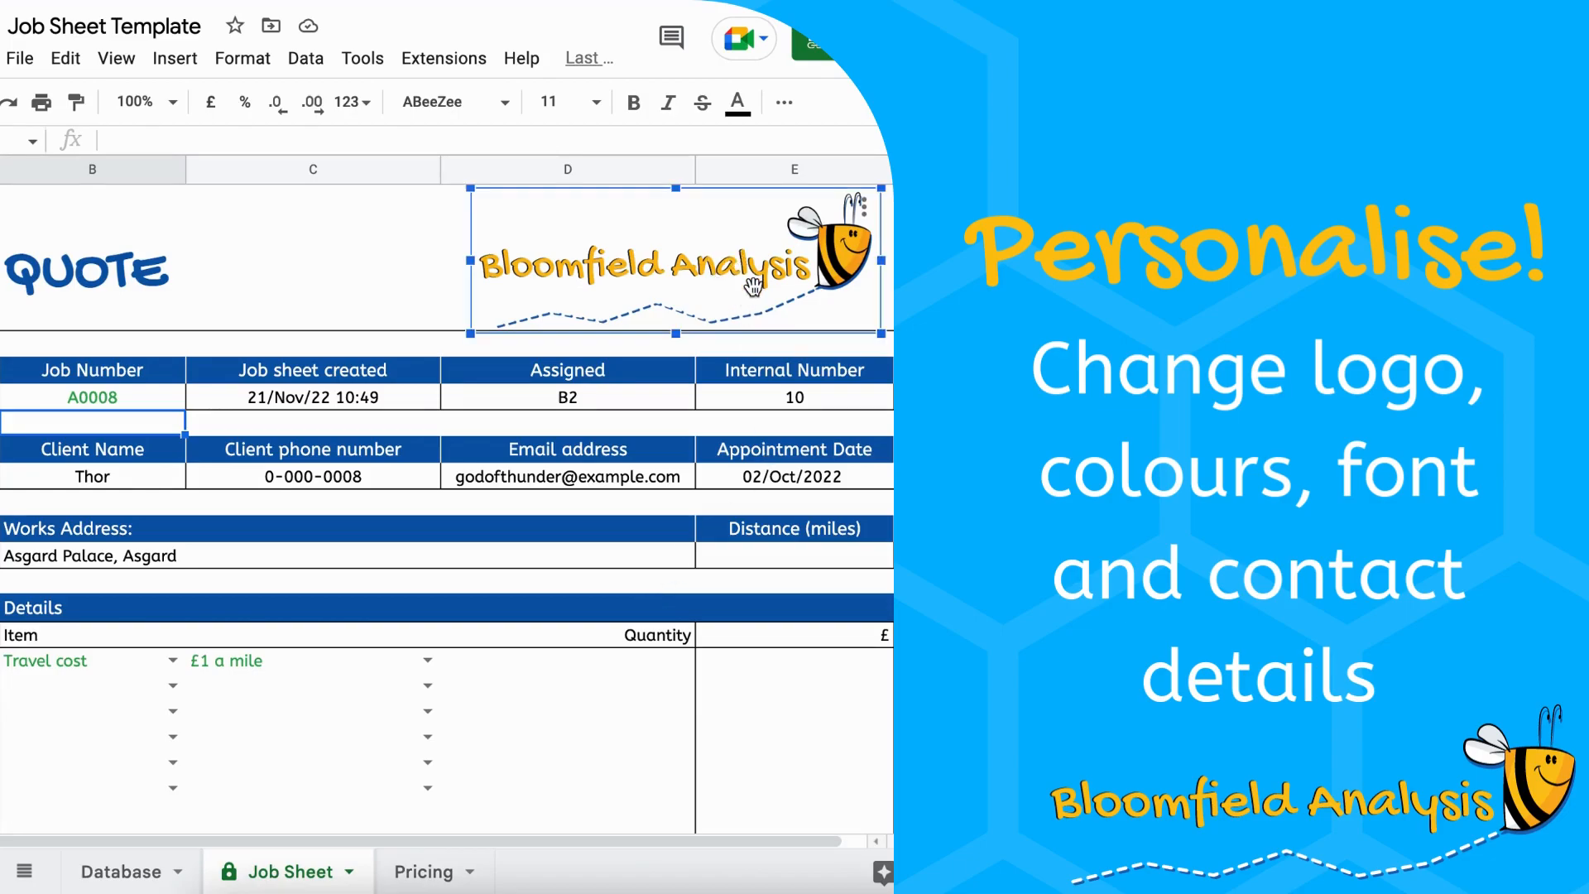
key("Delete")
left_click(184, 59)
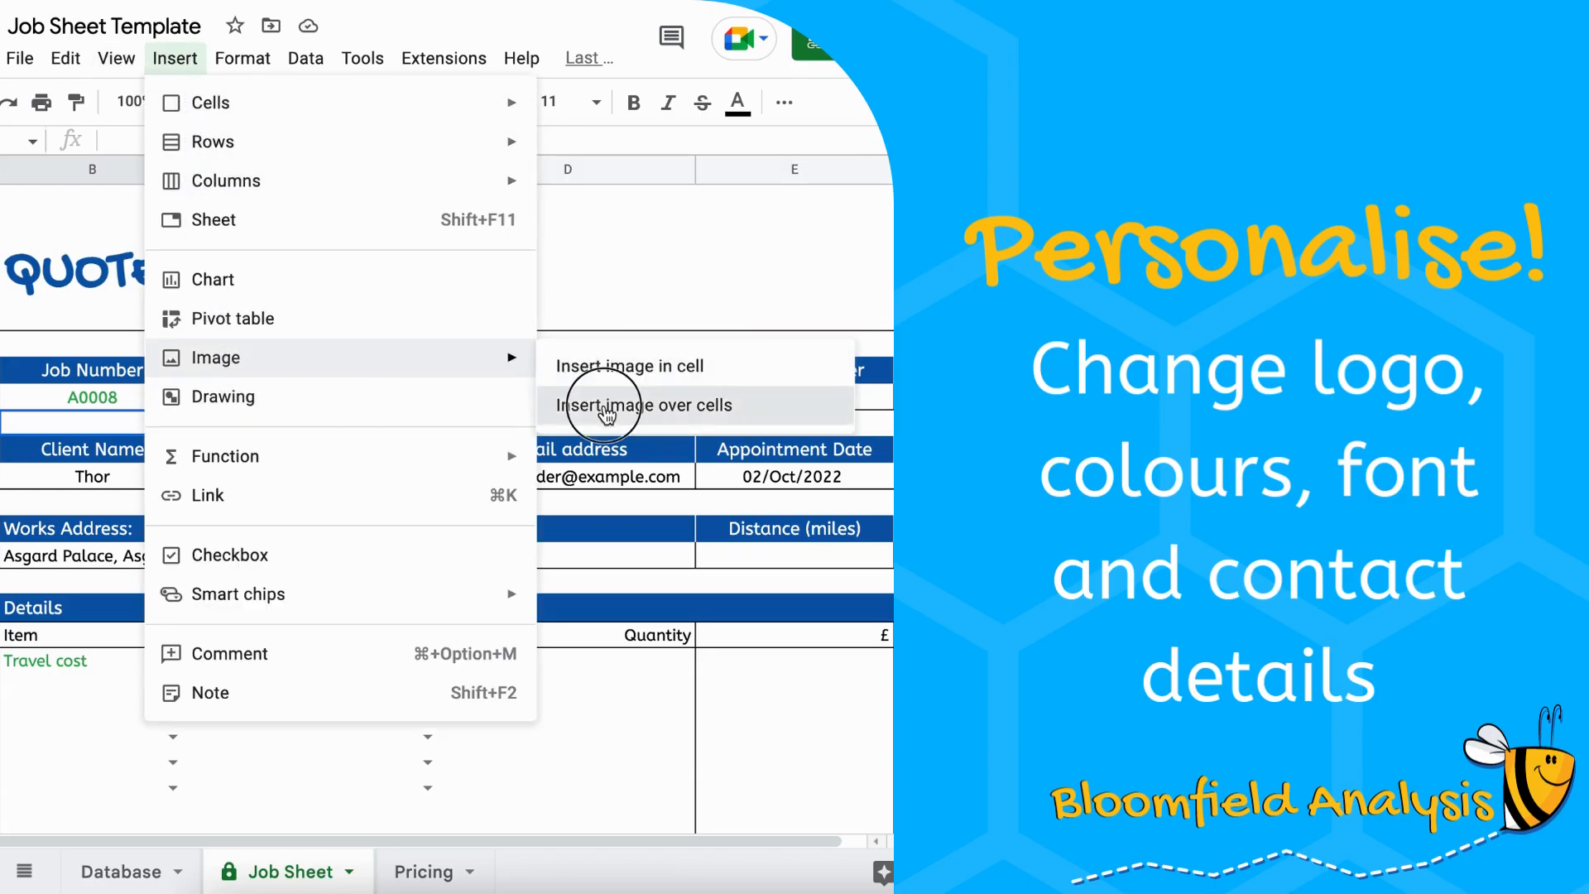
left_click(607, 412)
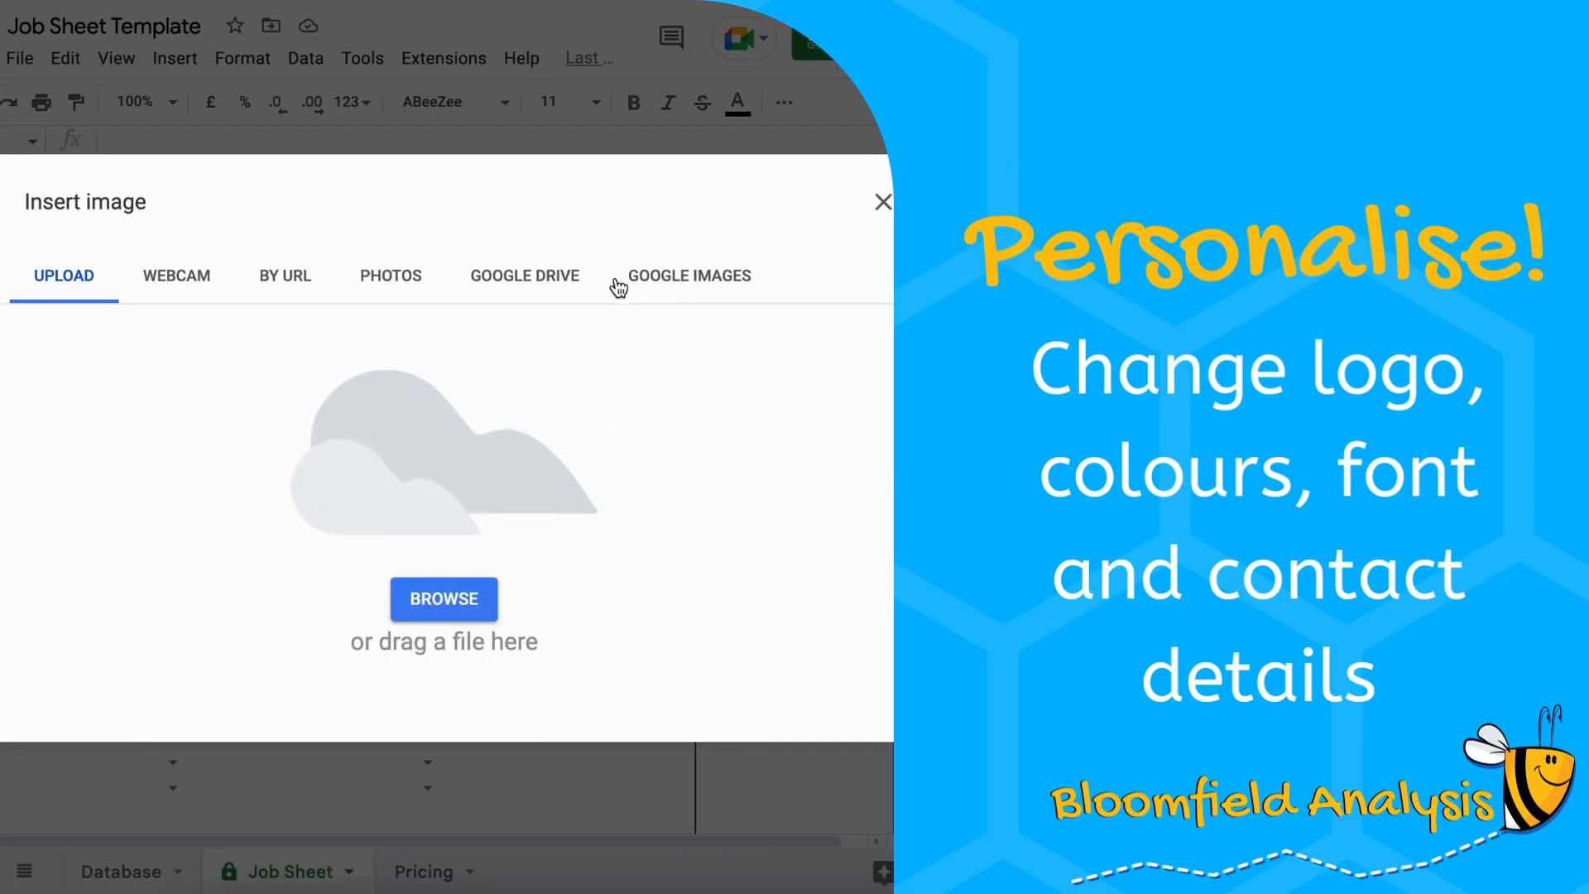
left_click(654, 300)
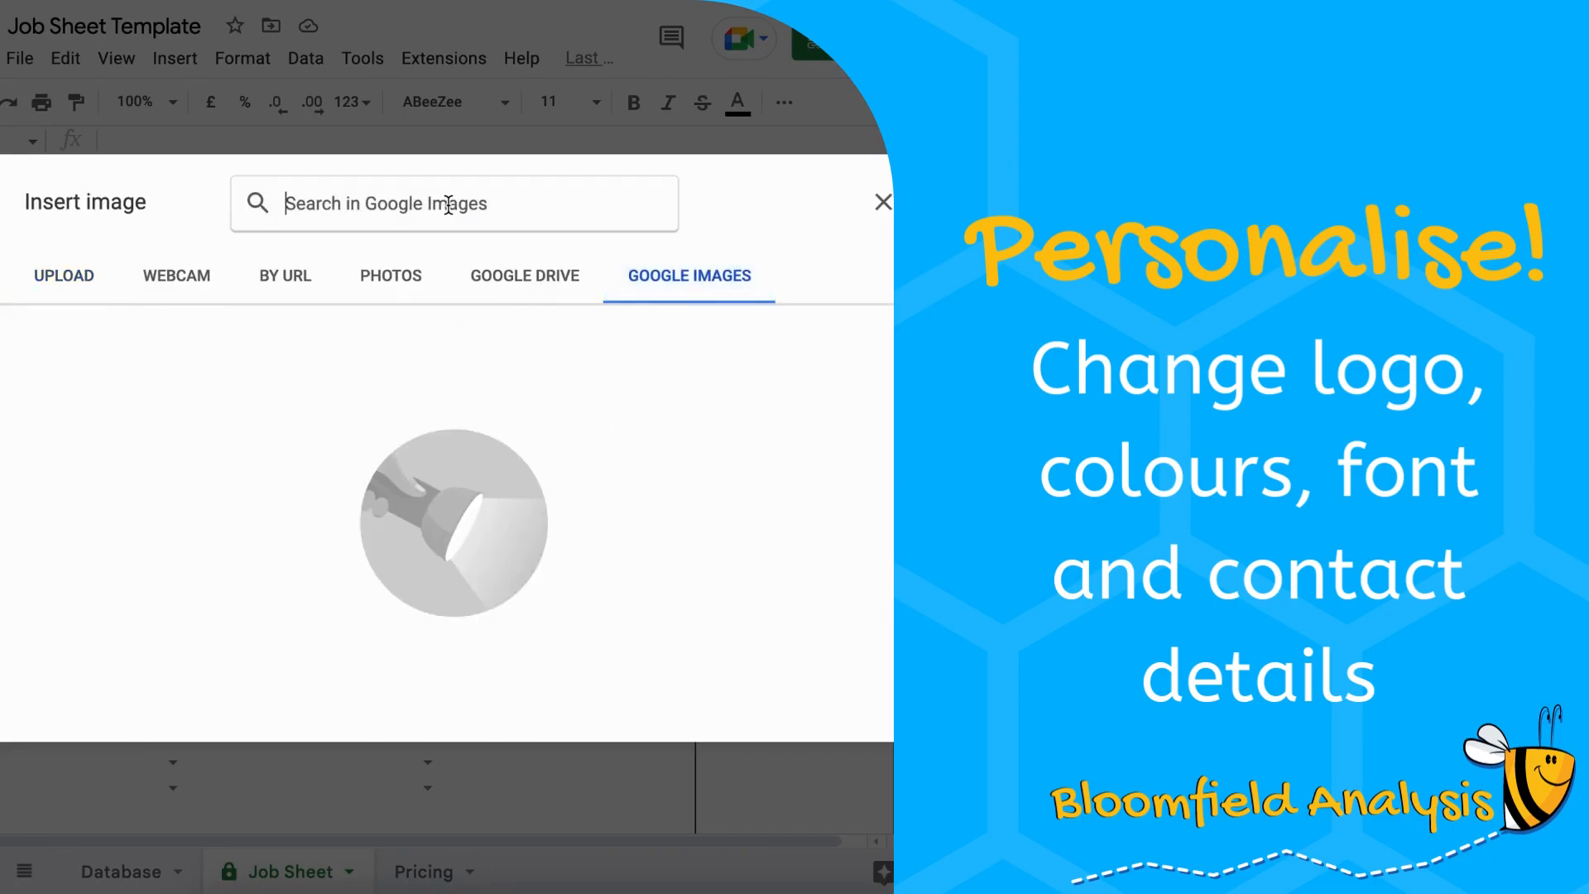
type("avengers logo")
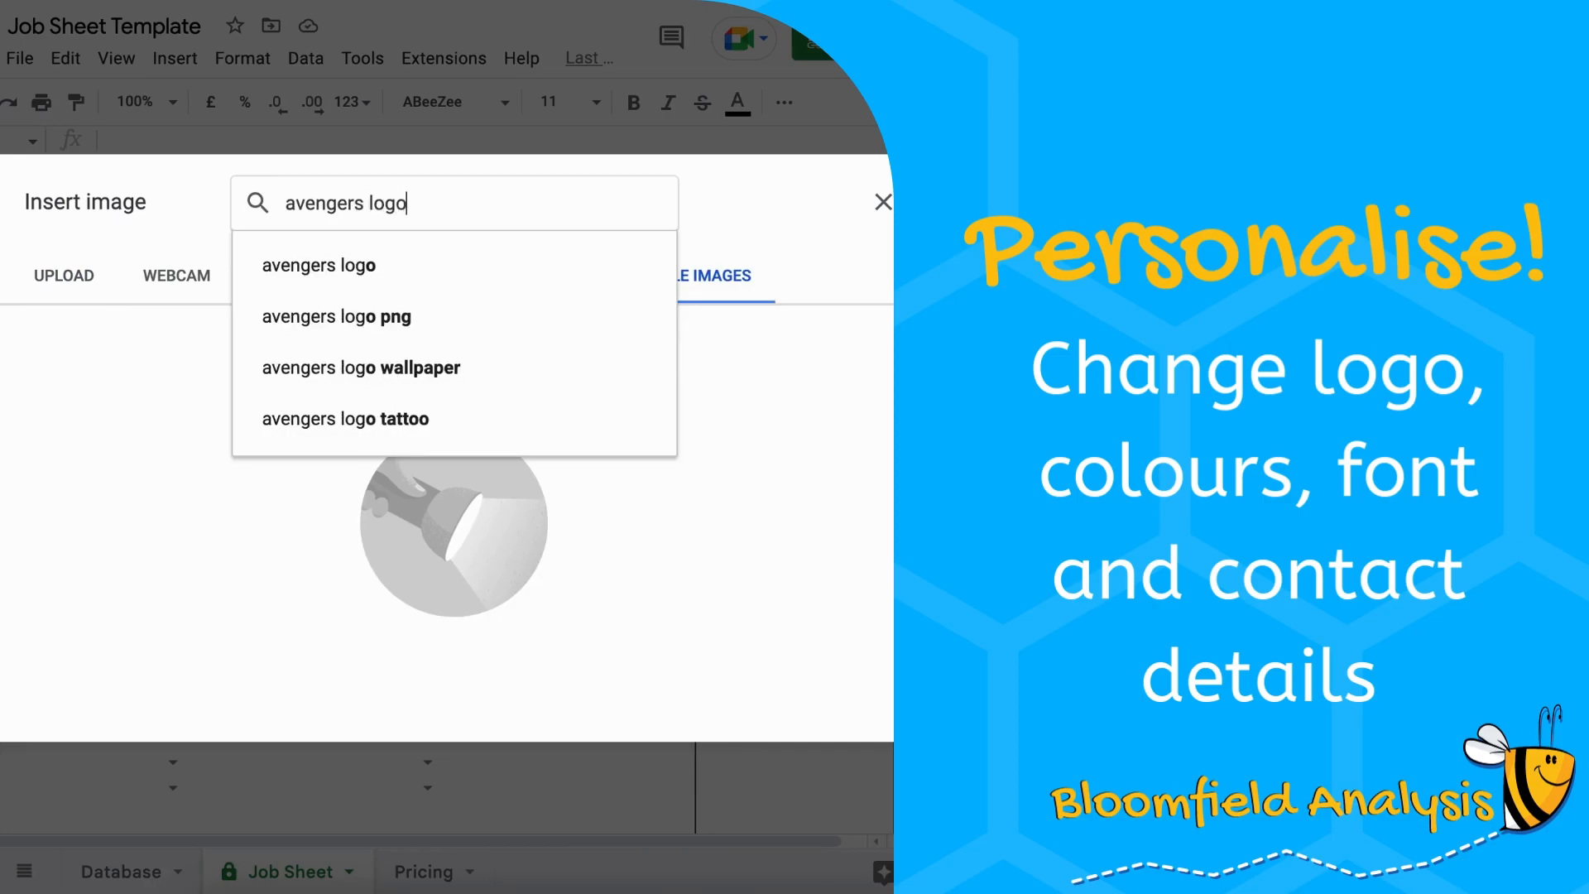
key("Return")
Insert the black circled A logo from the image results over the cells
scroll(327, 505, "down", 1)
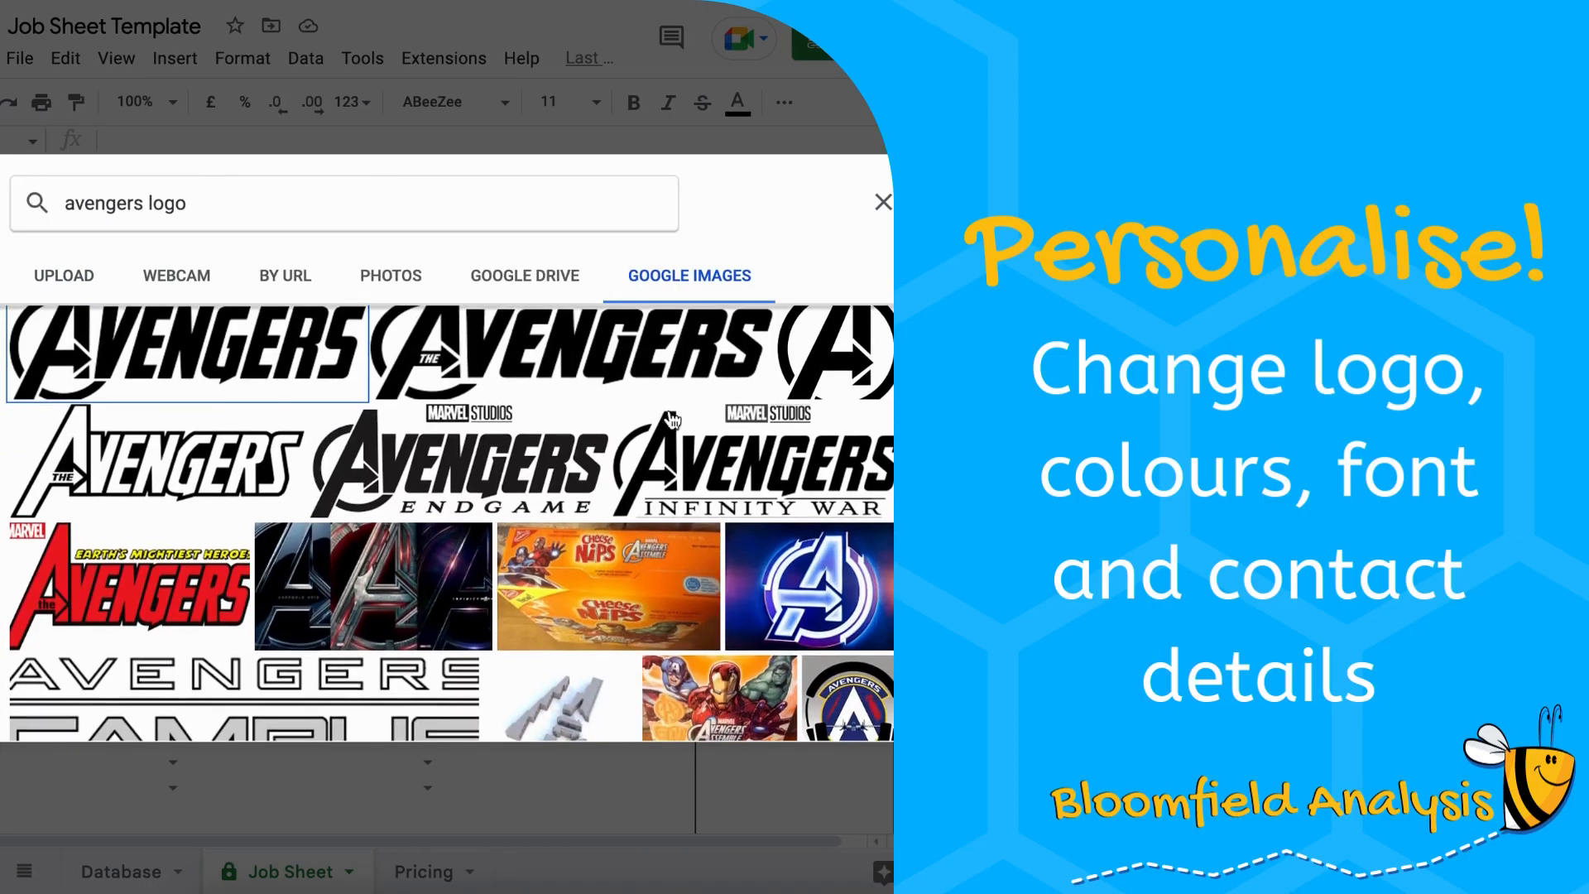
scroll(820, 386, "up", 1)
left_click(820, 386)
left_click(822, 389)
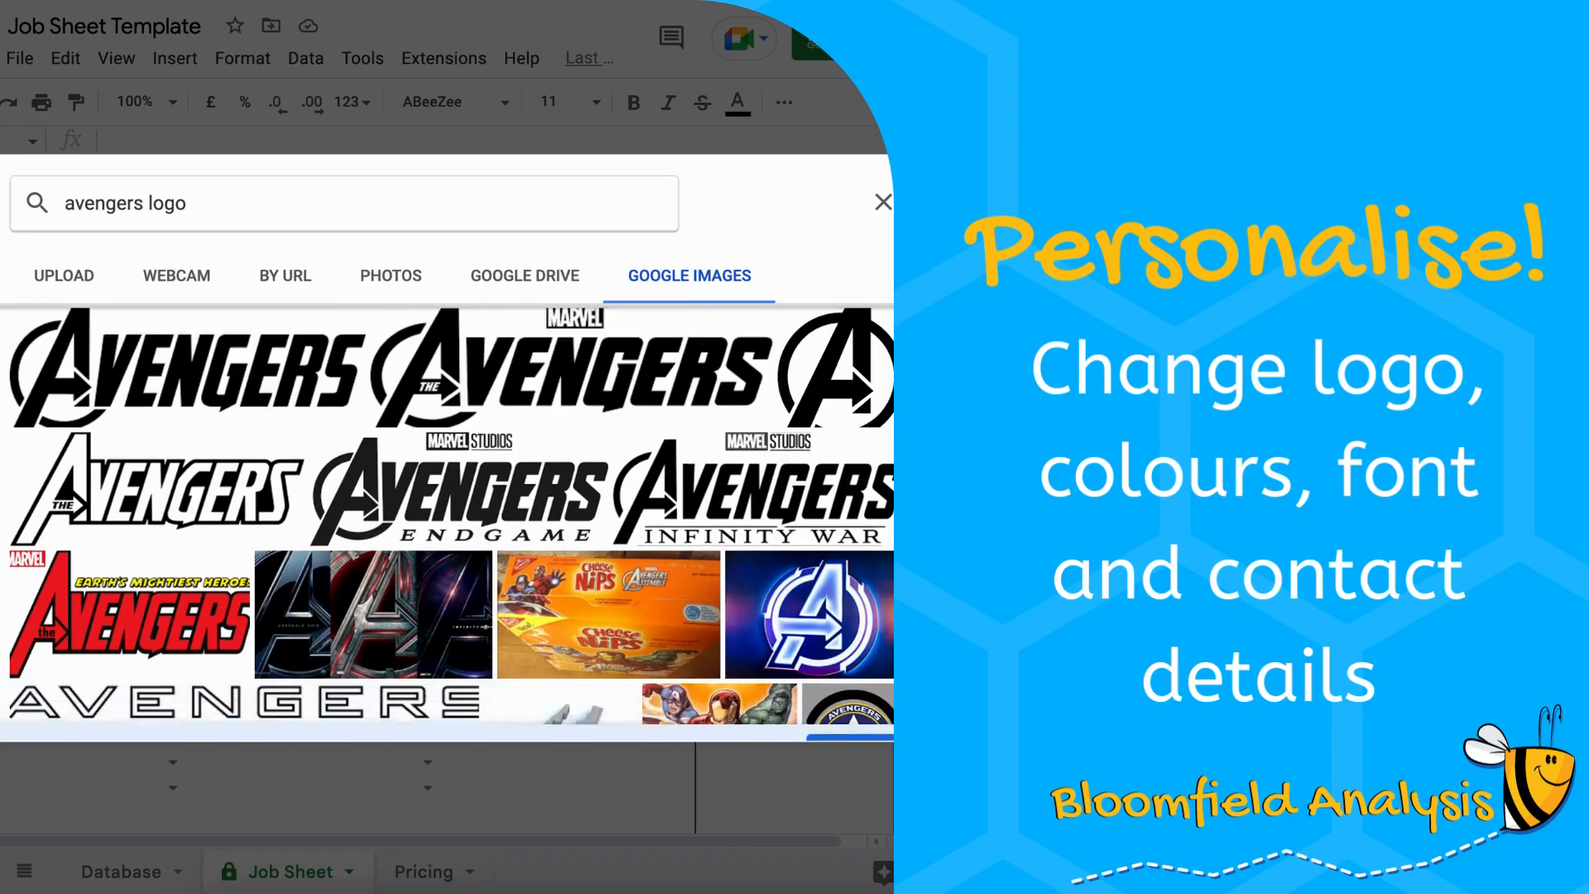
left_click(857, 396)
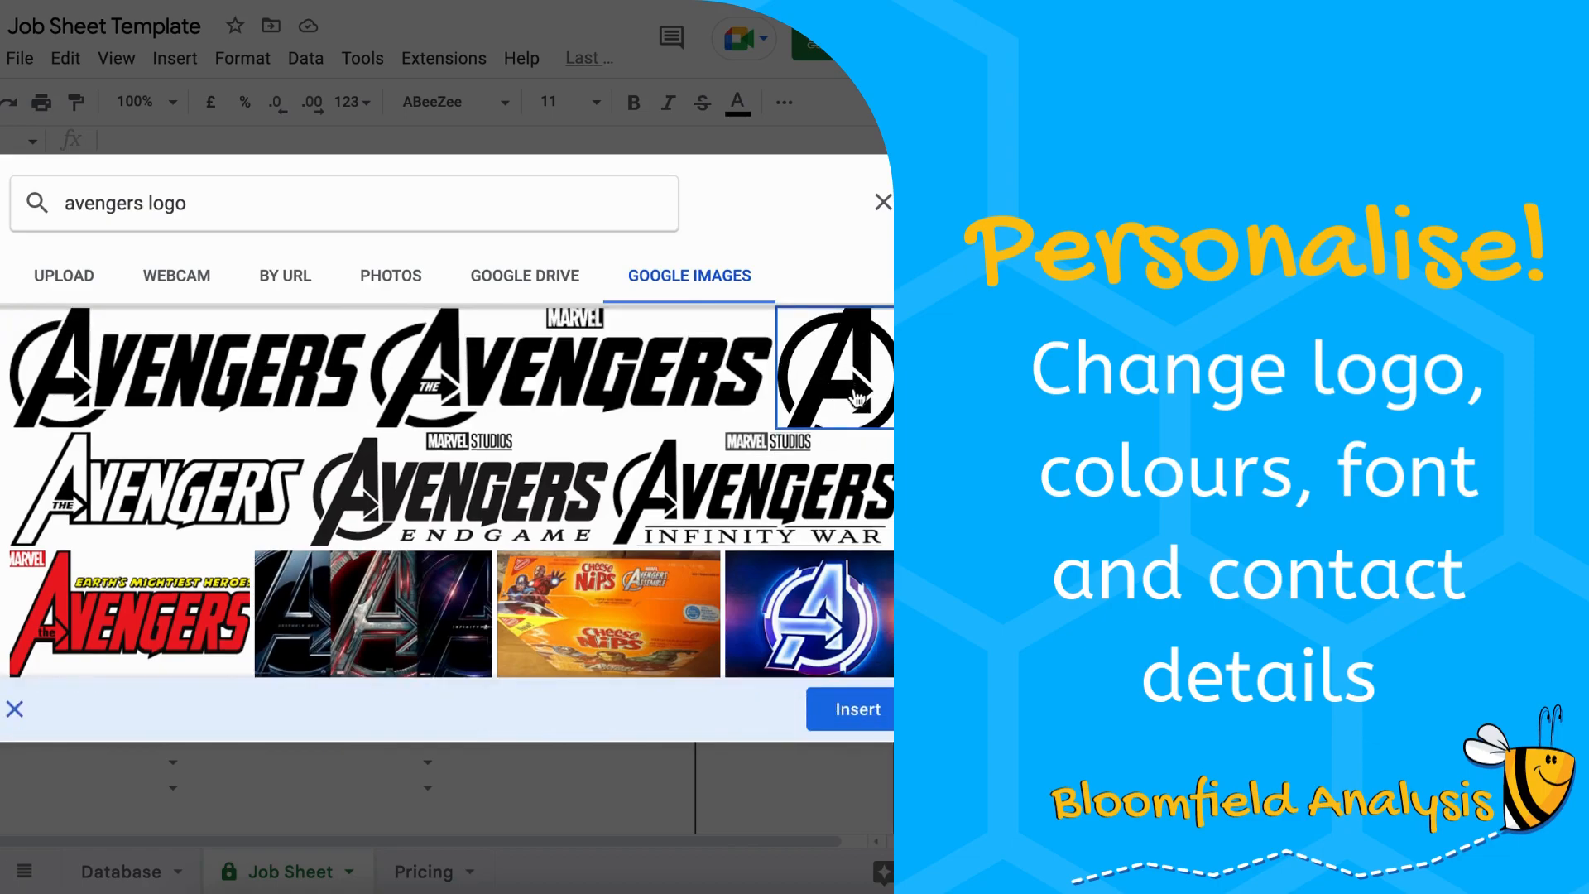
left_click(850, 719)
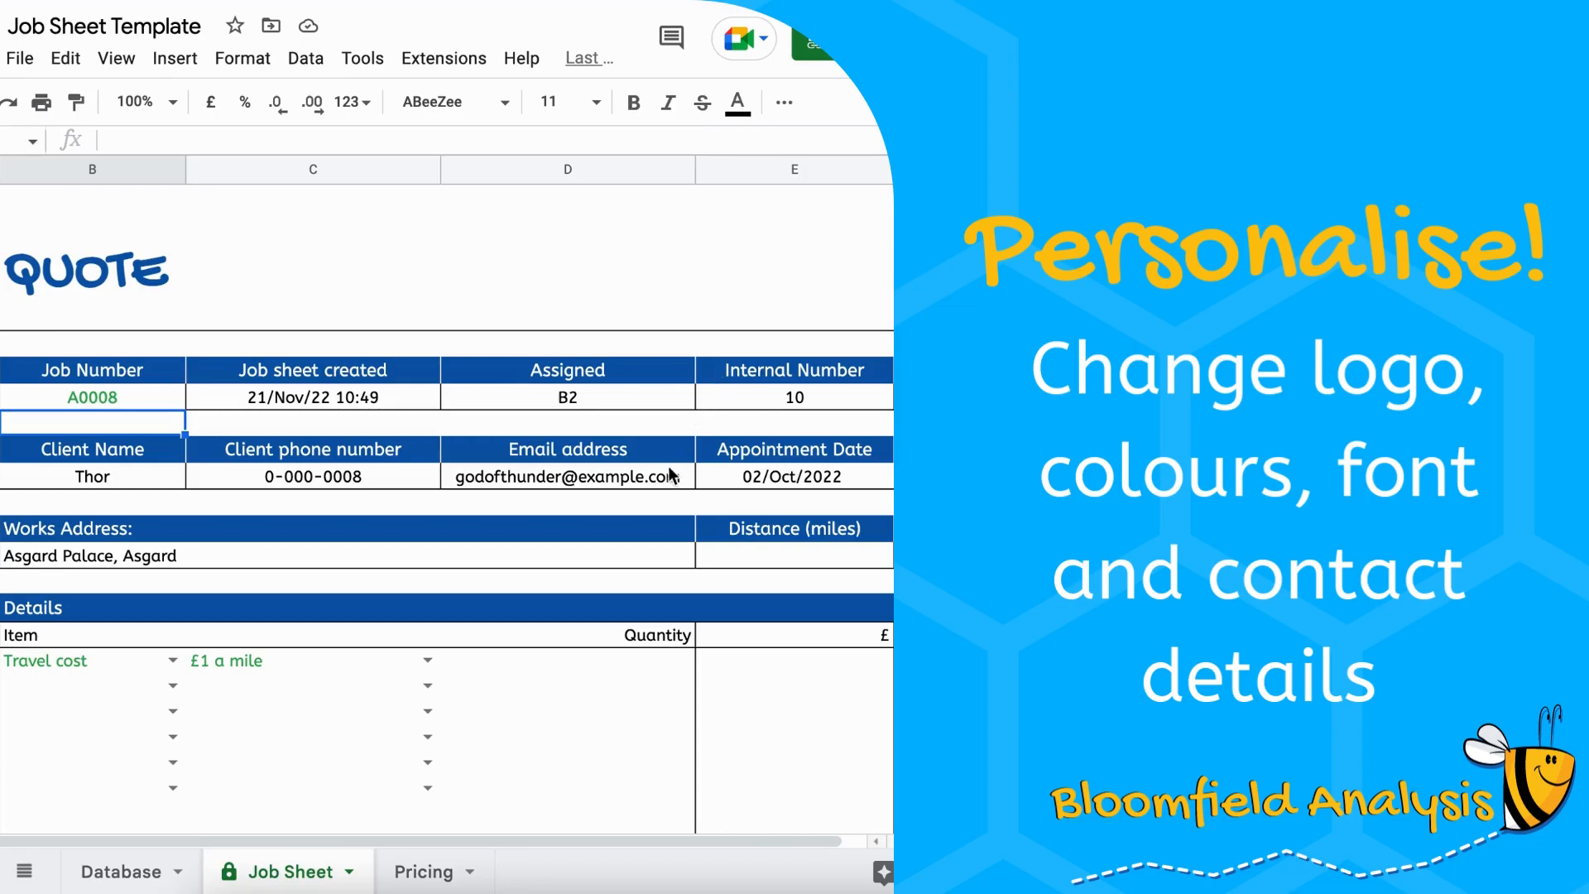
Move the circled A logo into column E of the title row and shrink it to roughly the row's height
scroll(611, 572, "down", 5)
scroll(611, 573, "up", 5)
left_click(313, 613)
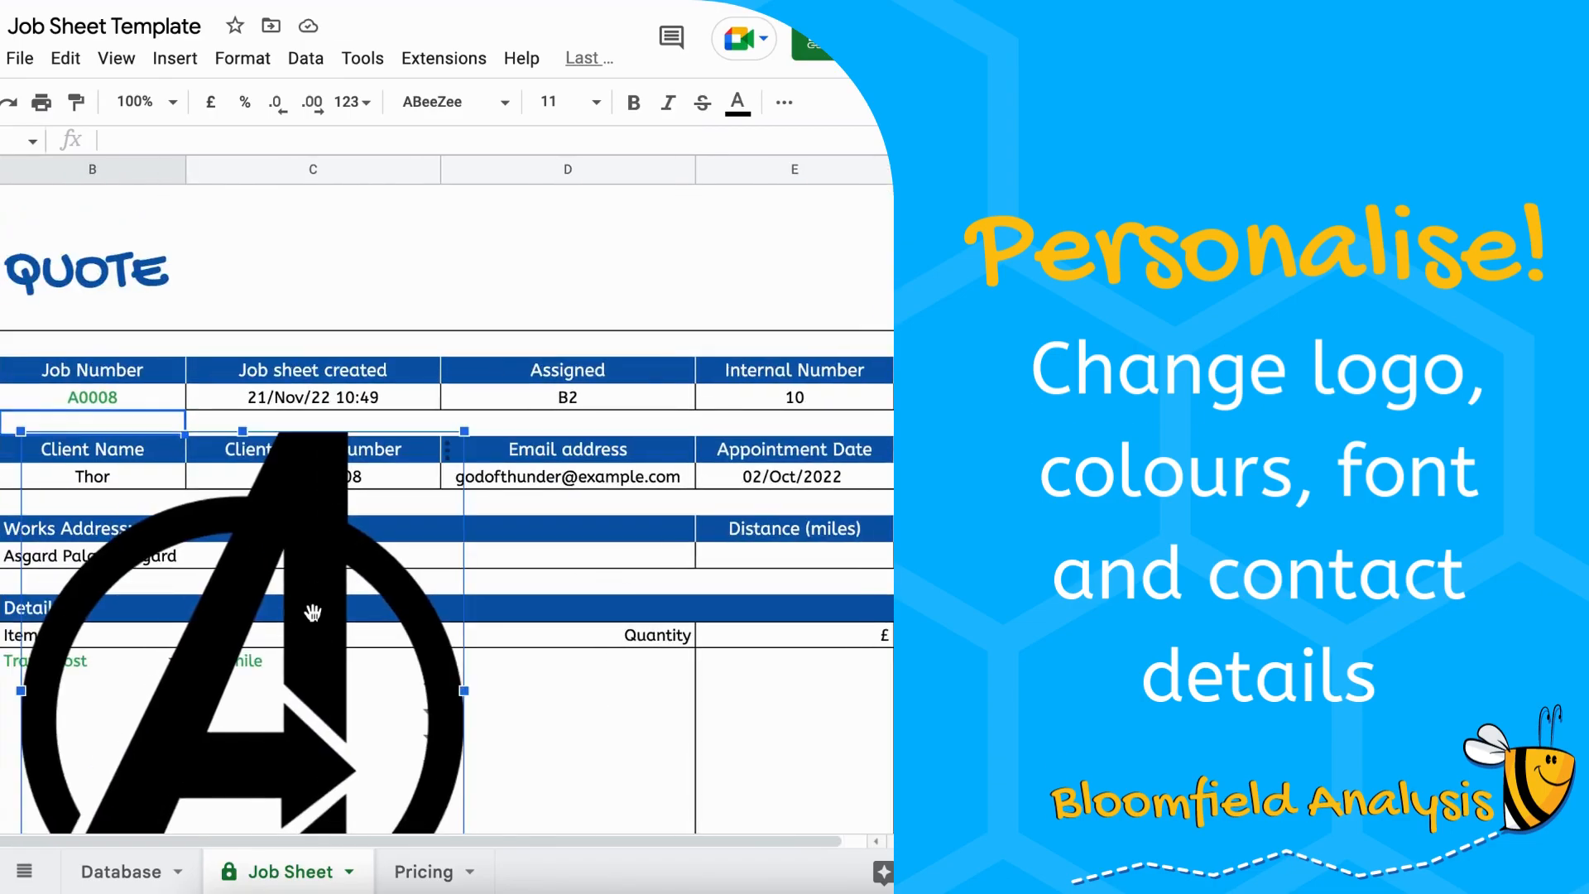
left_click_drag(264, 605, 717, 320)
left_click_drag(467, 706, 766, 248)
Change the QUOTE title's text colour to black
left_click(464, 275)
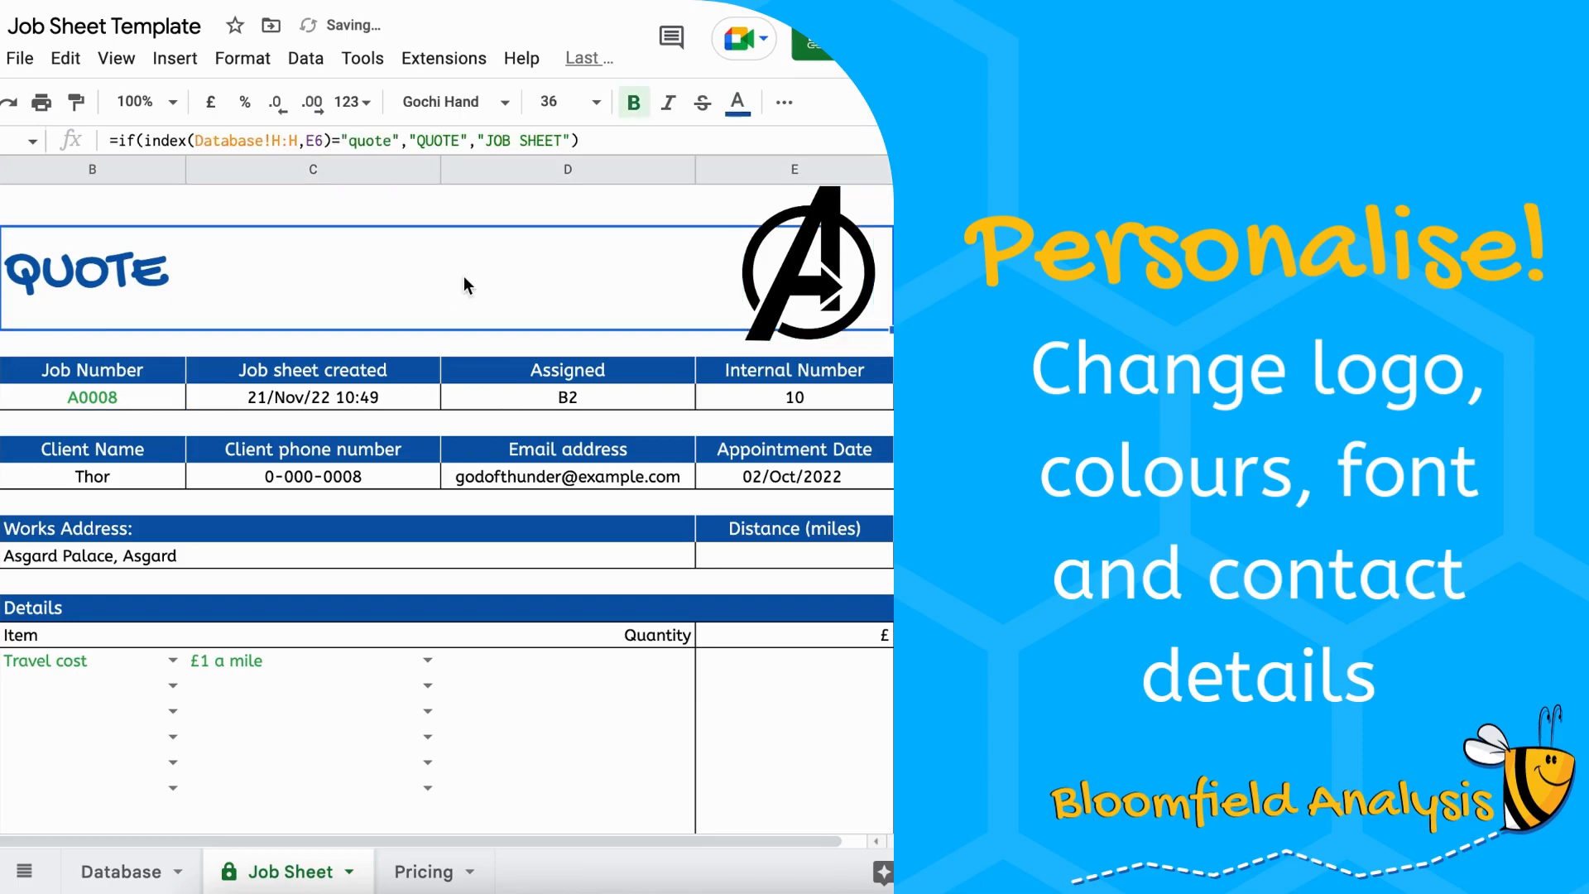
left_click(739, 105)
left_click(486, 186)
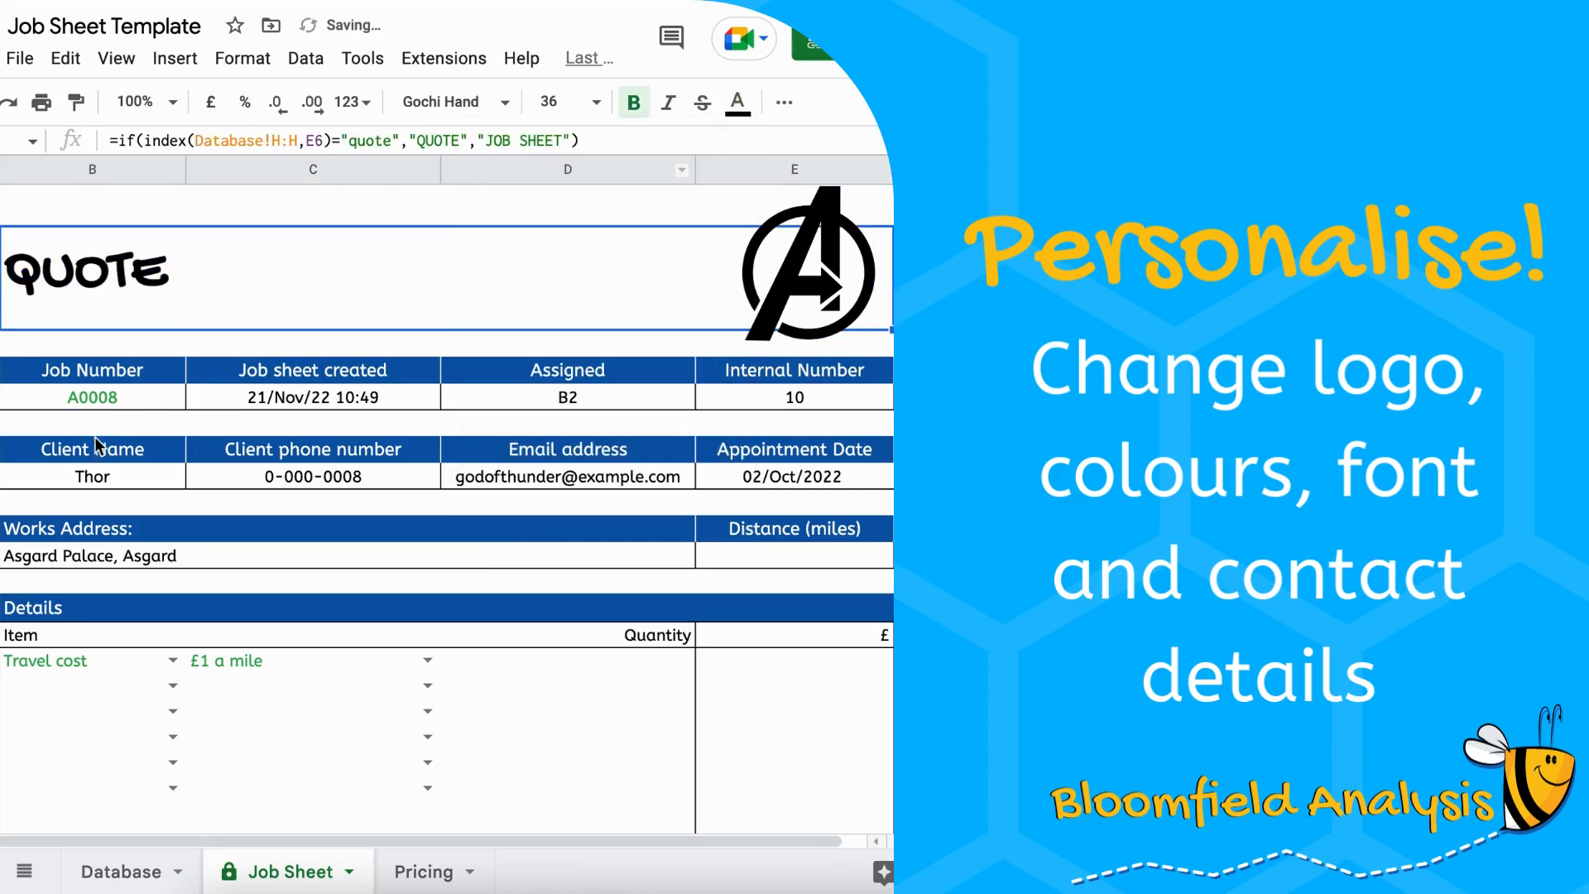
Fill the heading cells from Job Number to Internal Number with black
left_click(85, 373)
left_click_drag(85, 373, 795, 371)
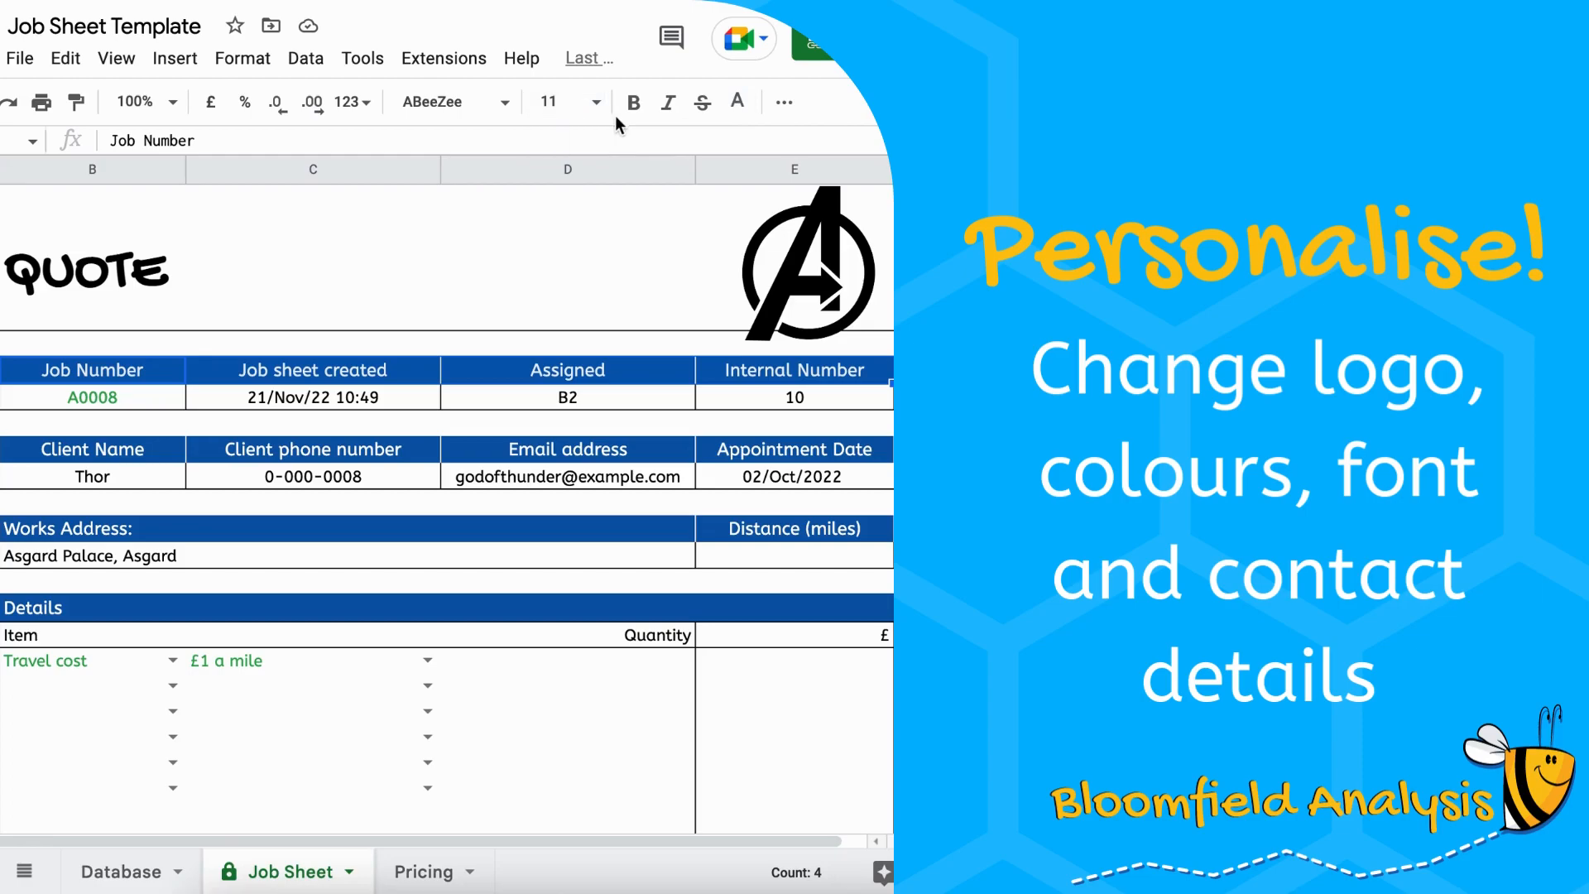
left_click(783, 103)
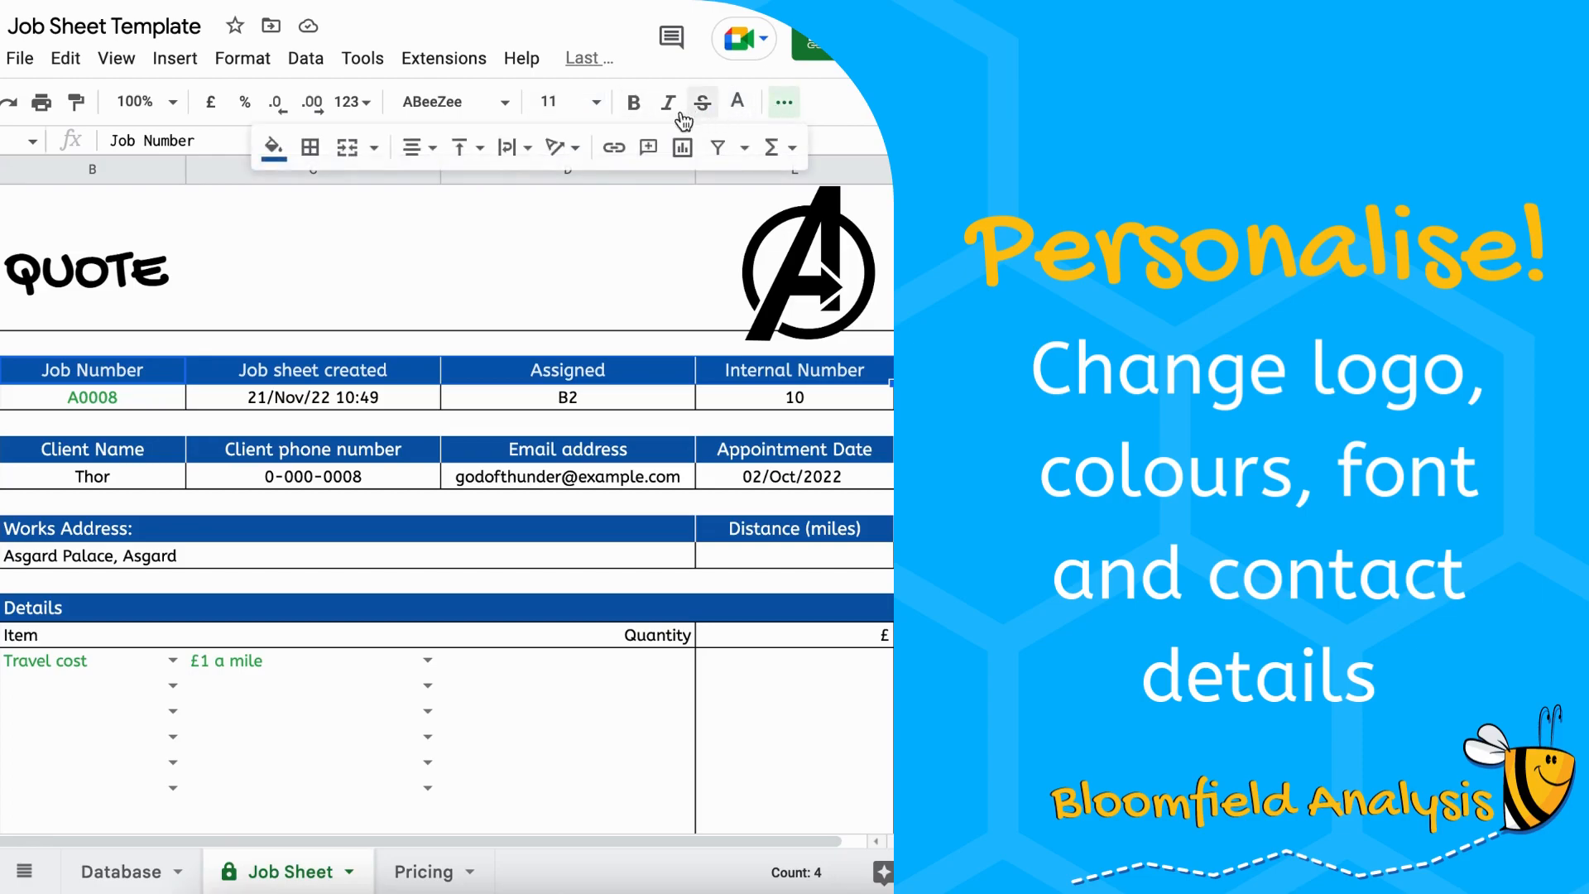
left_click(271, 149)
left_click(284, 231)
Fill the heading cells from Client Name to Appointment Date with black
mouse_move(112, 451)
left_mouse_down()
mouse_move(749, 418)
mouse_move(778, 453)
left_mouse_up()
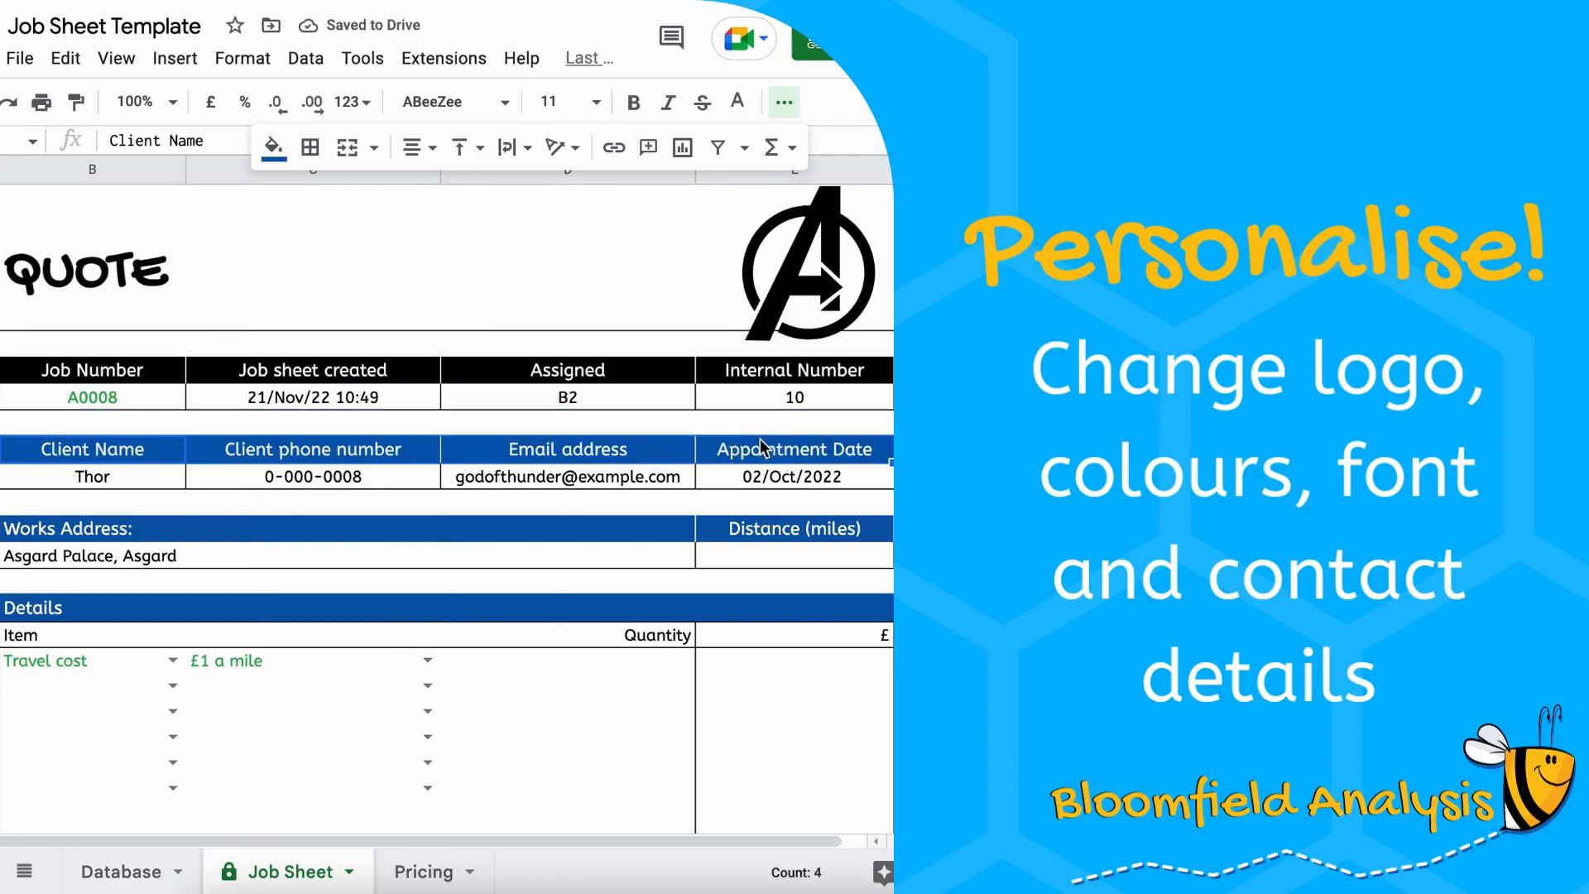
left_click(274, 149)
left_click(284, 231)
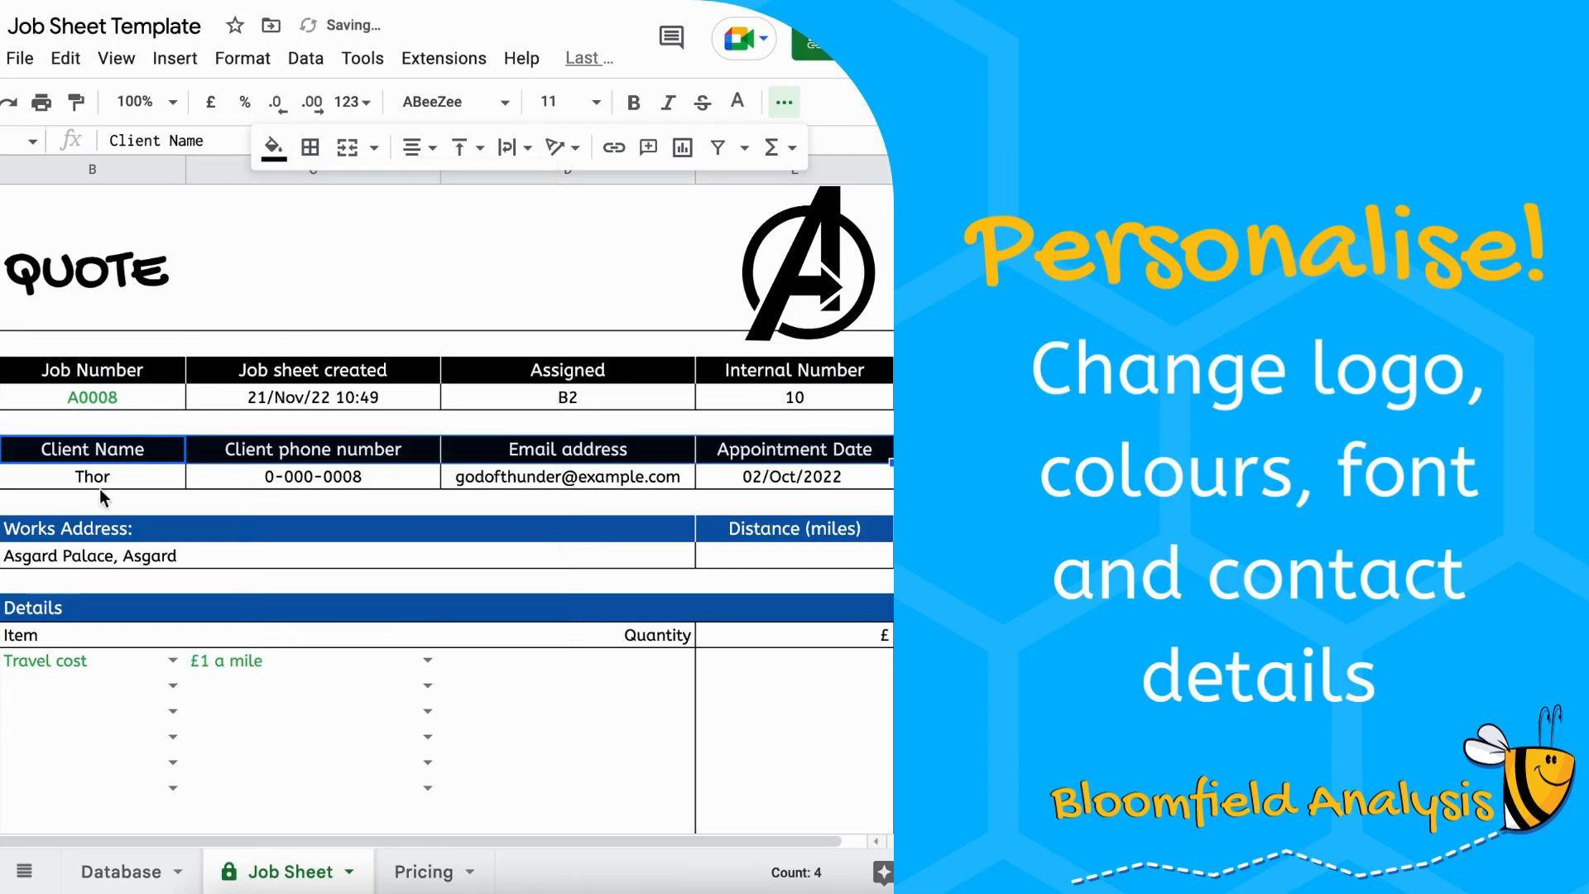
Fill the Works Address and Details heading cells with black
left_click(79, 534)
left_click(273, 149)
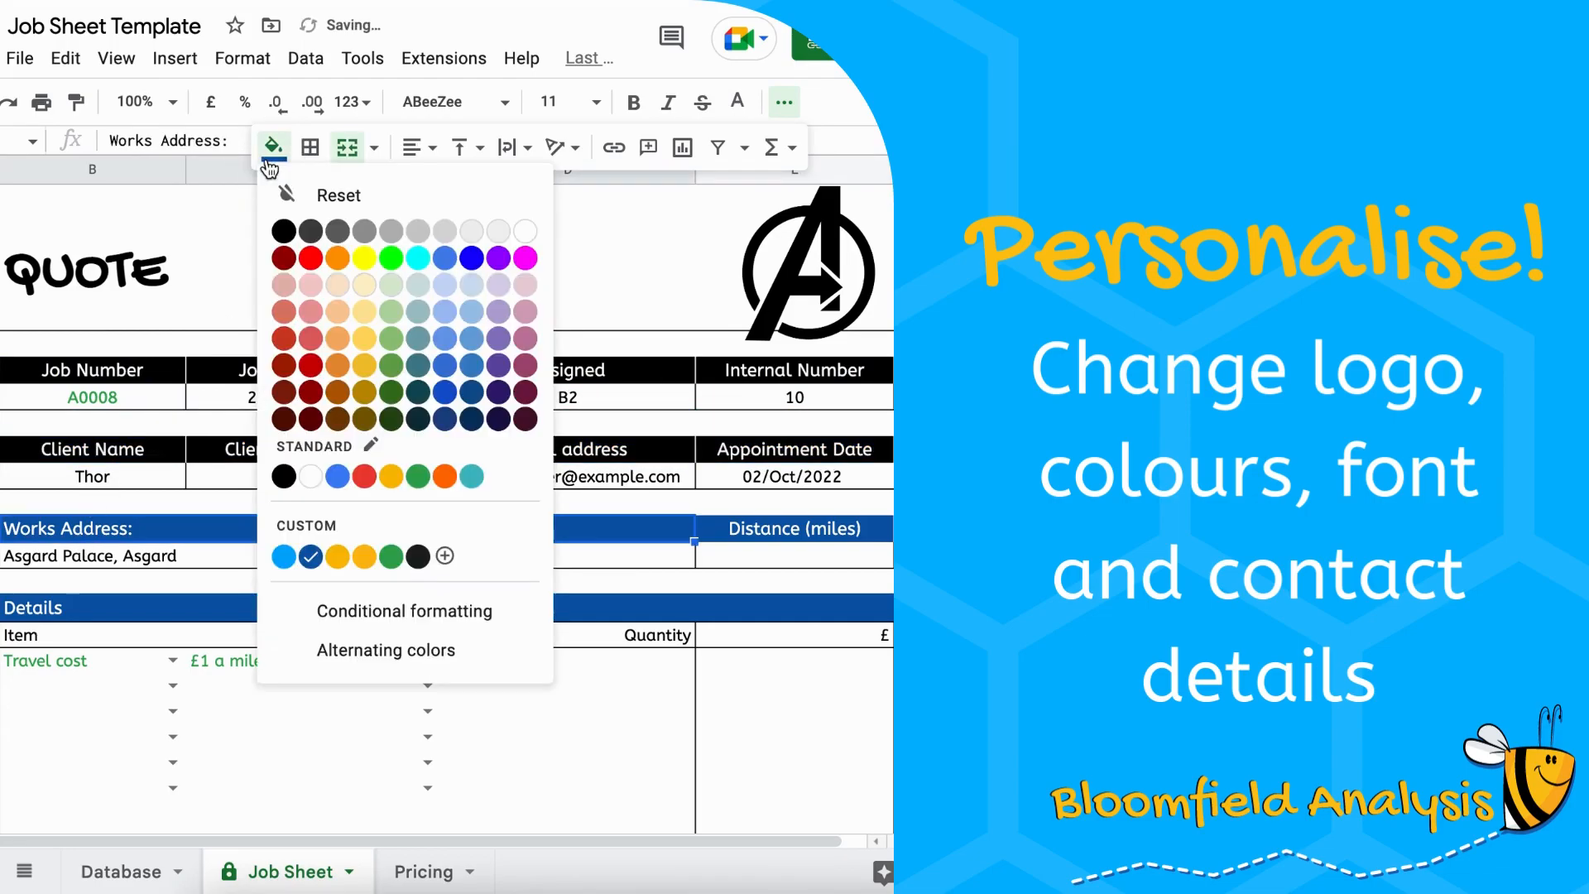
left_click(281, 472)
left_click(125, 614)
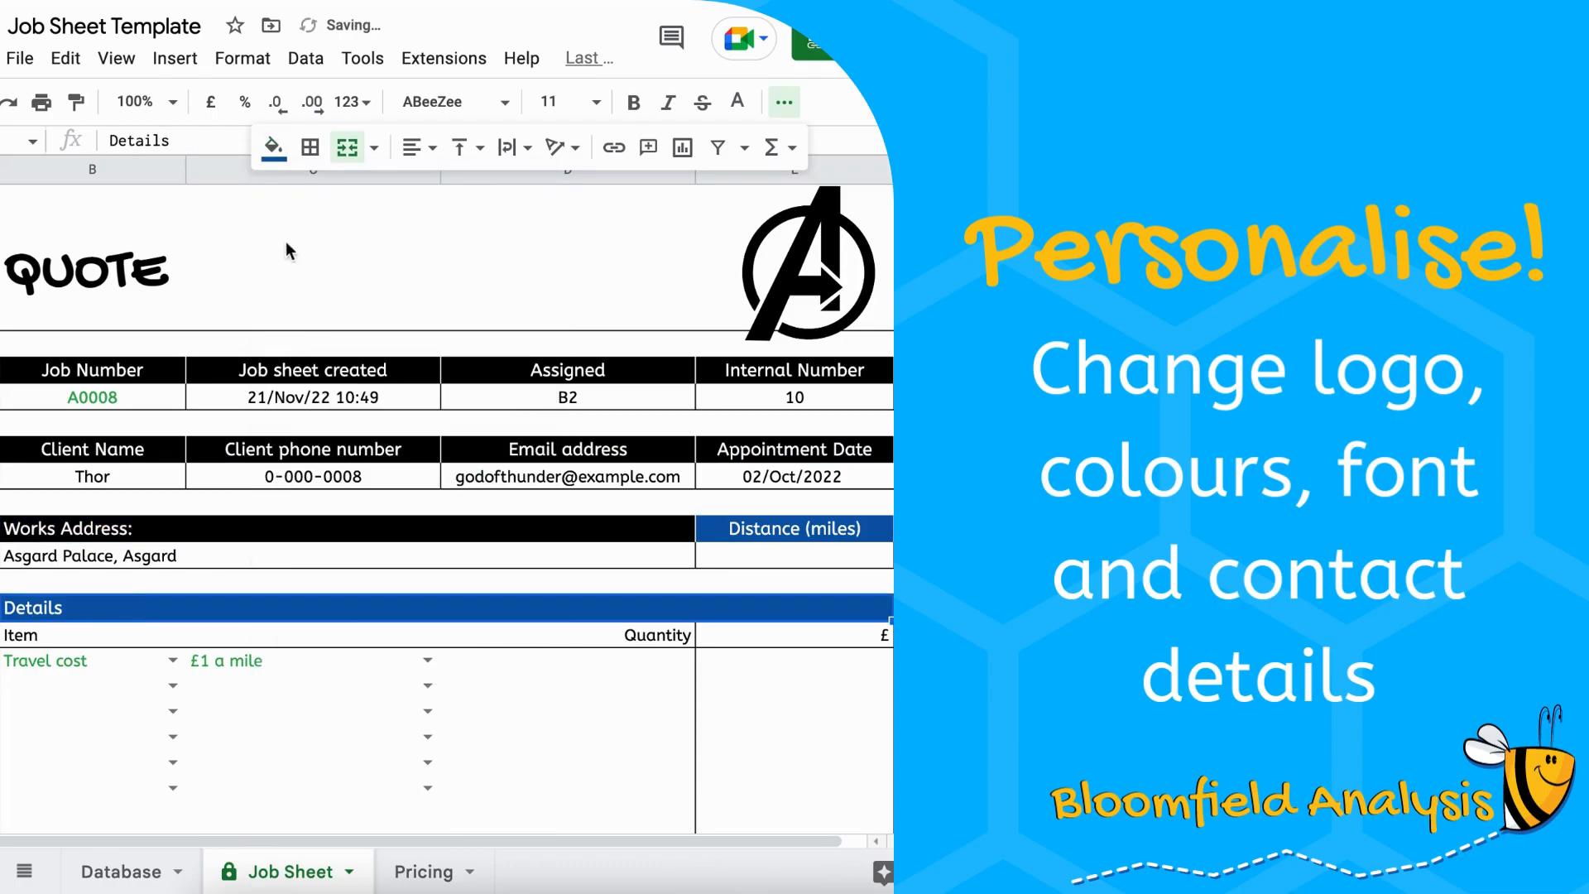
left_click(273, 149)
left_click(284, 477)
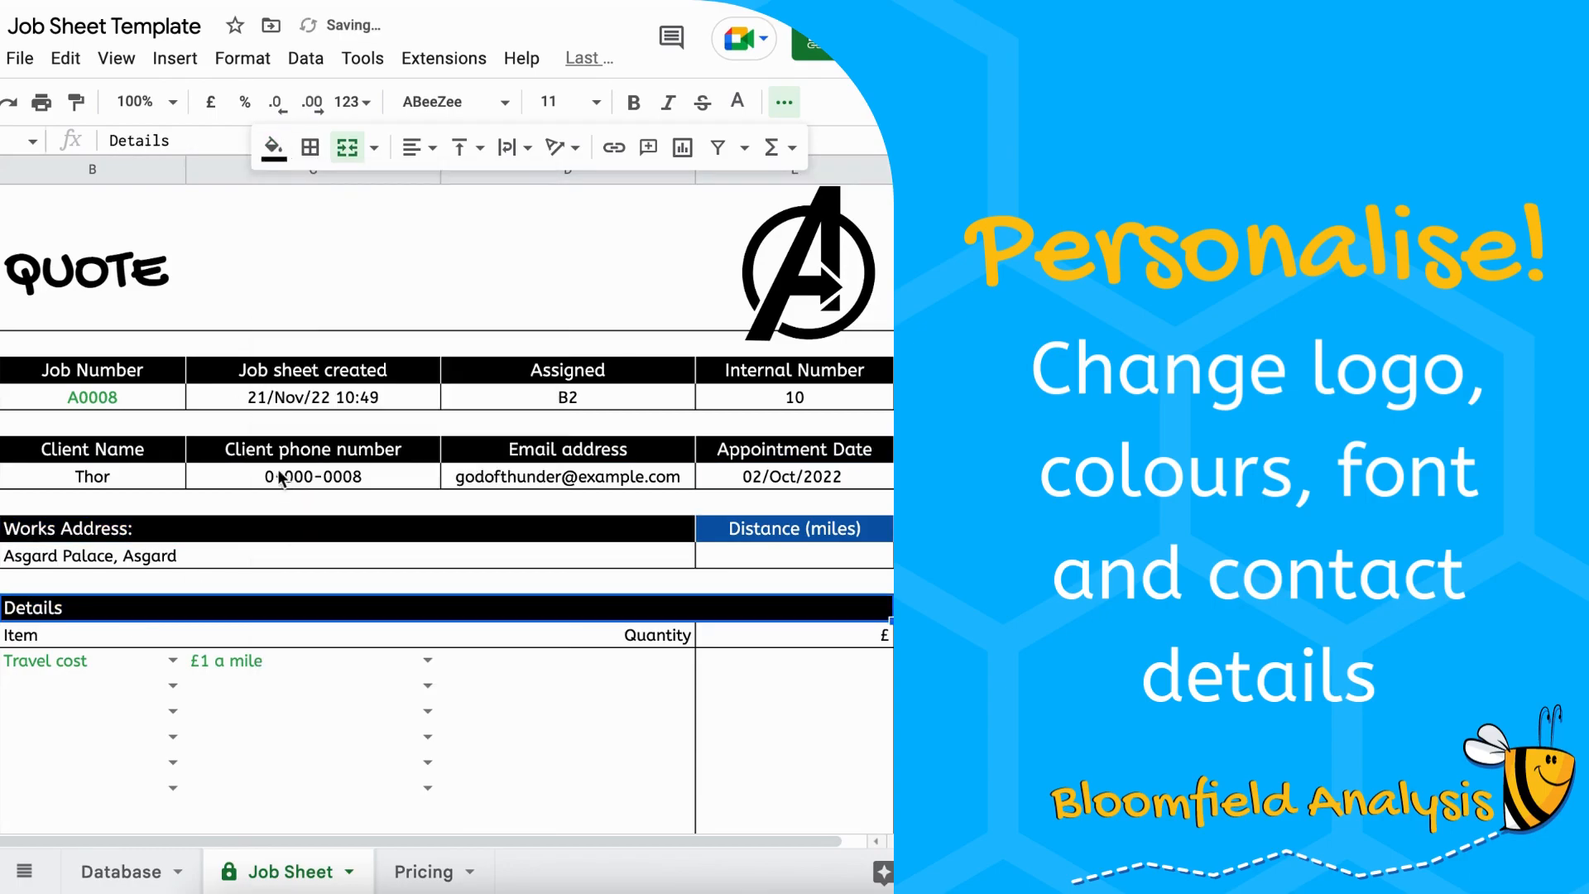
Change the QUOTE title's font to Arial
left_click(147, 280)
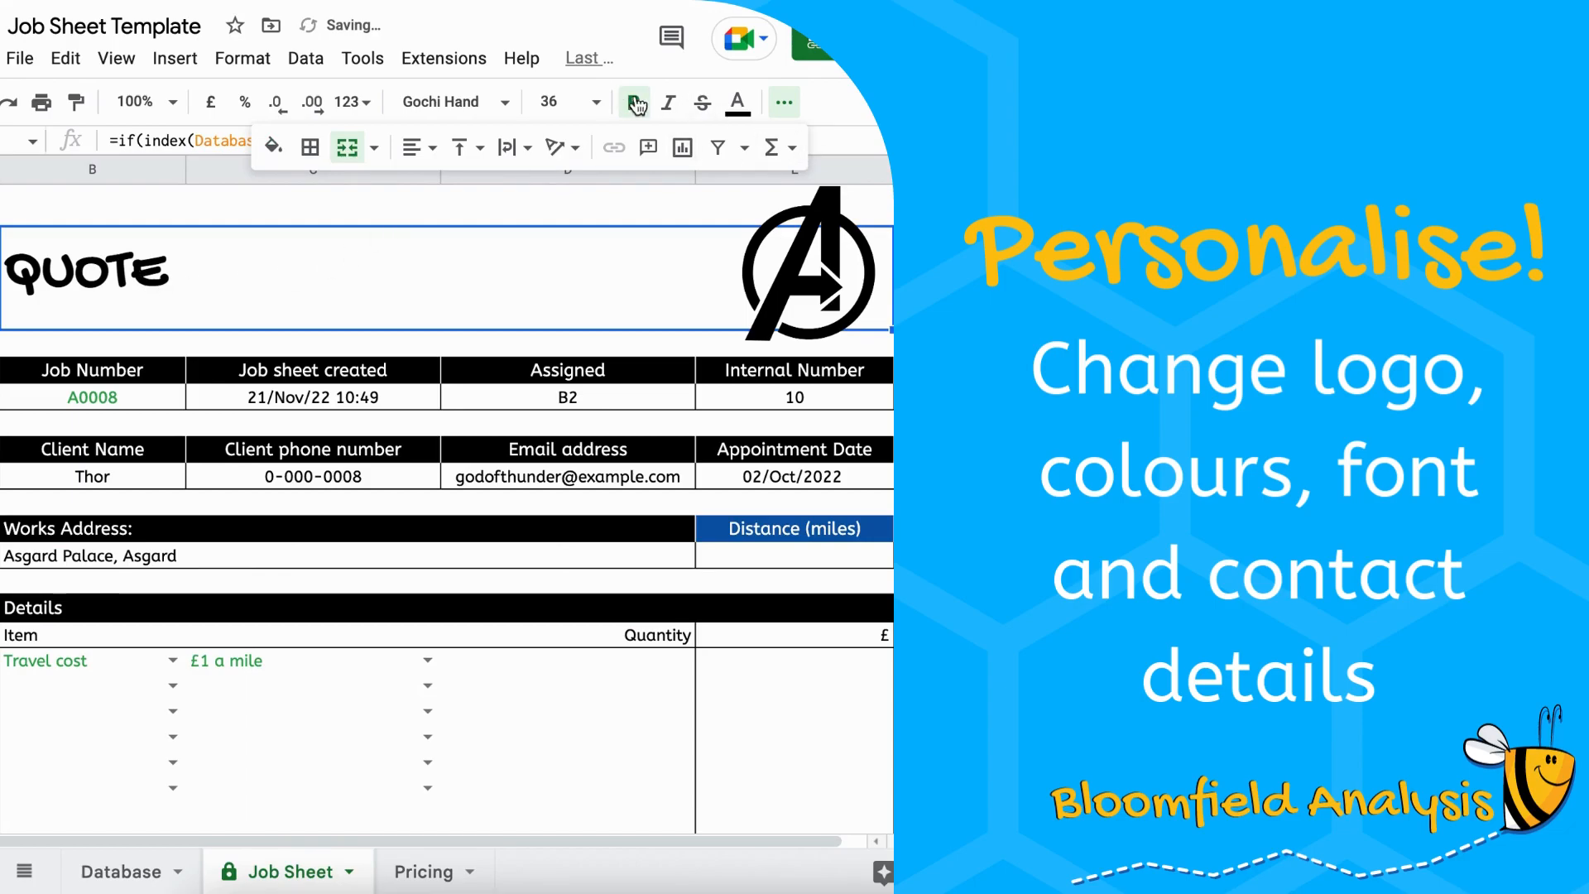
left_click(478, 102)
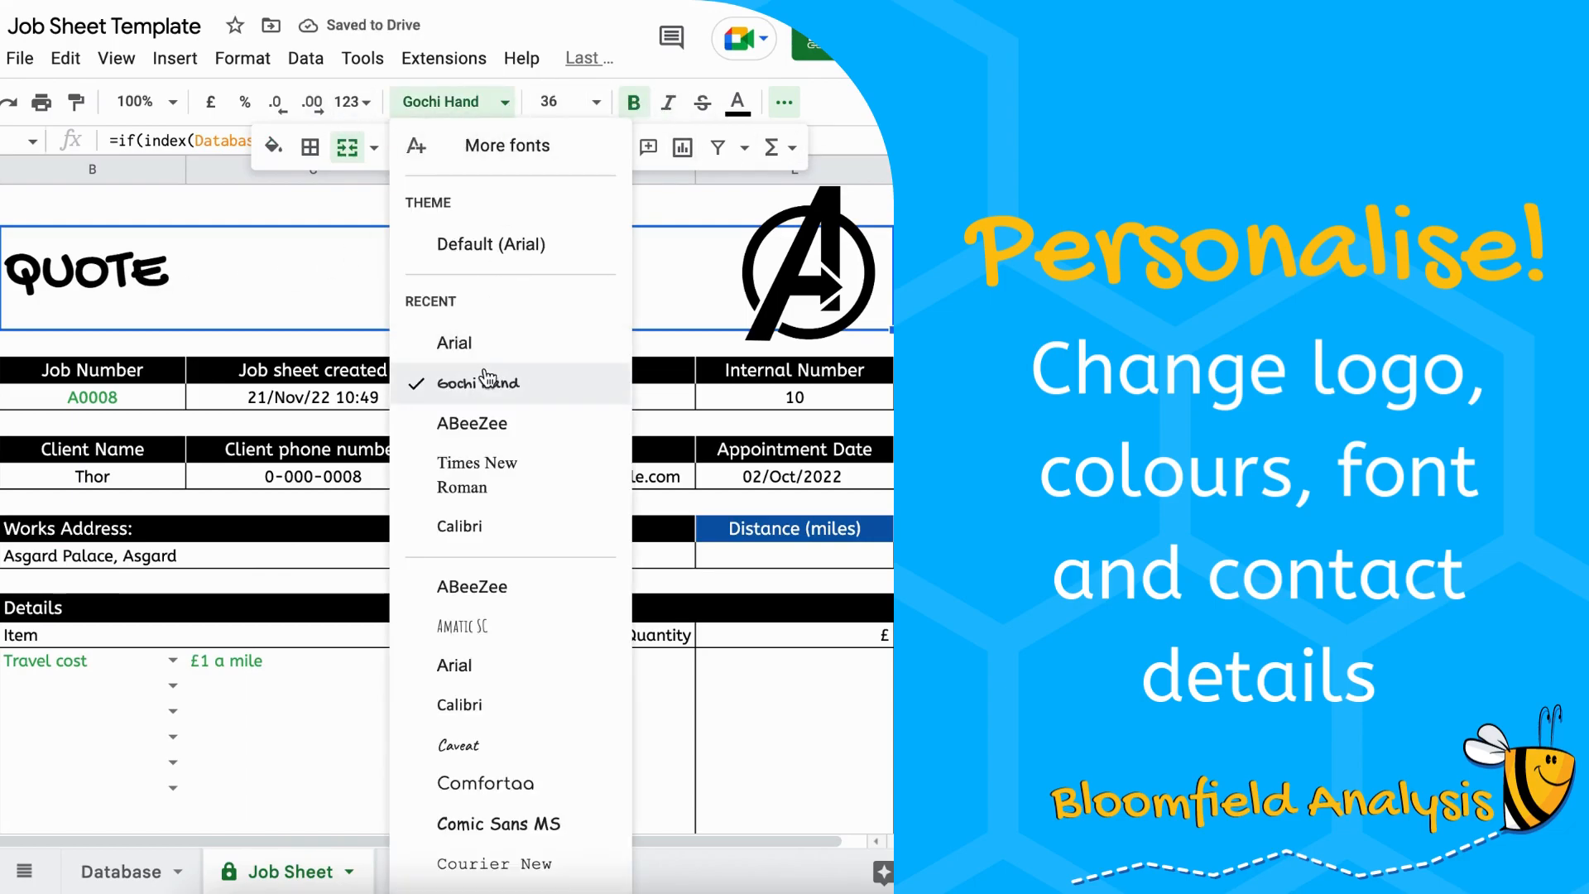
left_click(479, 346)
left_click_drag(106, 379, 770, 399)
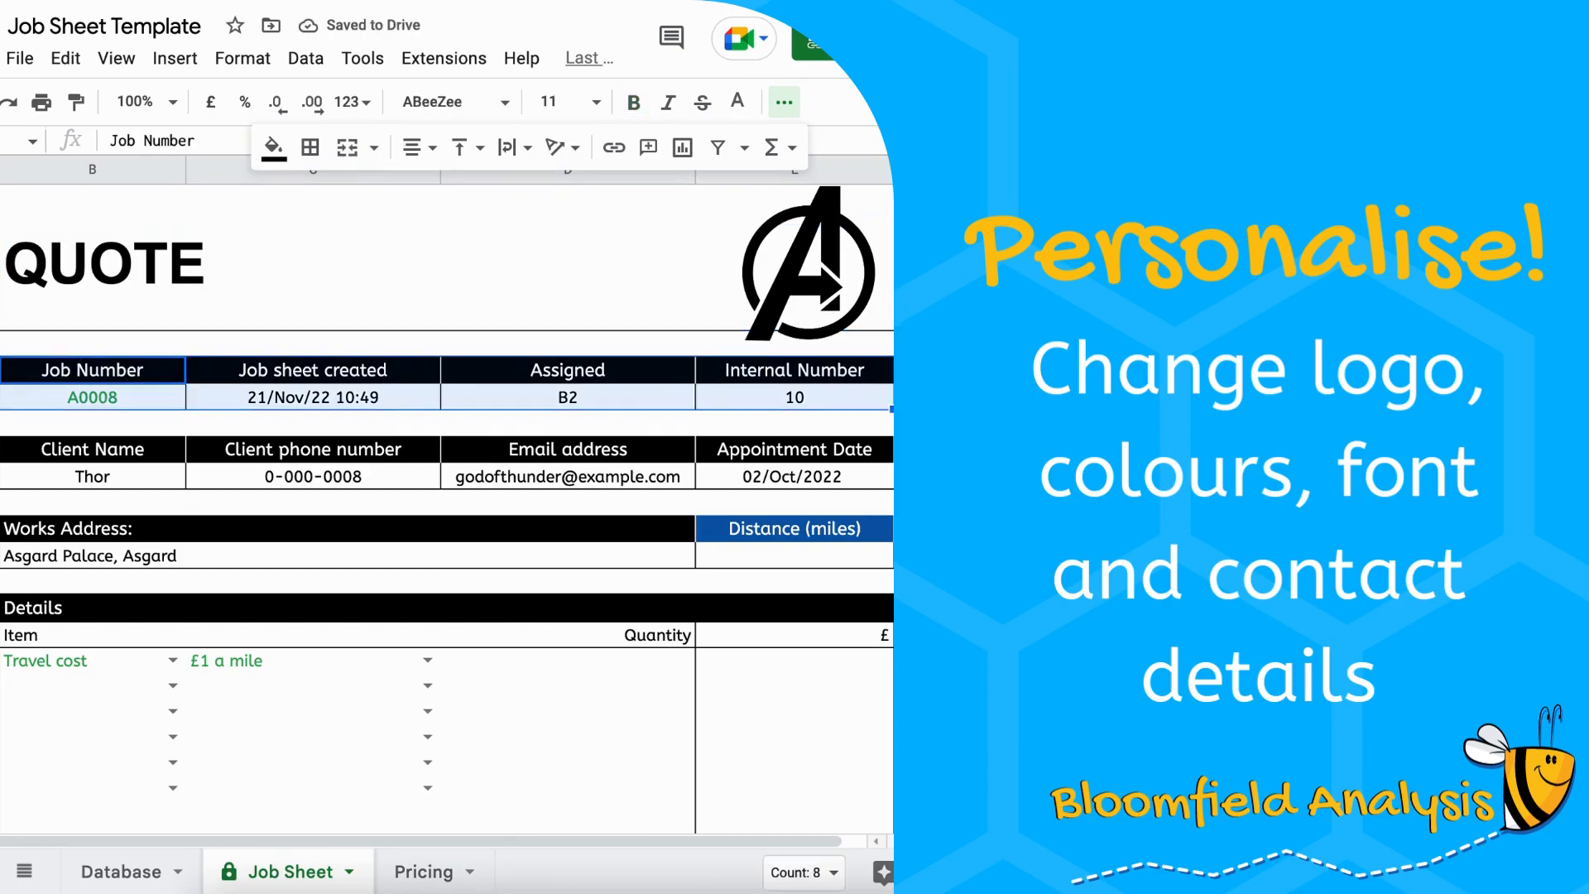
Preview the restyled quote as a printed page, then return to the sheet without printing
left_click(1, 608)
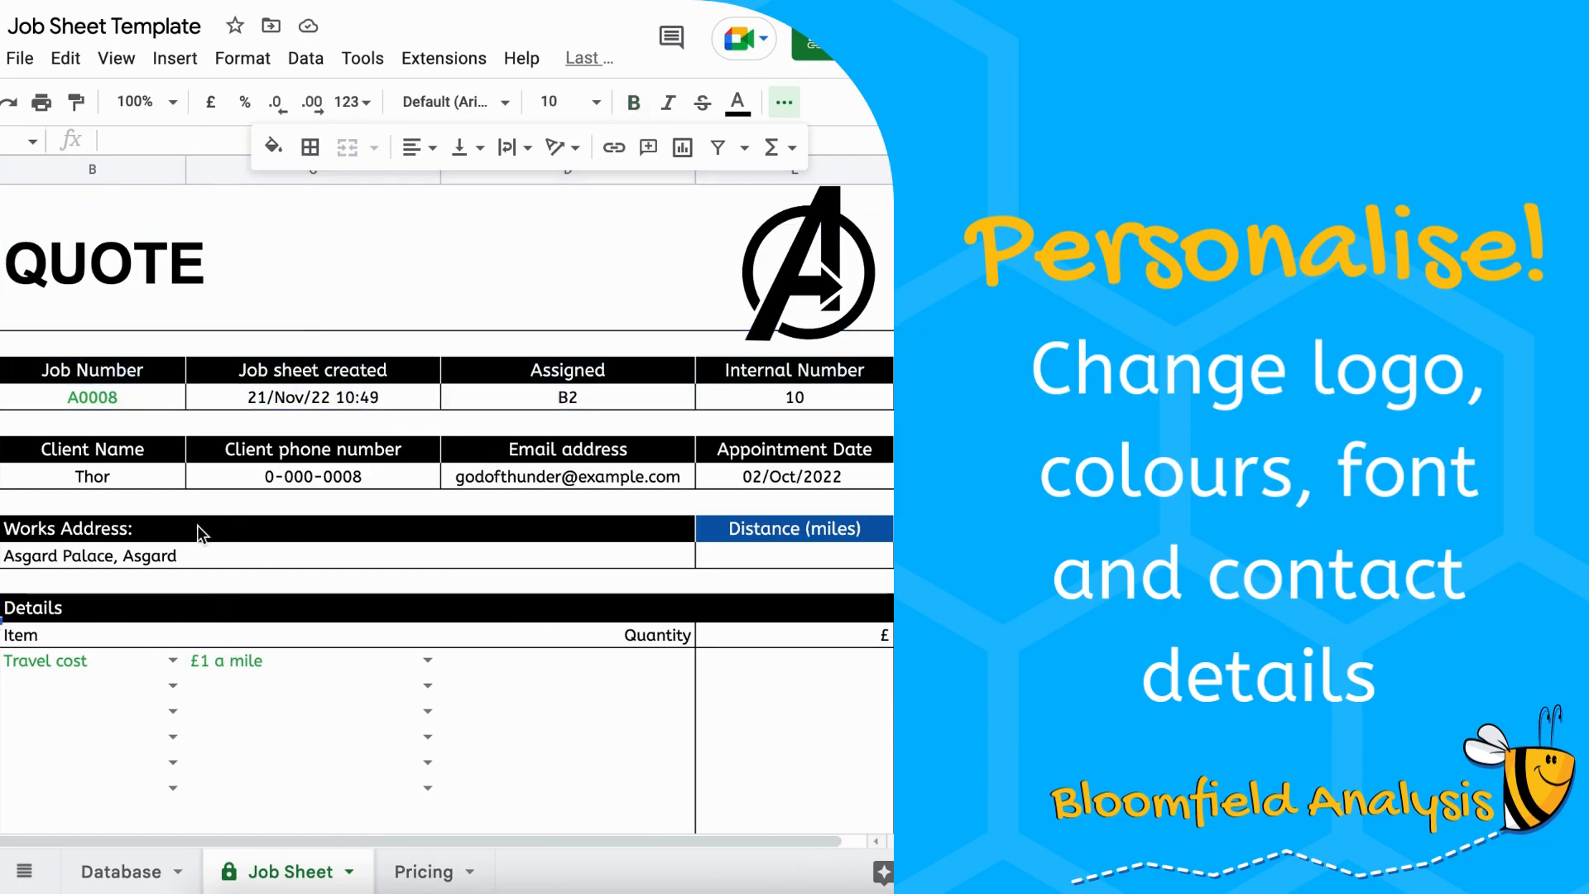
key("ctrl+p")
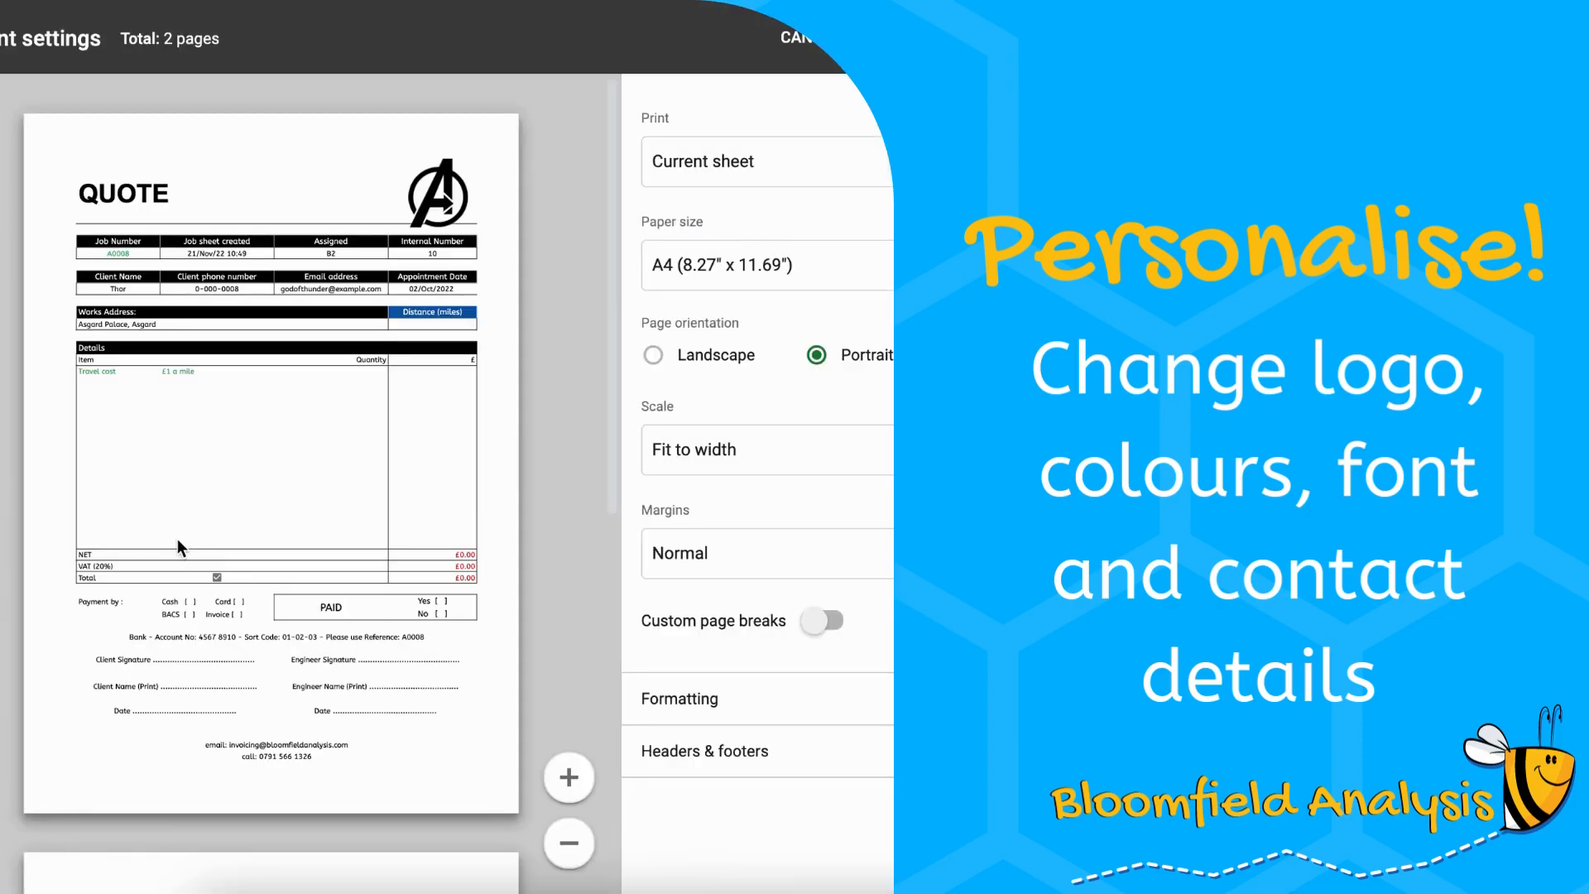
left_click(797, 40)
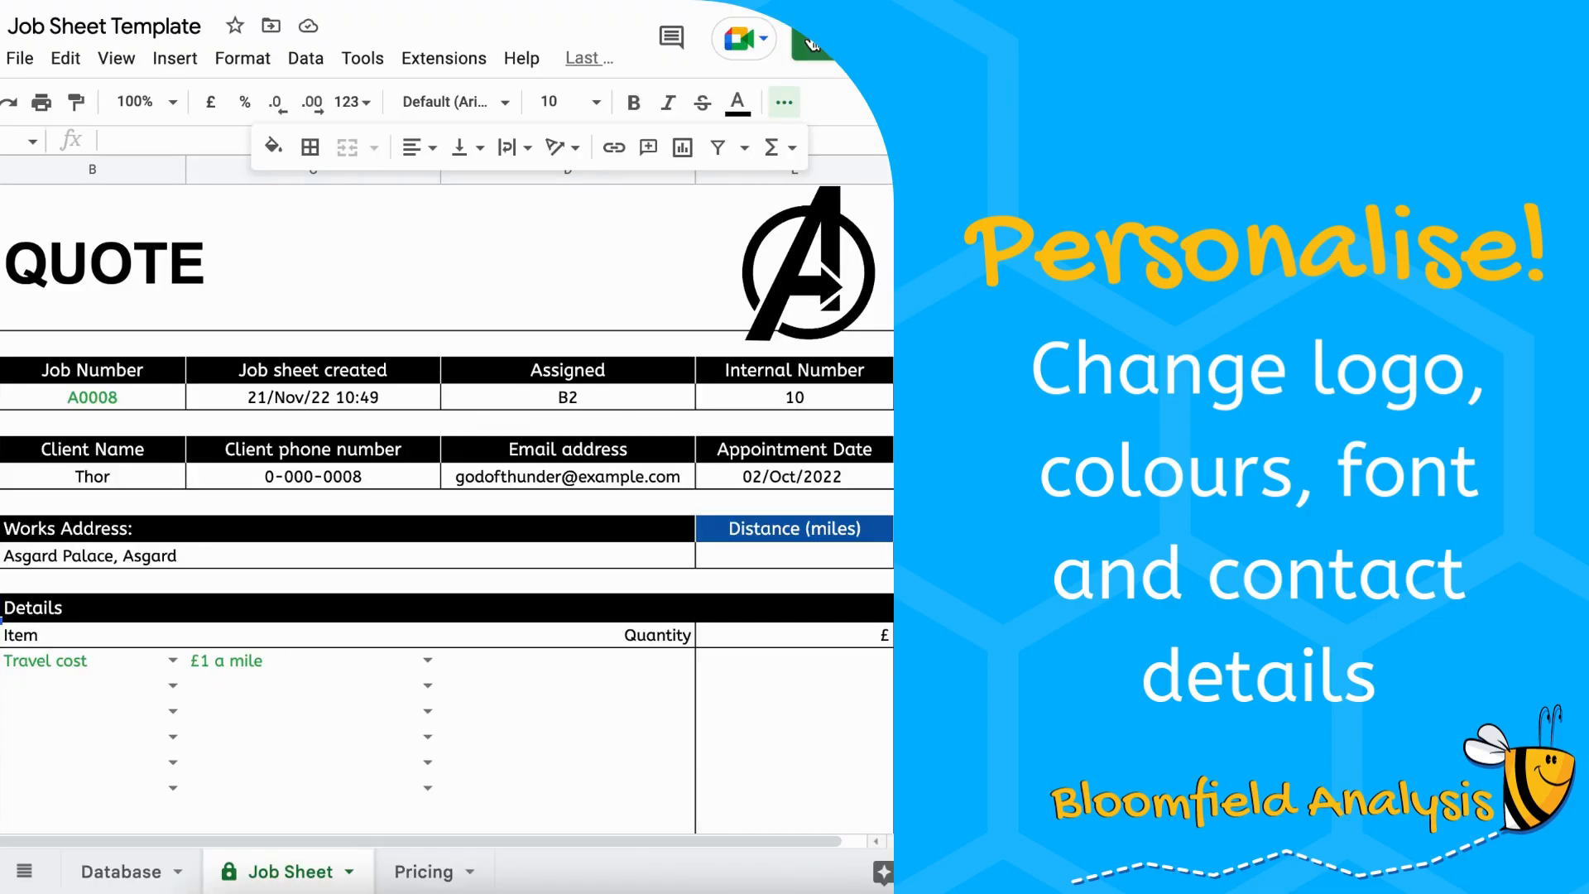
Check the bank details line and the company contact rows at the foot of the quote
scroll(297, 539, "down", 6)
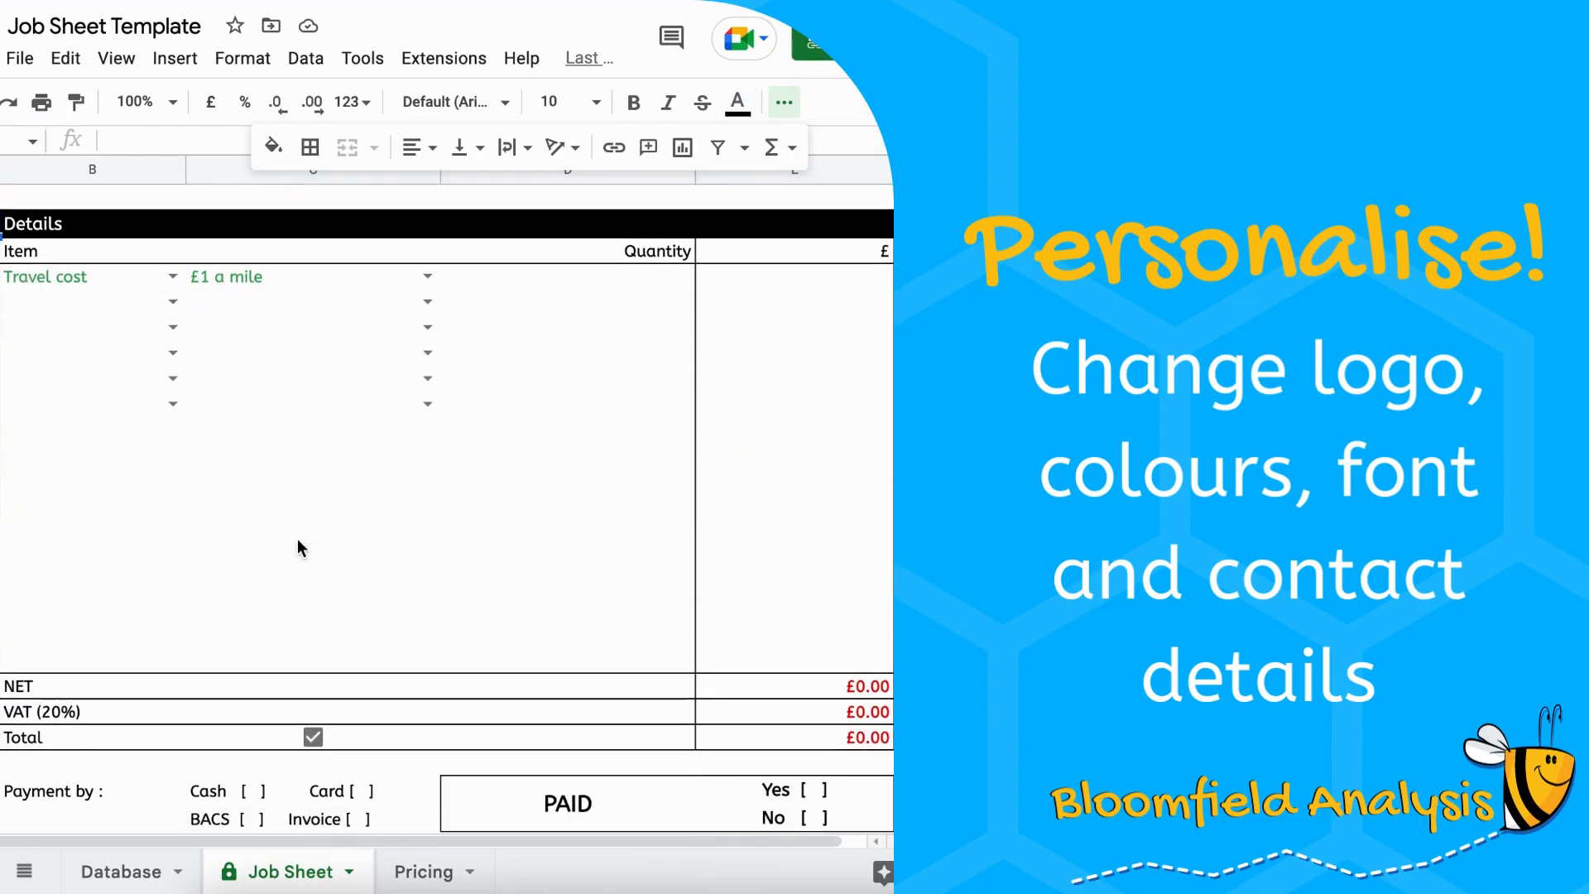
scroll(296, 539, "down", 2)
left_click(264, 563)
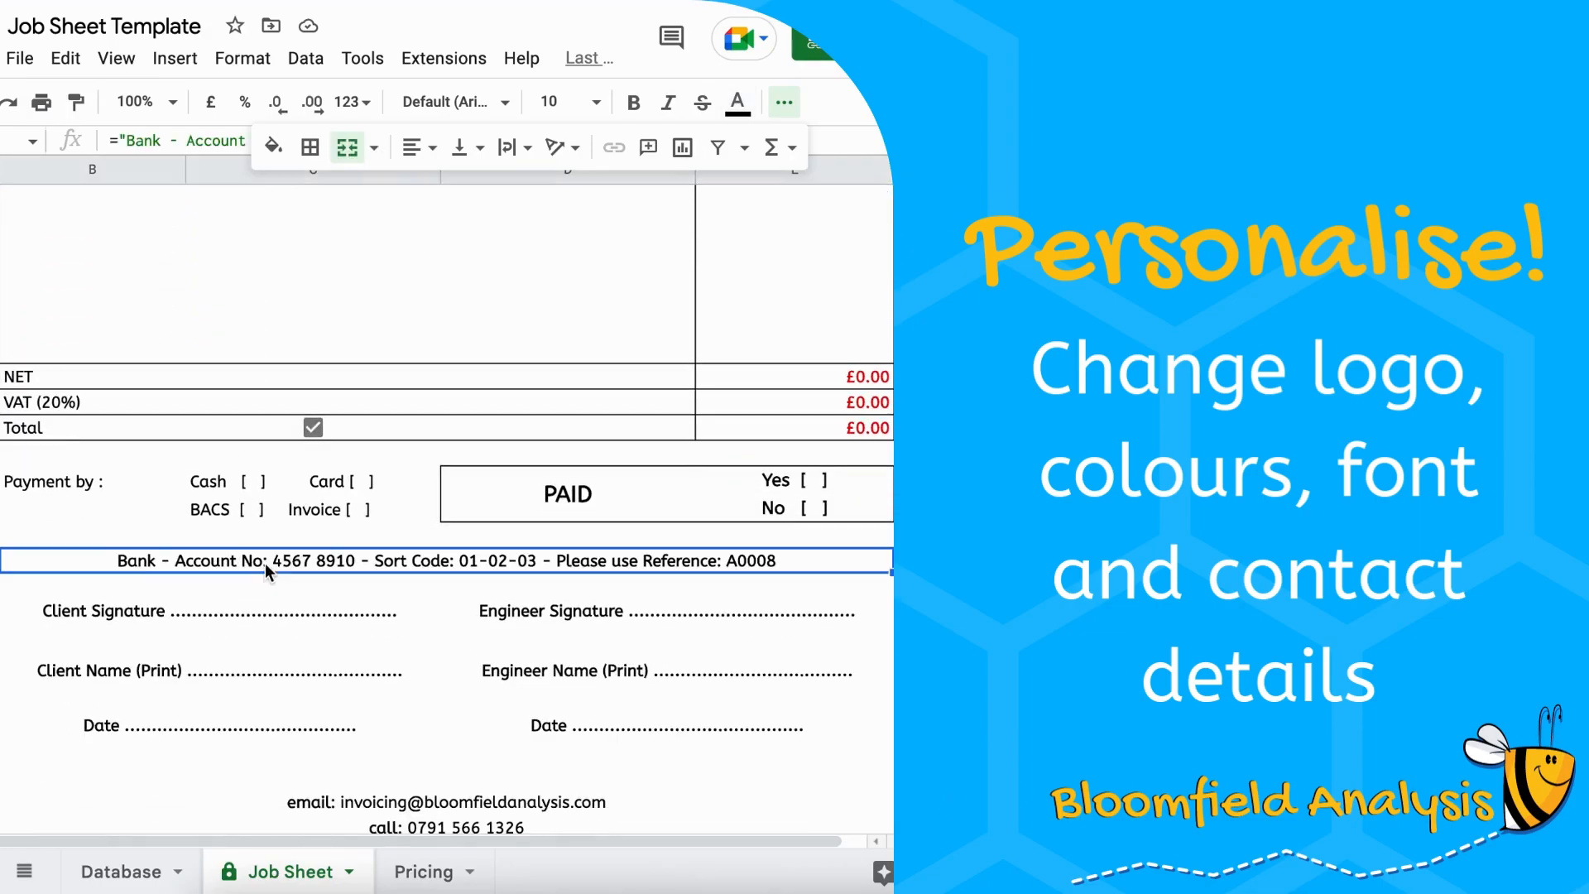
scroll(294, 604, "down", 1)
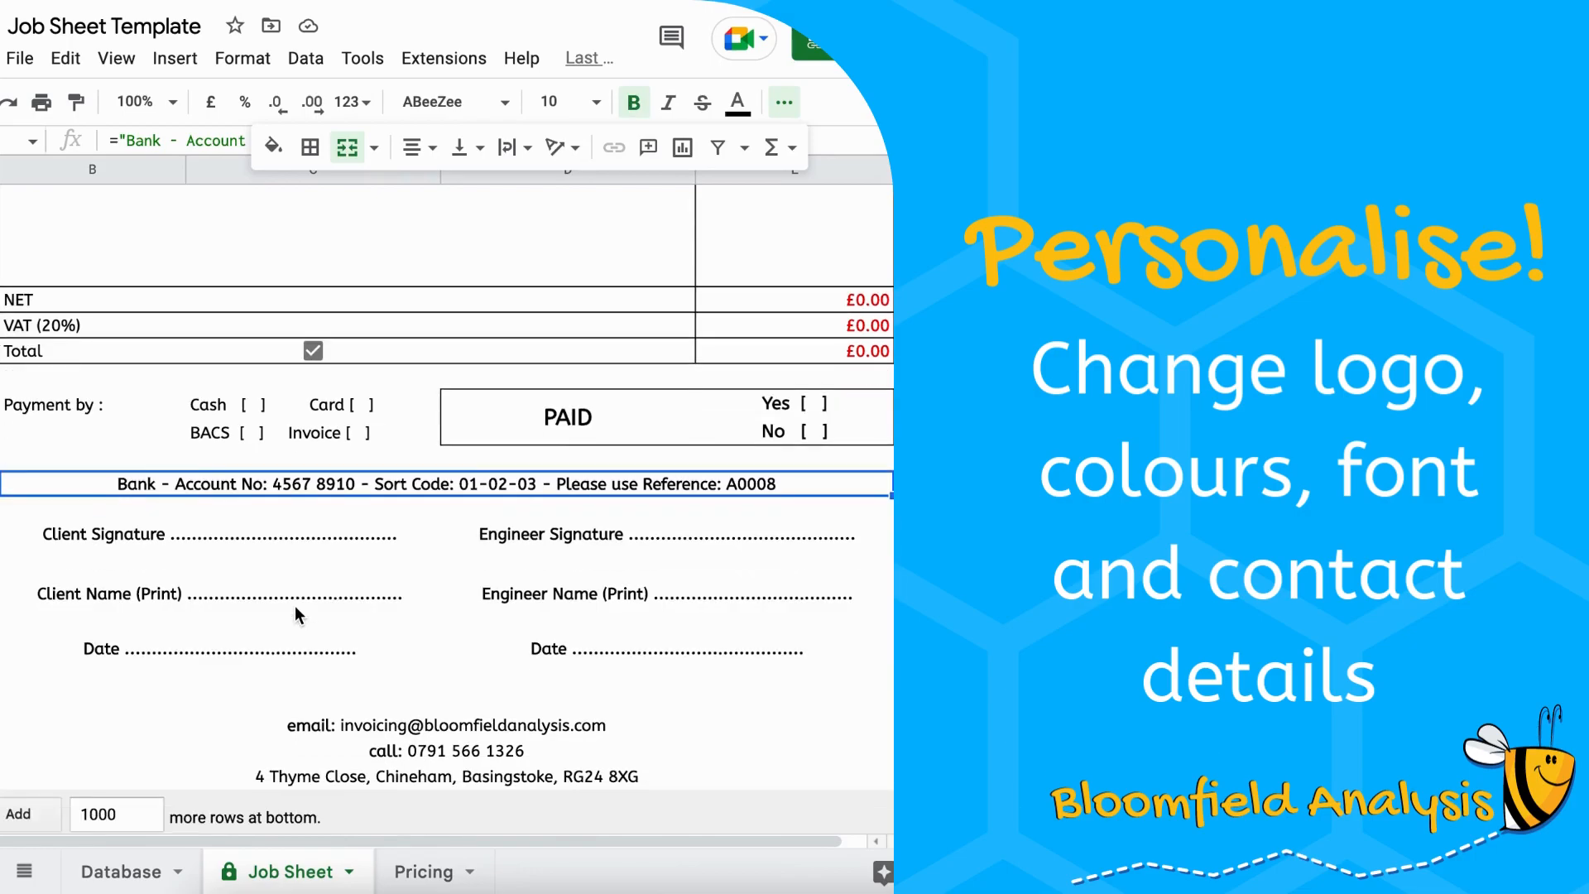
left_click_drag(356, 699, 361, 759)
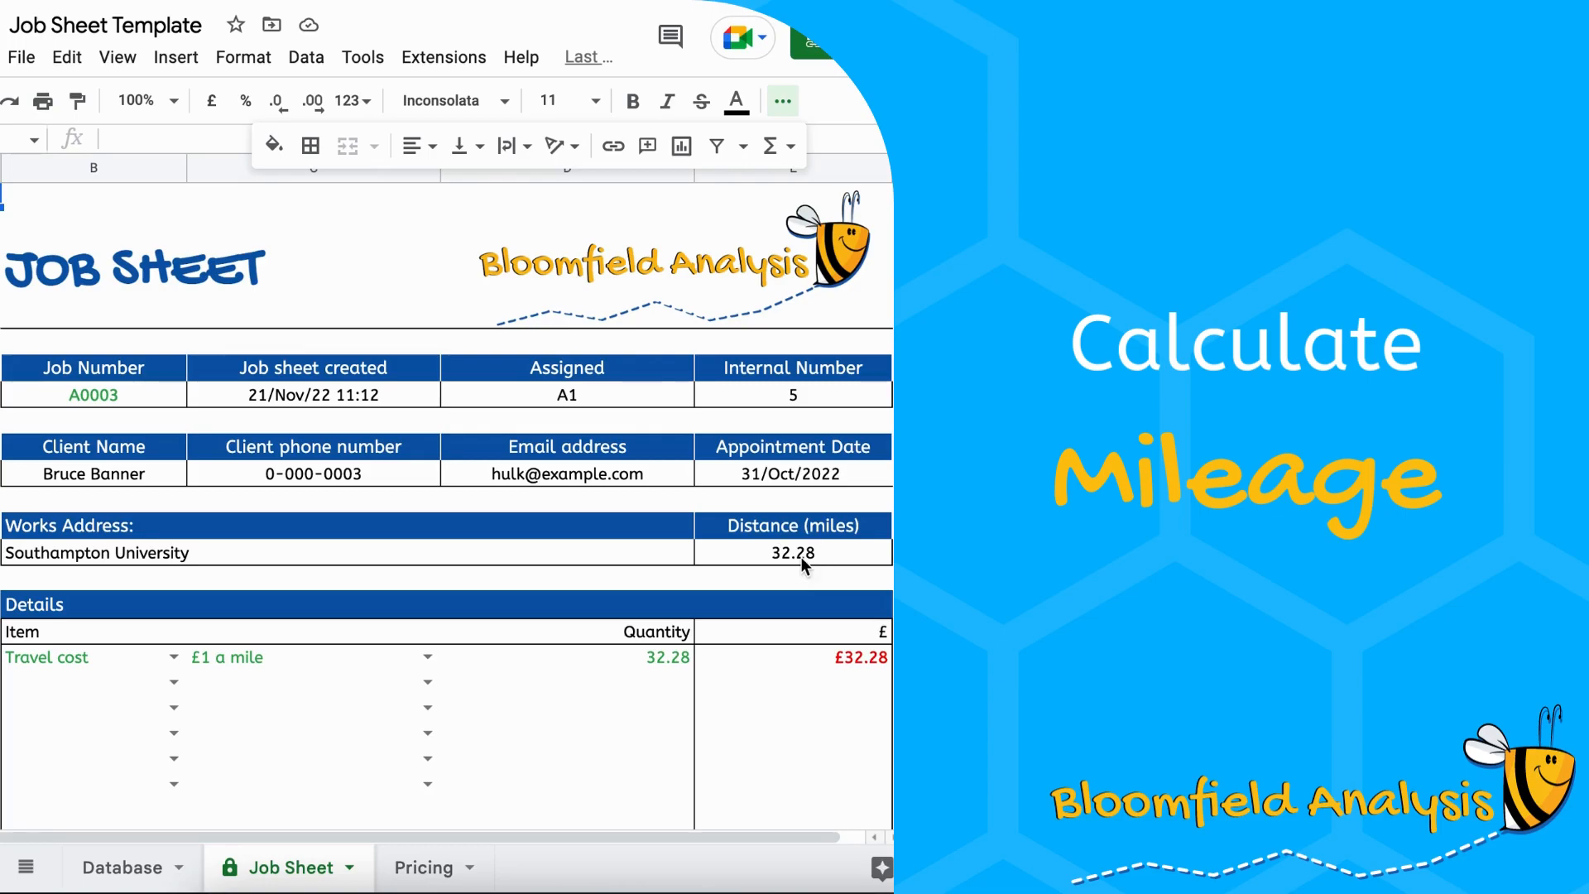
Inspect the Distance (miles) formula and its references to the works address in B12 and the company address in B47
left_click(775, 554)
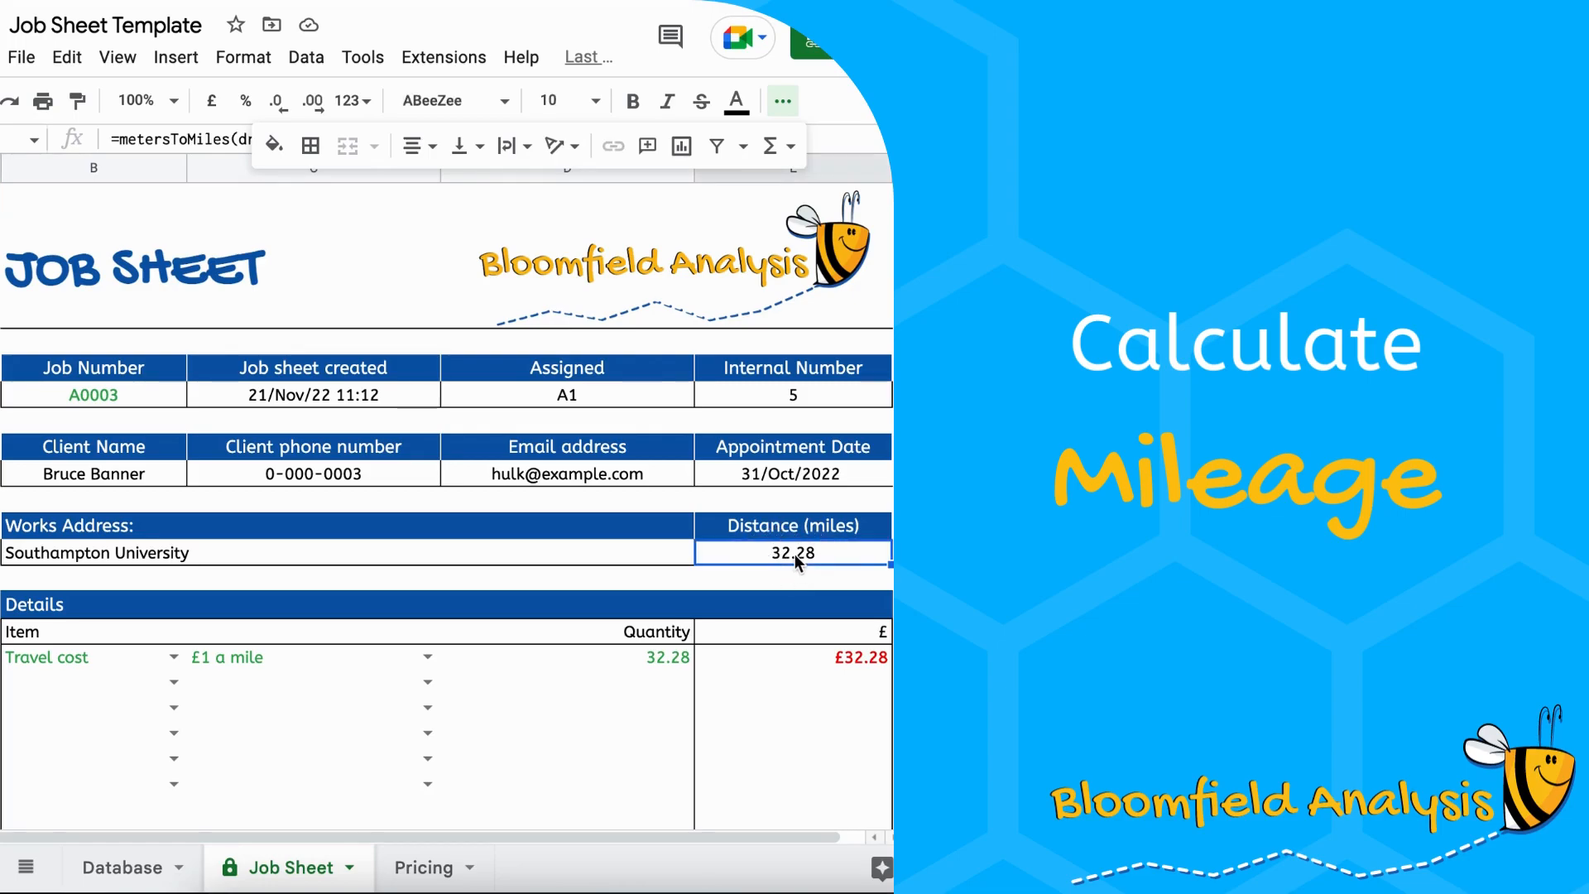
left_click(216, 138)
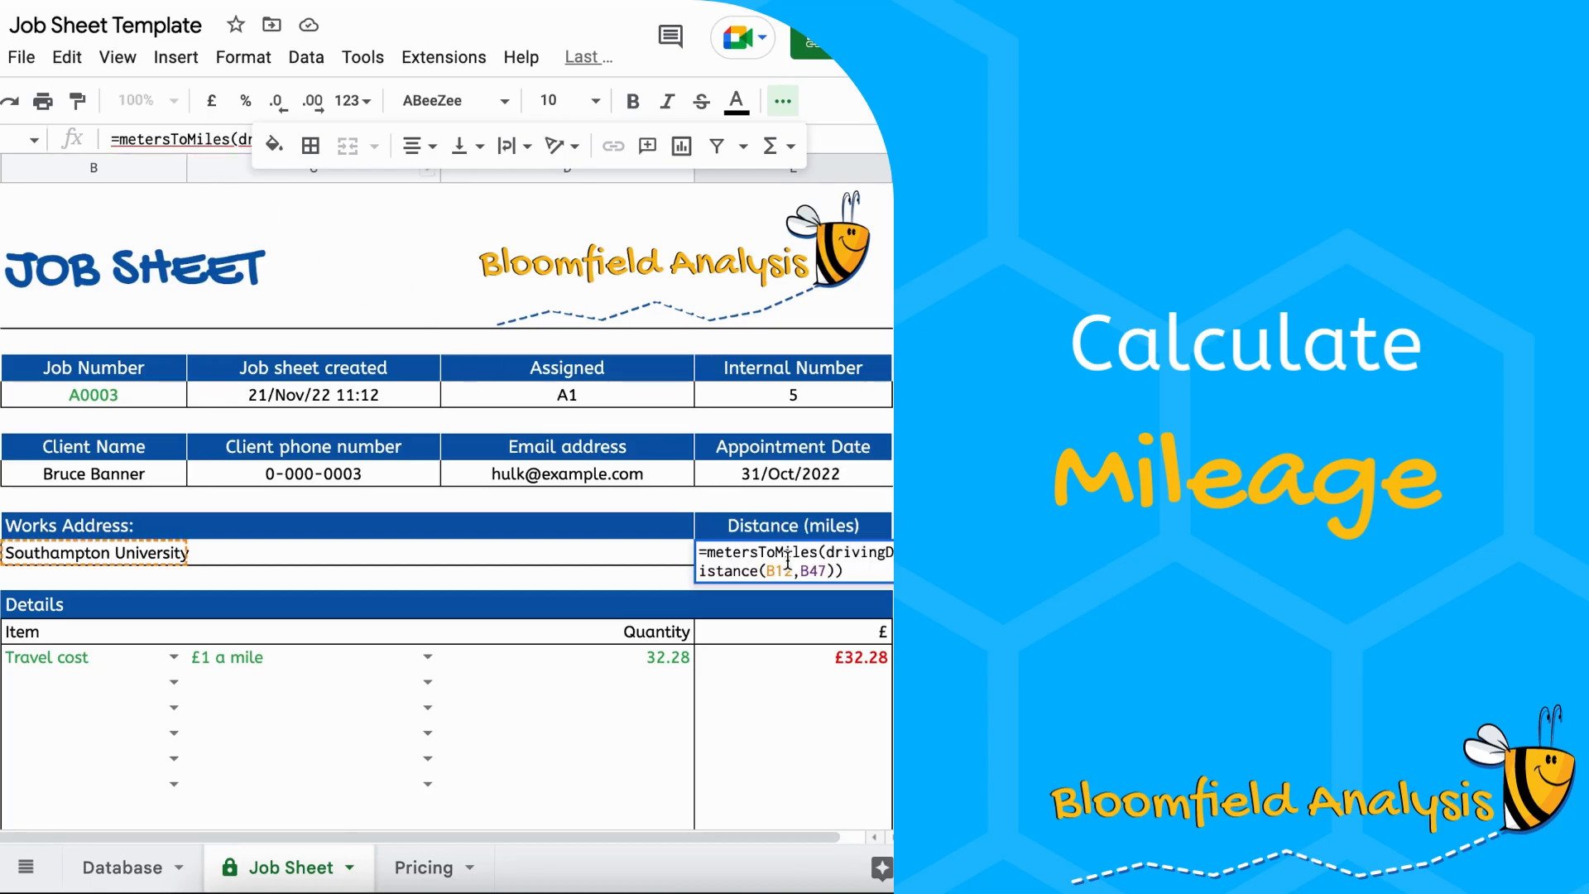
left_click_drag(775, 571, 827, 572)
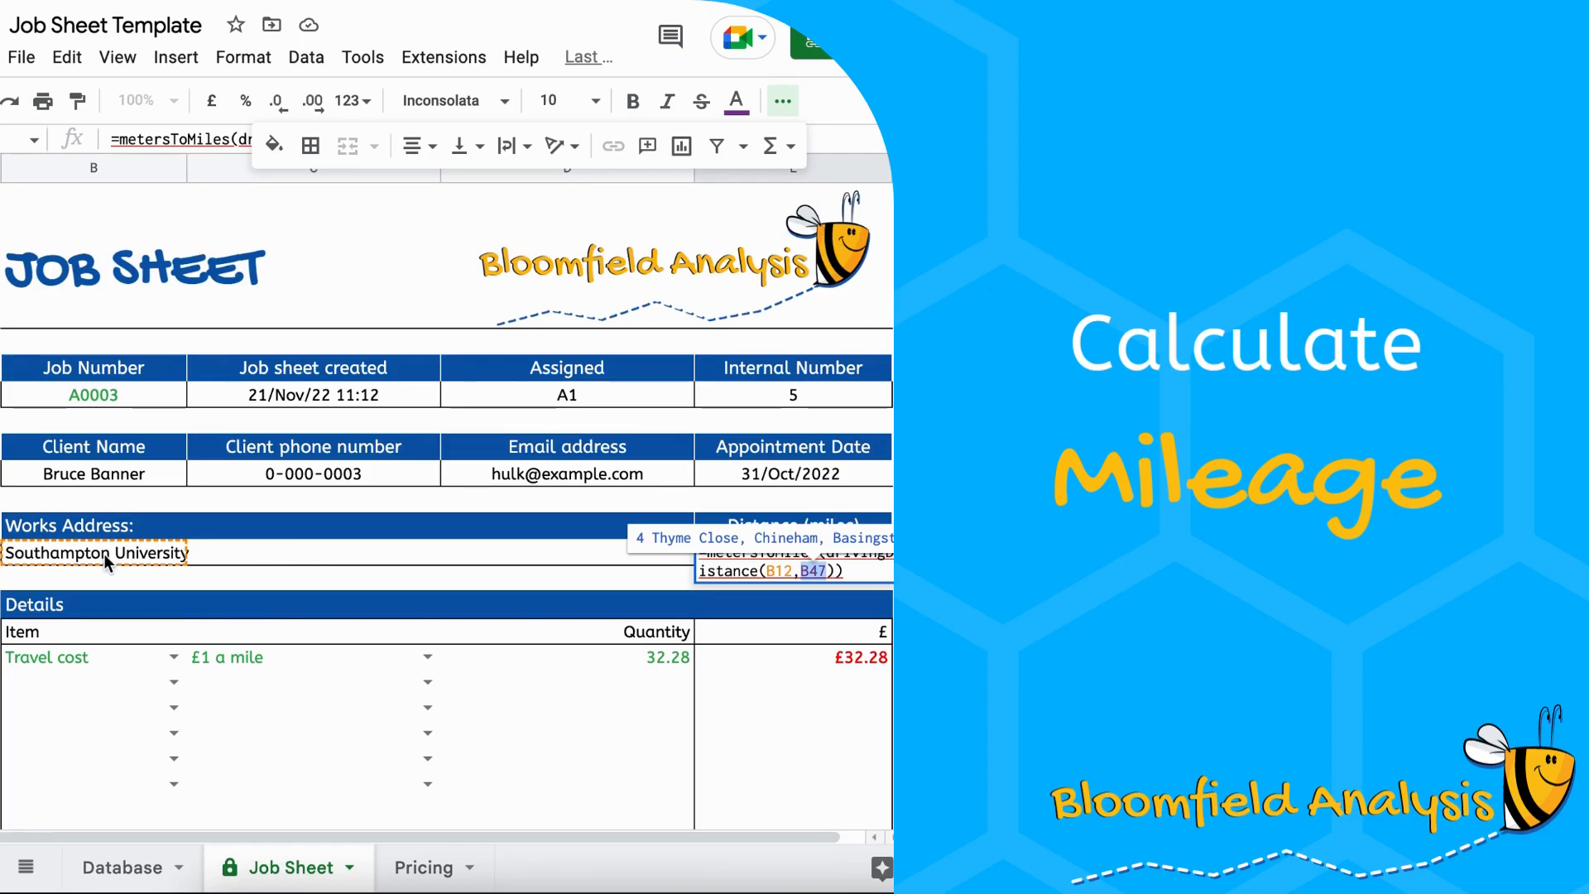
scroll(200, 622, "down", 8)
scroll(200, 631, "down", 3)
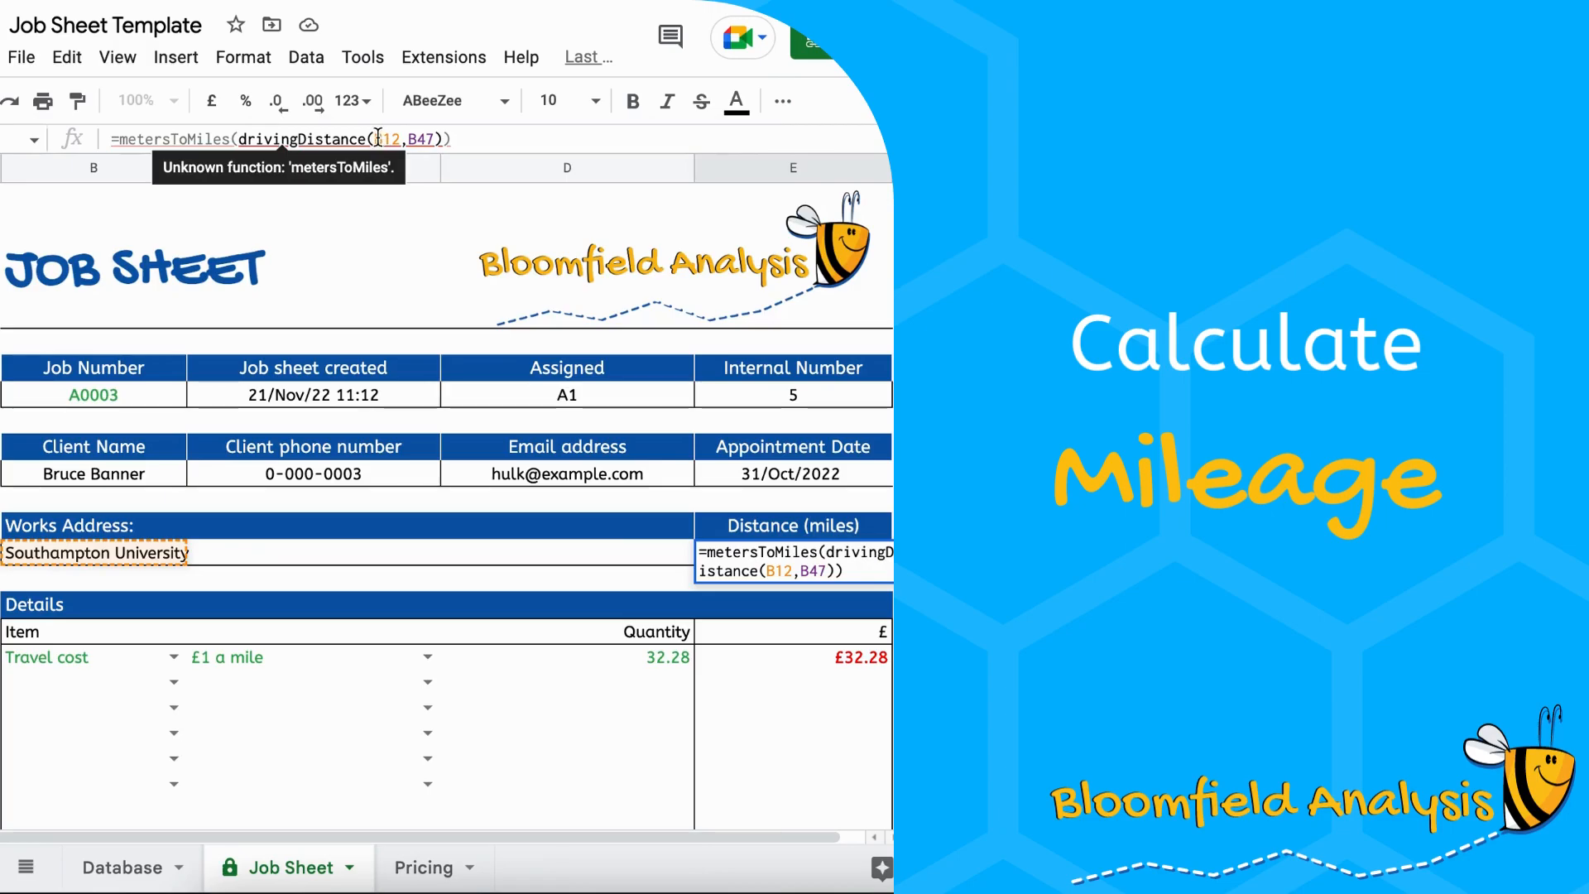
Examine how the distance formula nests drivingDistance(B12,B47) inside metersToMiles
left_click_drag(373, 136, 431, 139)
left_click(413, 136)
left_click(362, 122)
left_click_drag(239, 138, 442, 137)
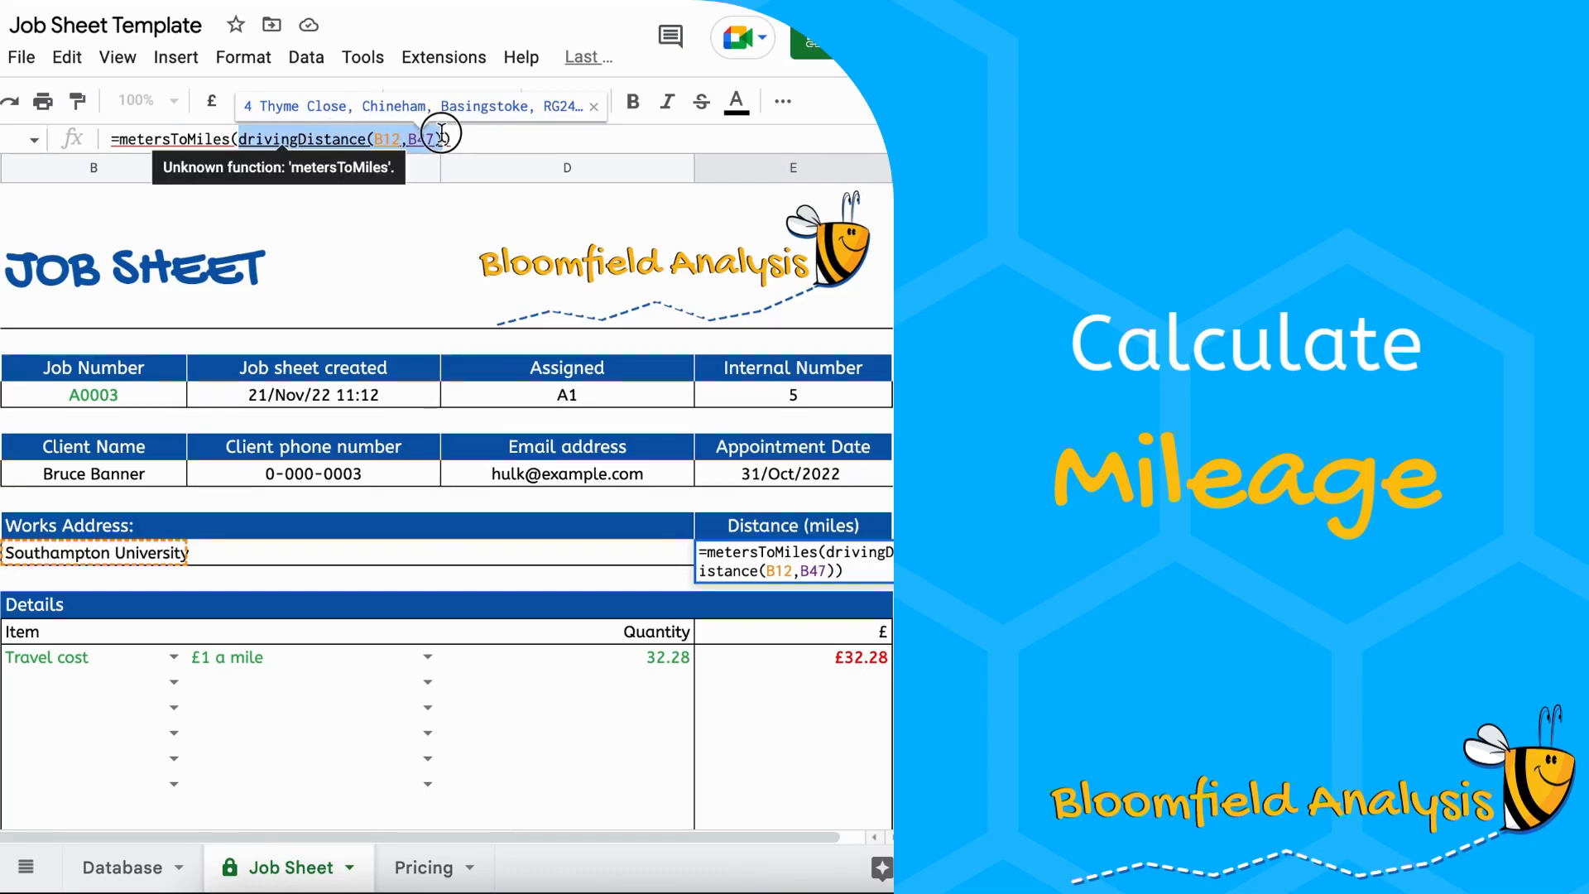
left_click(204, 134)
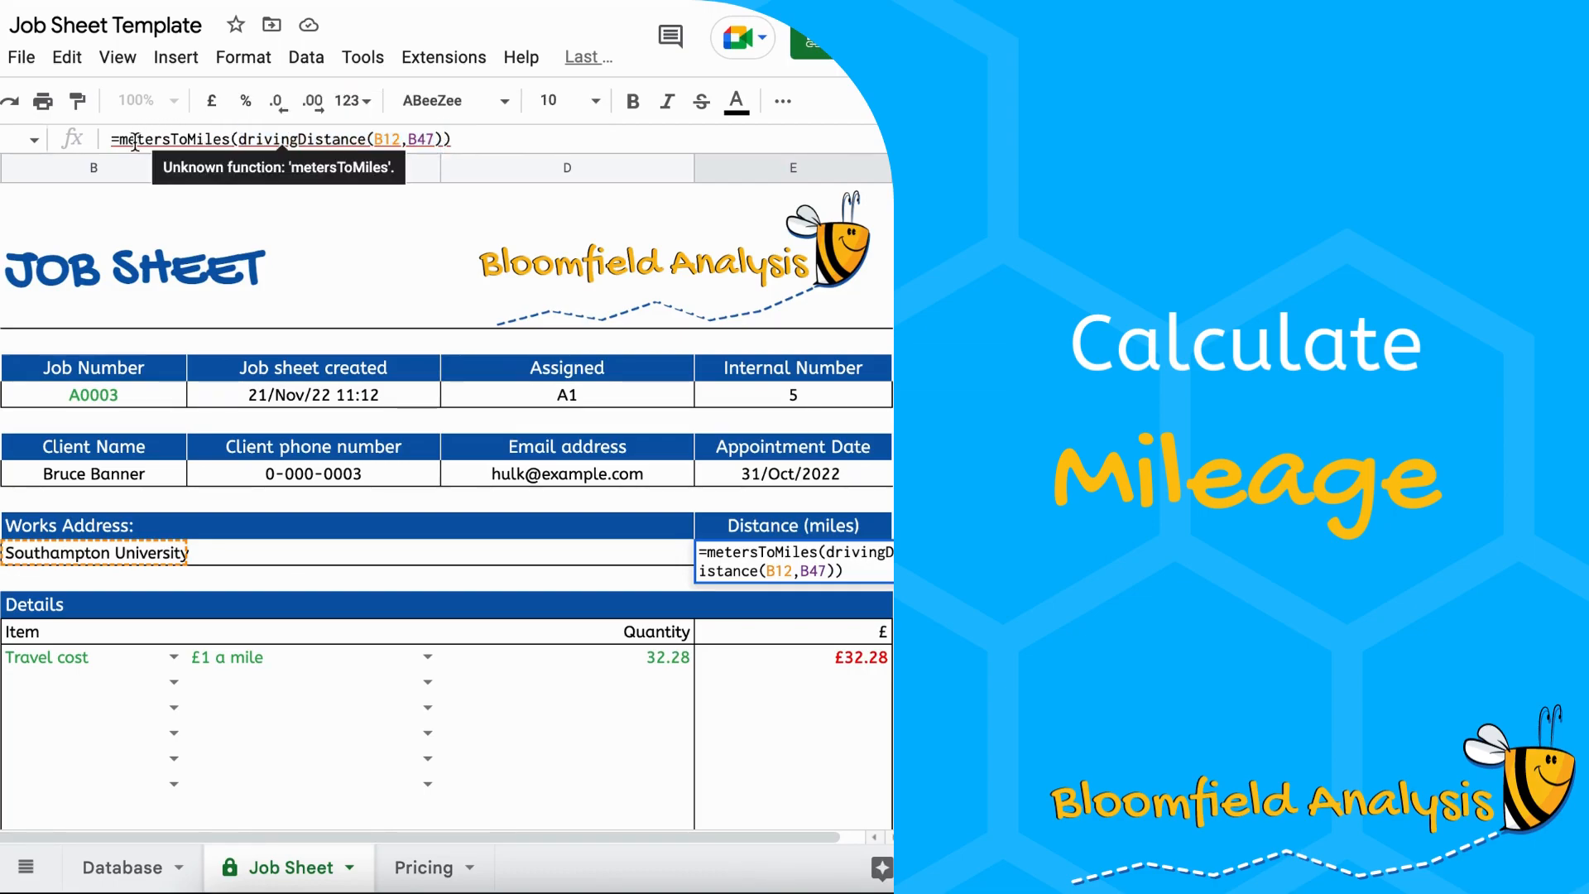
left_click_drag(241, 139, 437, 141)
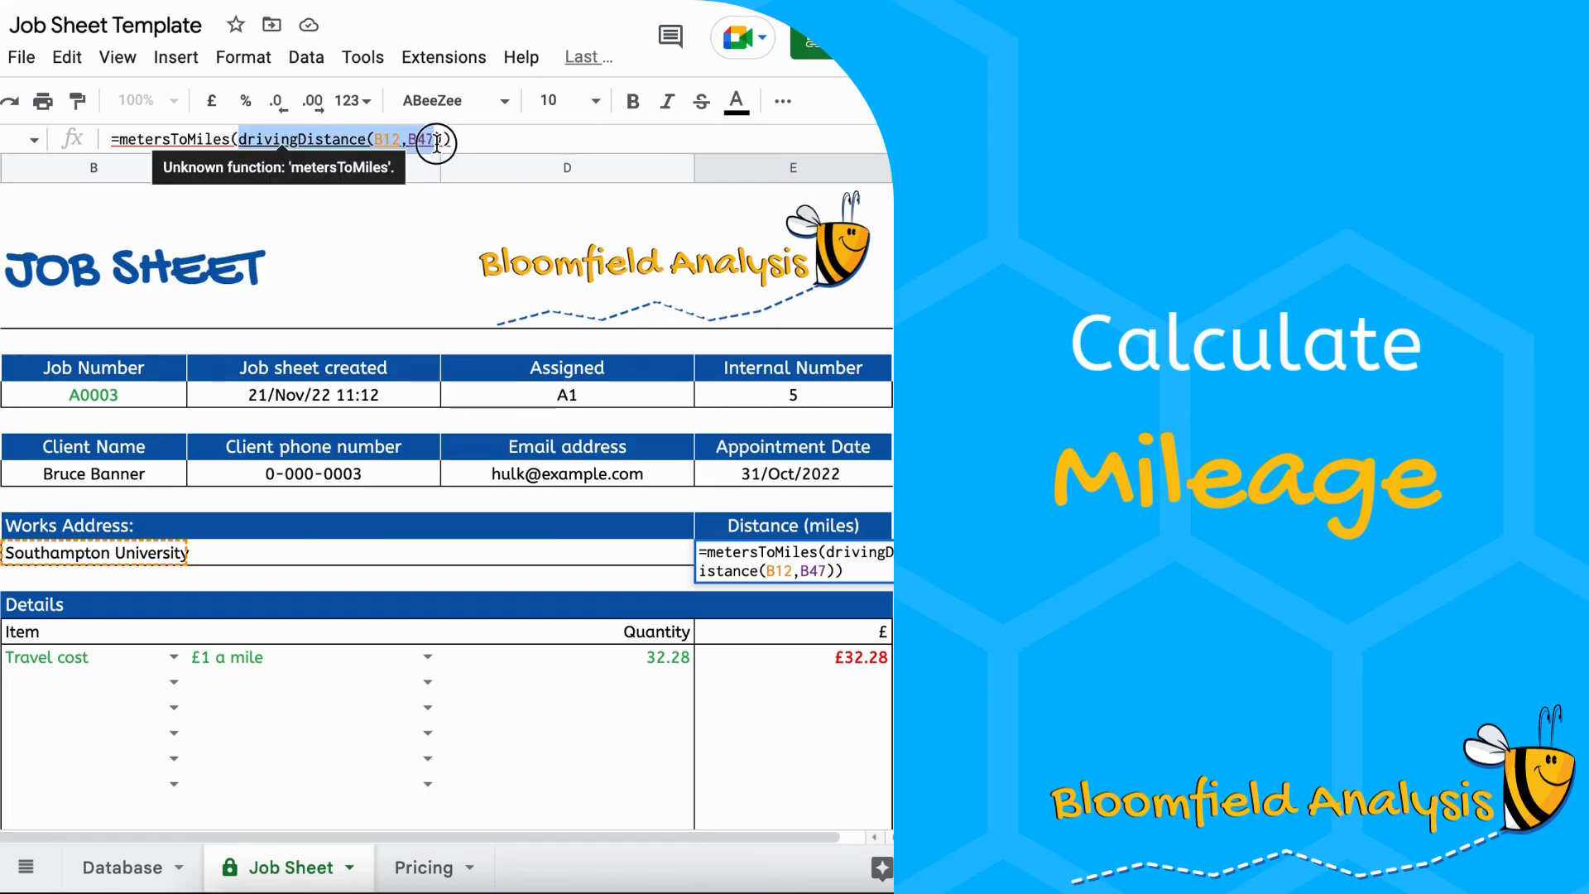
left_click(117, 141)
left_click_drag(121, 141, 445, 143)
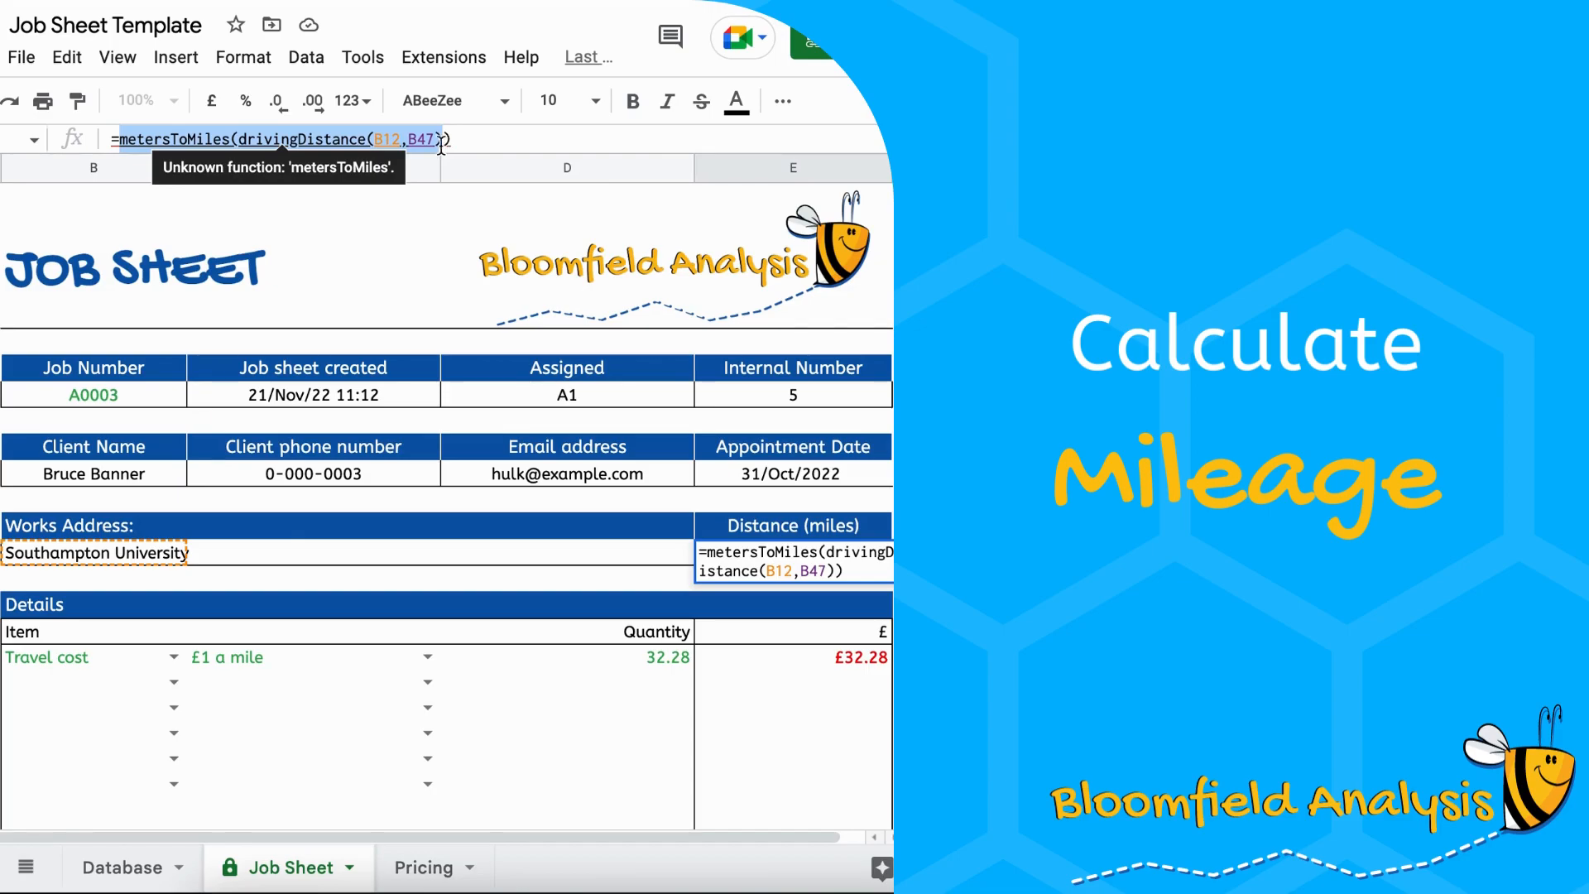
left_click(262, 135)
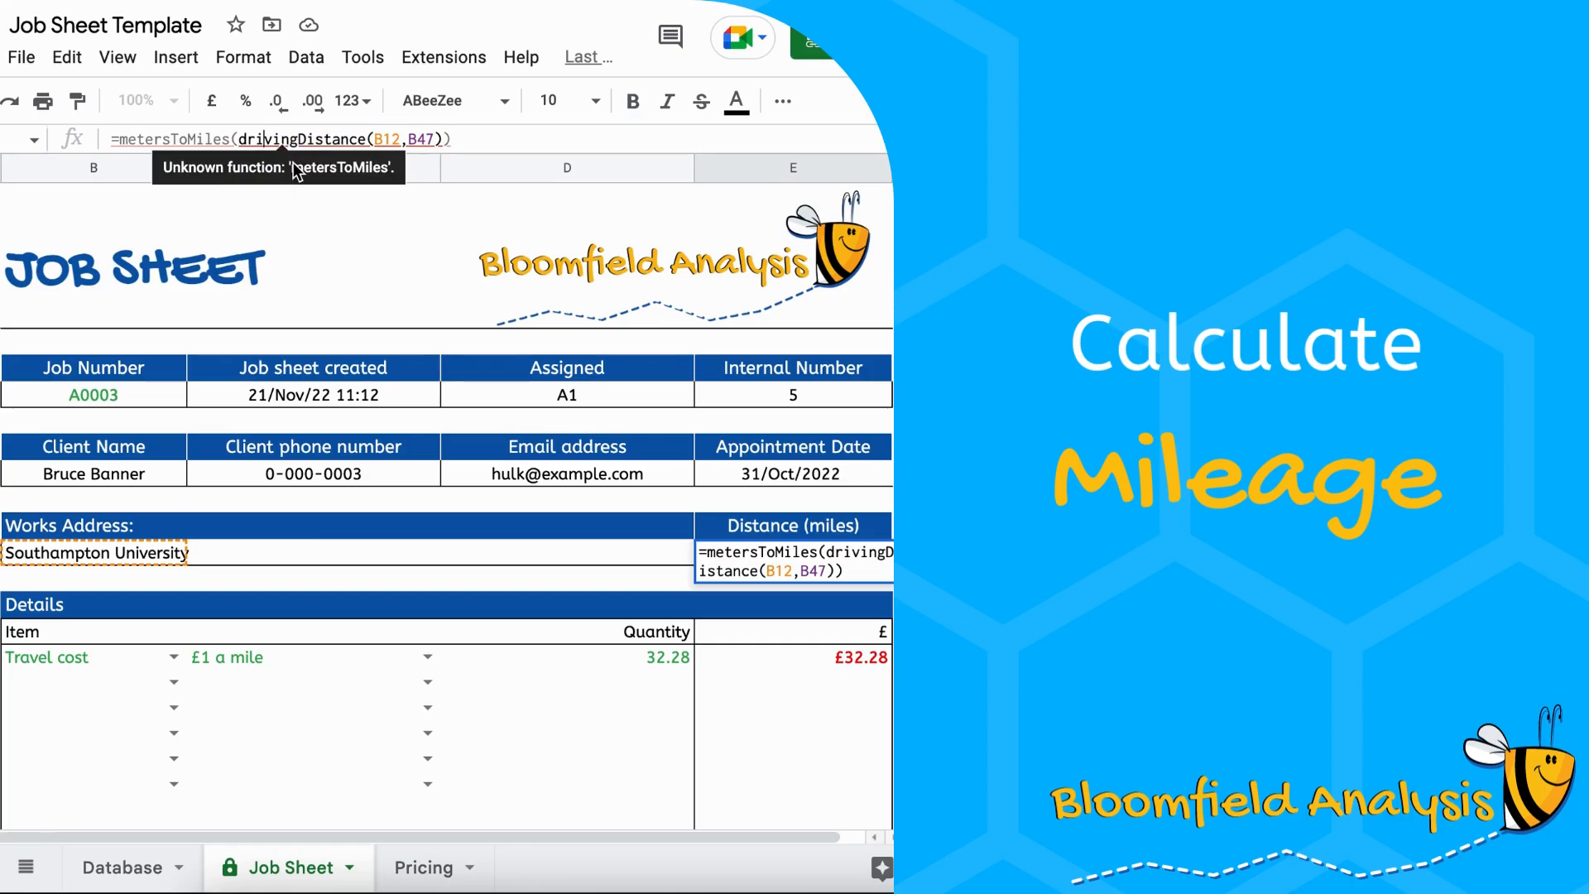
Open the spreadsheet's Apps Script project
left_click(364, 58)
mouse_move(430, 64)
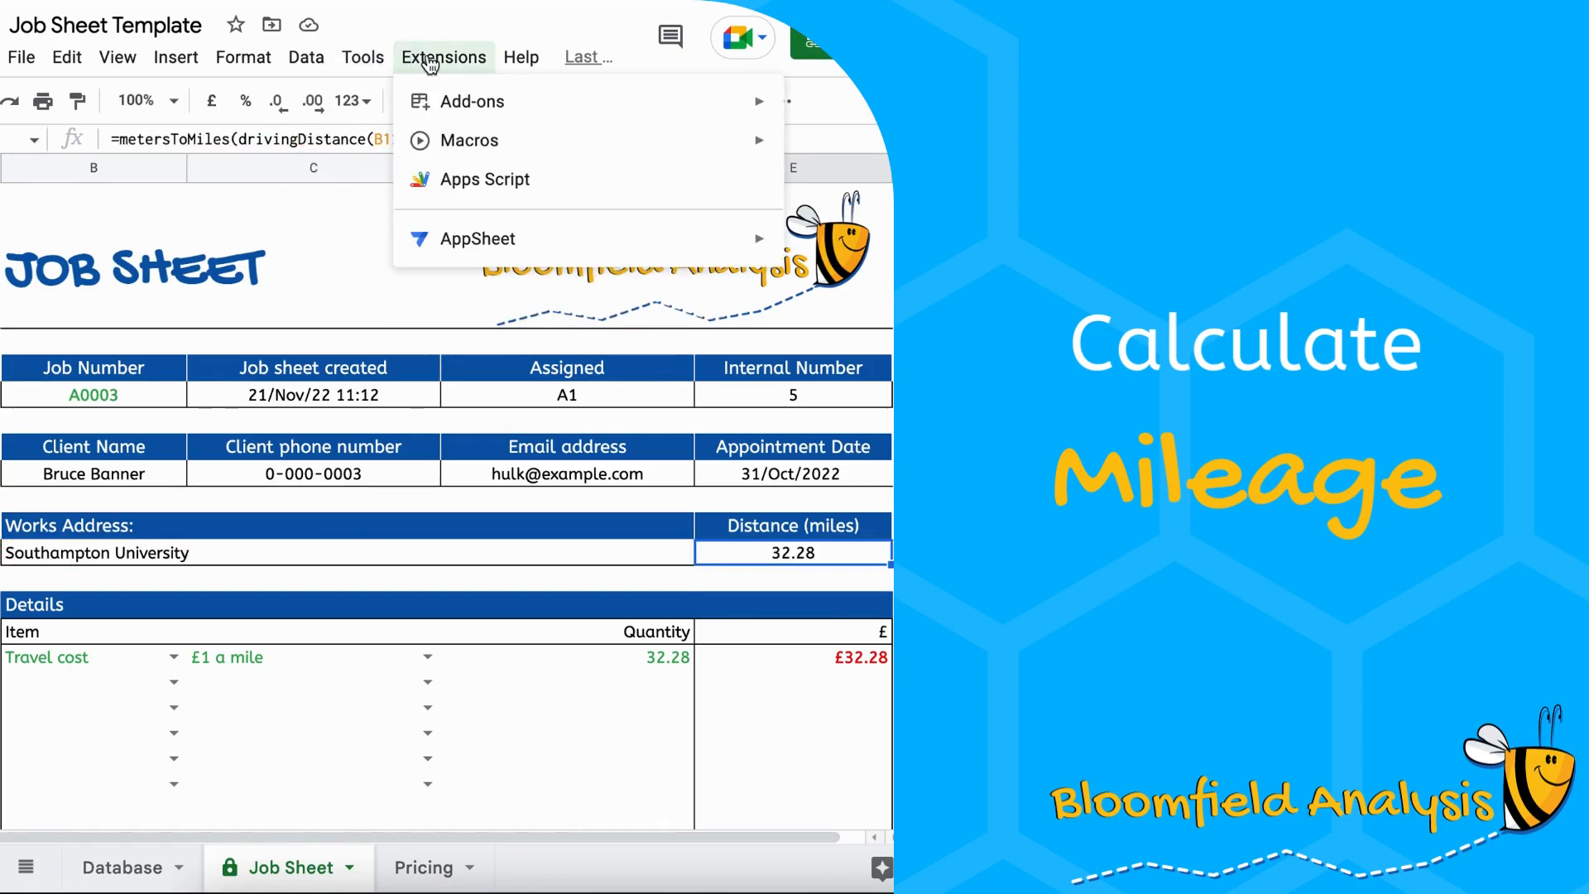
left_click(444, 189)
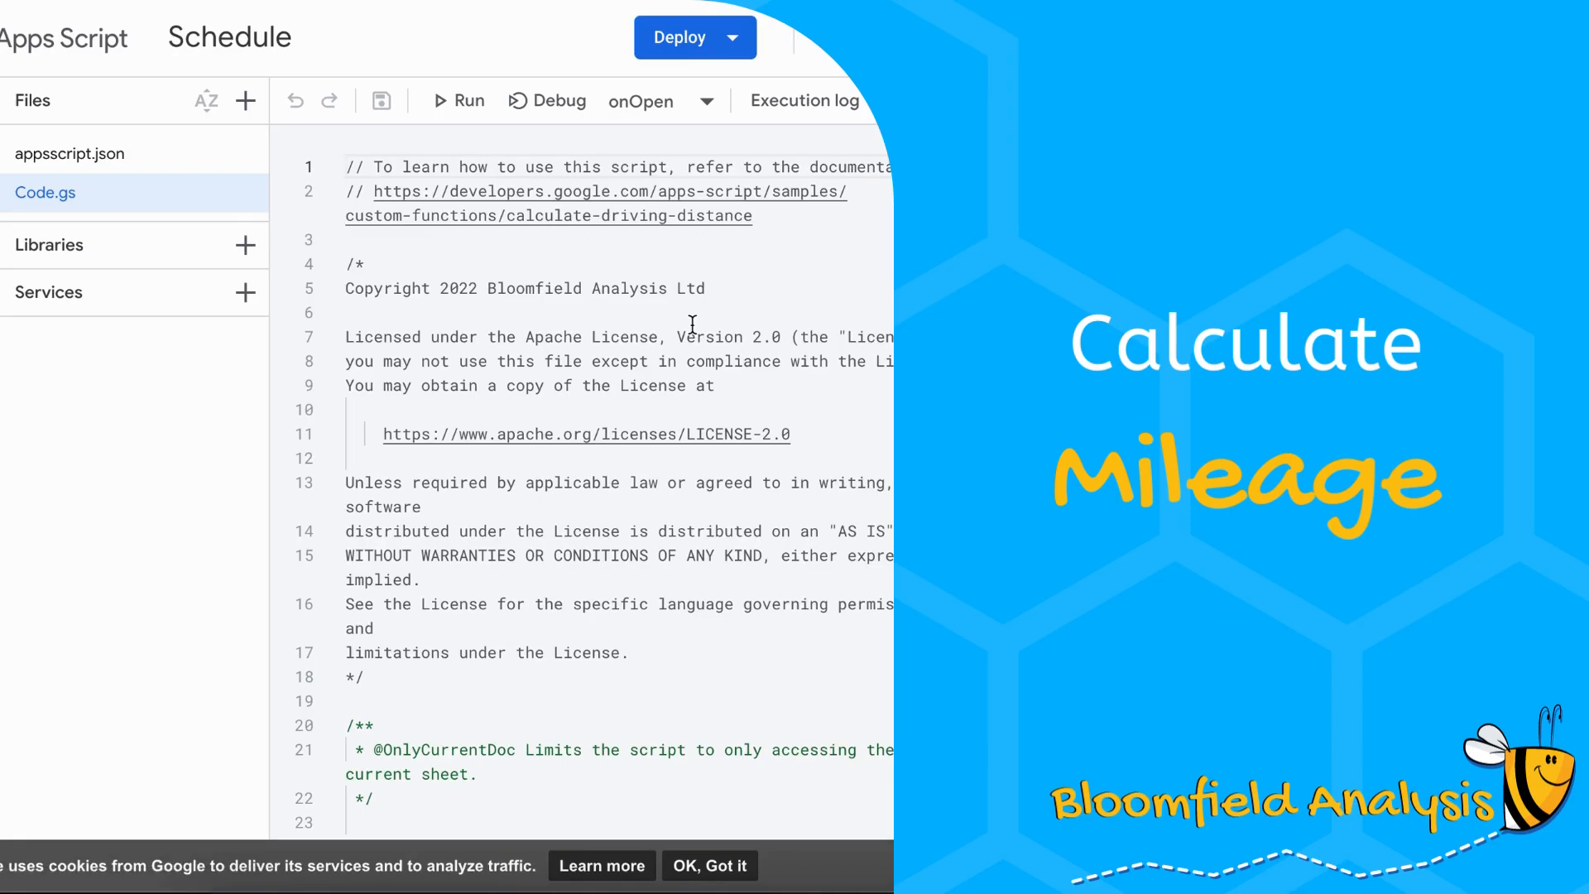
Find the getDirections_ function in Code.gs and examine its origin and destination parameters
scroll(528, 619, "down", 15)
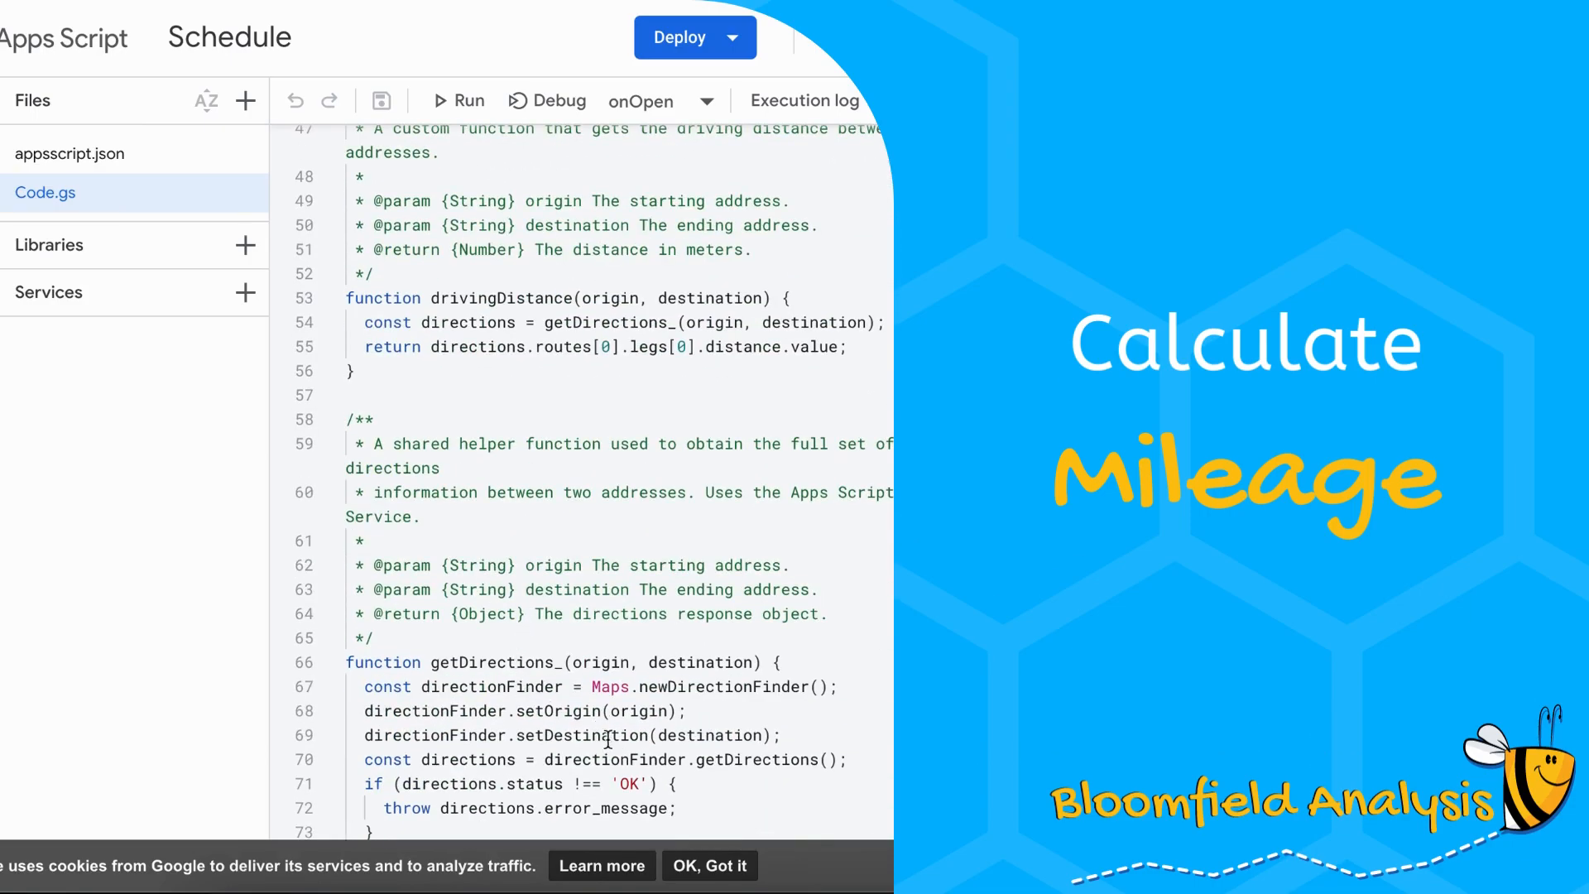
left_click(350, 663)
left_click_drag(346, 663, 720, 812)
left_click(614, 663)
left_click(608, 666)
triple_click(663, 667)
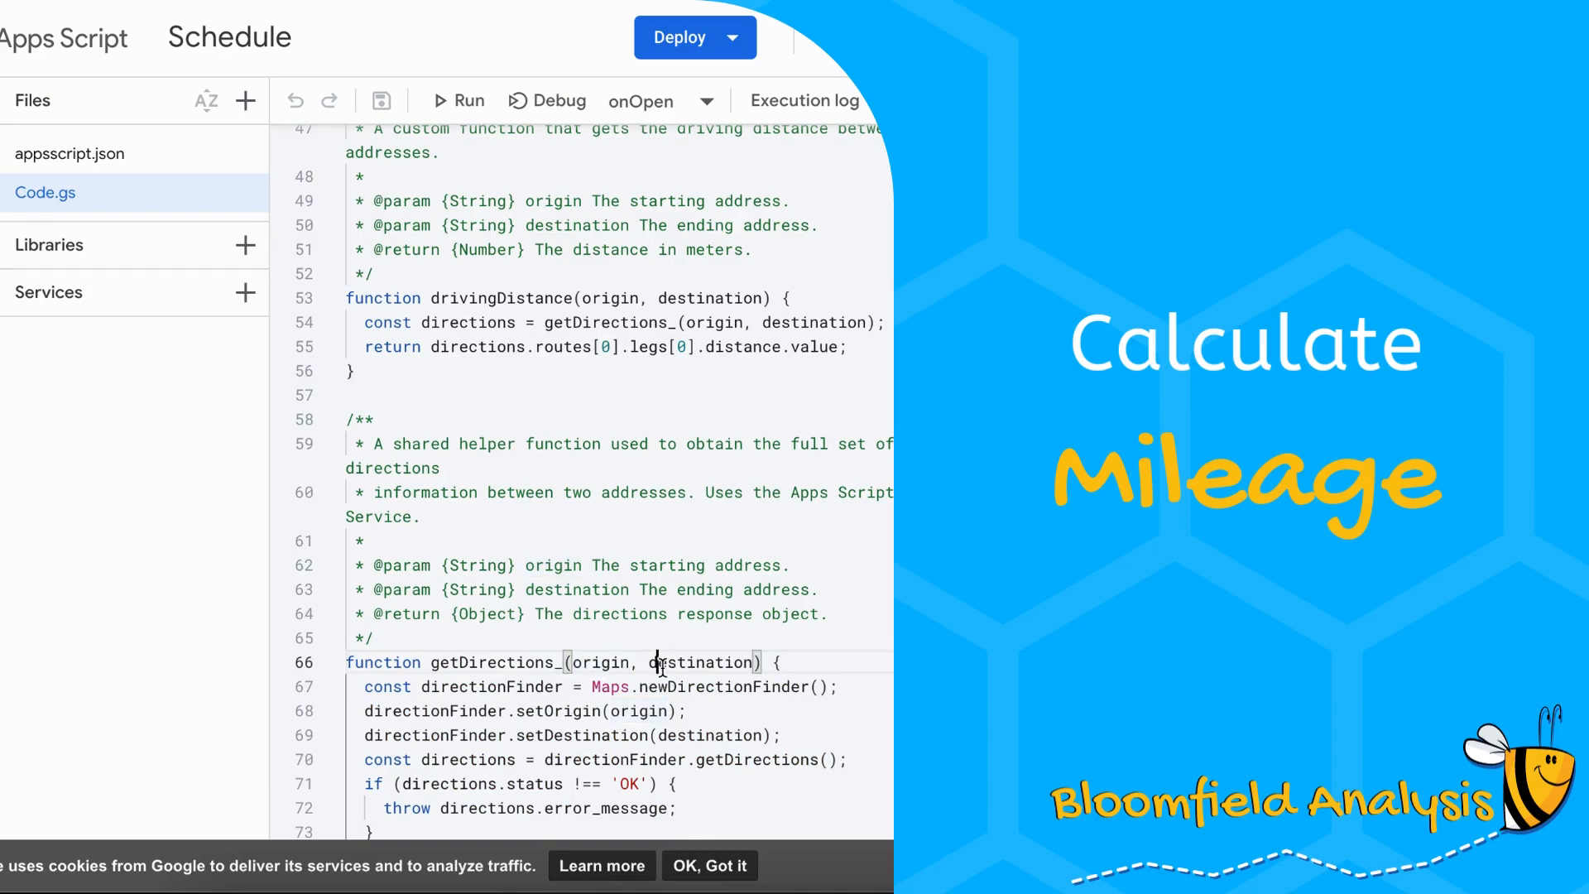
Examine the body of getDirections_, including the Maps direction finder, the setDestination line and the status check
left_click(487, 687)
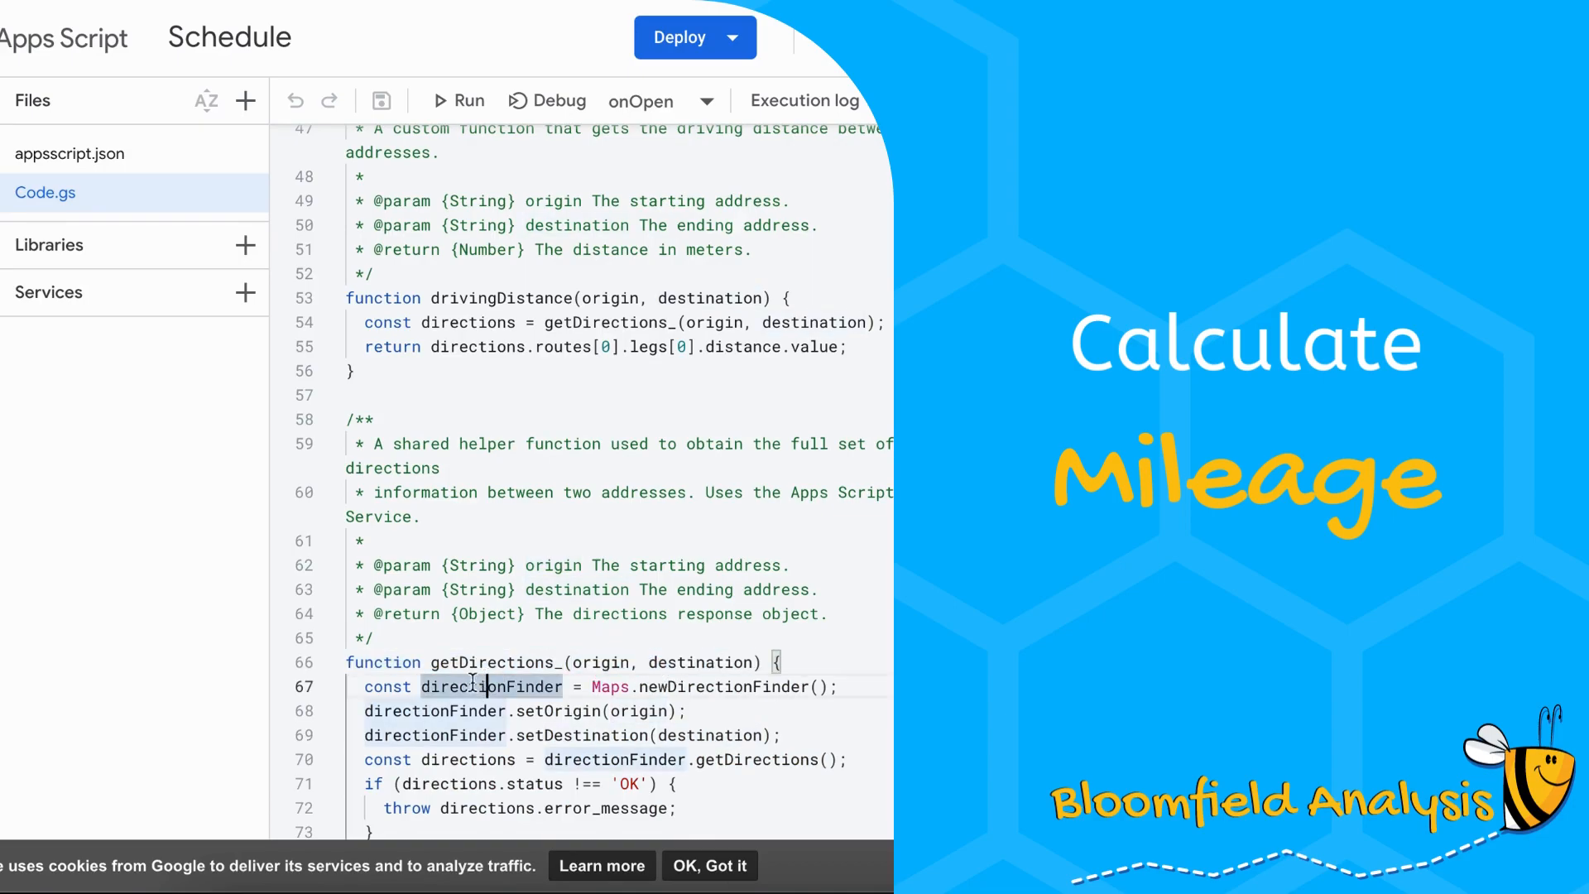
left_click_drag(593, 689, 791, 759)
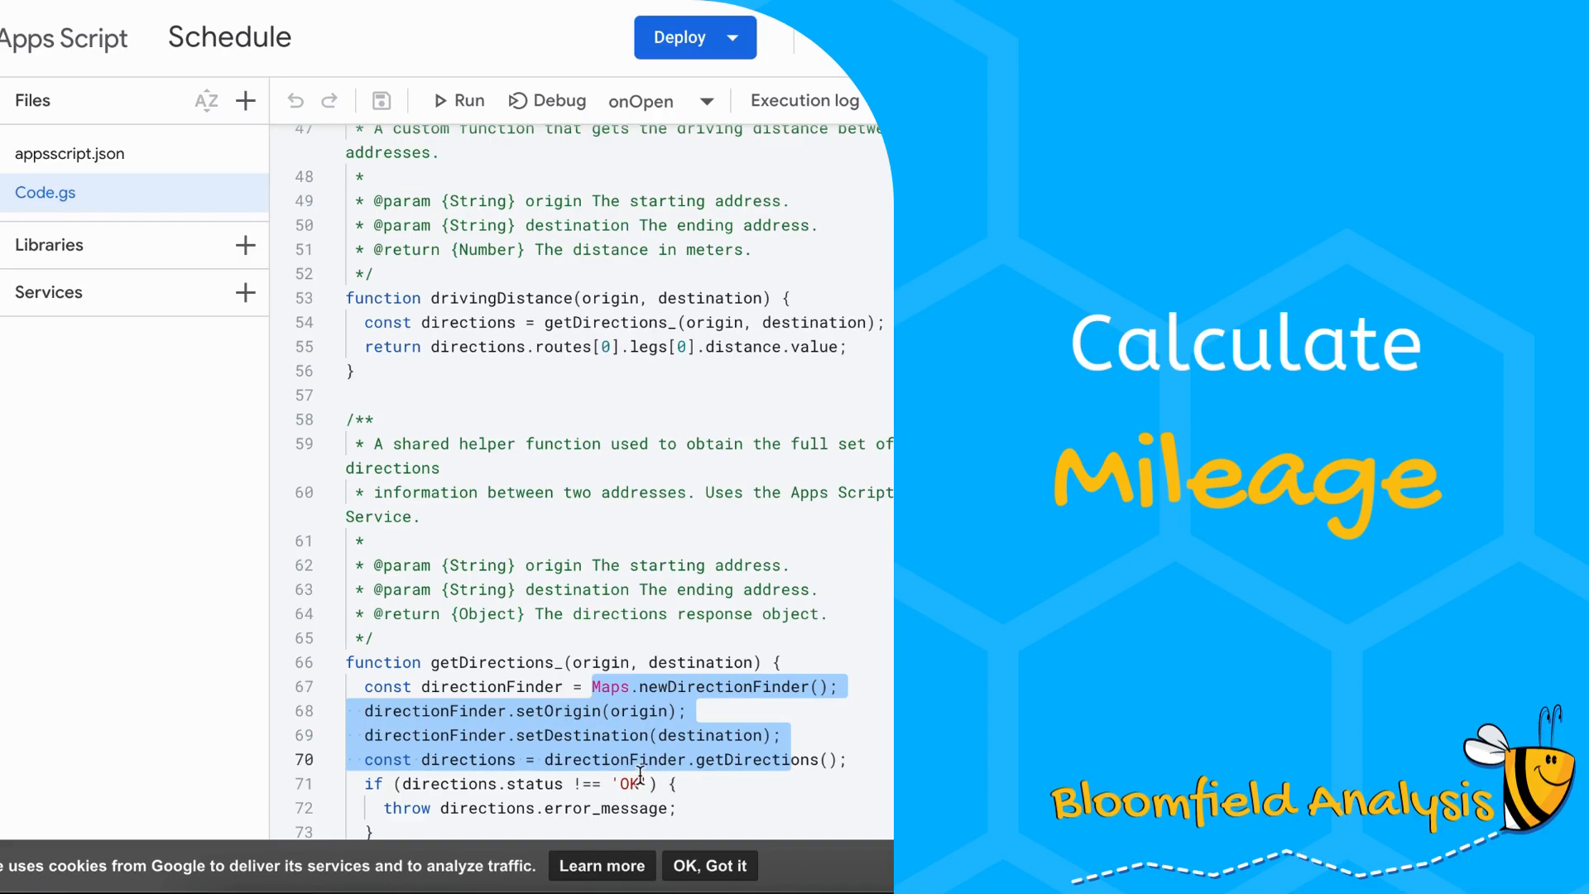
left_click(640, 783)
left_click(365, 734)
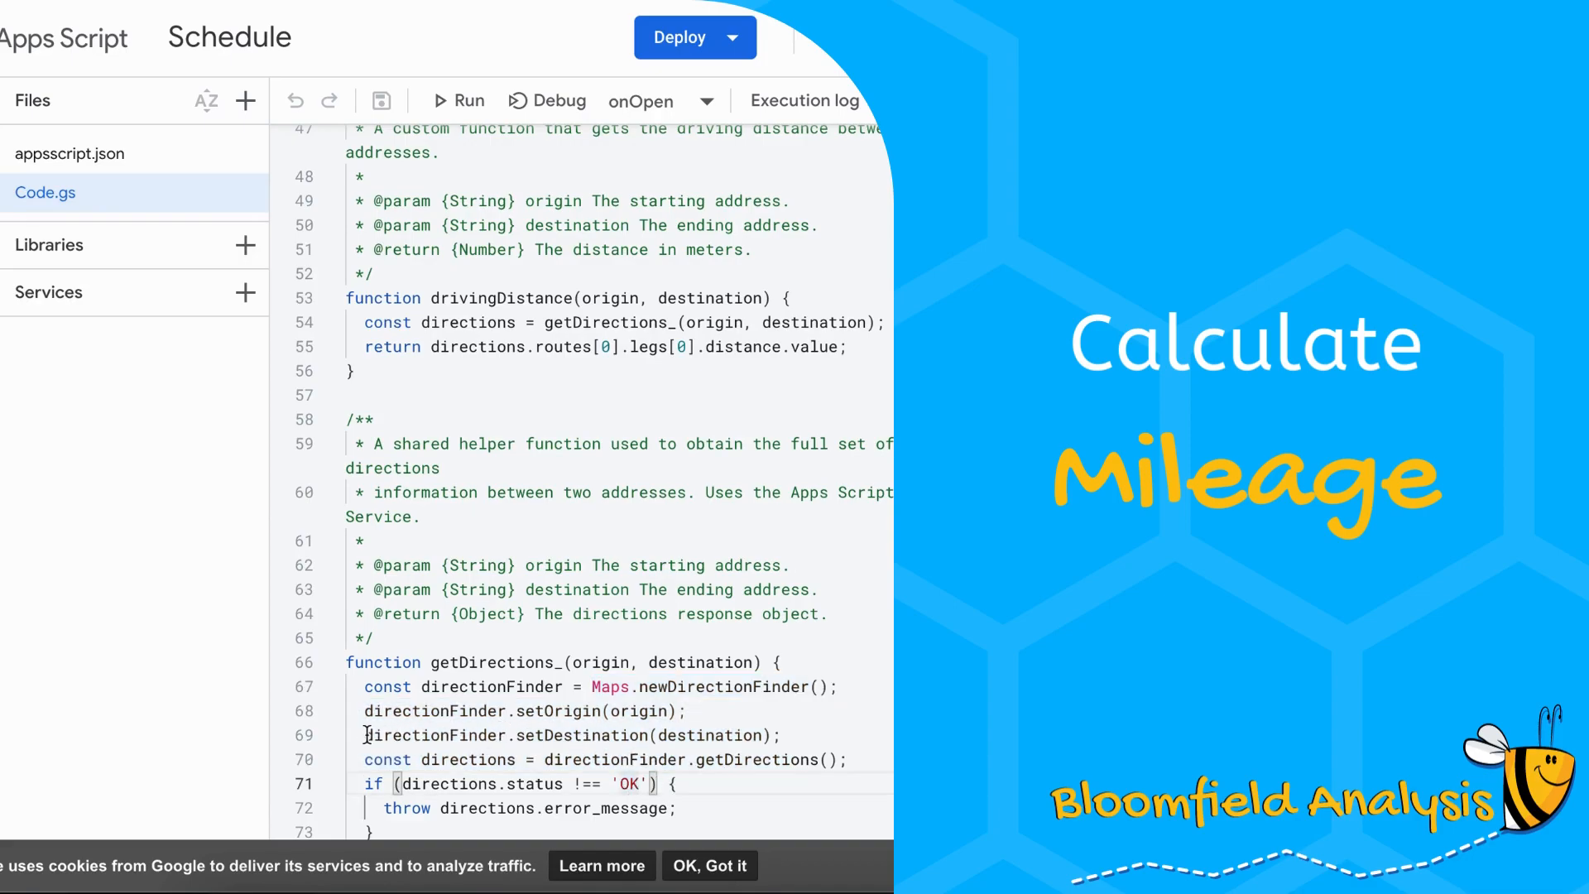
left_click(861, 743, "shift")
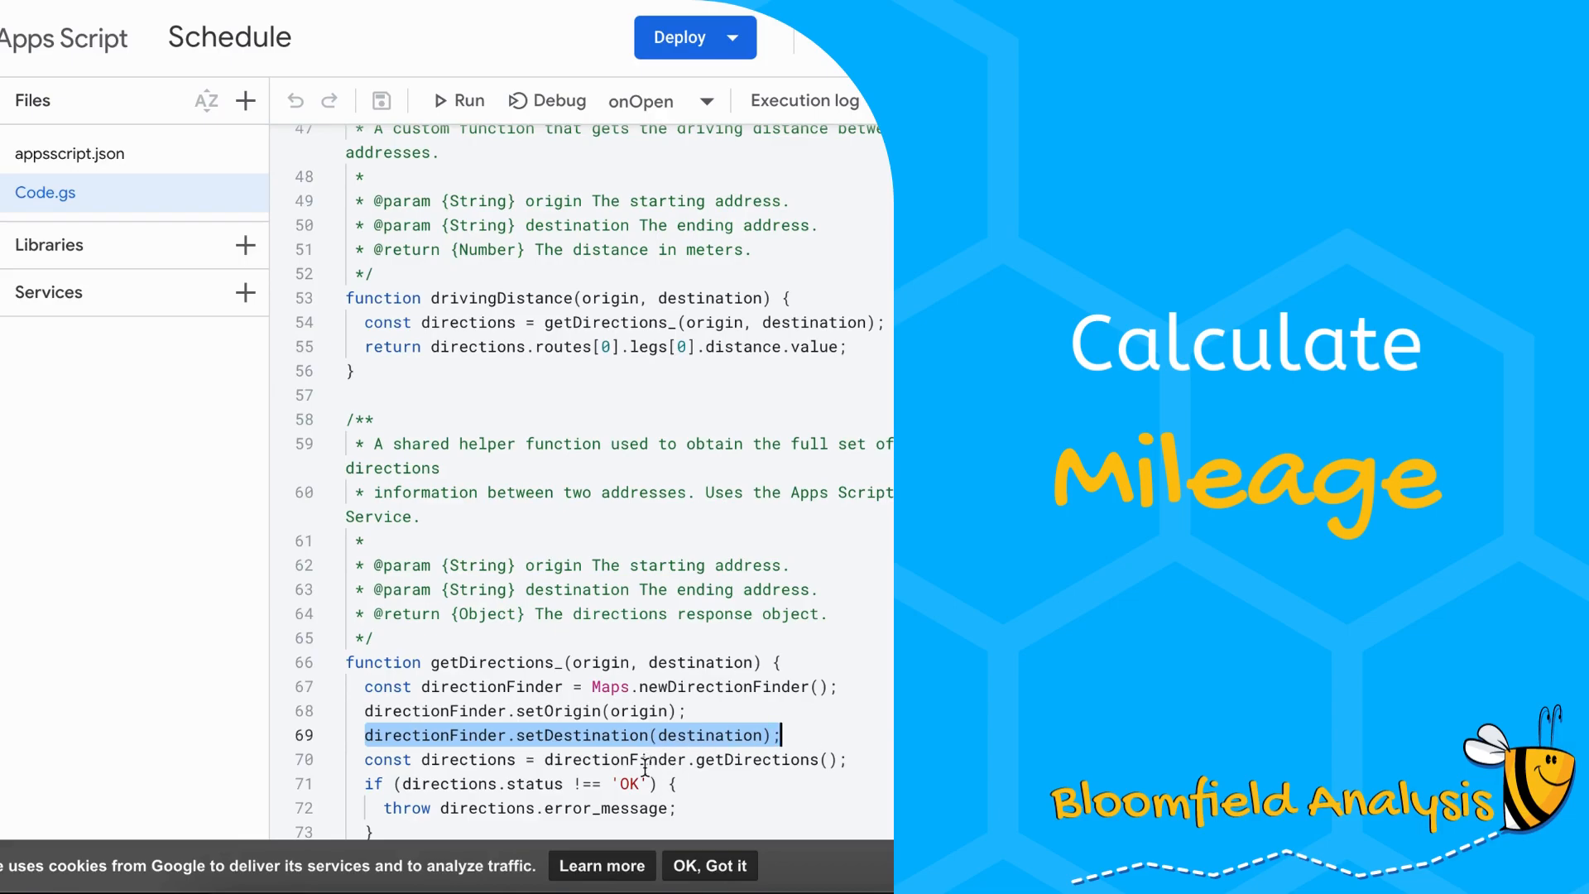
left_click(647, 781)
left_click_drag(350, 662, 668, 810)
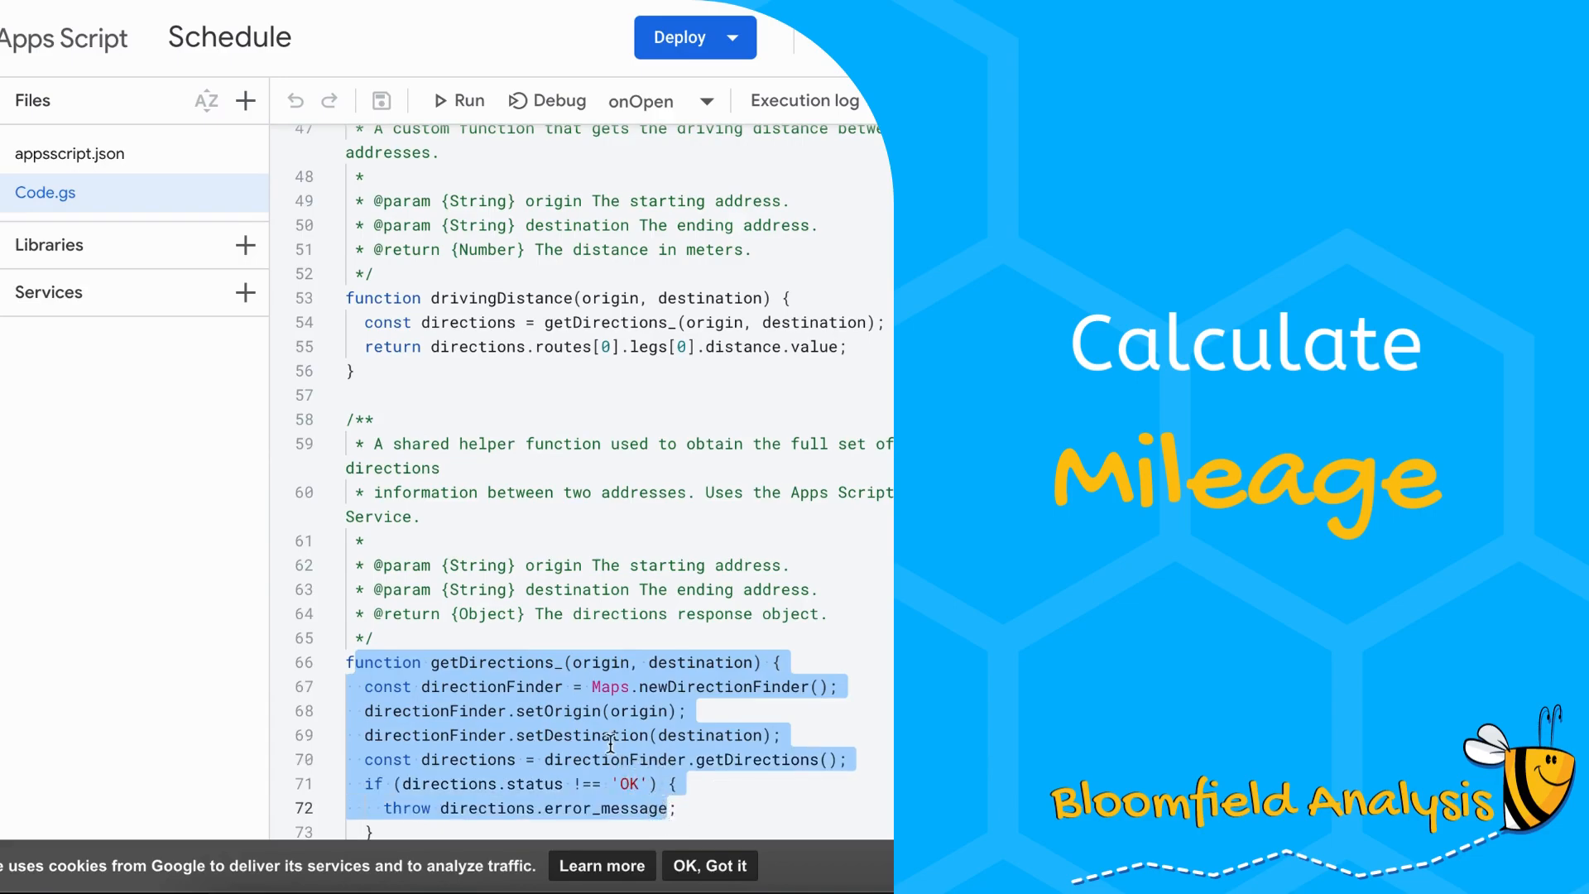
Examine the drivingDistance function, including its call to getDirections_ and the distance value it returns
scroll(557, 550, "up", 4)
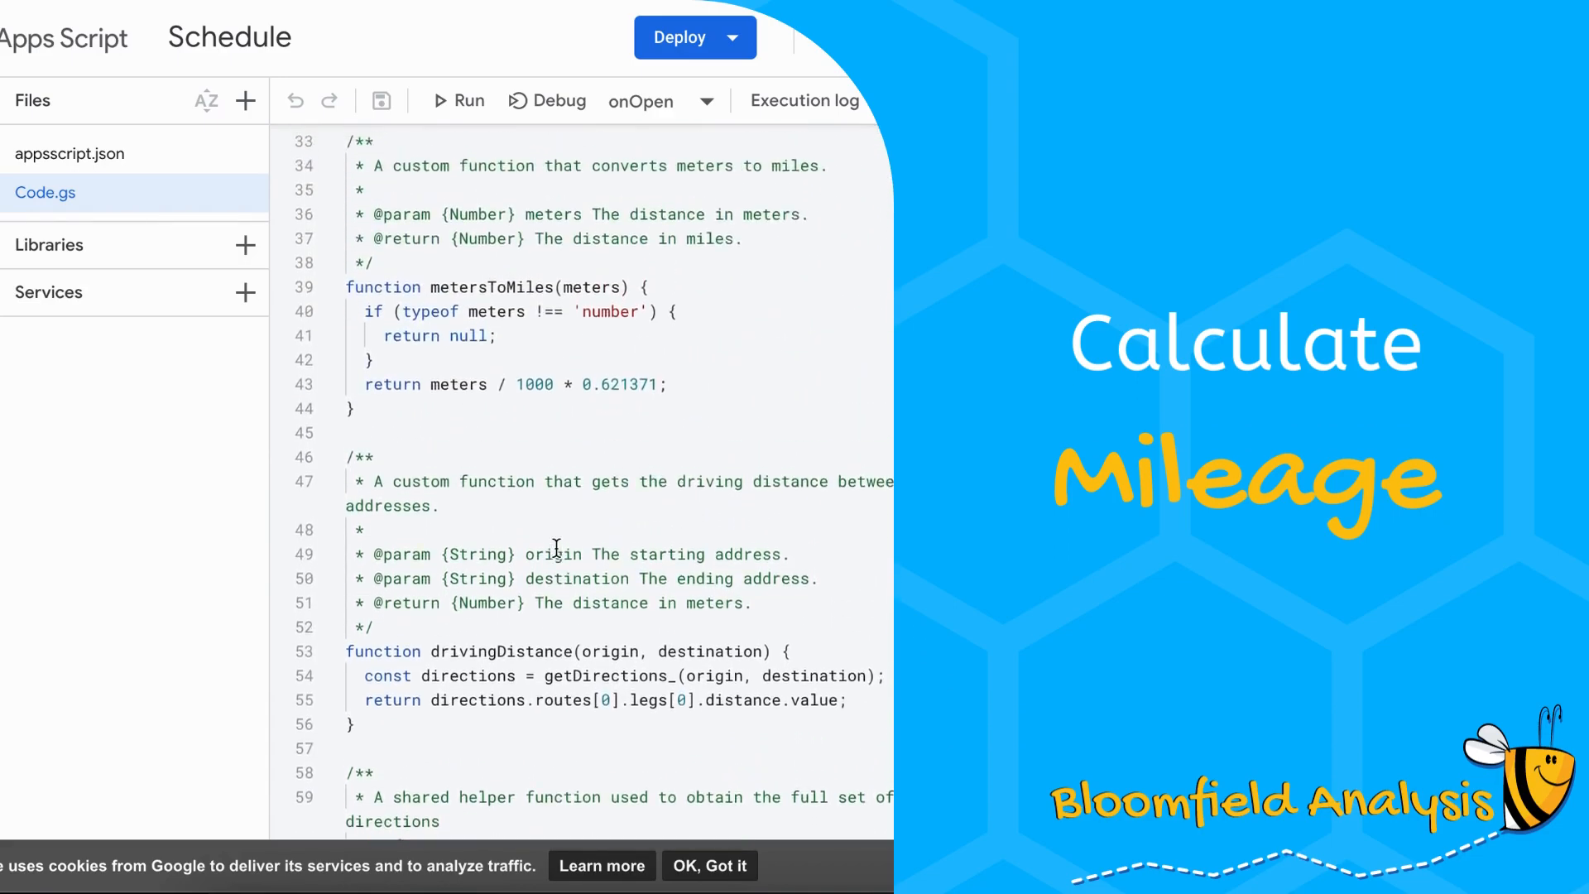
scroll(557, 548, "down", 4)
left_click(577, 465)
left_click(431, 437)
left_click_drag(439, 436, 573, 443)
left_click(514, 493)
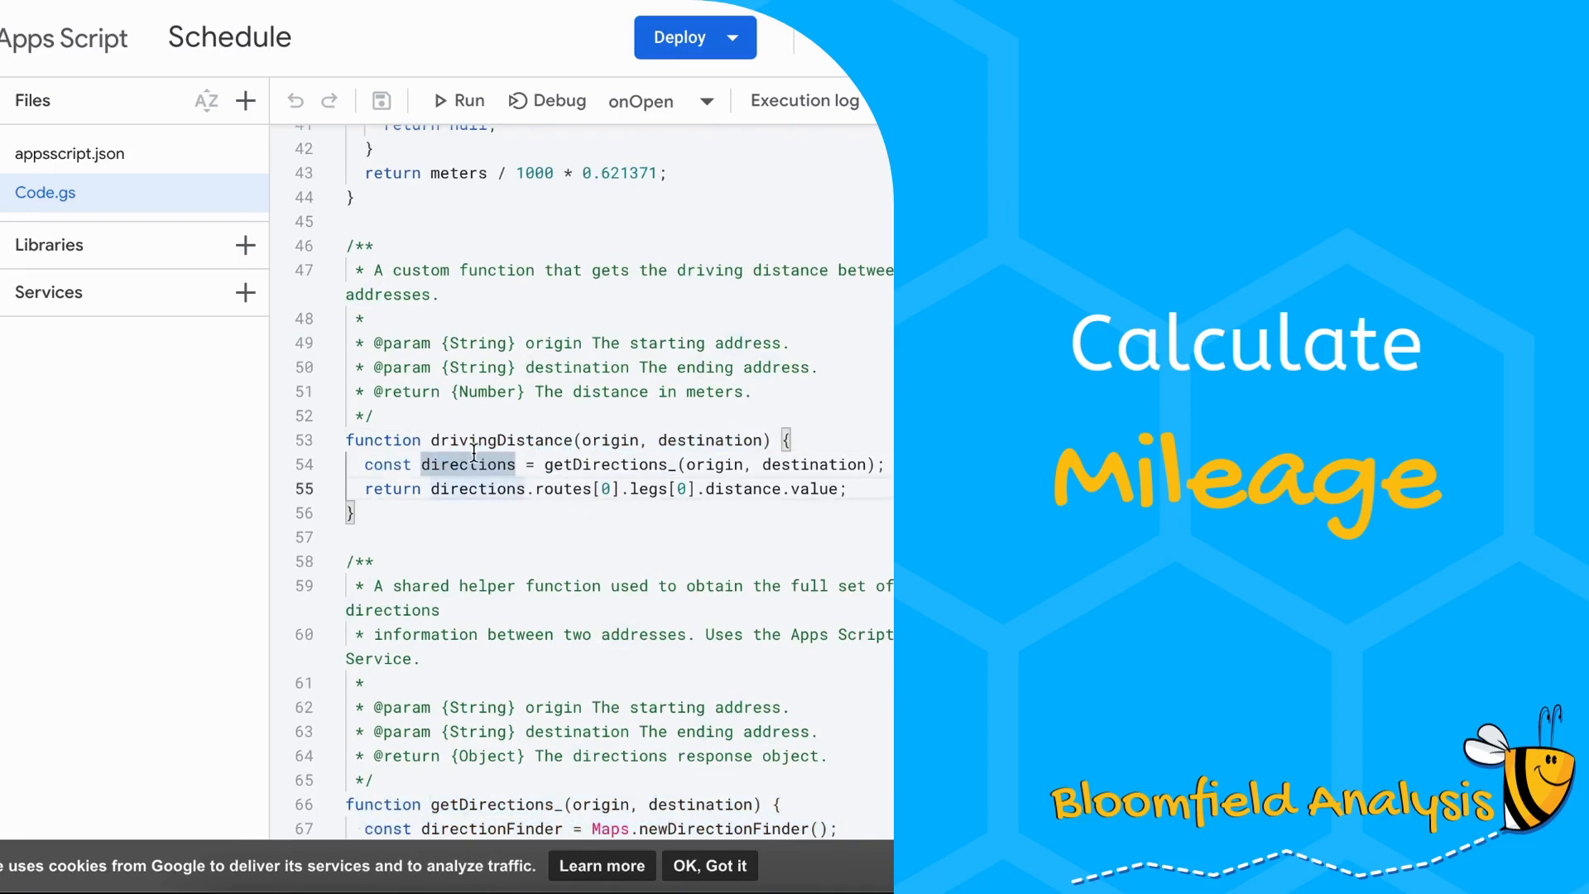
left_click(544, 466)
left_click_drag(544, 466, 677, 465)
left_click(810, 490)
double_click(810, 490)
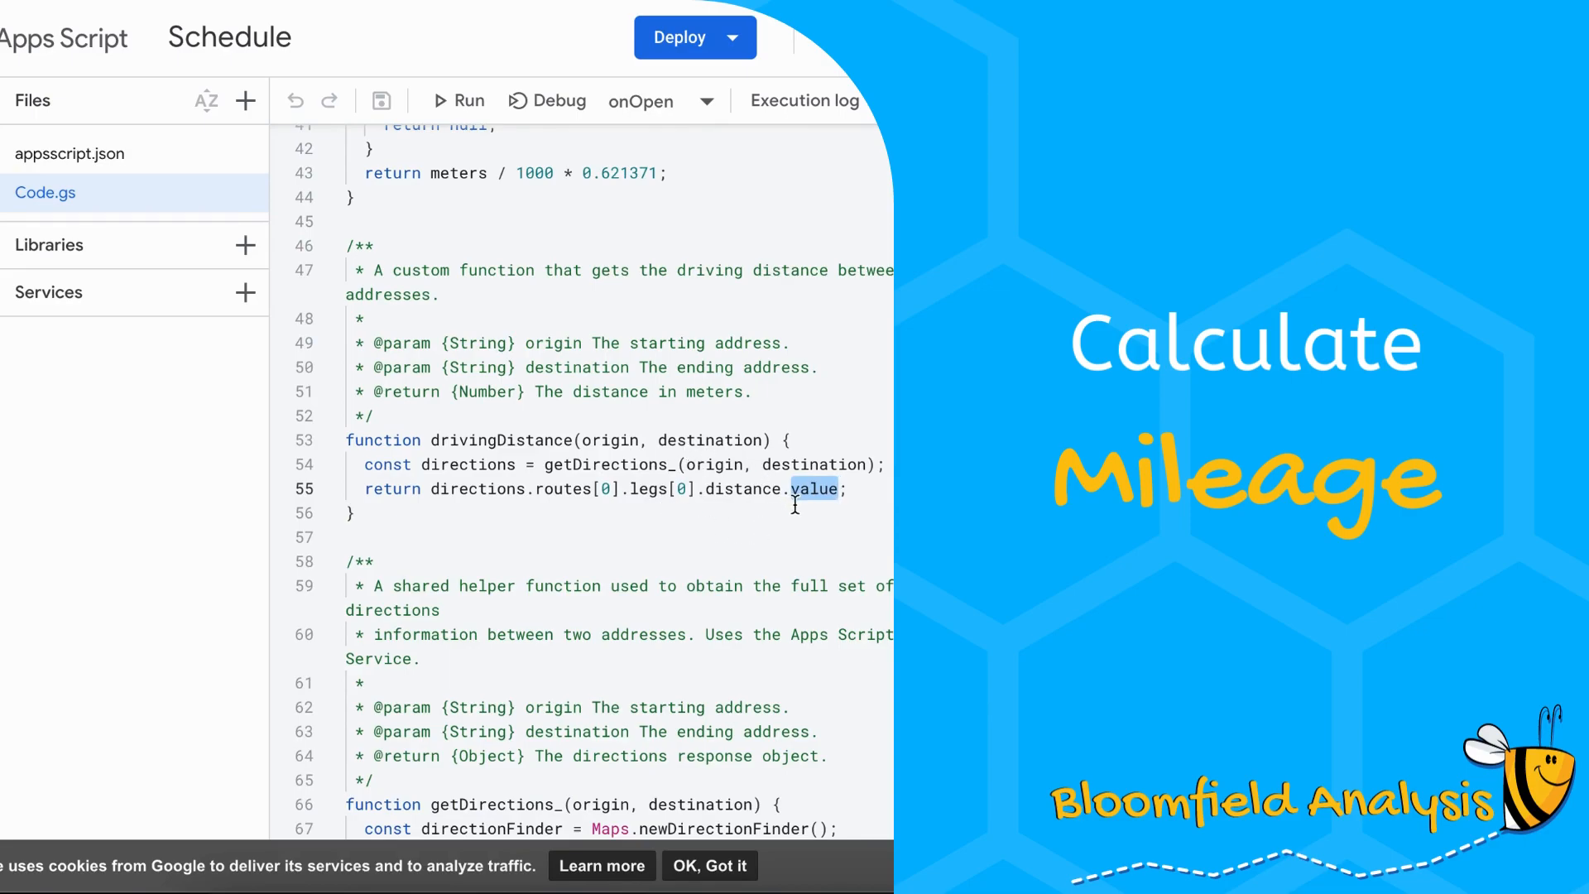
scroll(690, 483, "up", 3)
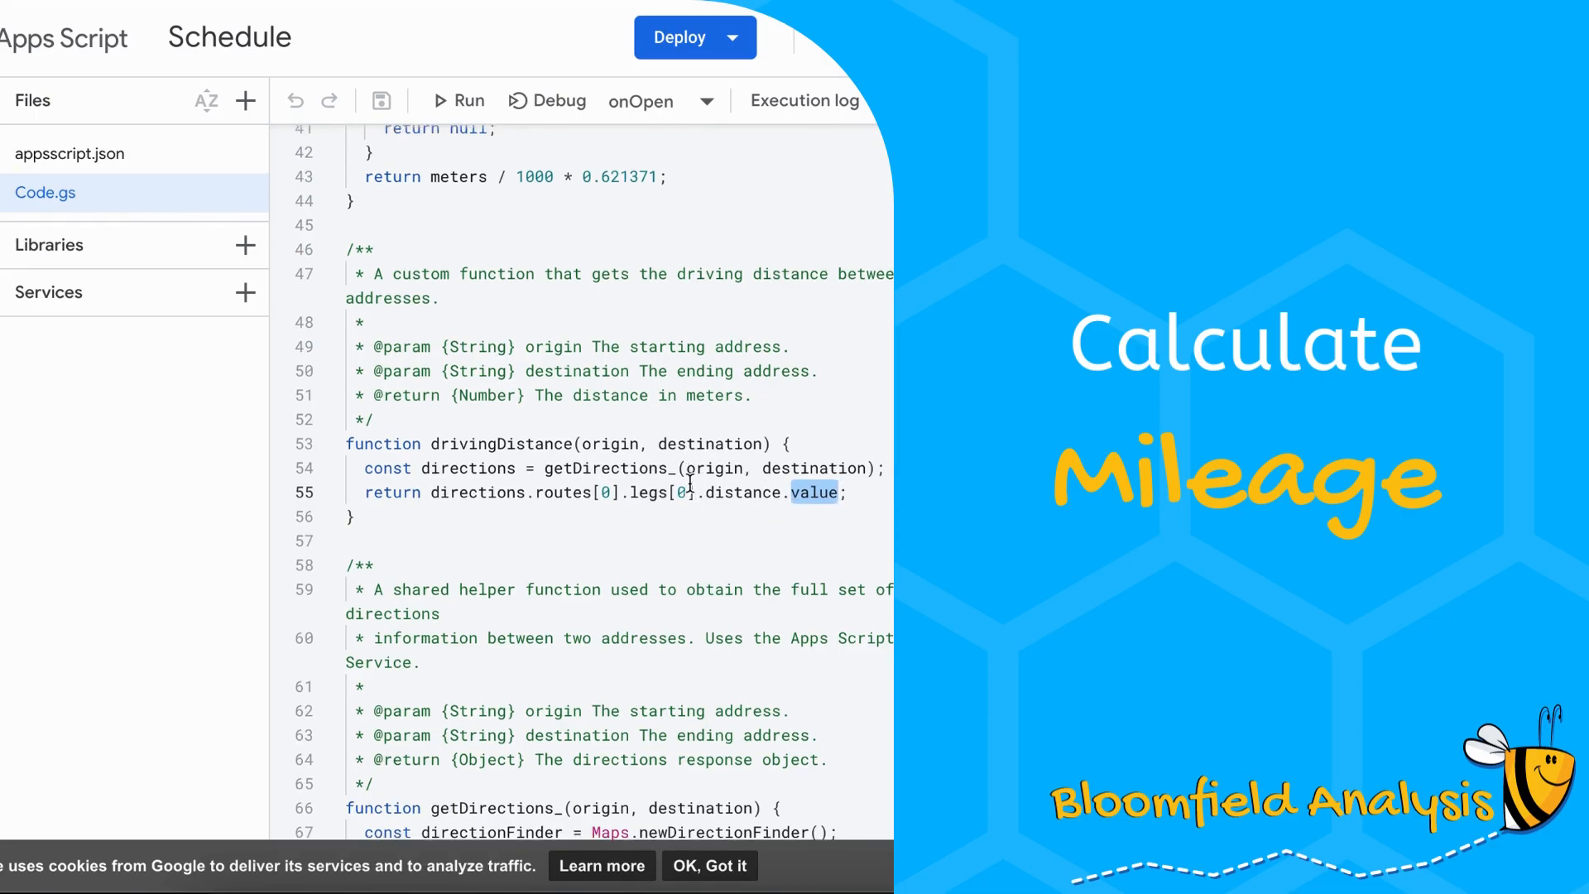
Examine the metersToMiles function in Code.gs, including its number check and the metres-to-miles conversion it returns
scroll(691, 483, "up", 2)
left_click(685, 482)
left_click(676, 520)
left_click(348, 412, "shift")
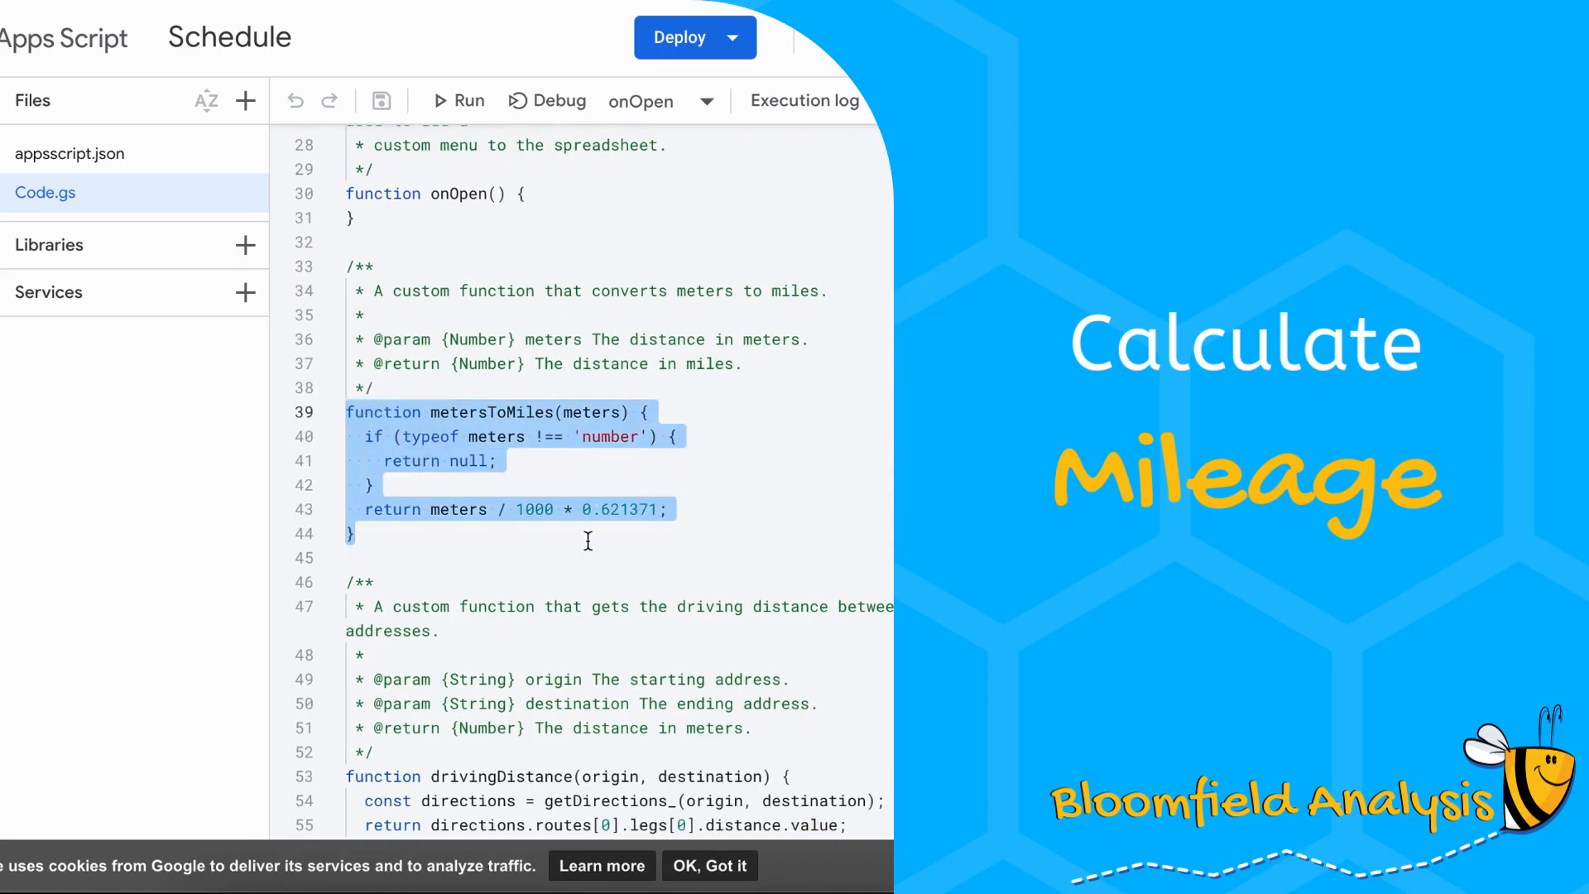
scroll(588, 540, "down", 1)
scroll(596, 497, "up", 2)
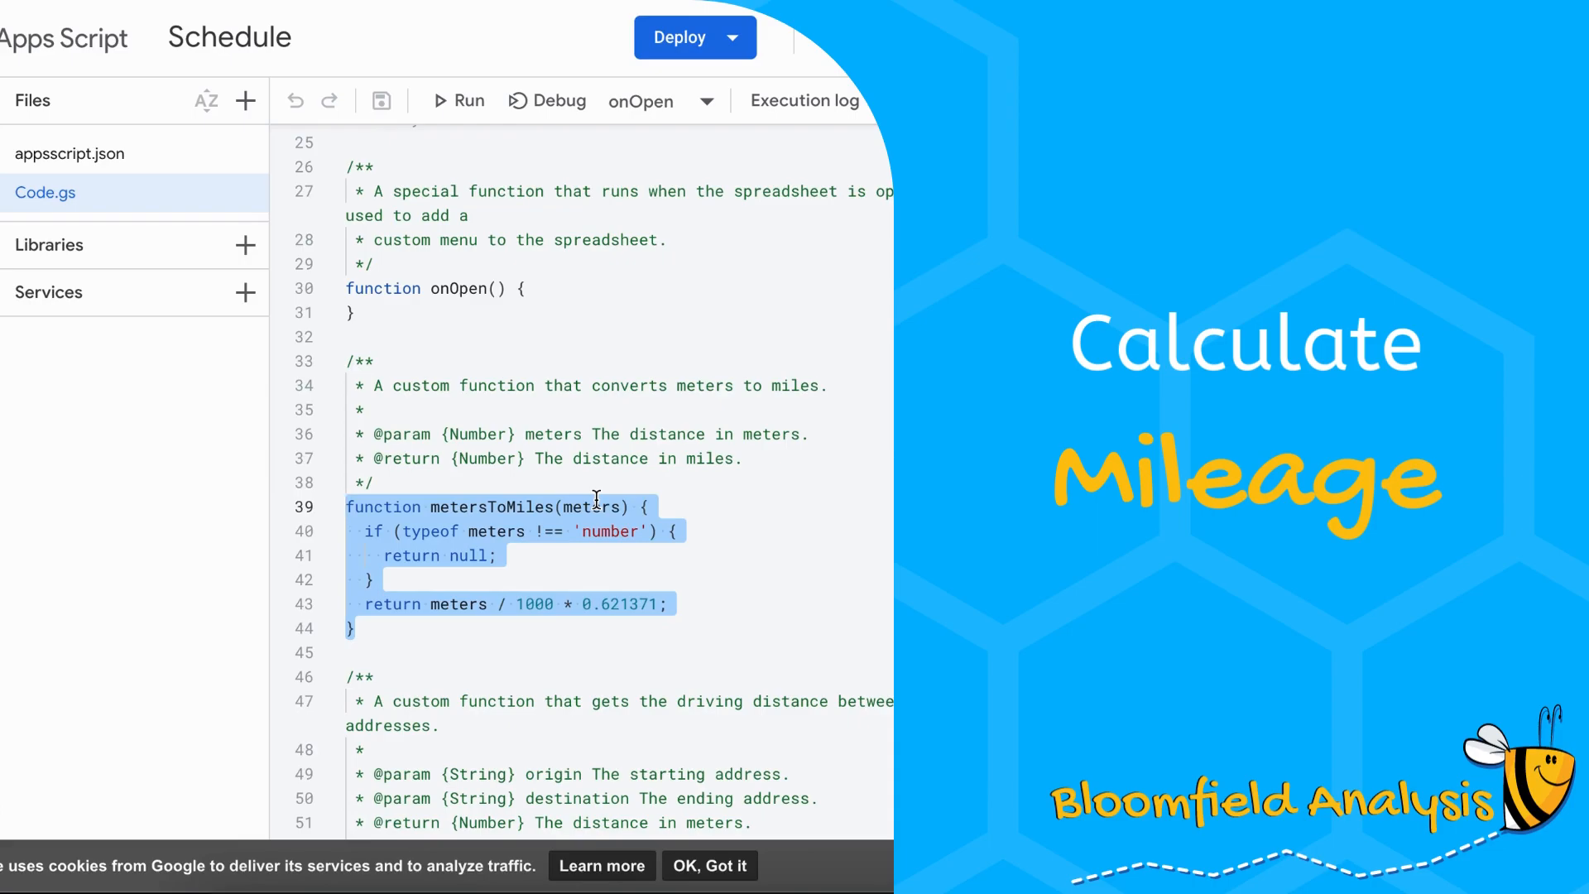
scroll(529, 403, "up", 1)
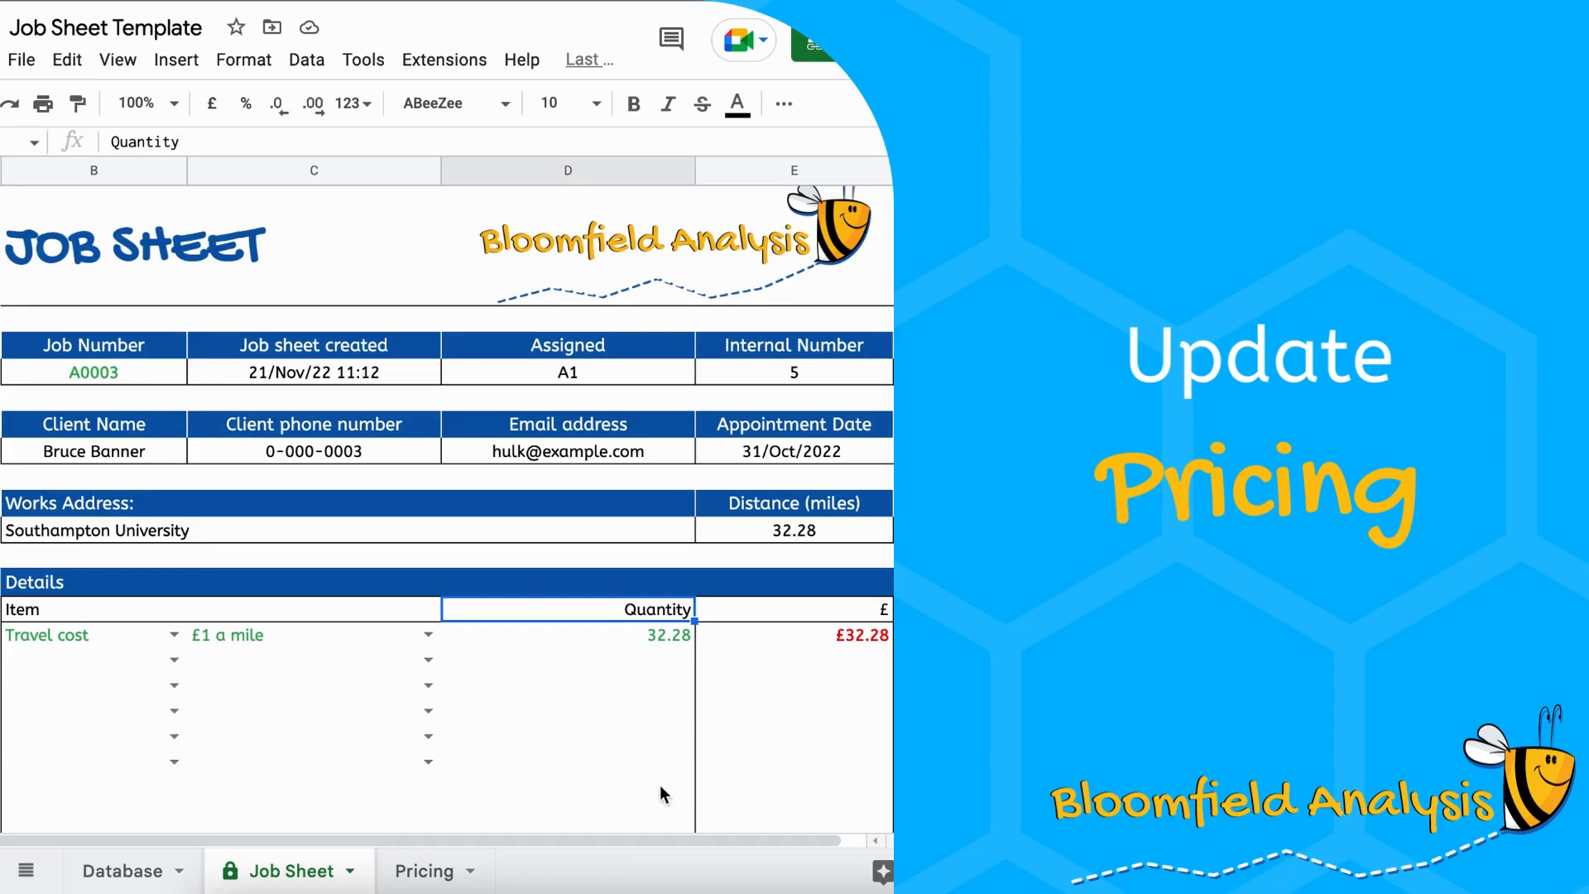
Add a Destruction line with the City option and a quantity of 1 below Travel cost on the job sheet
left_click(173, 659)
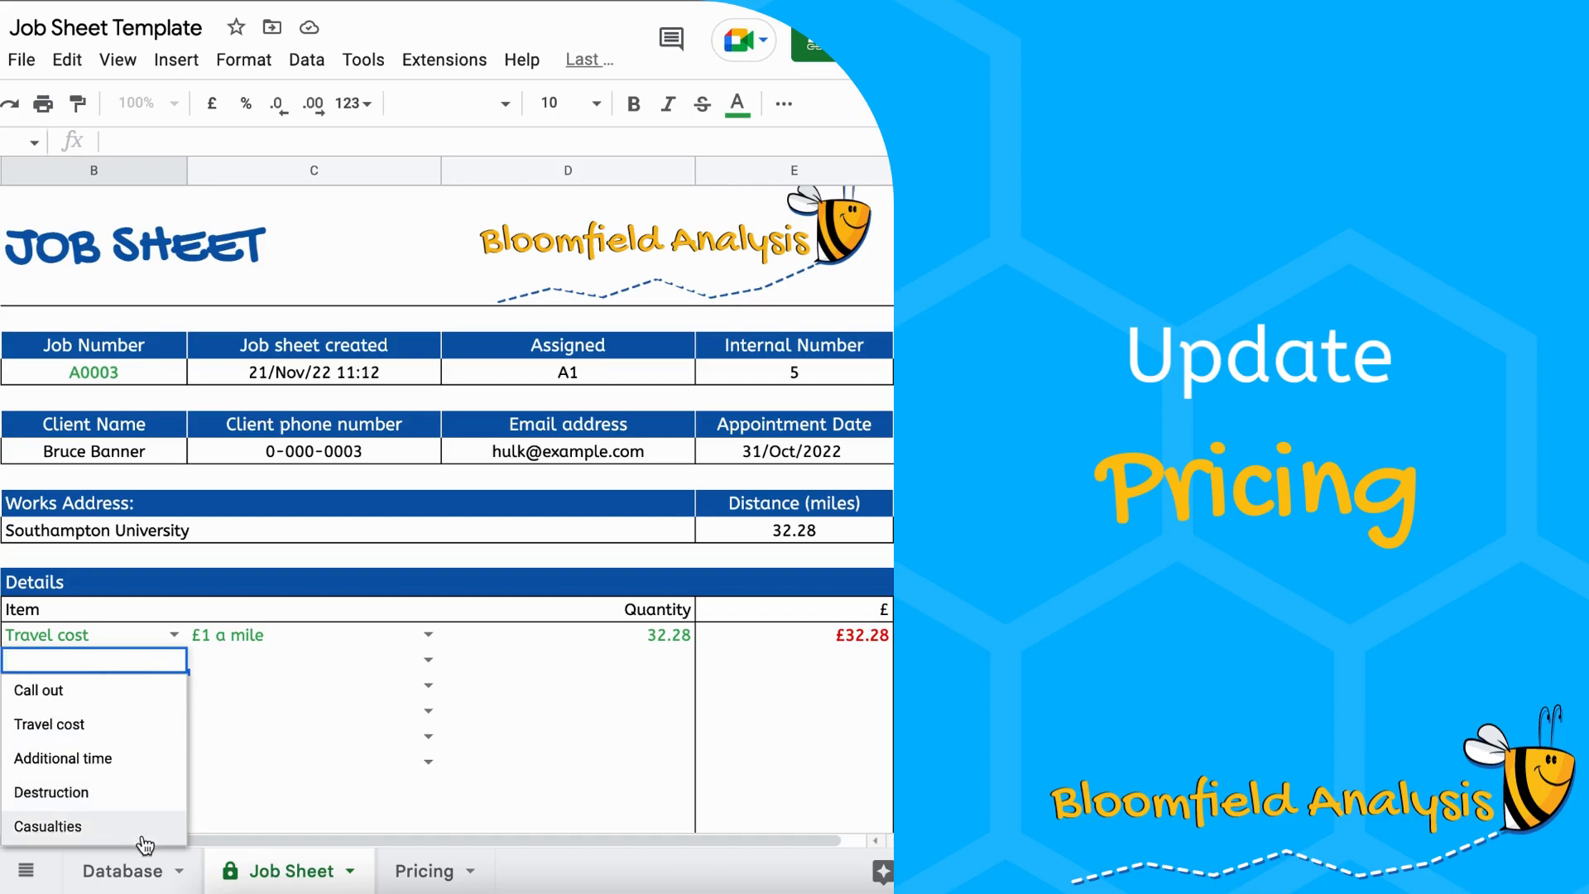
left_click(139, 801)
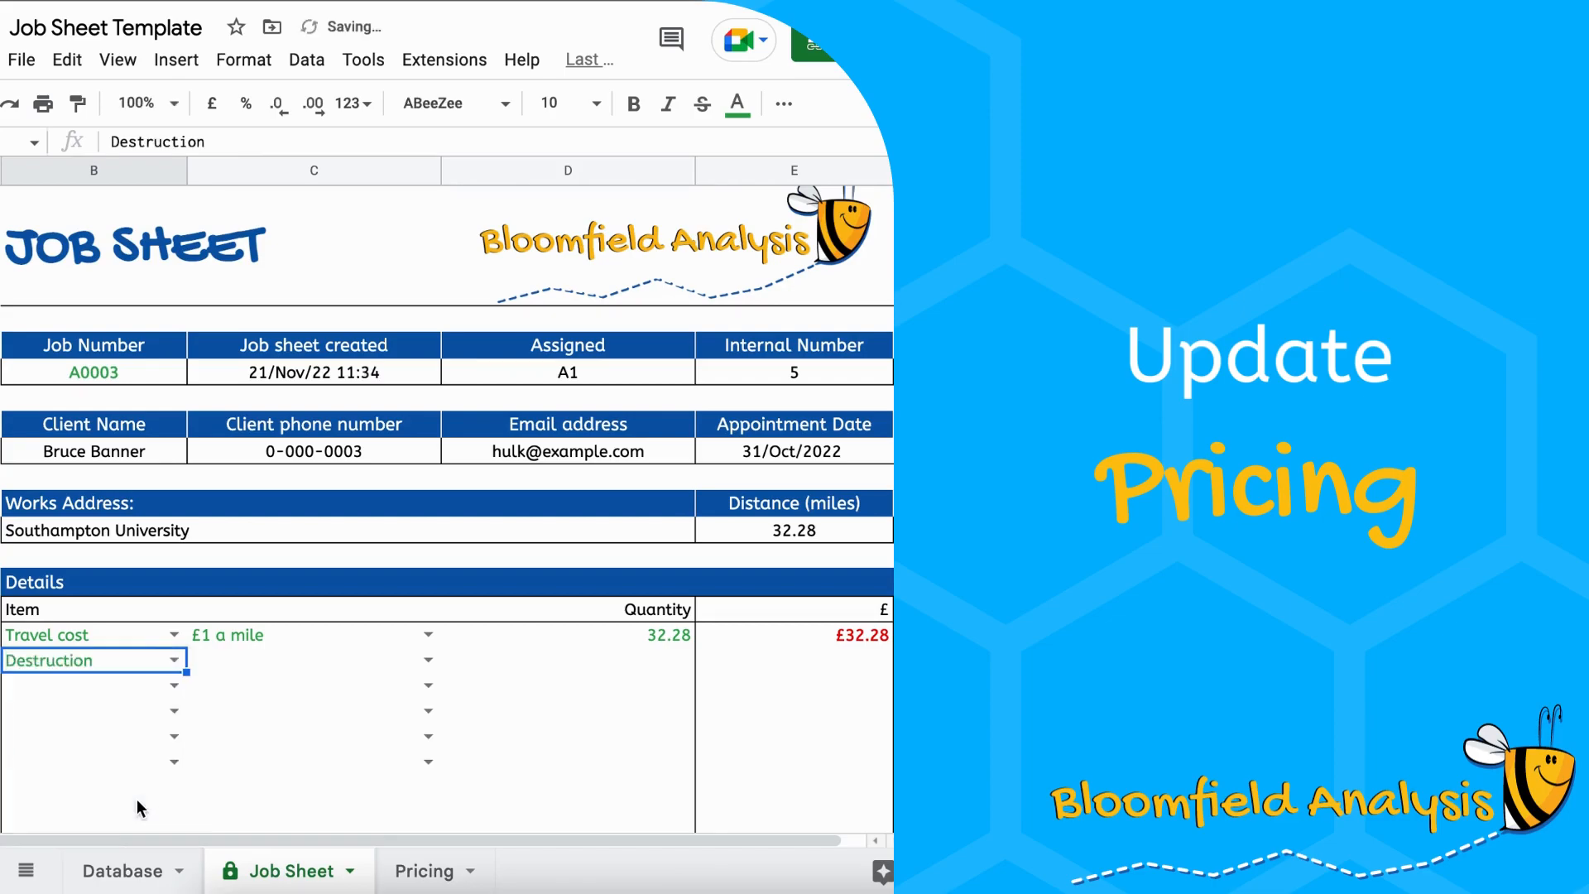
left_click(421, 661)
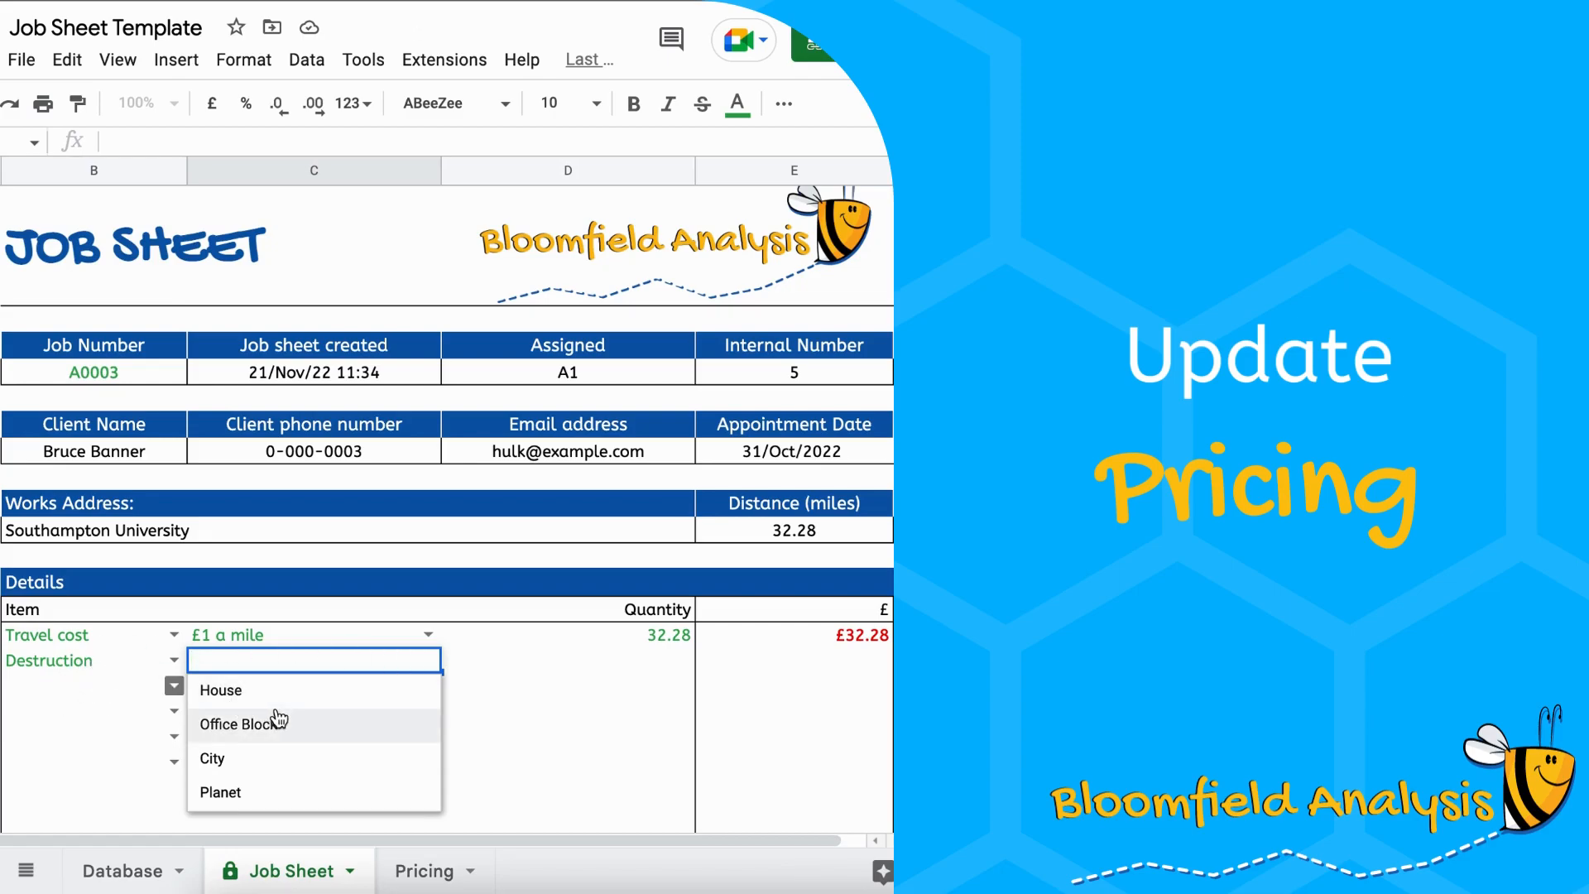
left_click(301, 760)
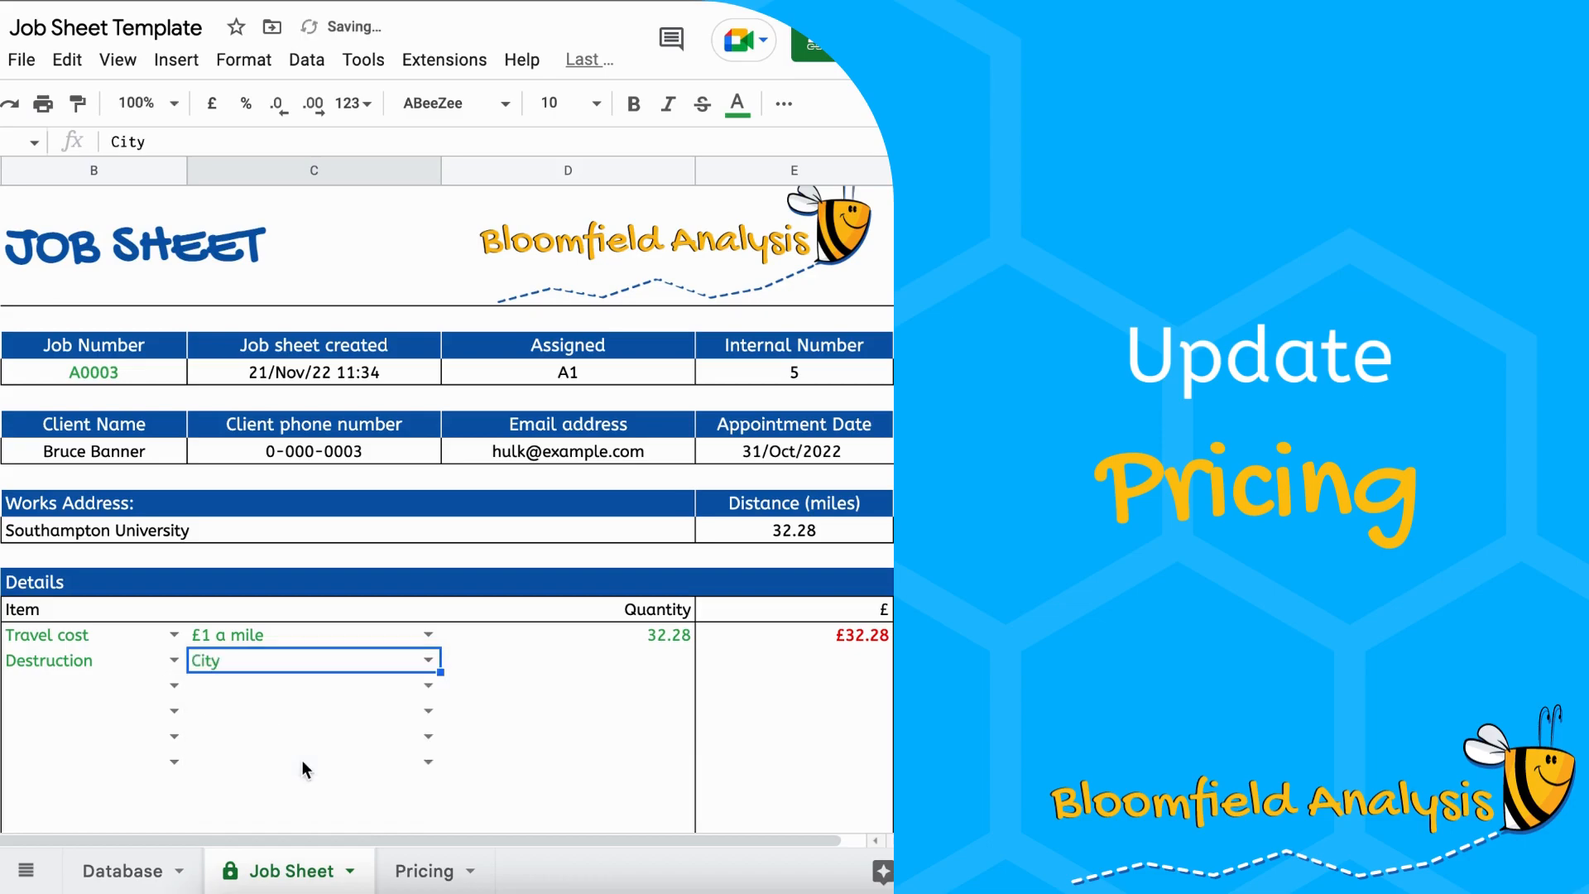
left_click(493, 669)
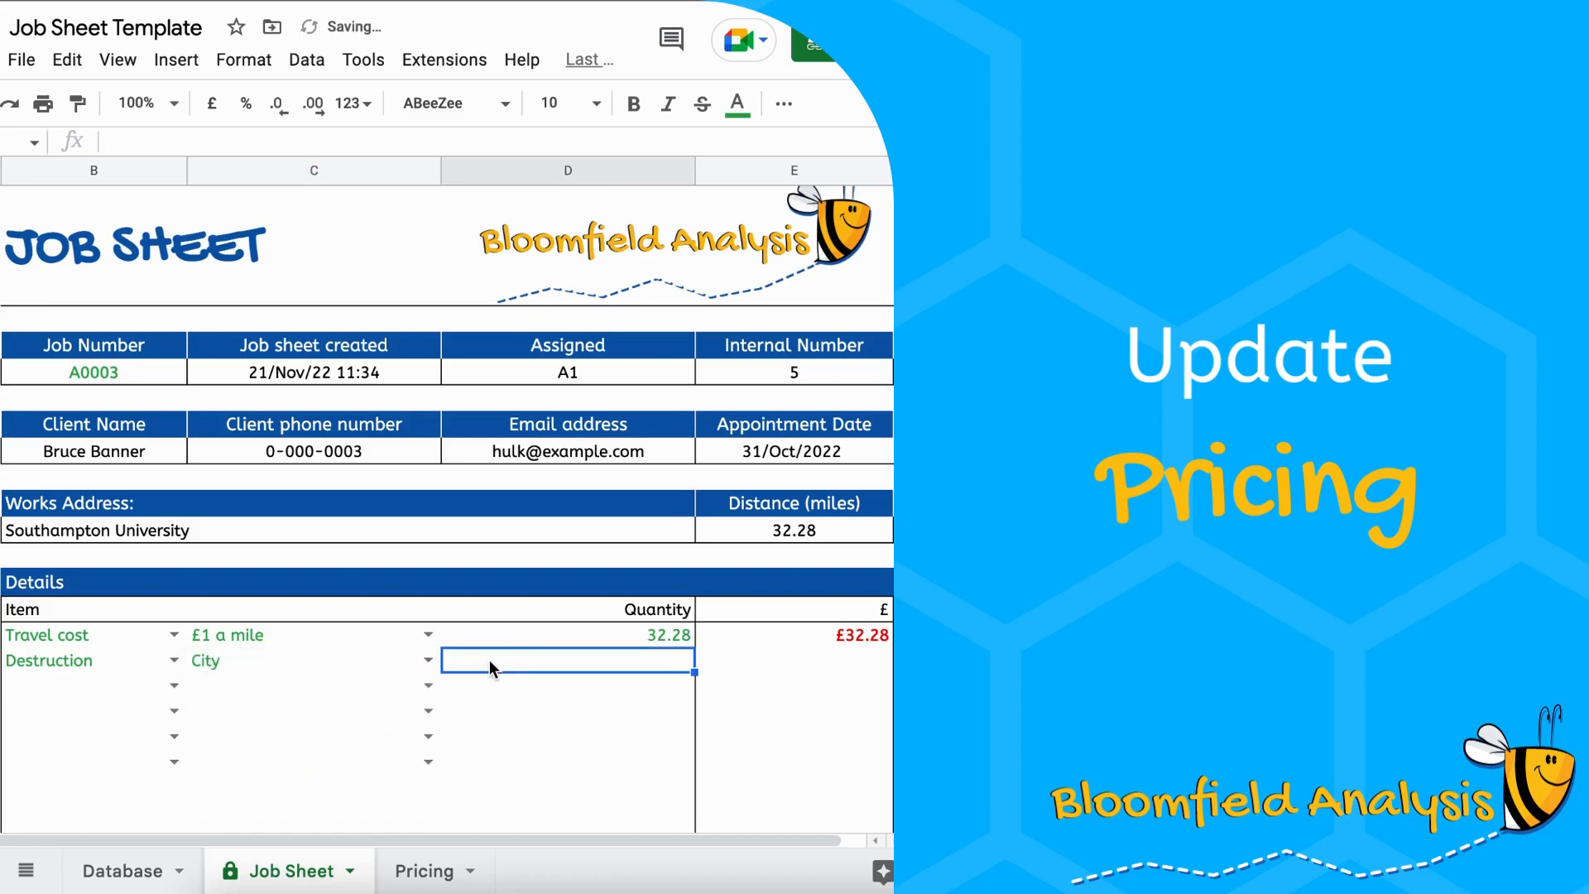
type("1")
key("Return")
left_click(499, 668)
Add a Casualties line with the Men option and a quantity of 2 below the Destruction line
left_click(173, 685)
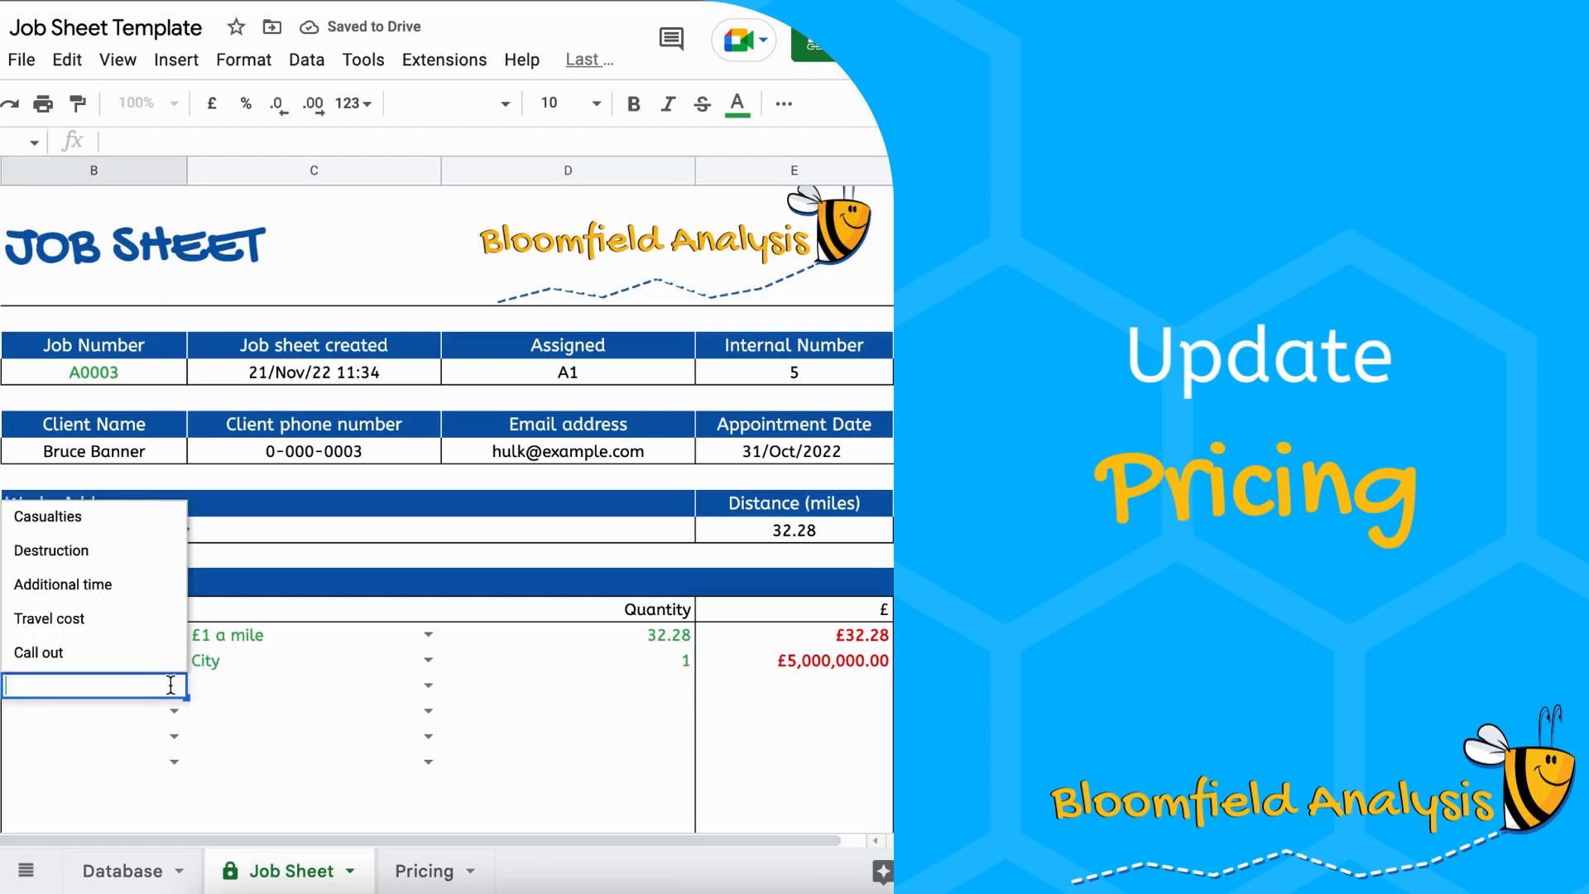
left_click(128, 522)
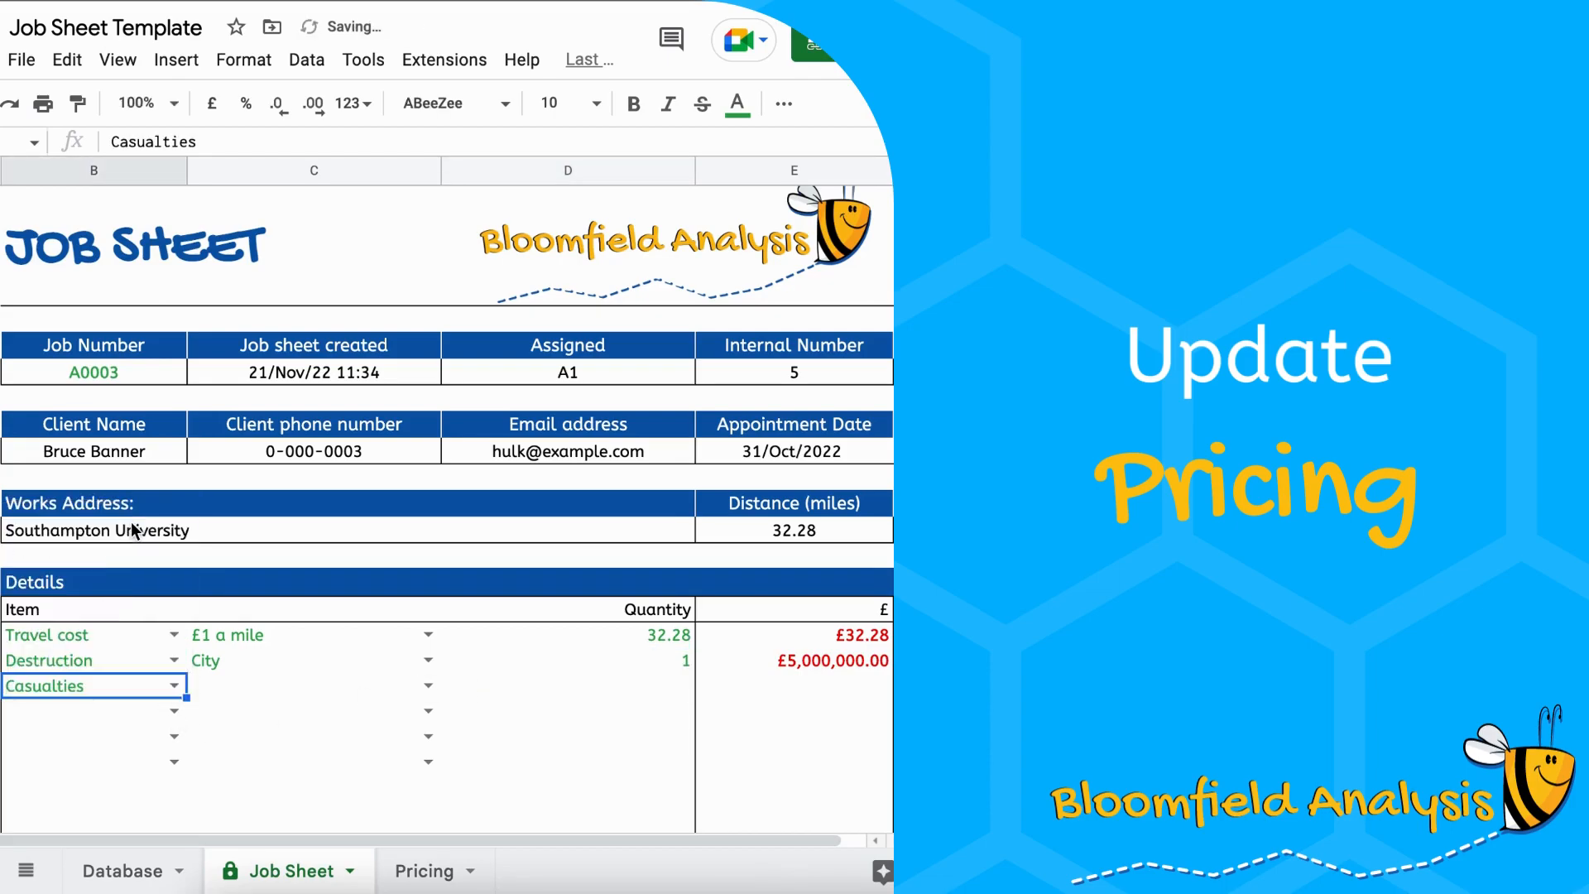
left_click(428, 685)
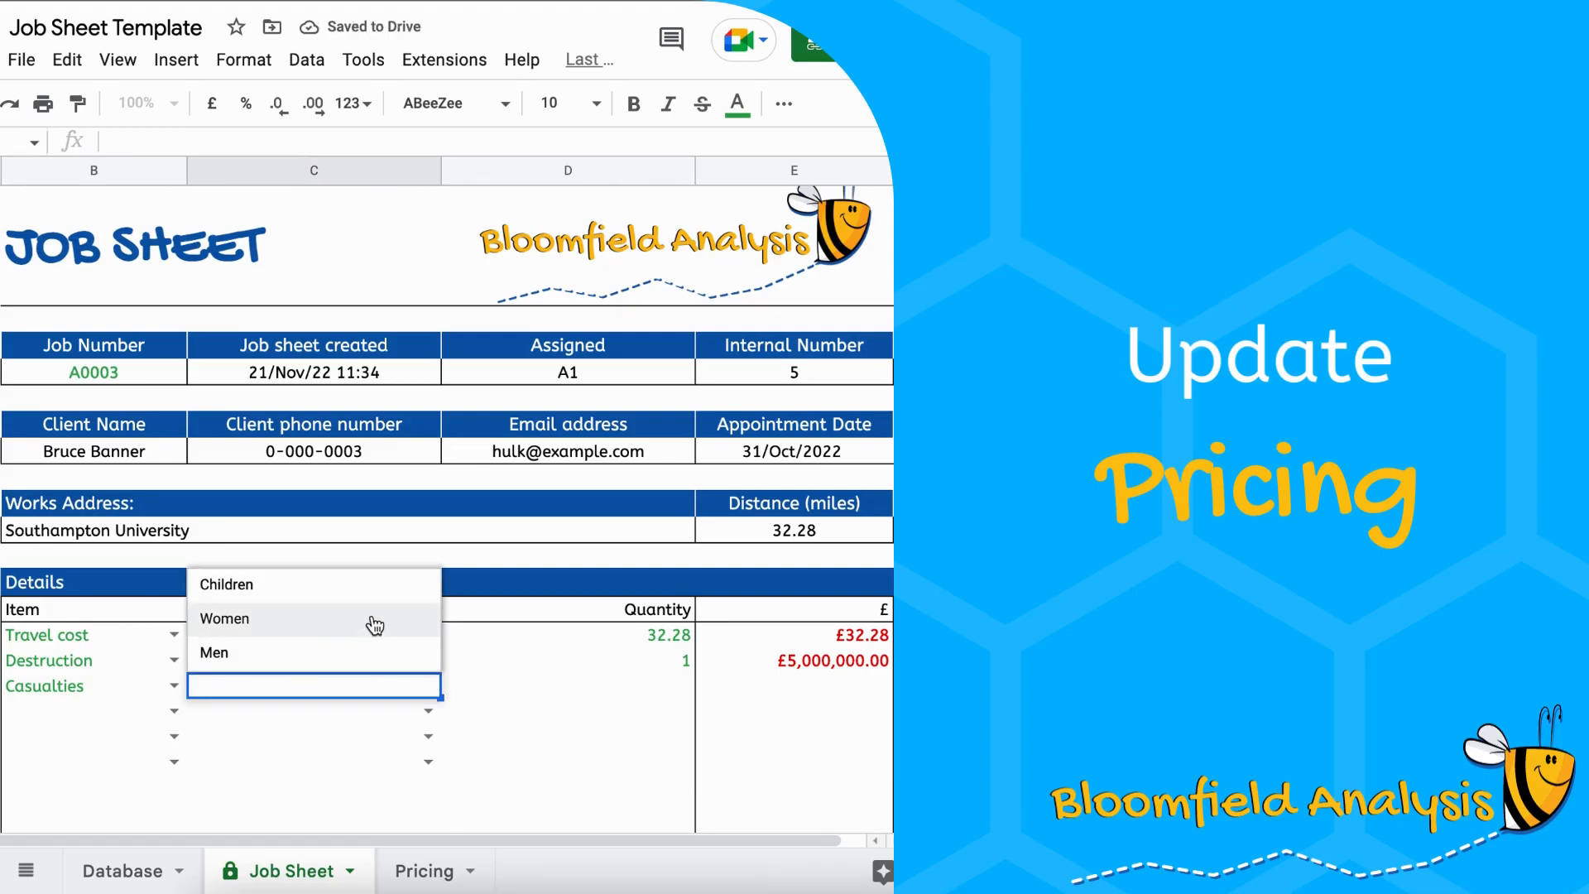
left_click(373, 654)
left_click(530, 693)
type("2")
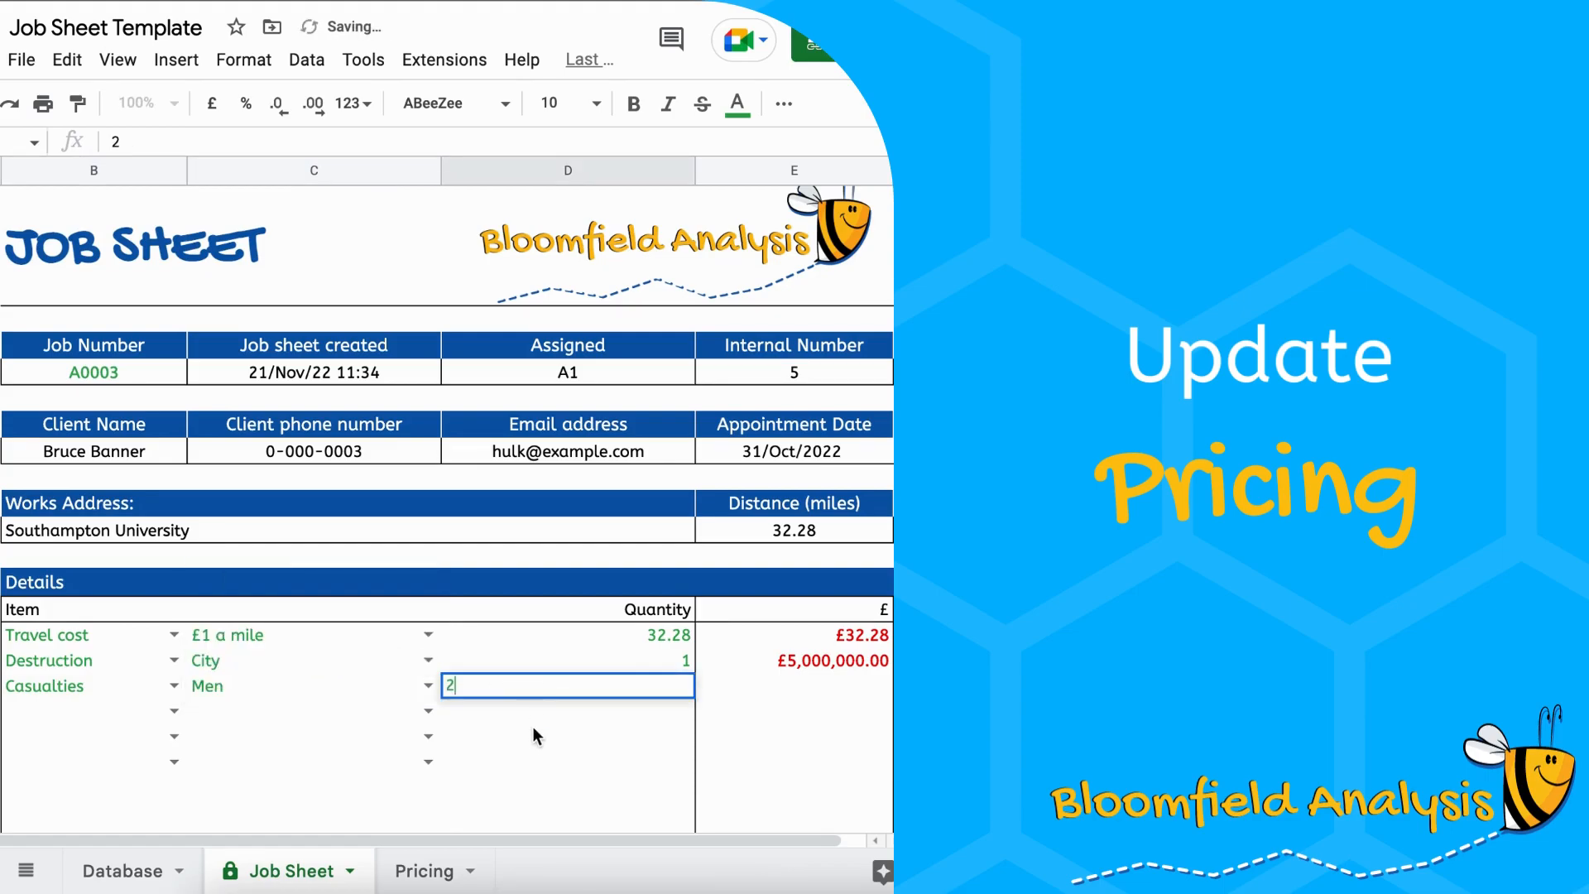
left_click(533, 737)
Add a second Casualties line with the Women option and a quantity of 1
left_click(171, 717)
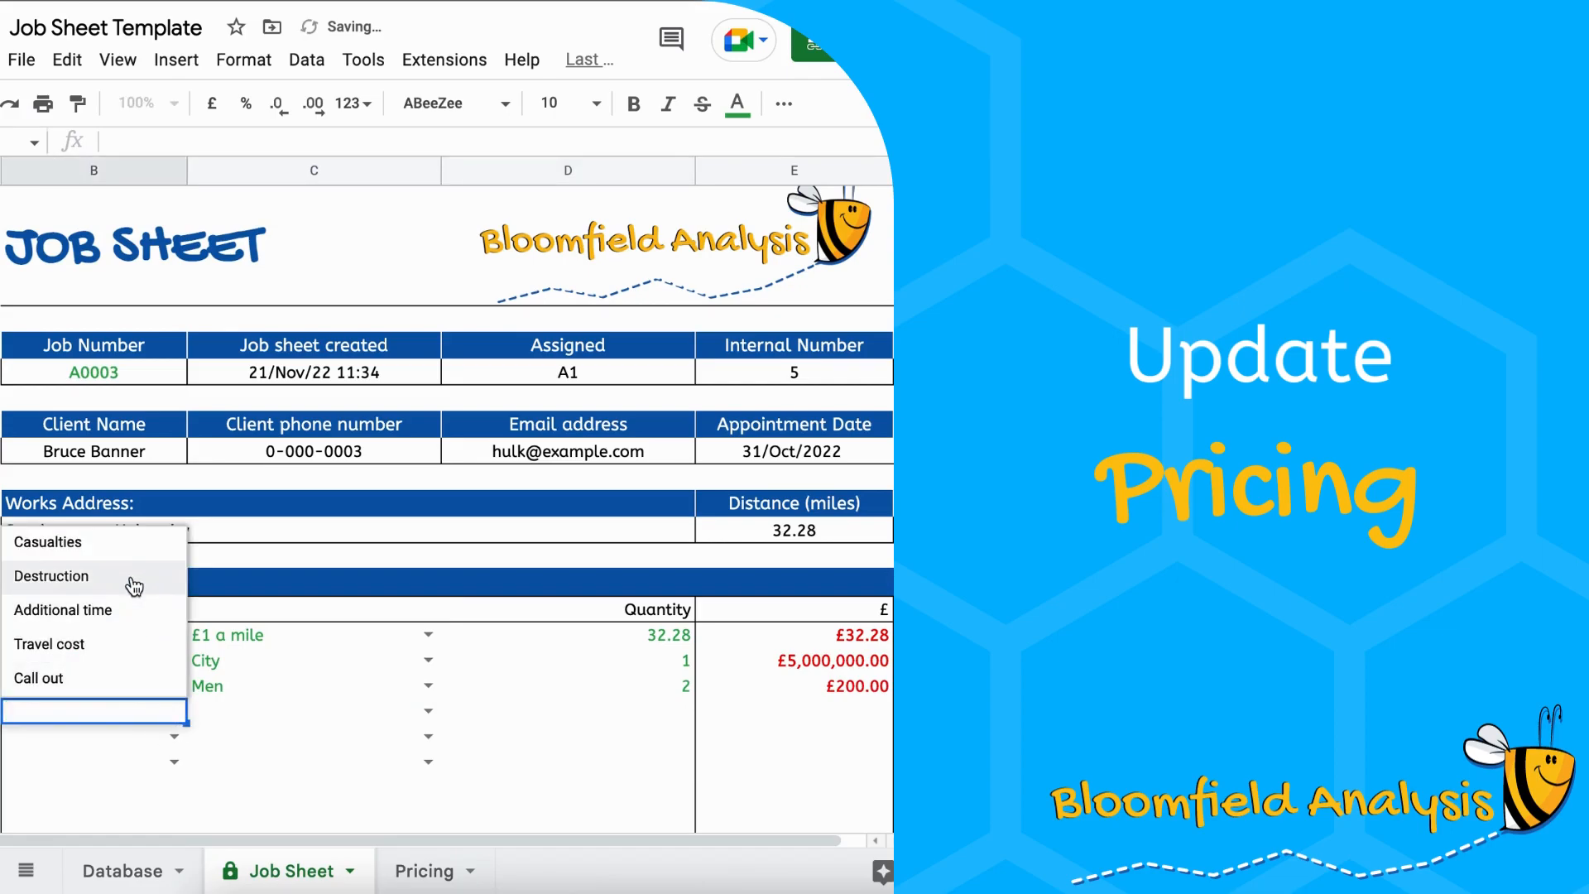
left_click(128, 542)
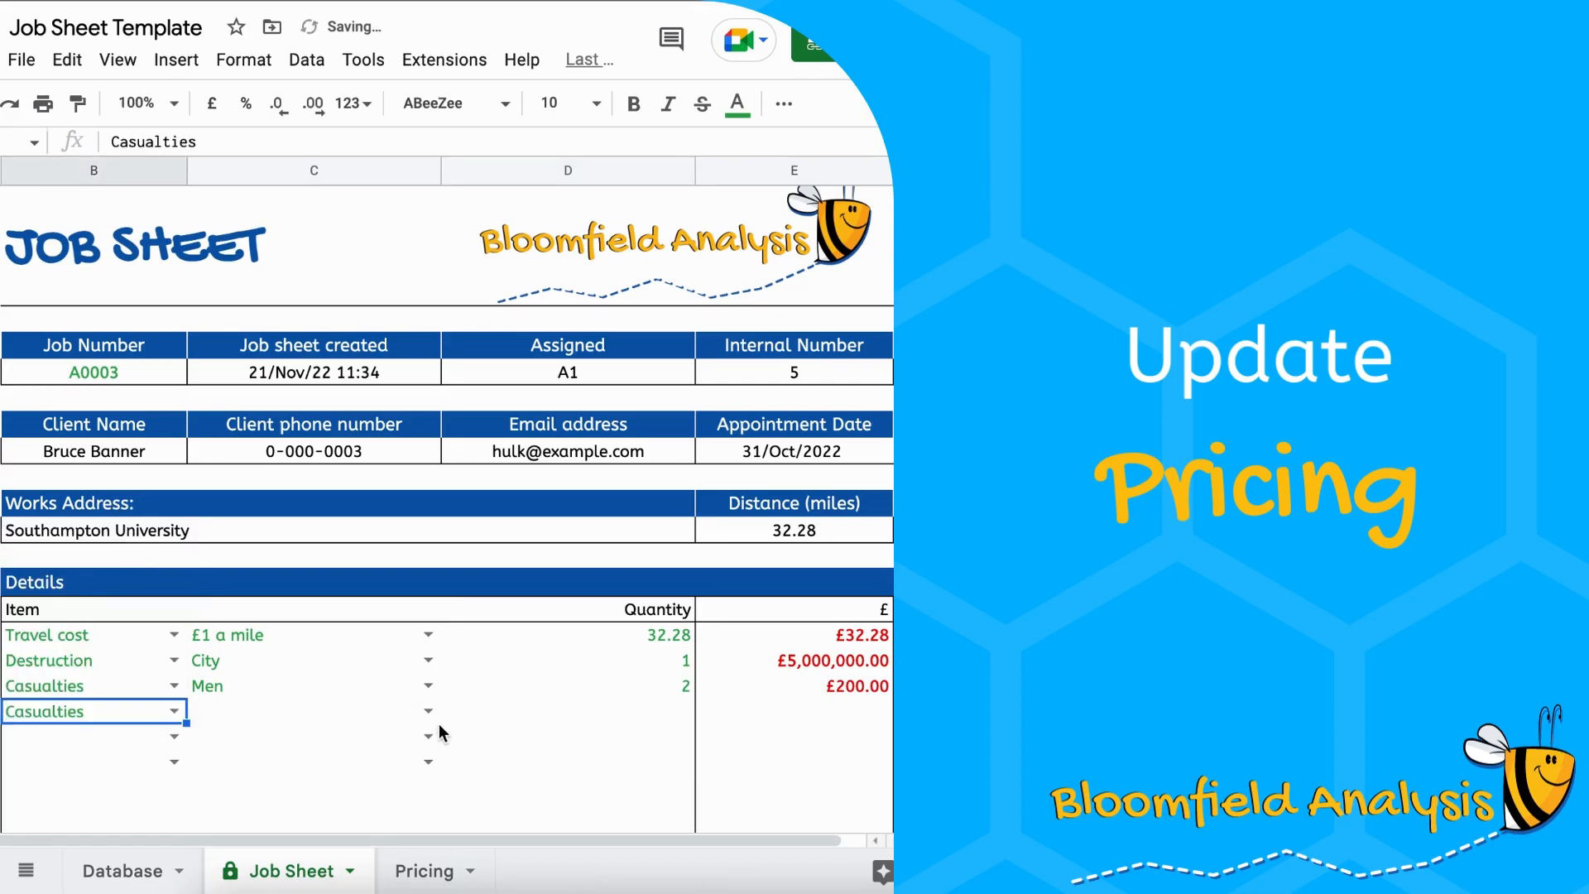
left_click(428, 711)
left_click(366, 647)
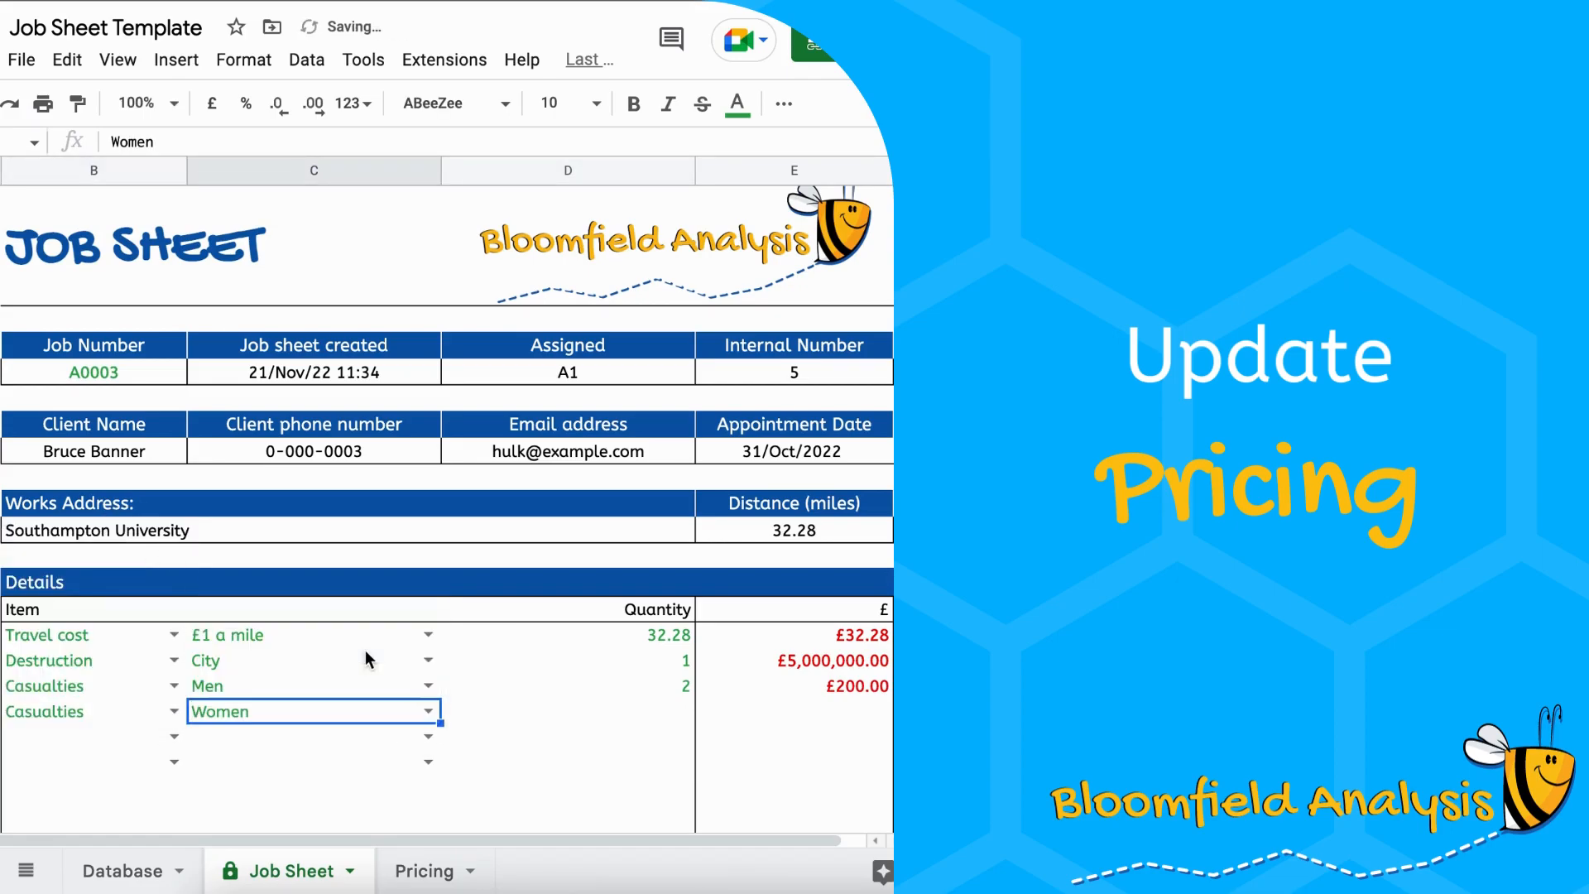
left_click(494, 720)
type("1")
left_click(495, 747)
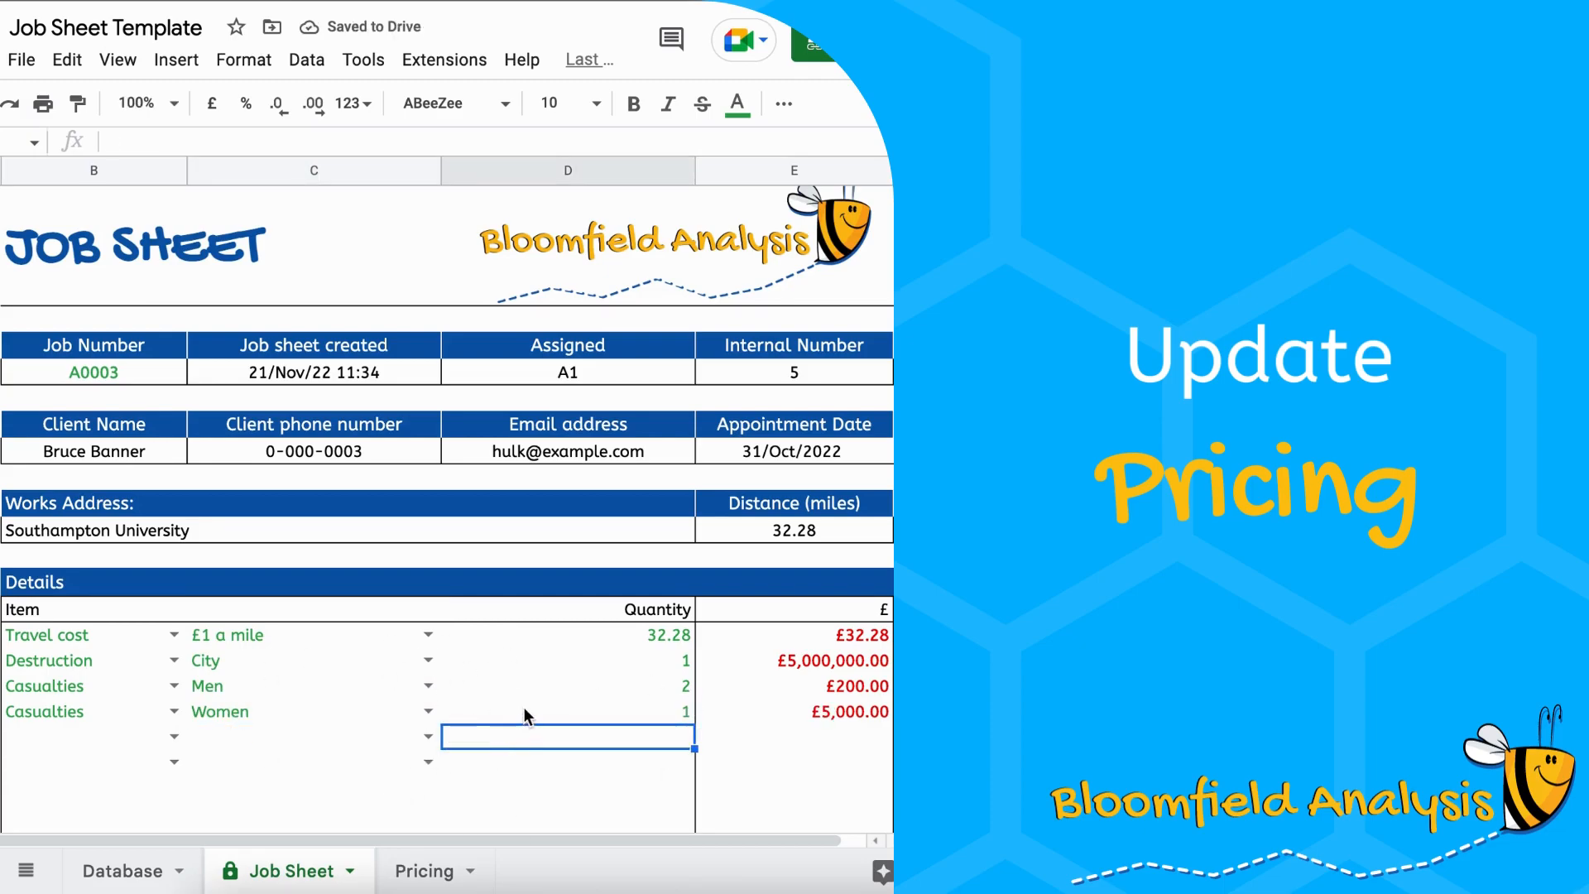
Examine the top-level and second drop-down columns on the Pricing sheet
left_click(424, 874)
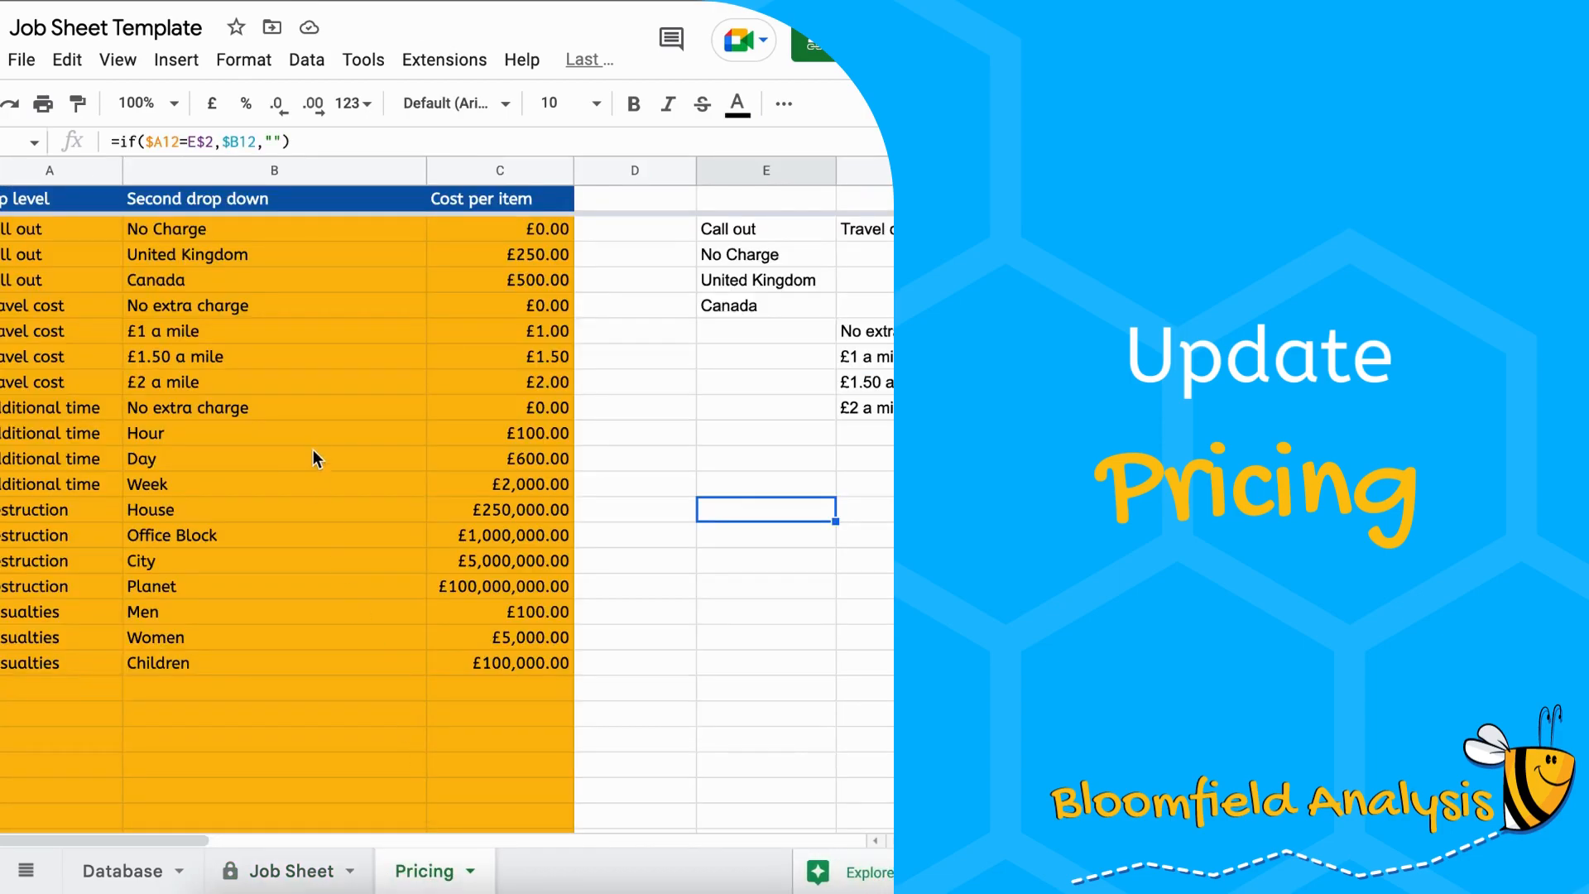
left_click_drag(66, 239, 98, 697)
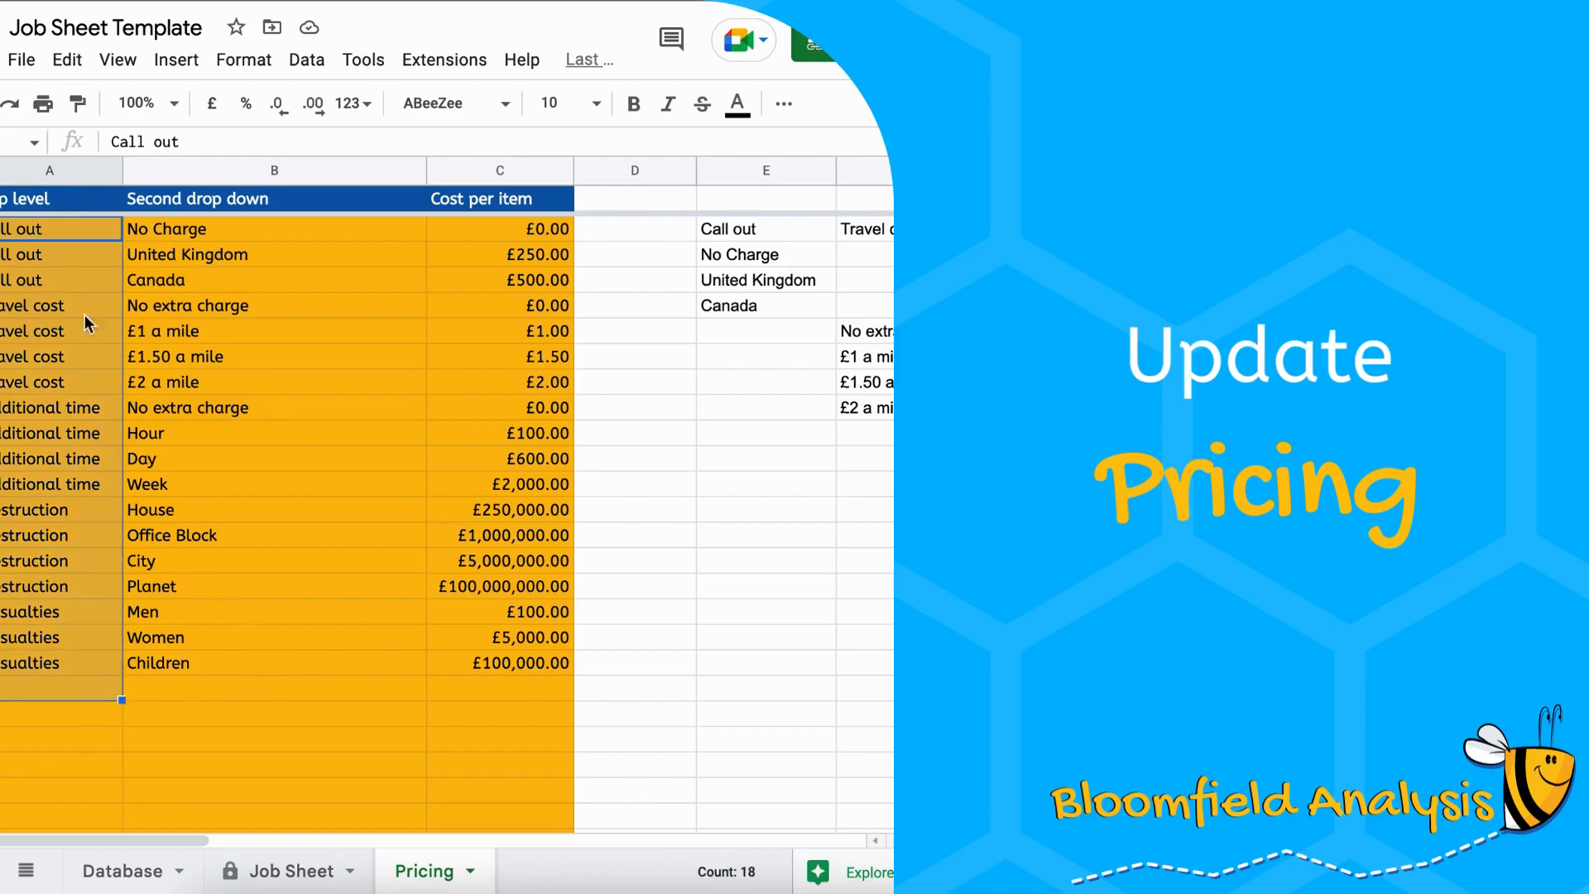
left_click(209, 229)
left_click_drag(208, 230, 256, 769)
left_click(195, 687)
Add a Casualties entry named Pet Dogs with a cost per item of 1500000 in the first empty pricing row
left_click(60, 690)
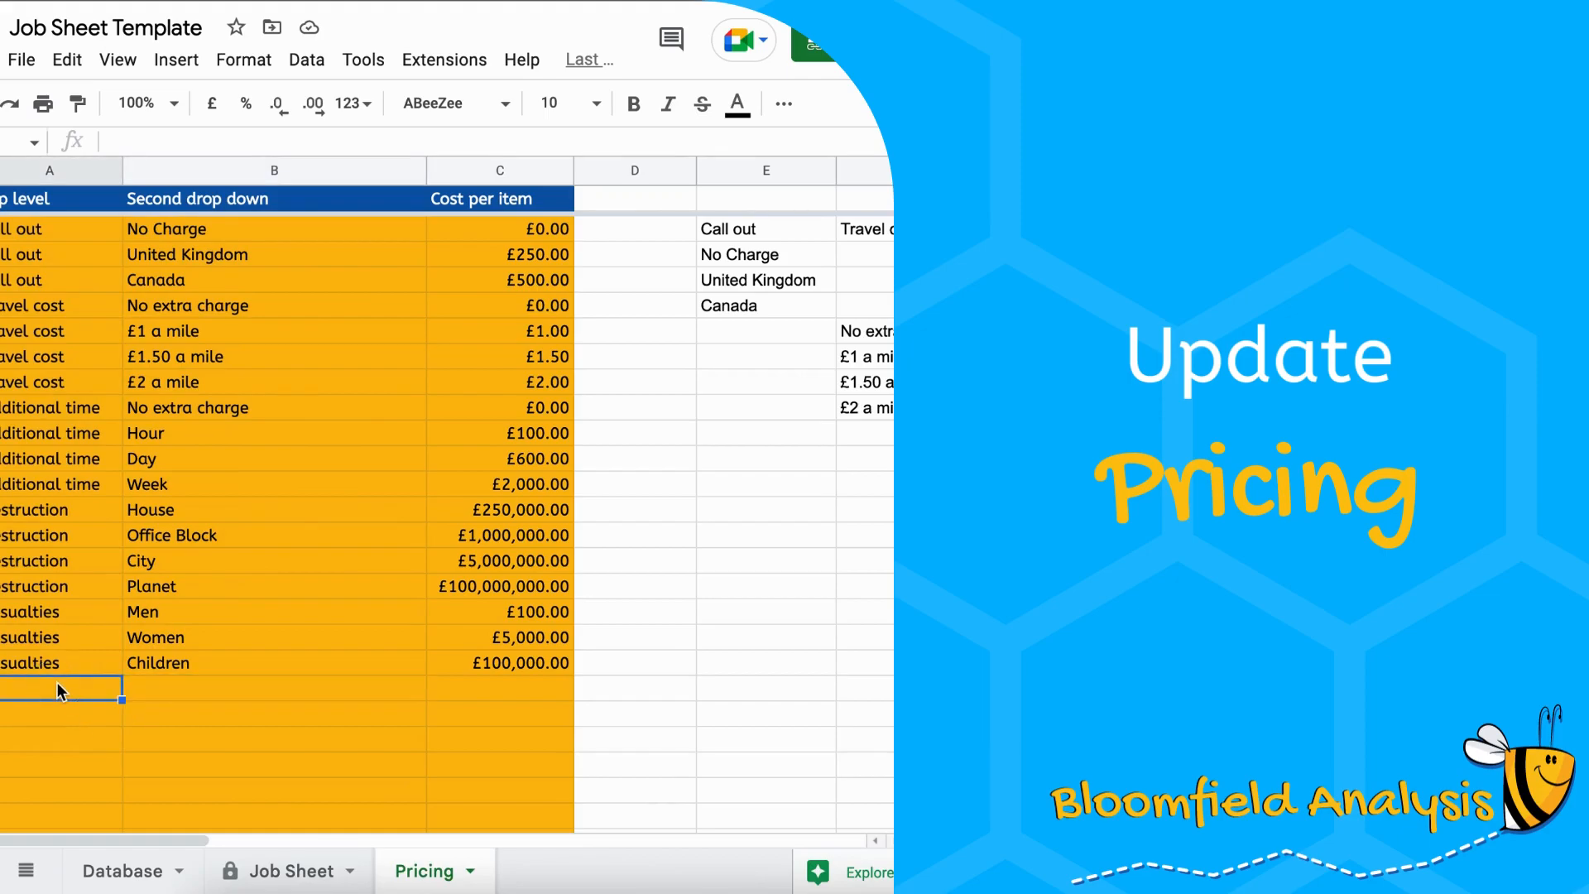
type("Casualties")
key("Tab")
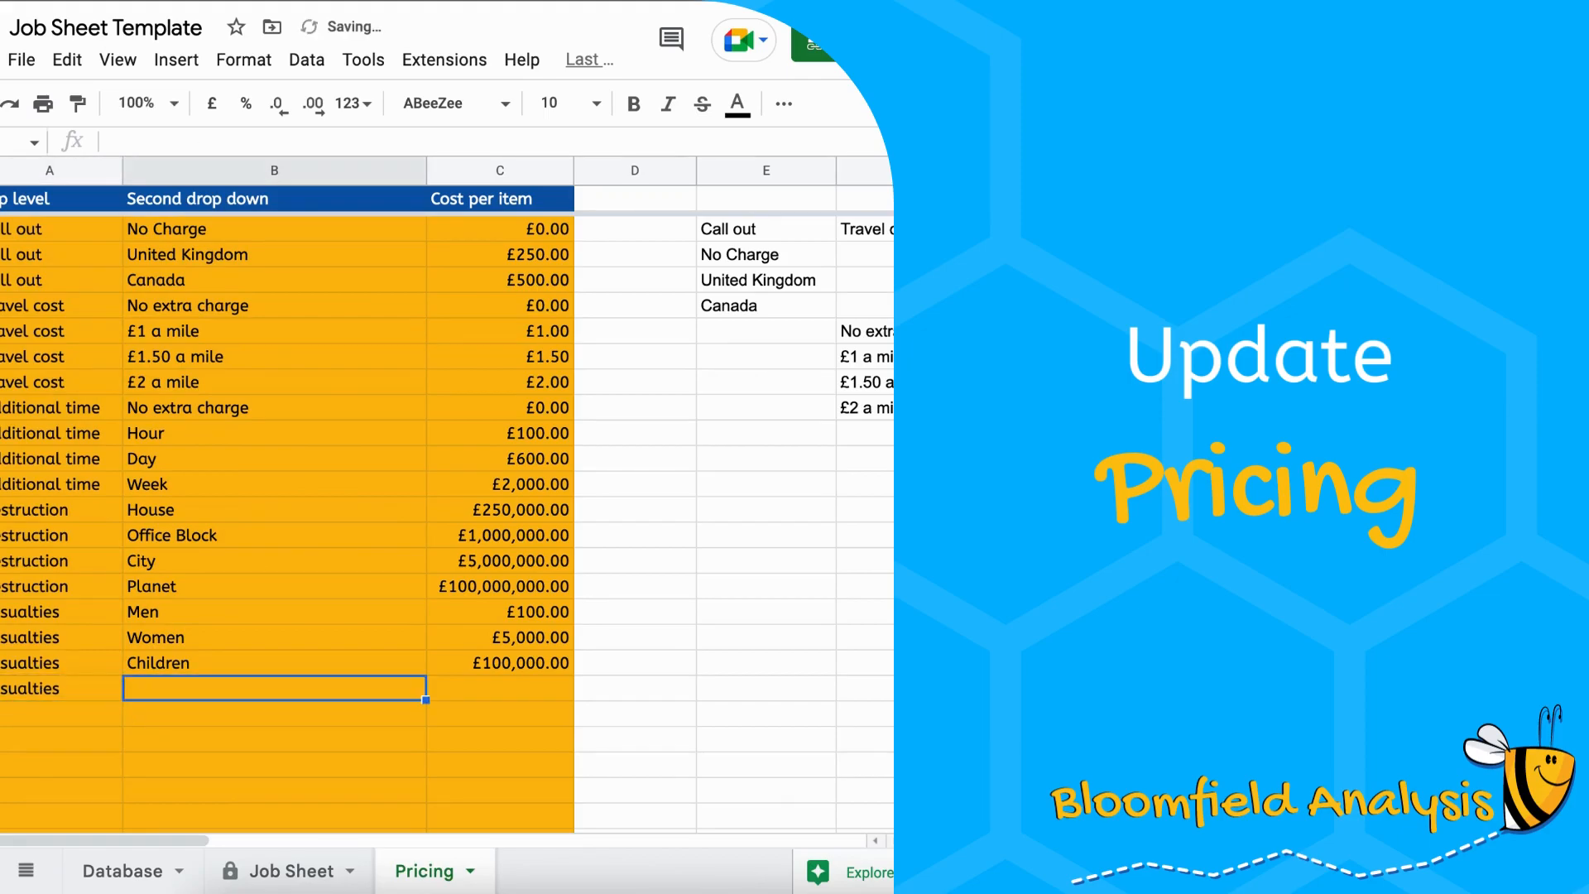
type("Pet Dogs")
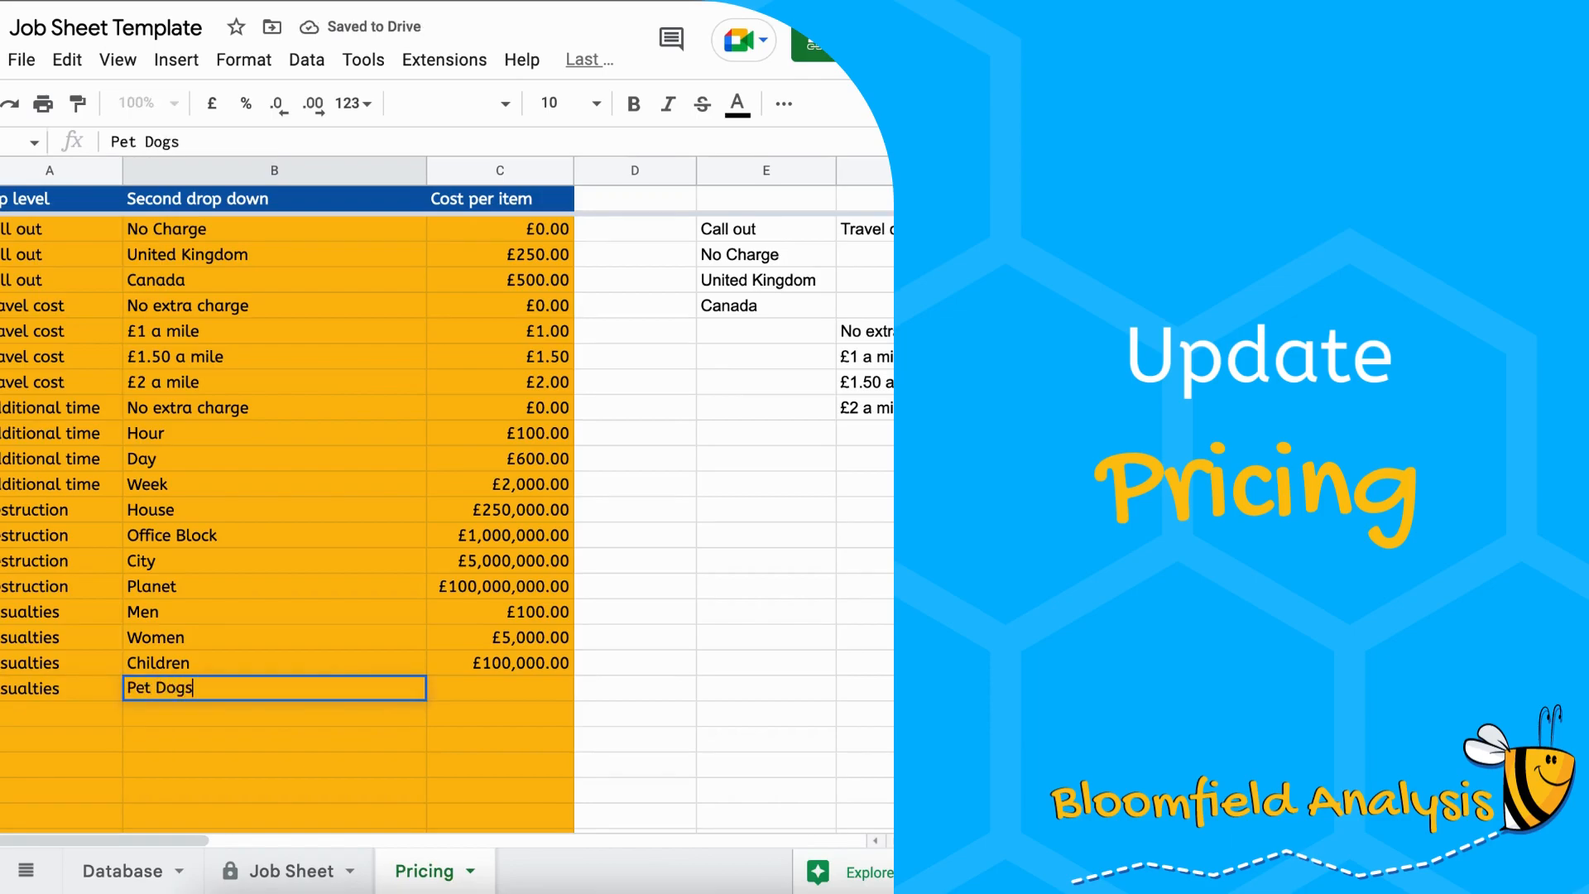
key("Tab")
type("1500000")
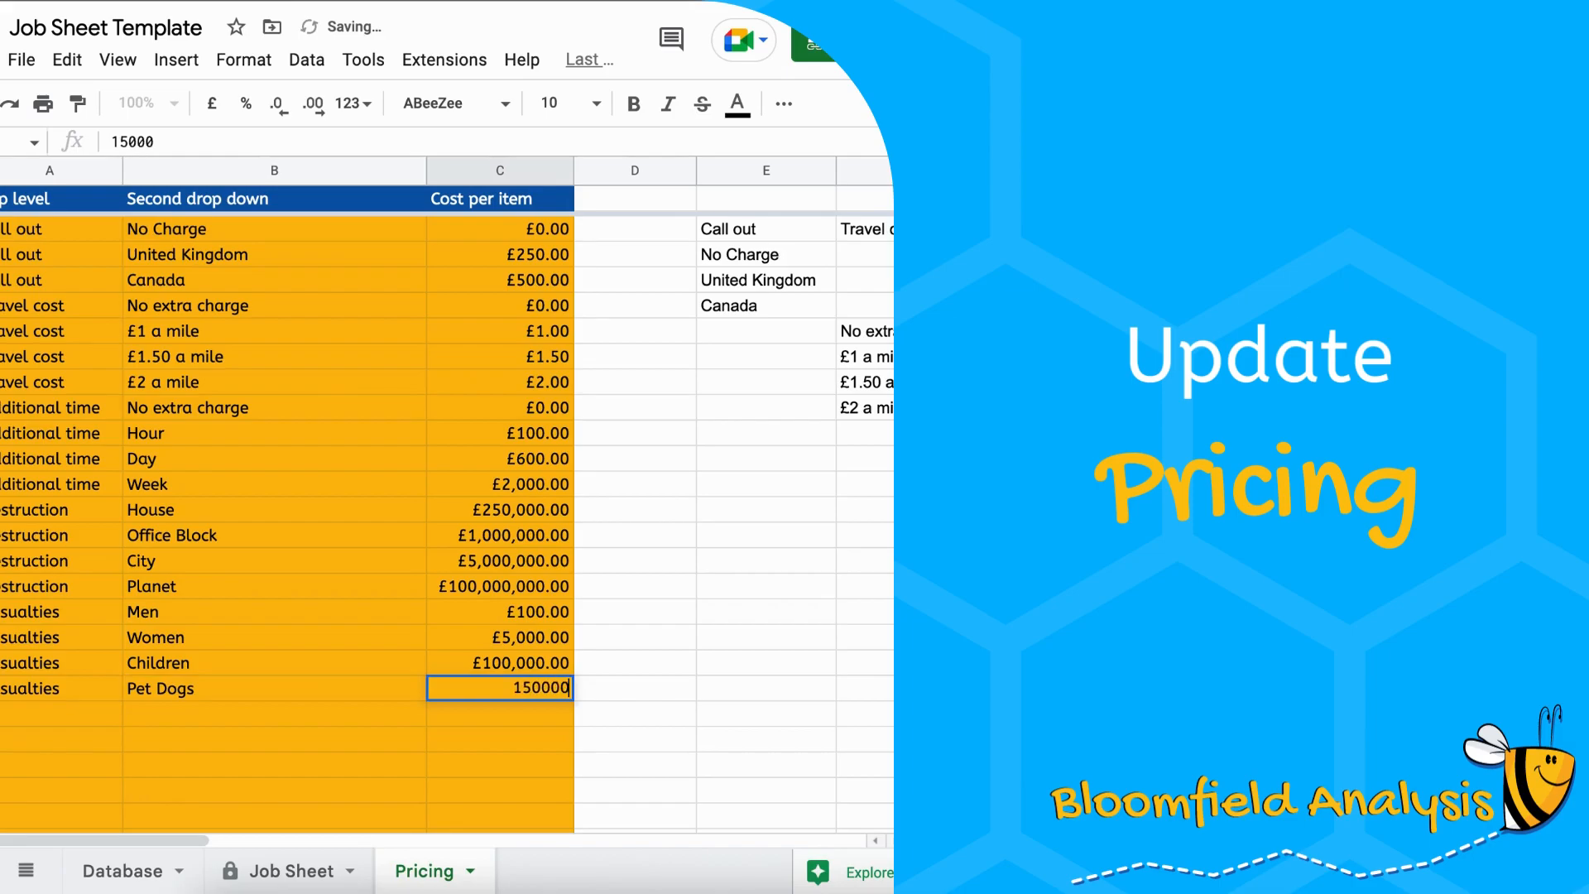
key("Return")
key("Left")
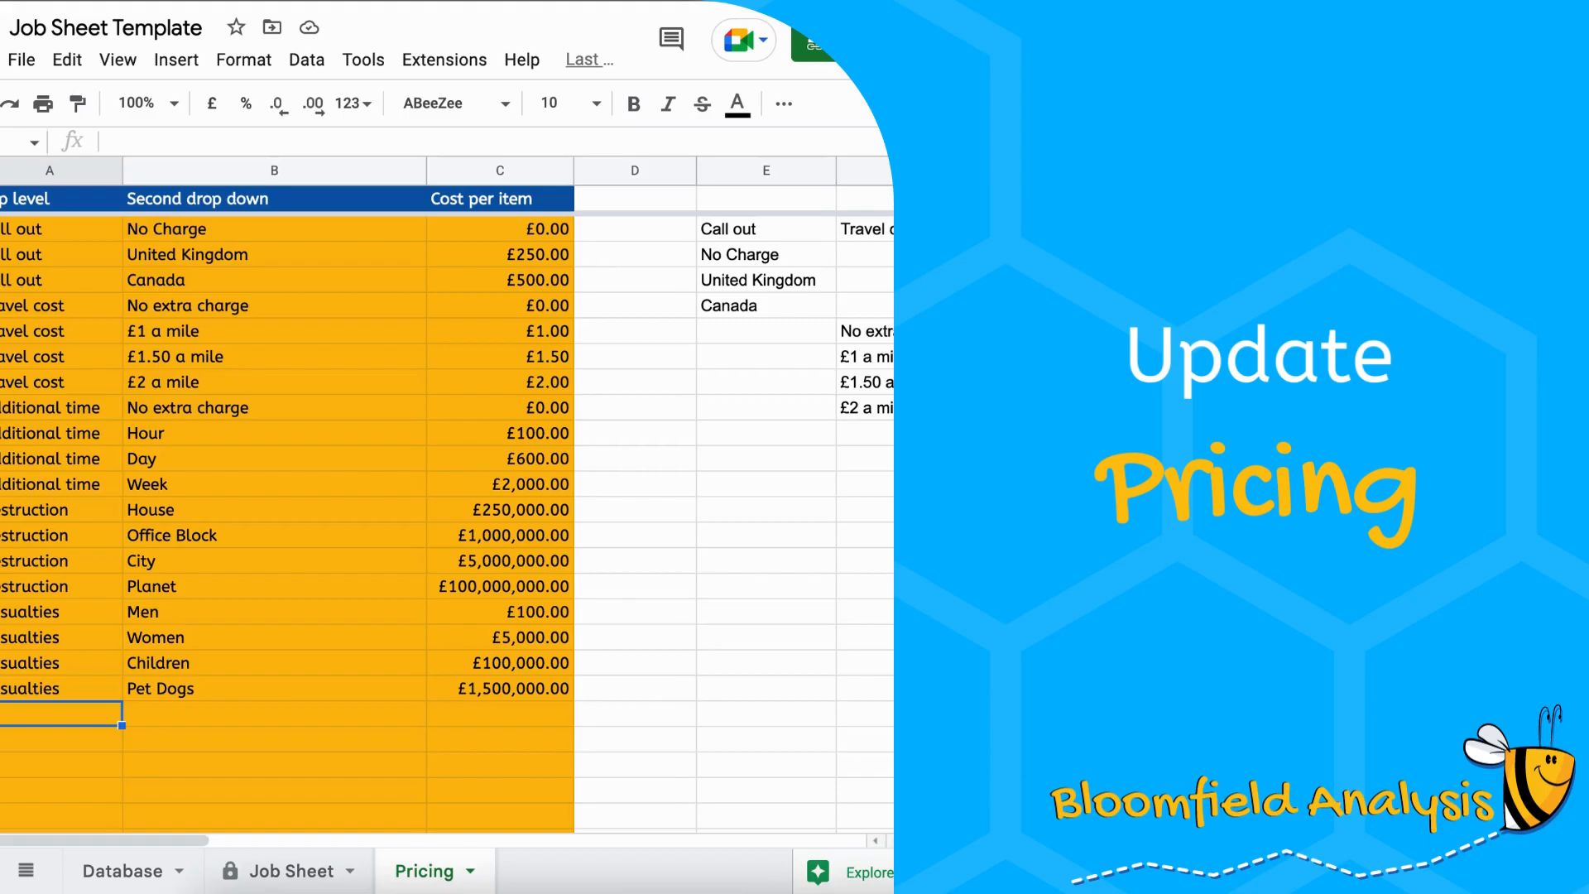
Add two Transport entries below Pet Dogs, with Ship and Boat as their second drop-down options
type("Tran")
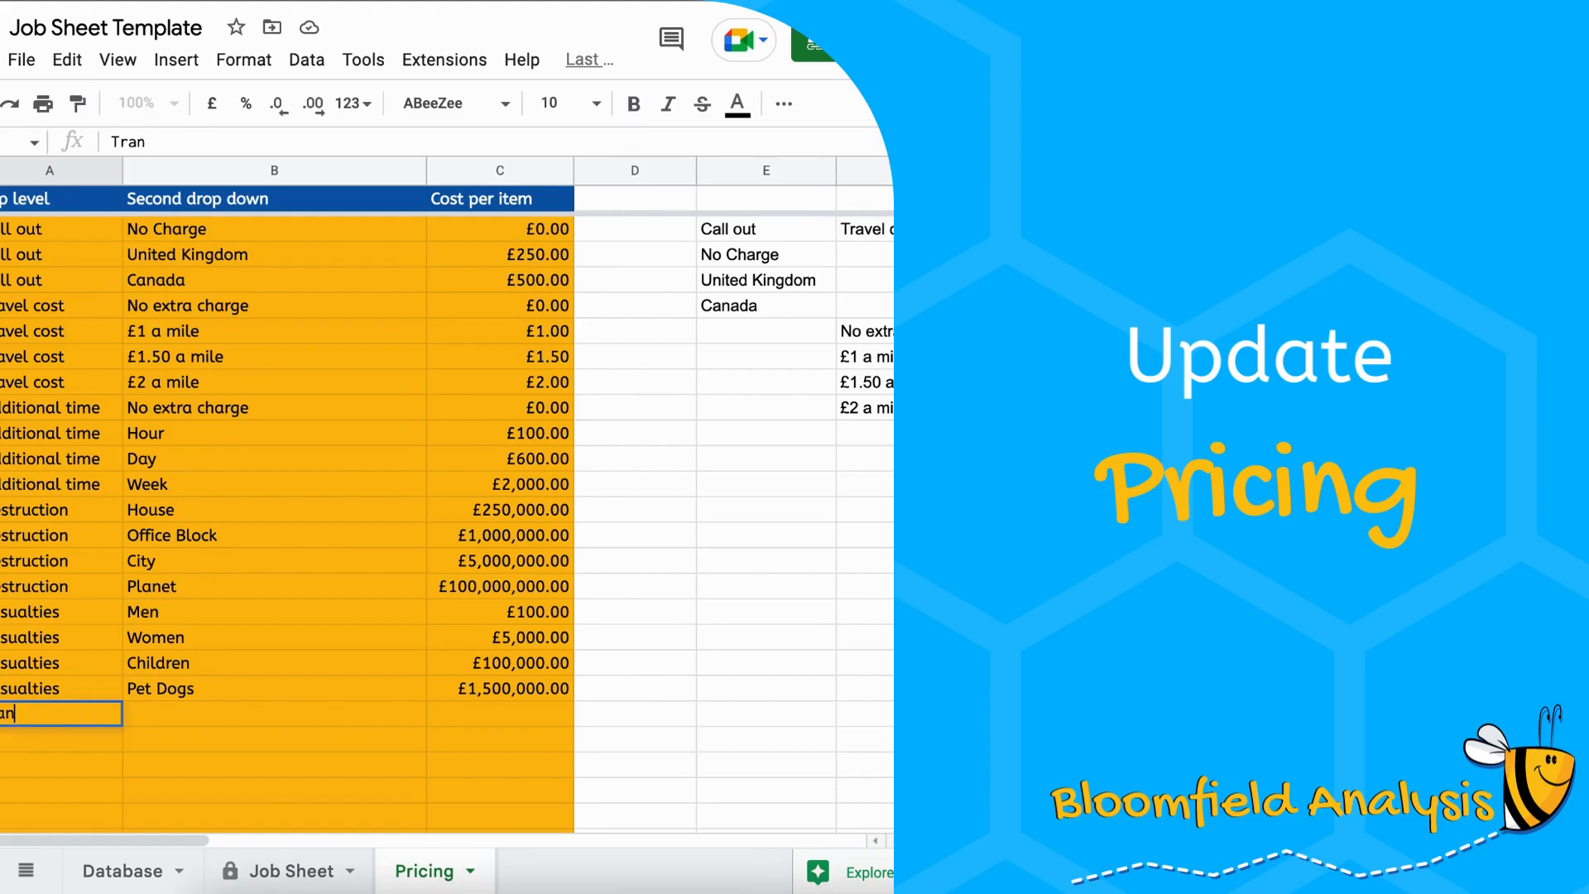
type("sport")
key("Tab")
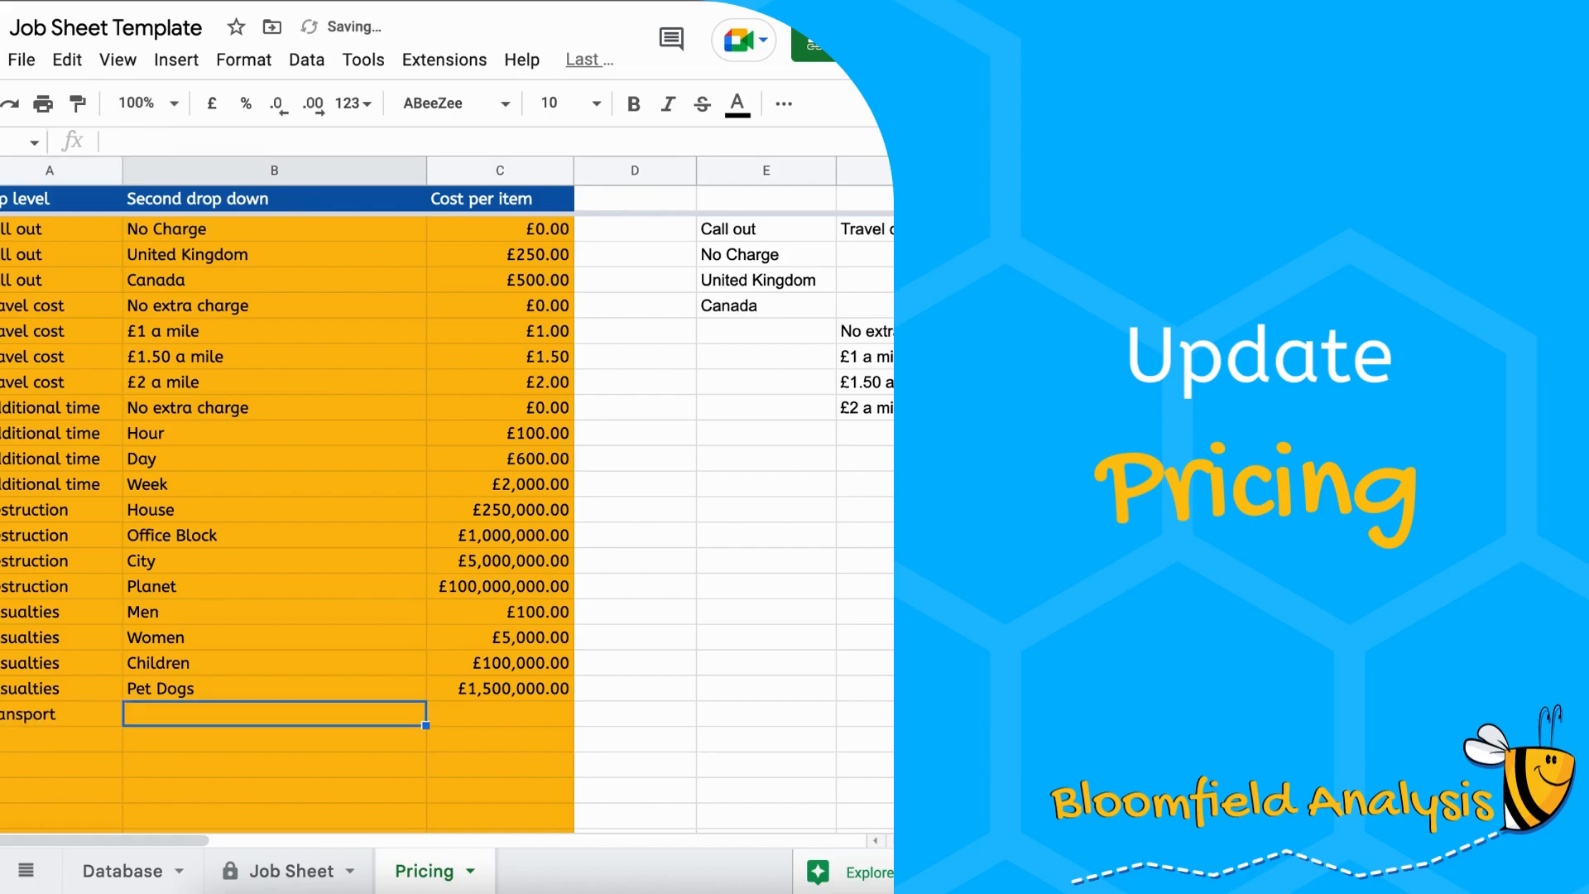
type("Ship")
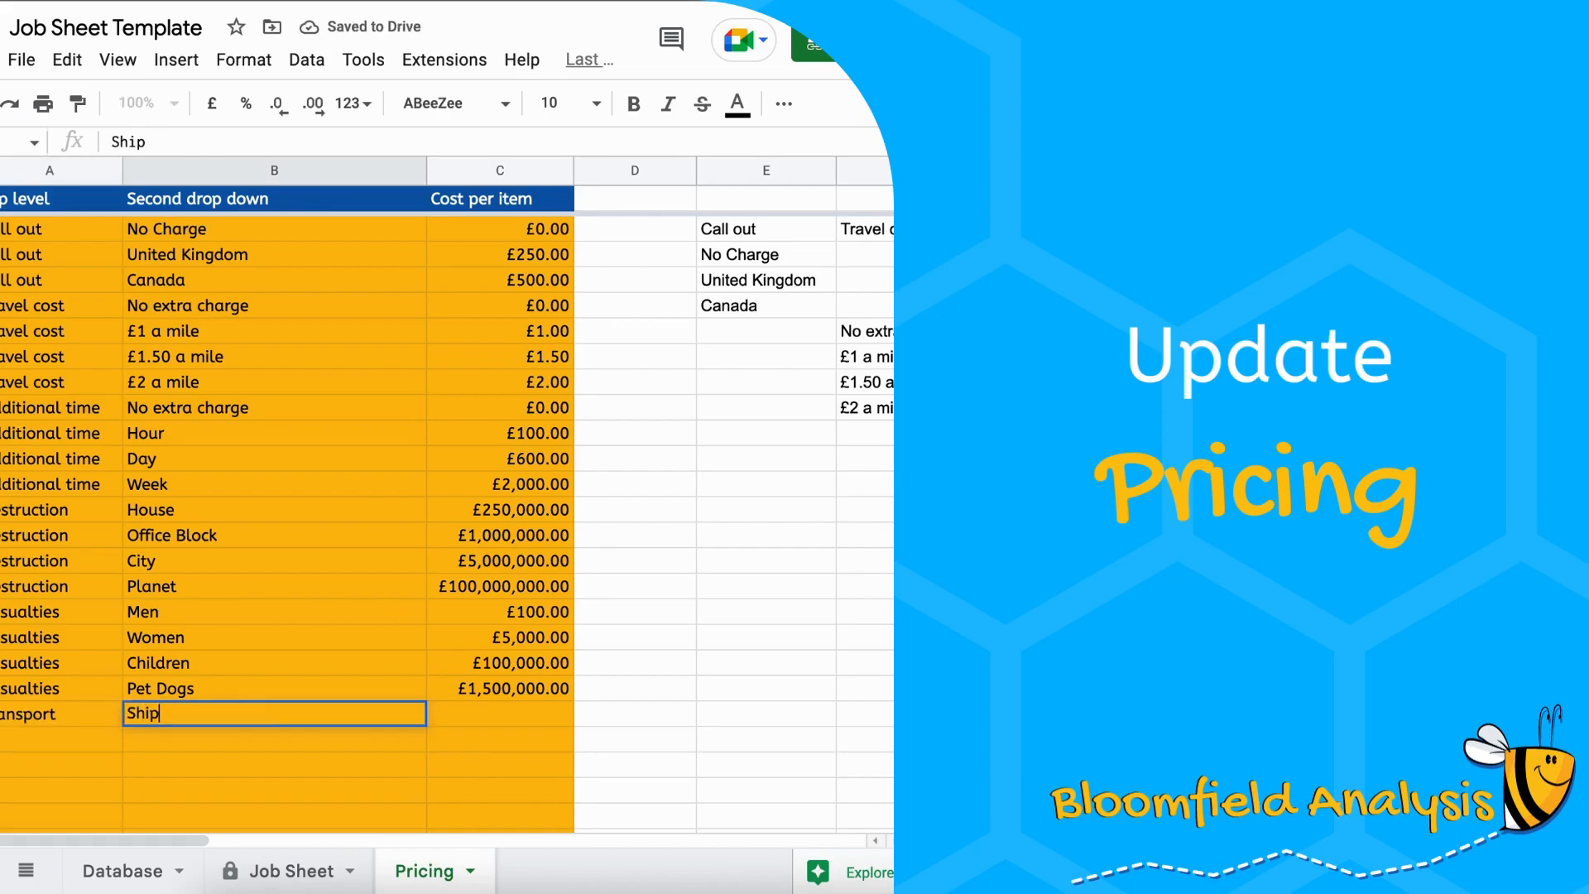
key("Left")
key("ctrl+c")
key("Down")
key("ctrl+v")
key("Right")
type("Boar")
type("t")
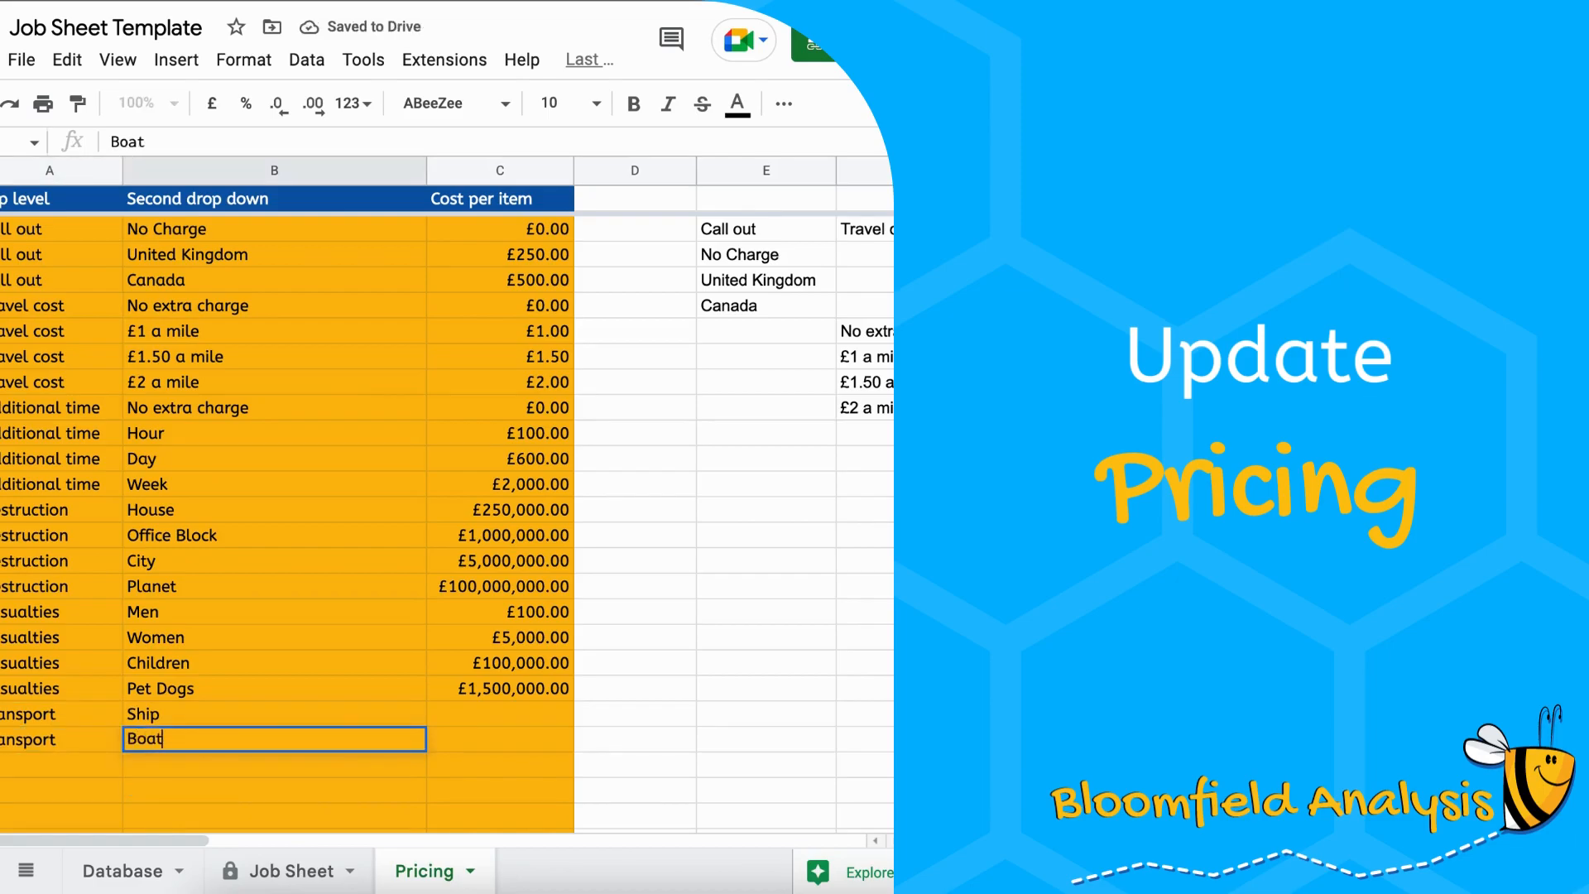
Set the cost per item to 500 for Ship and 750 for Boat
key("Tab")
key("Up")
type("500")
key("Return")
type("750")
key("Return")
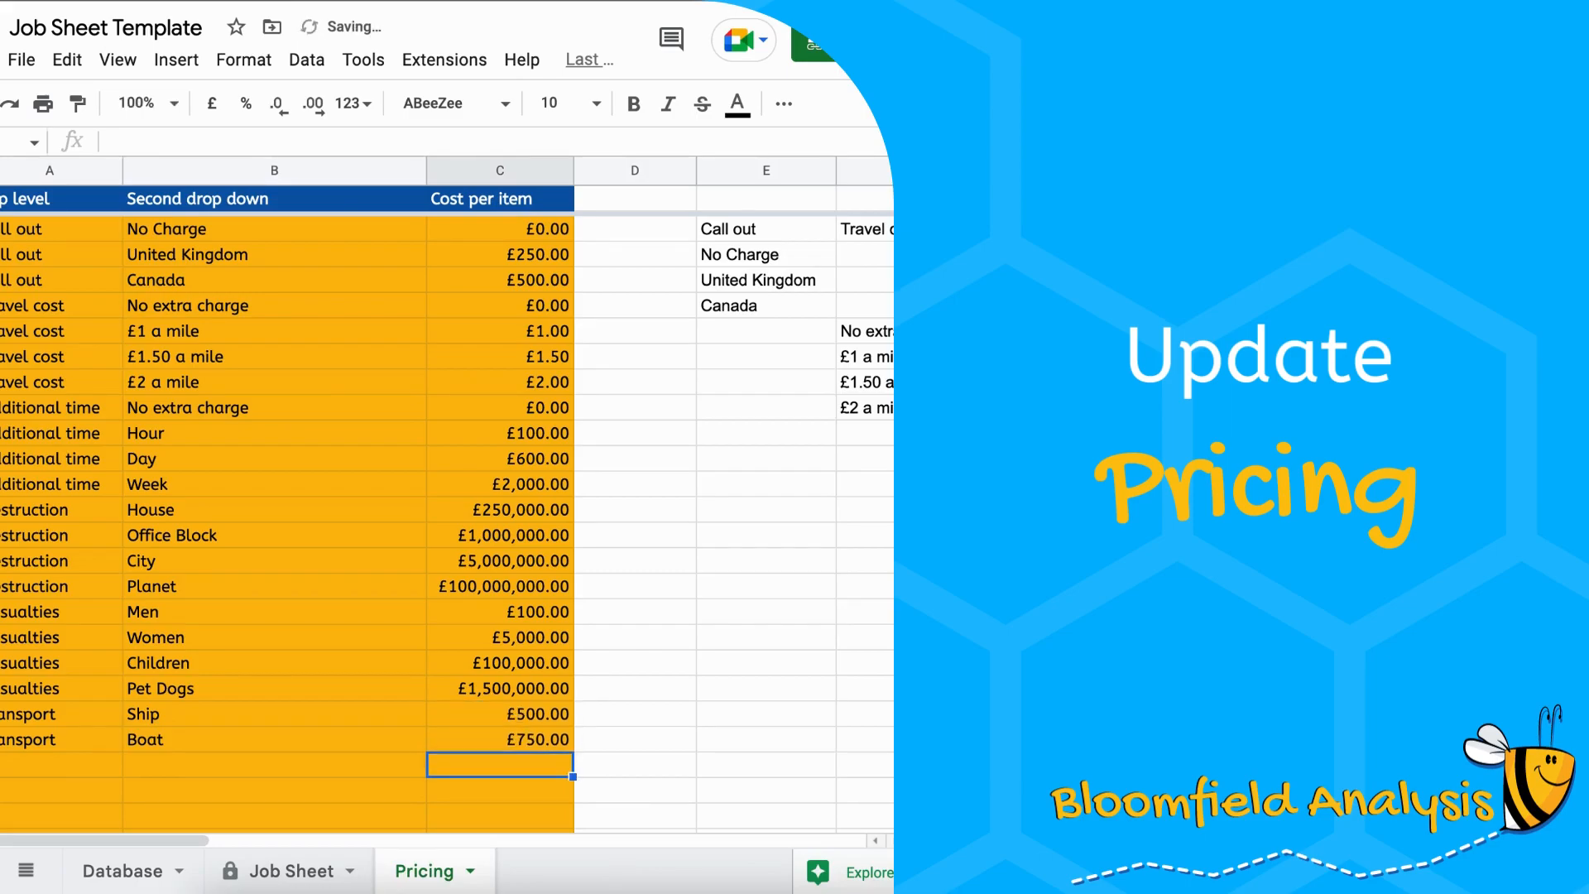
Change the first Casualties line on the Job Sheet from Men to the Pet Dogs option
left_click(266, 870)
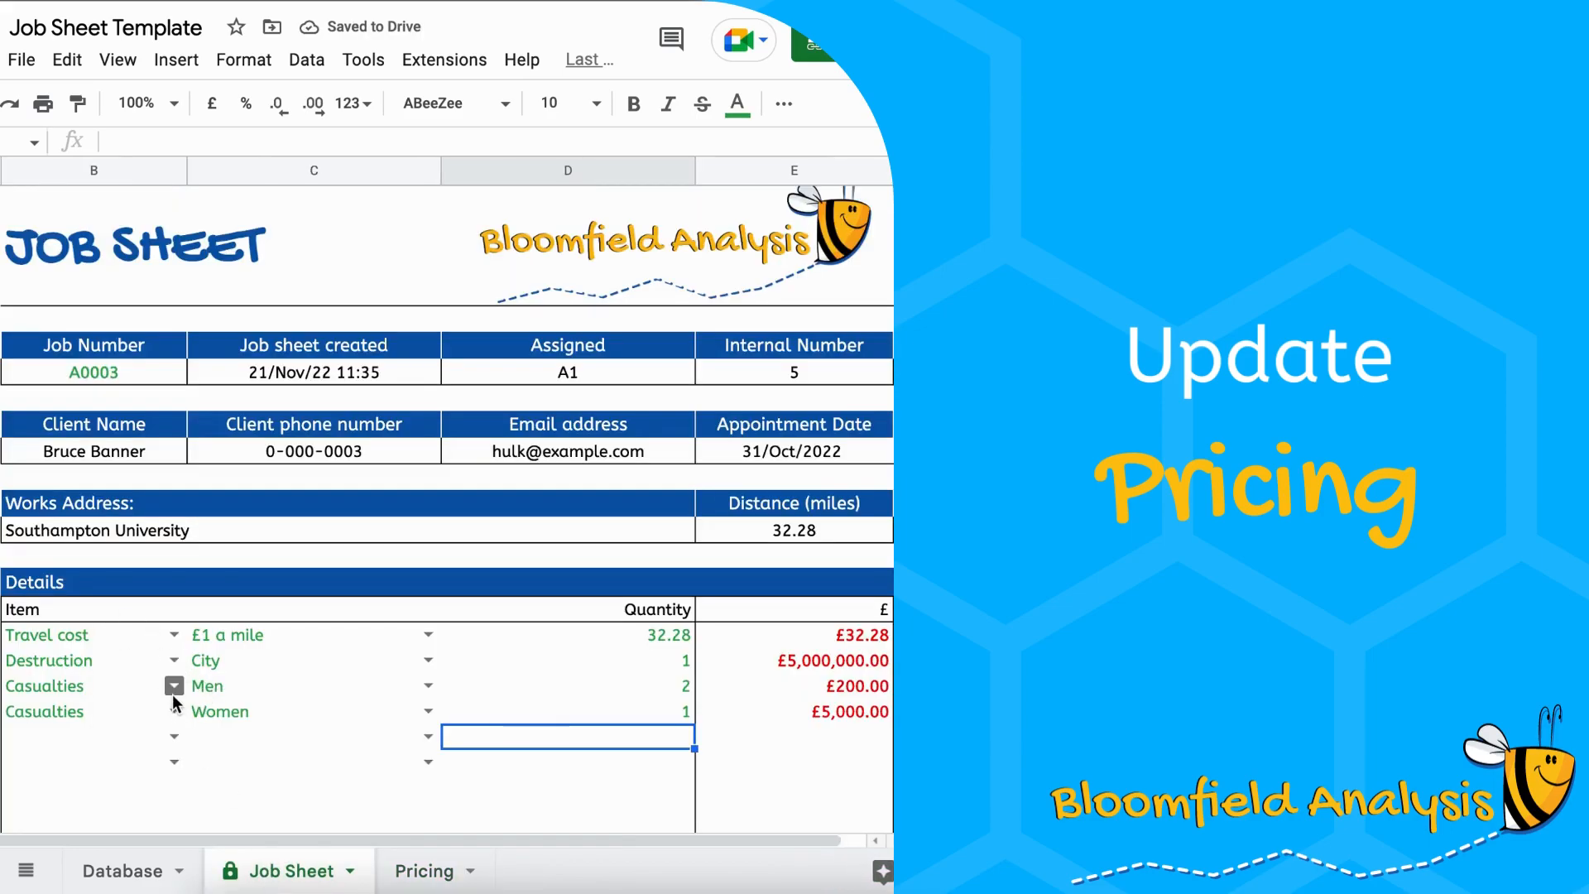
left_click(427, 686)
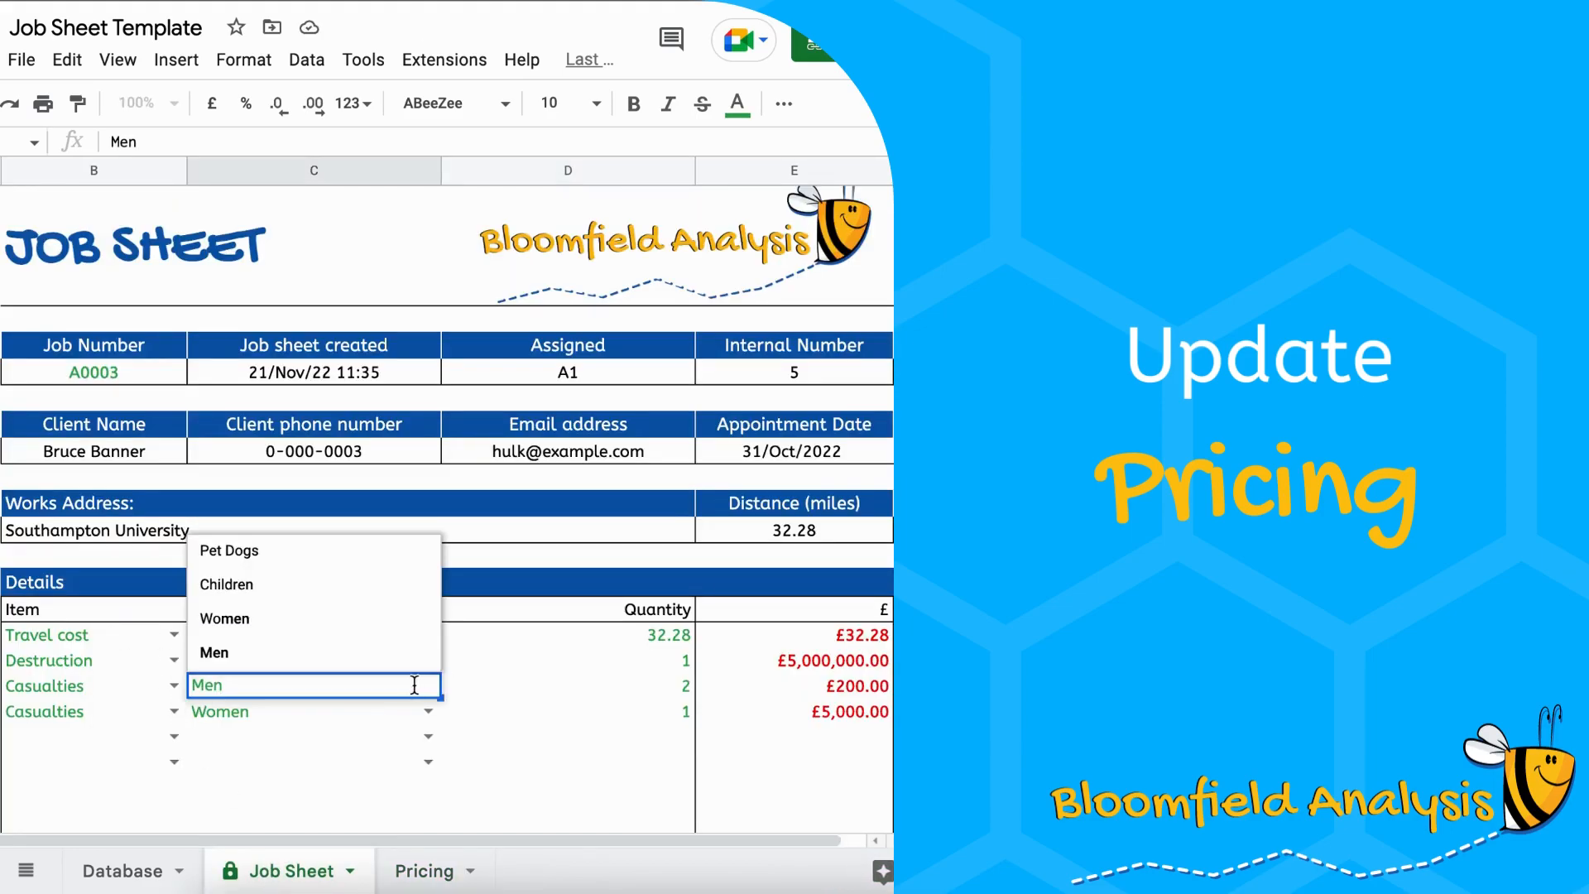
left_click(377, 545)
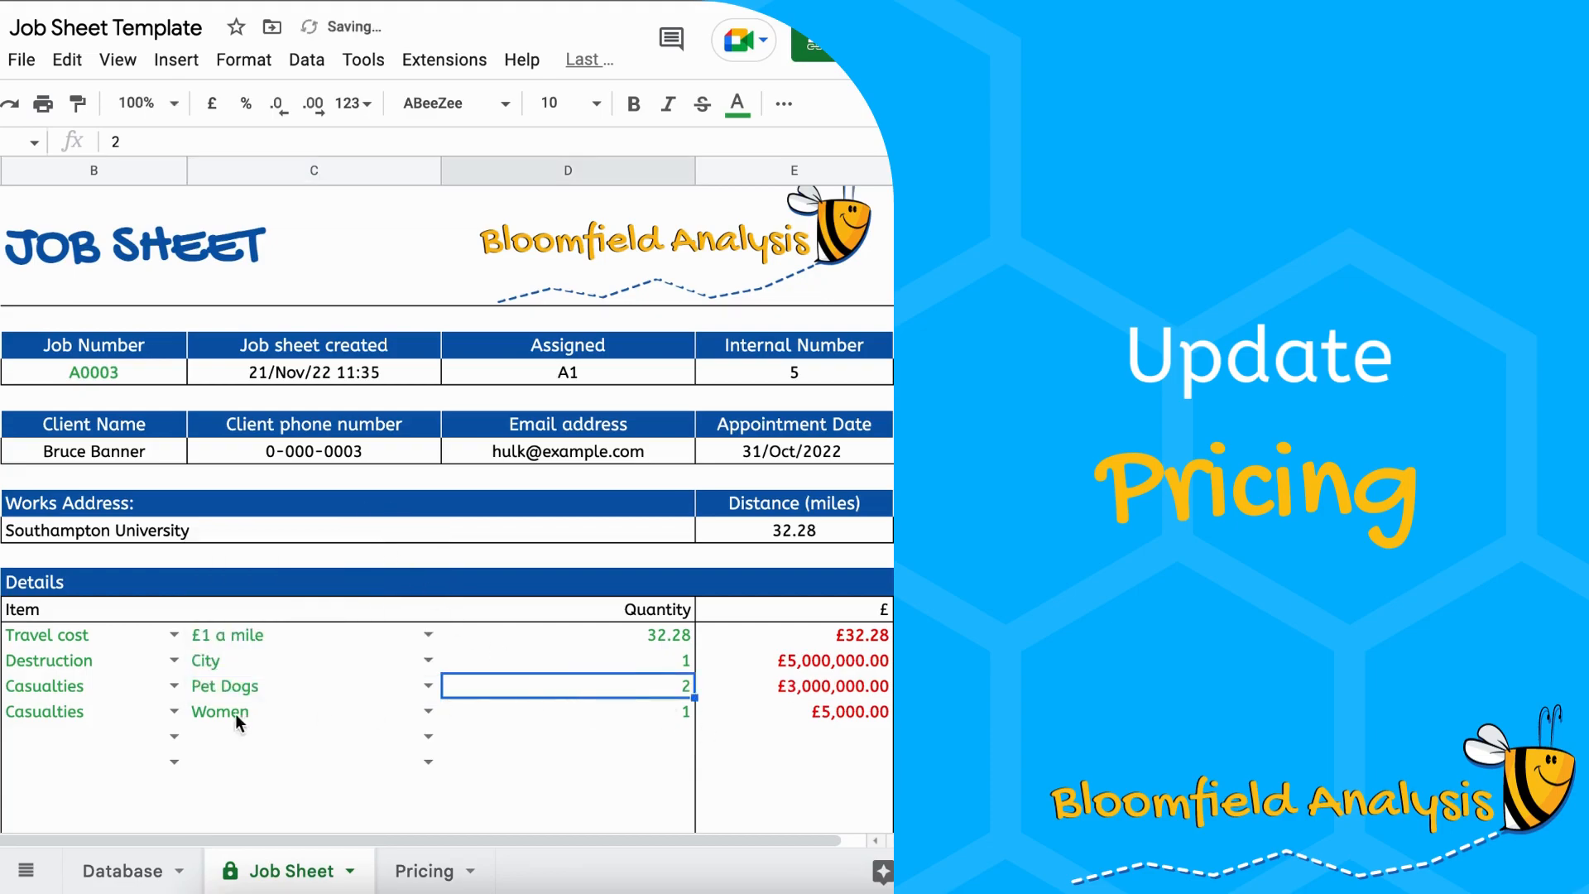
Add a Transport line with the Ship option and a quantity of 10 below the Casualties lines
left_click(174, 736)
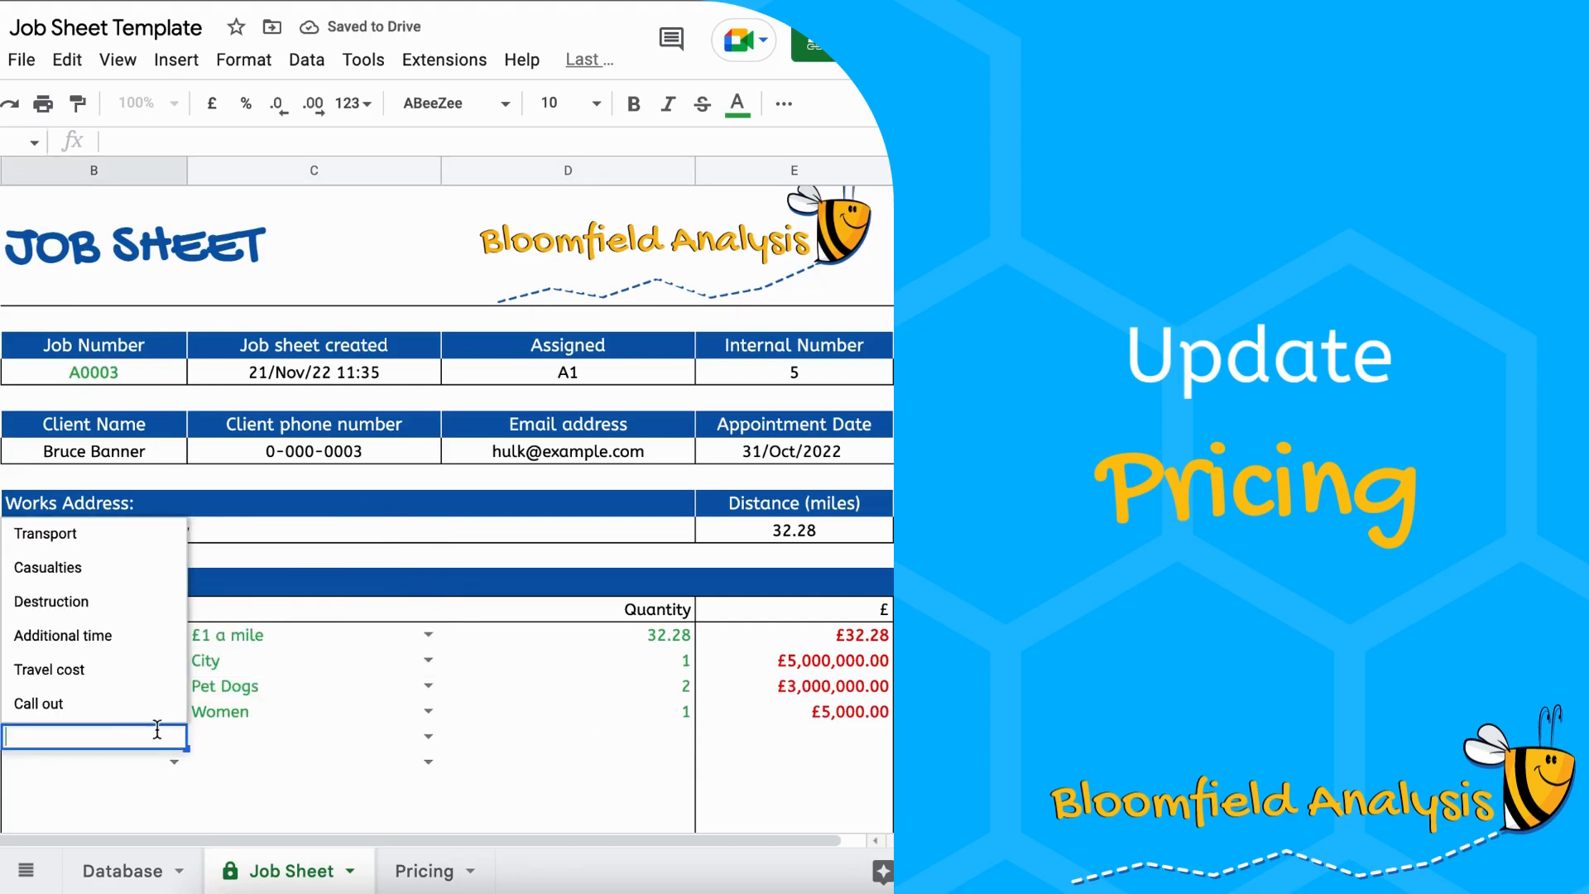
left_click(141, 536)
left_click(436, 740)
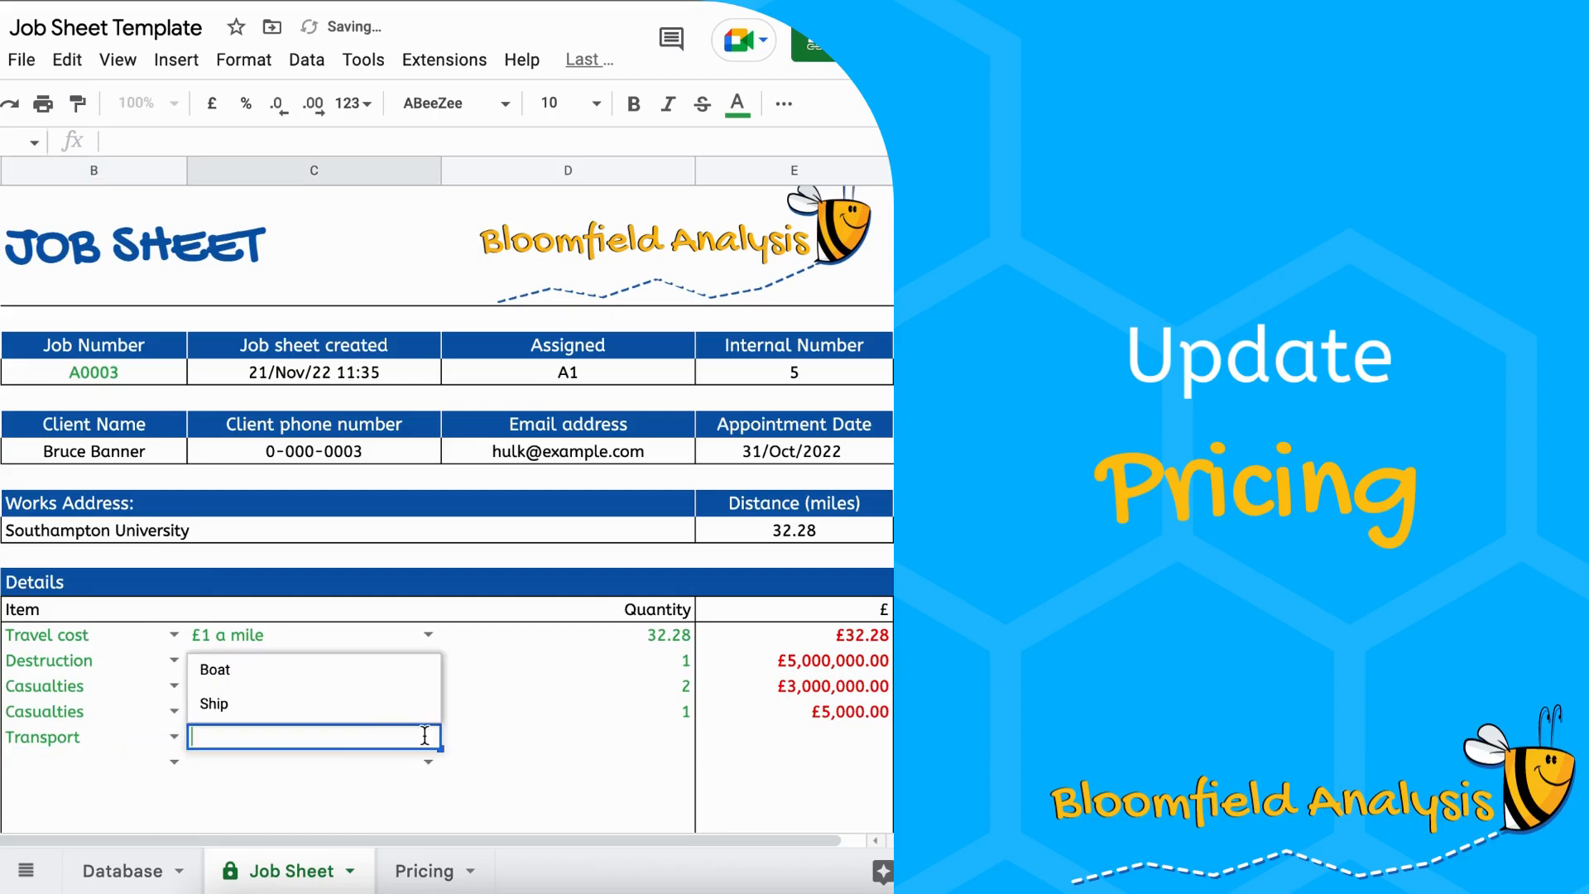
left_click(348, 711)
left_click(589, 740)
type("10")
key("Return")
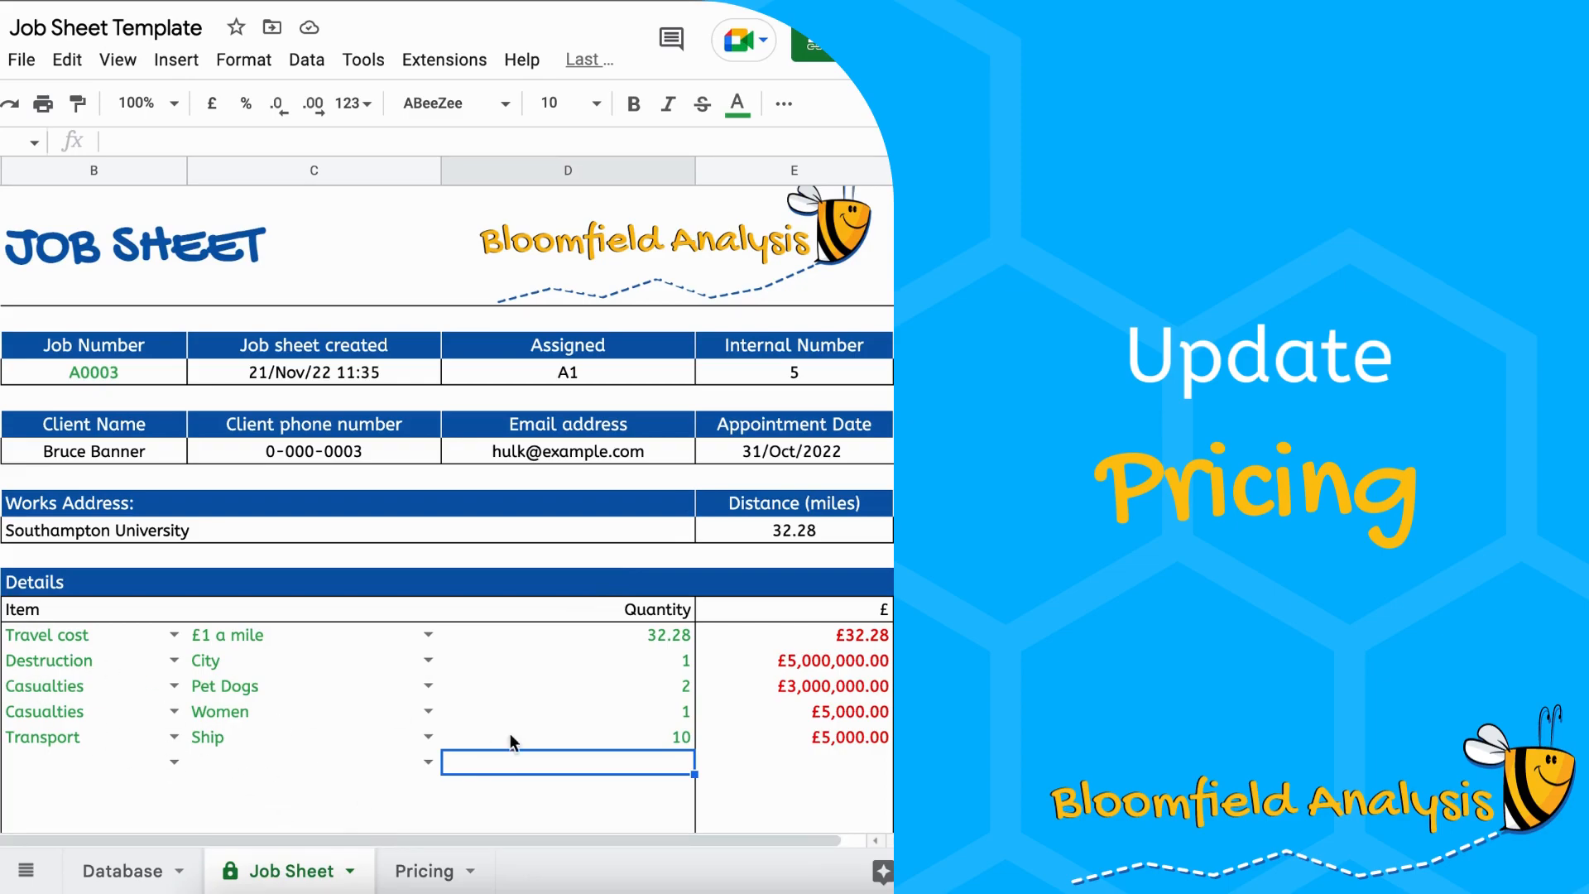
Review the full list of options and costs on the Pricing sheet, from Call out down to Transport
left_click(408, 877)
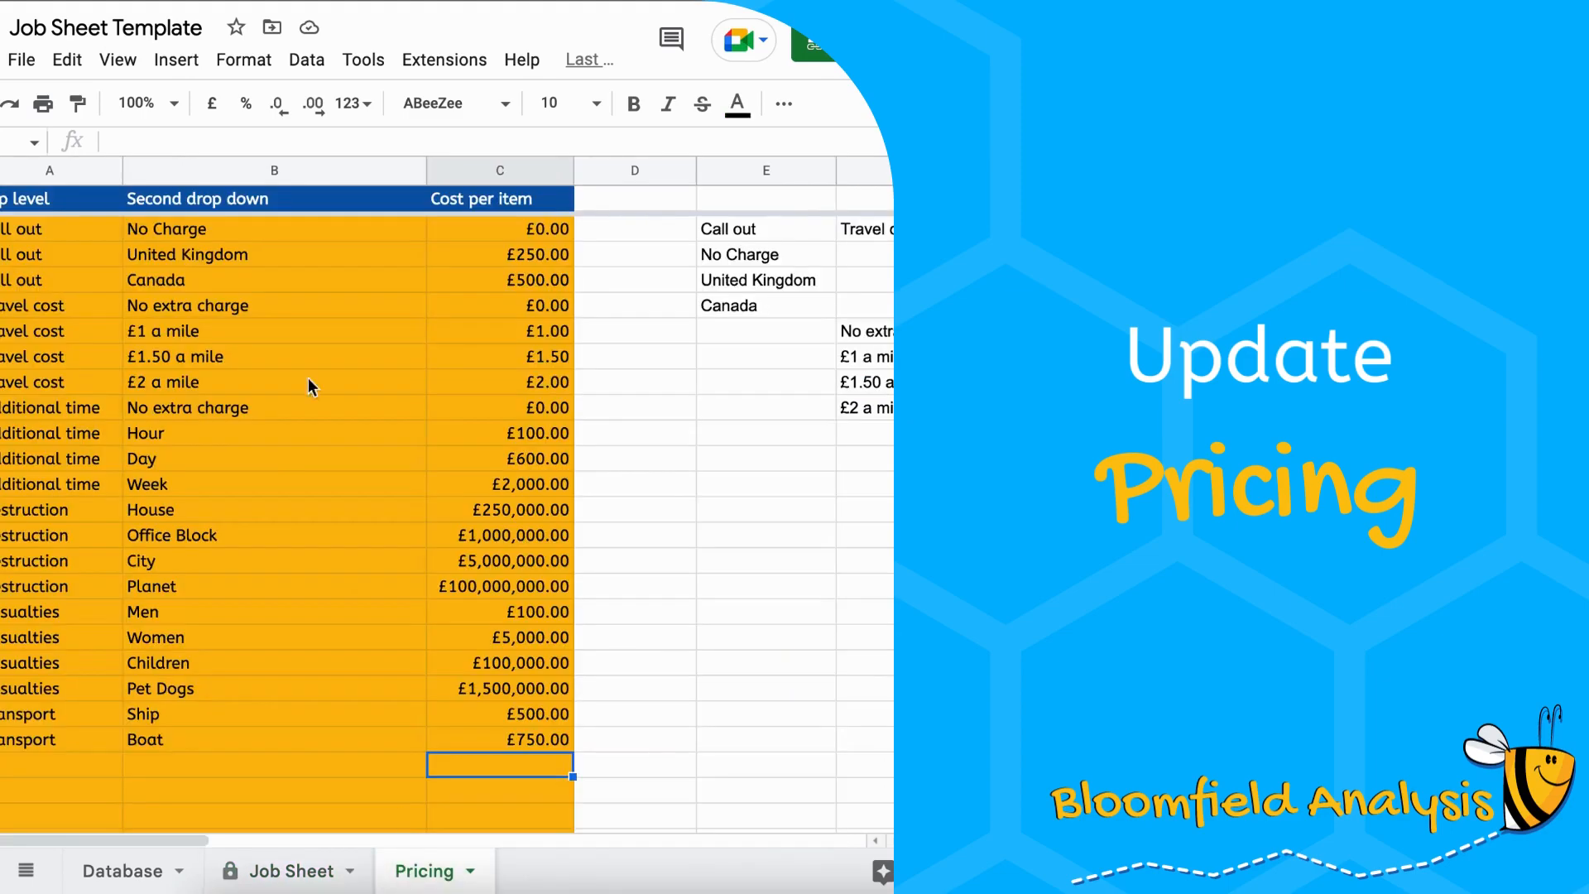
left_click(91, 232)
left_click(502, 770, "shift")
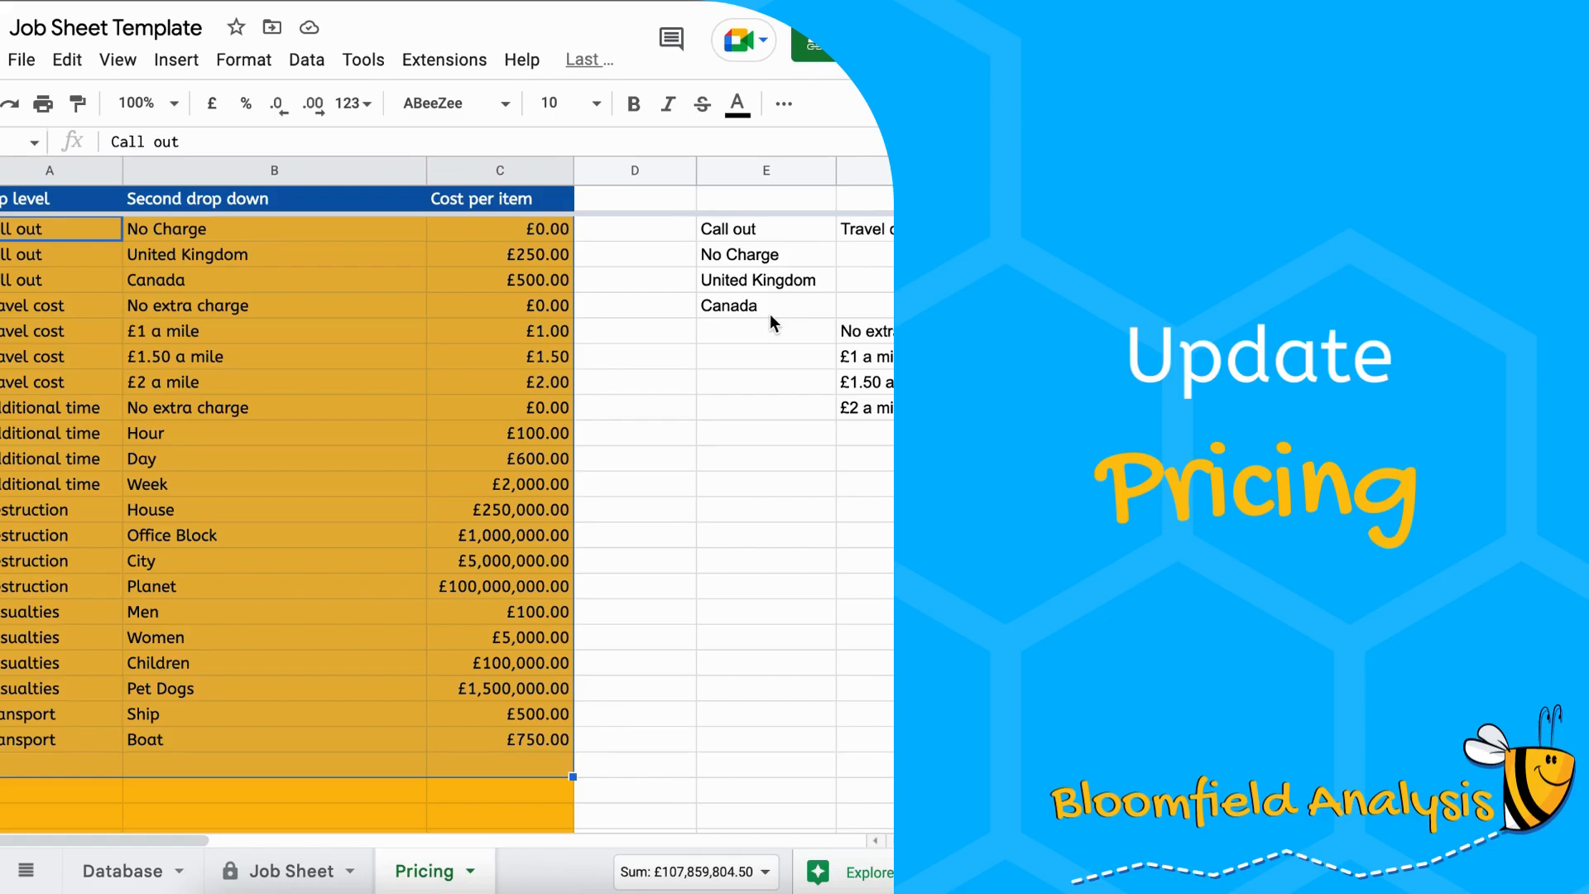
left_click(629, 637)
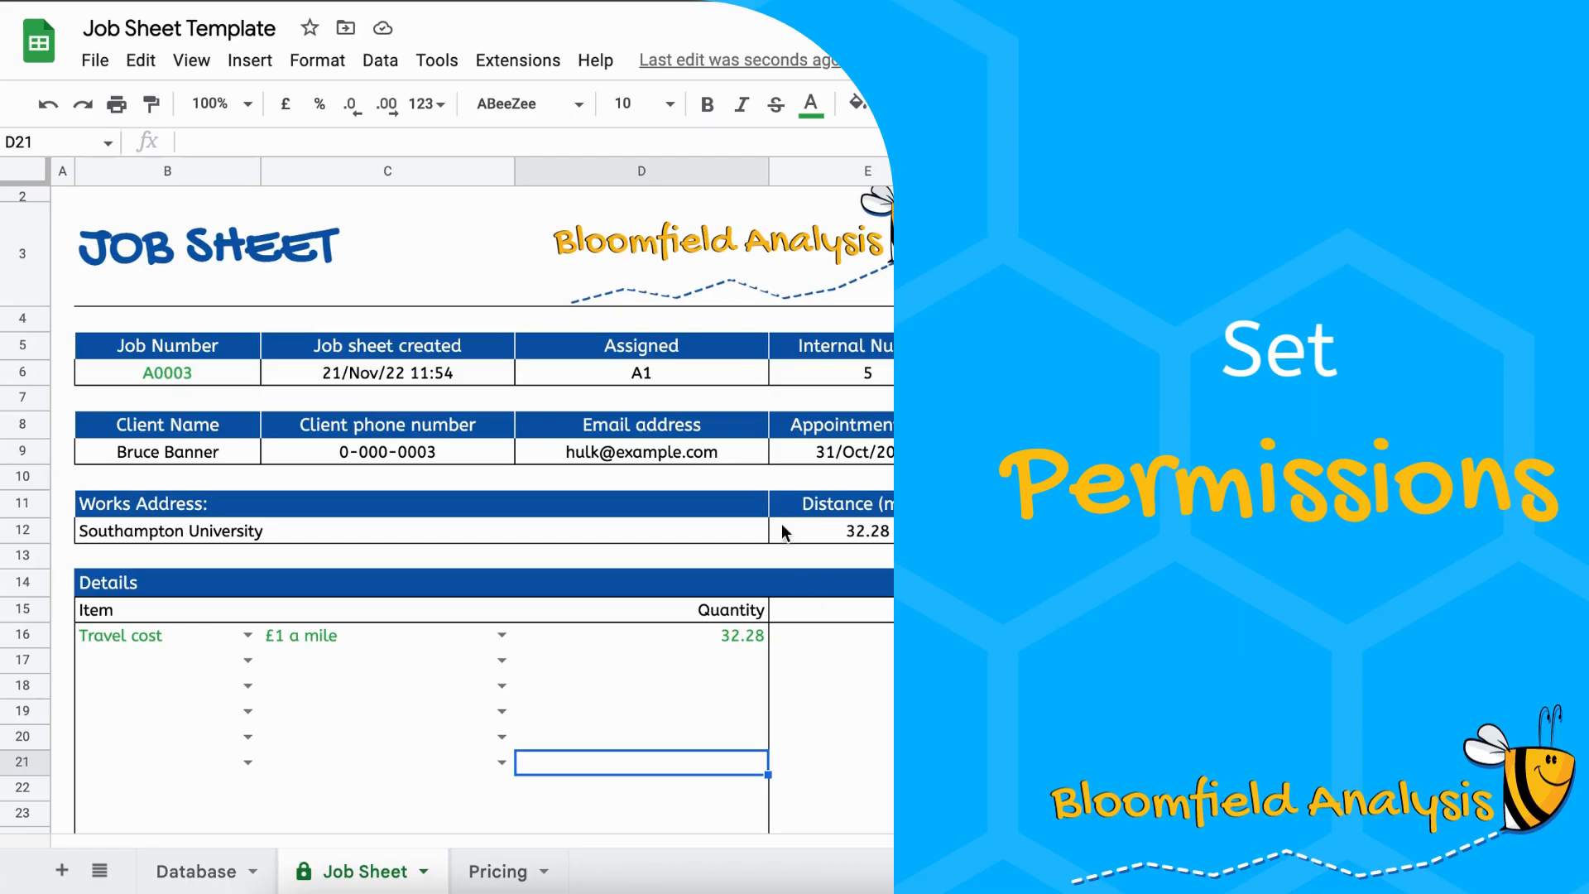
Start a new protection for the whole Job Sheet, with cell B6 as an editable exception
left_click(379, 63)
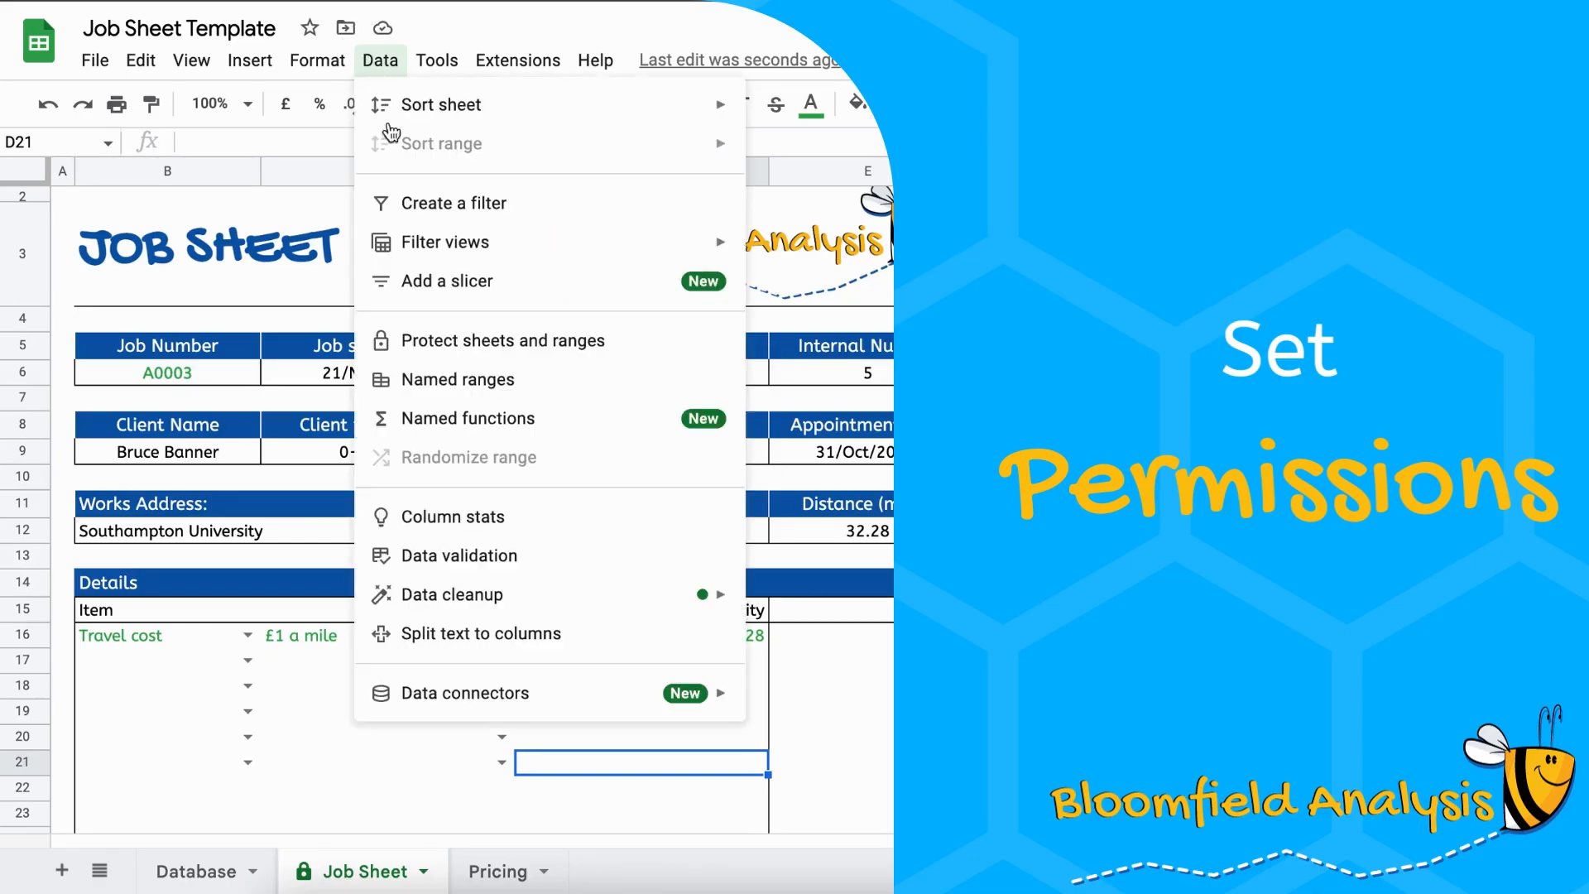
left_click(428, 346)
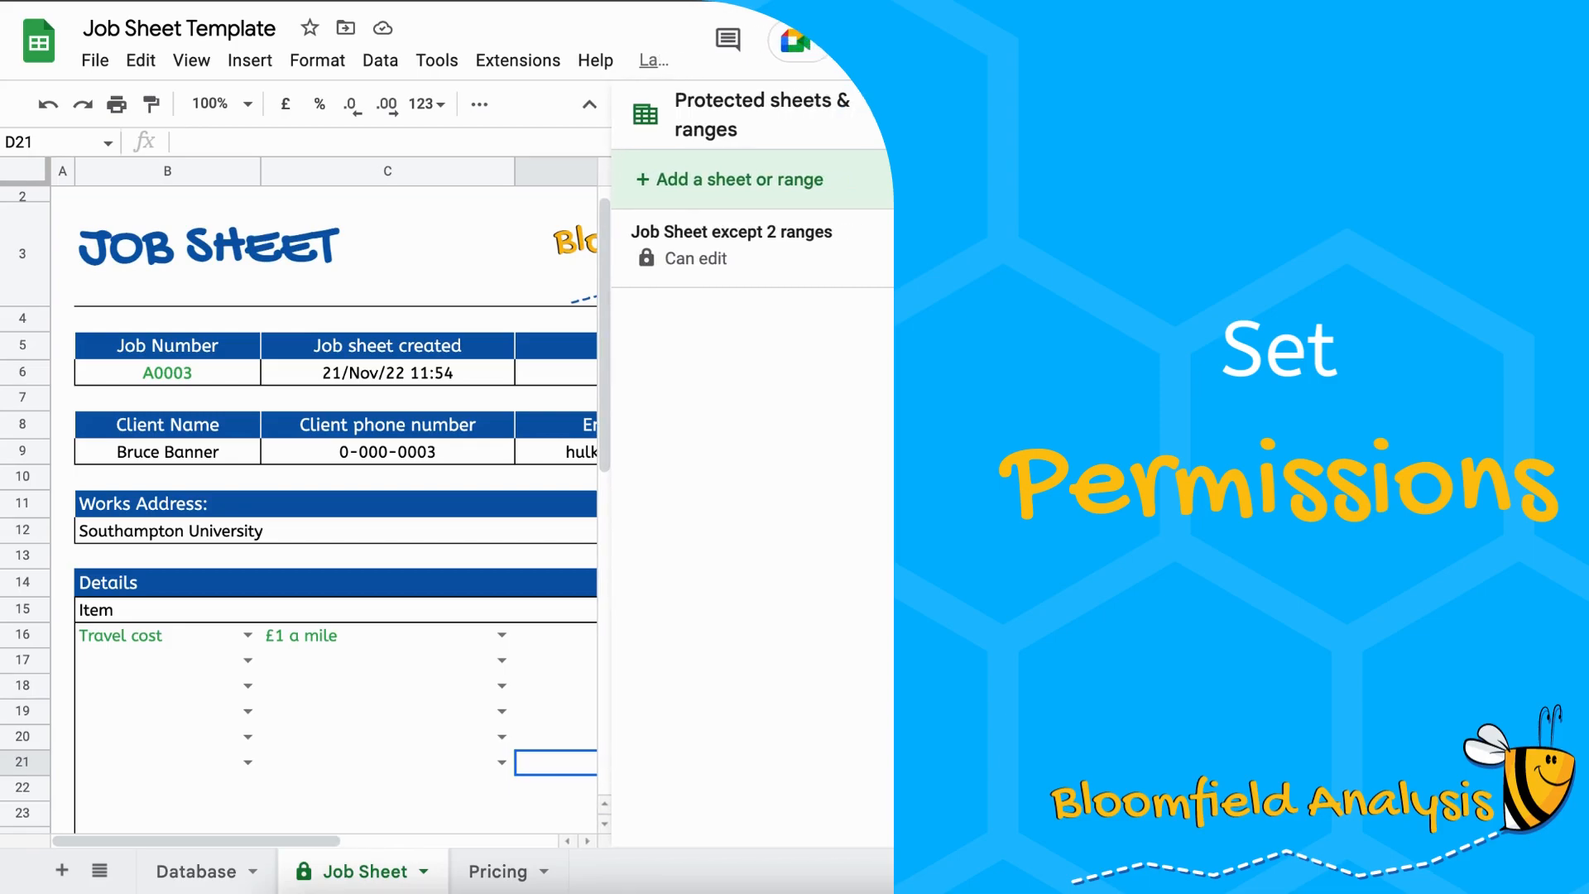
left_click(646, 199)
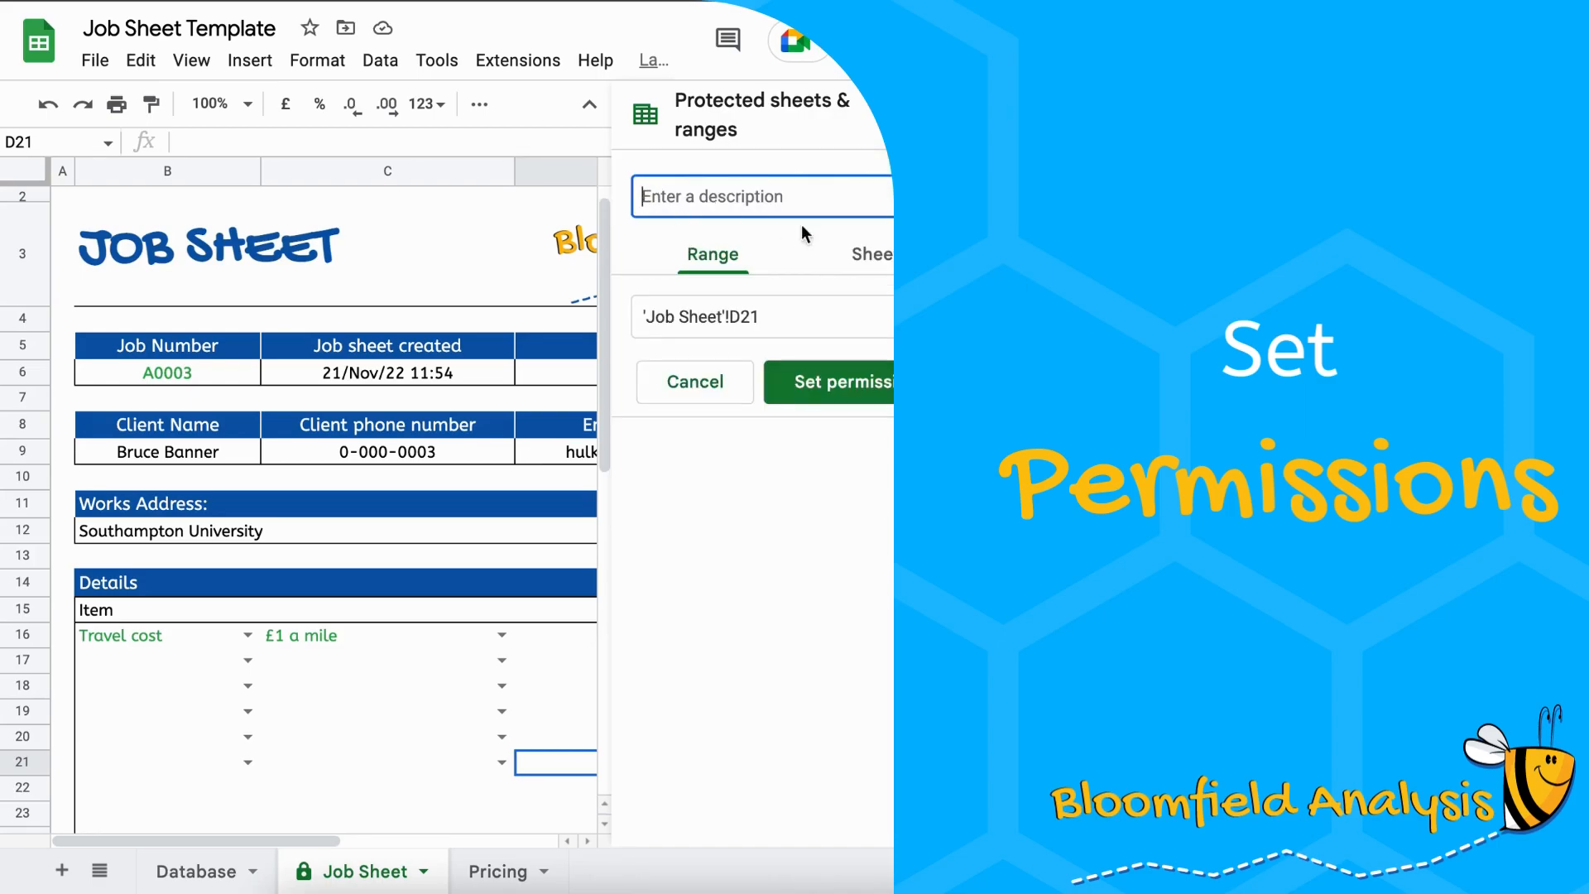
left_click(870, 265)
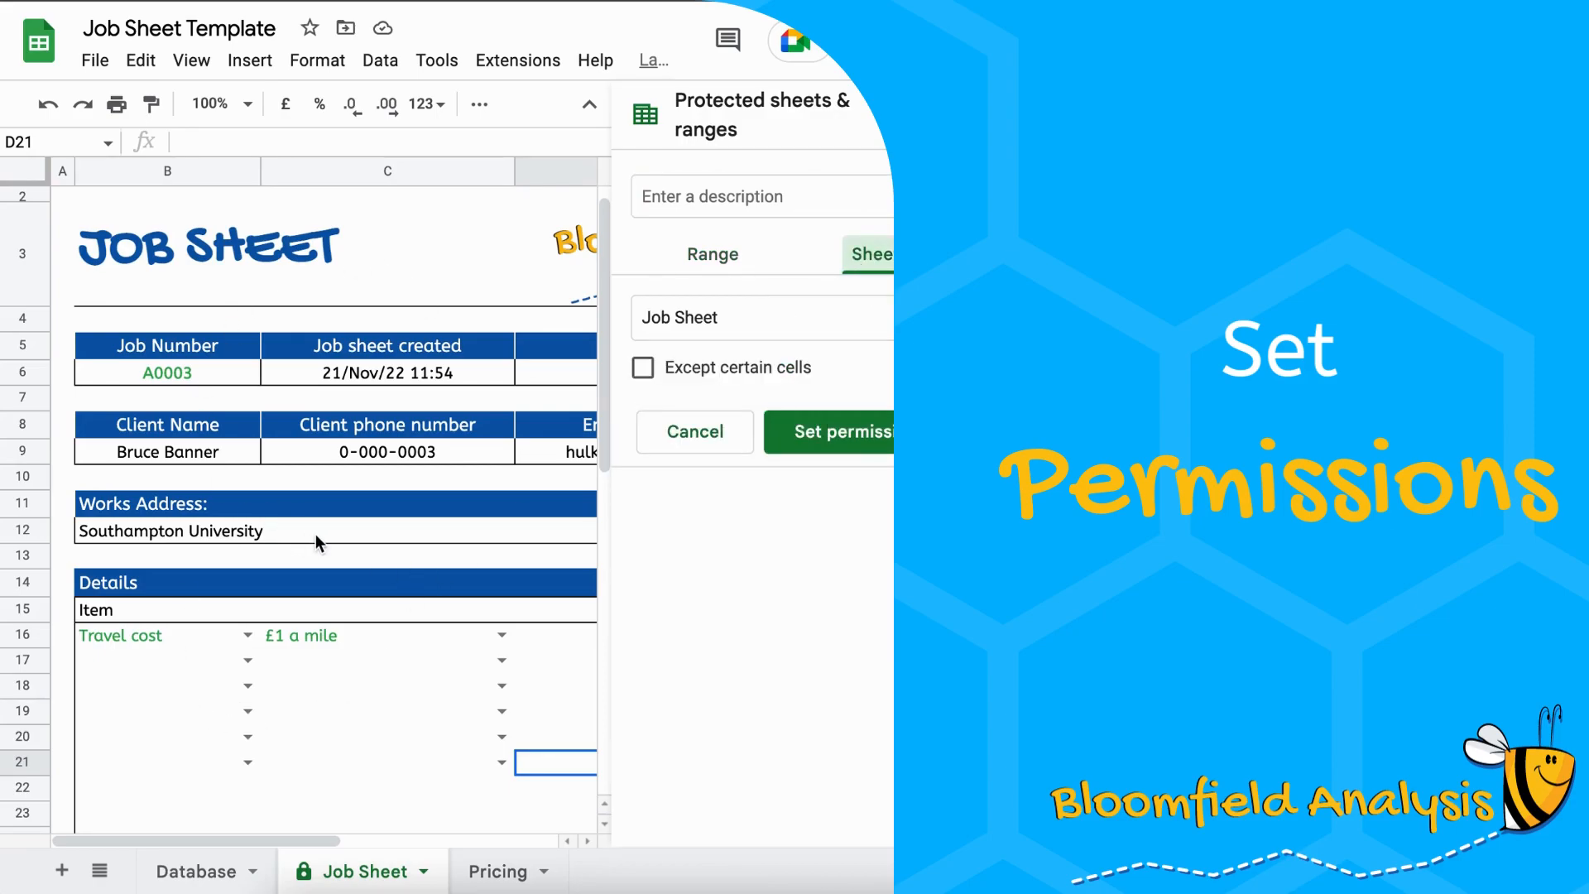
left_click(645, 373)
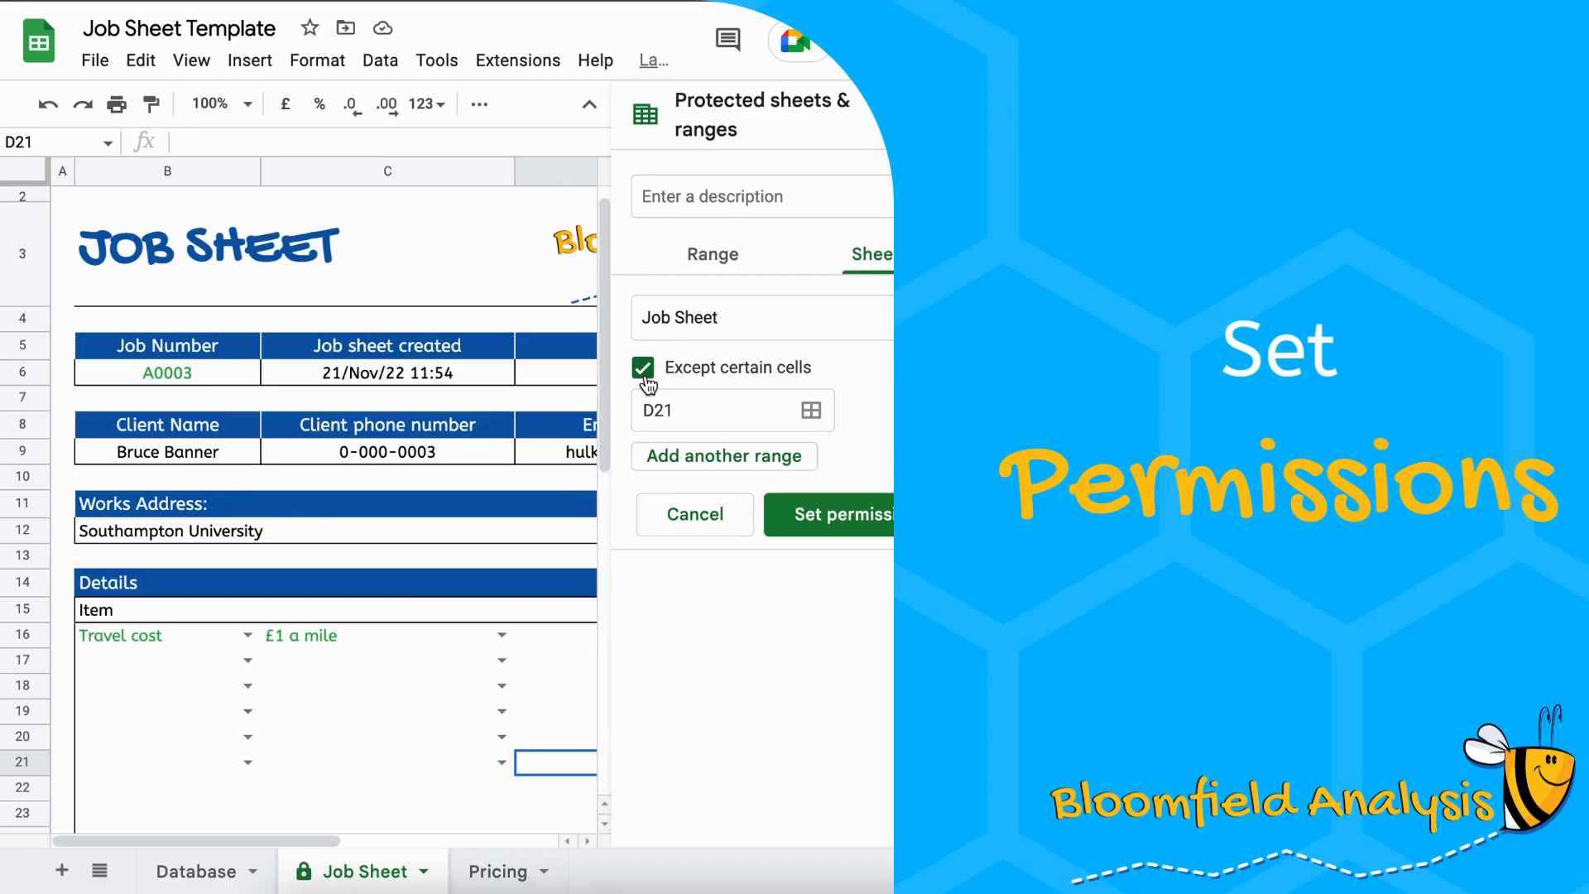
left_click(811, 411)
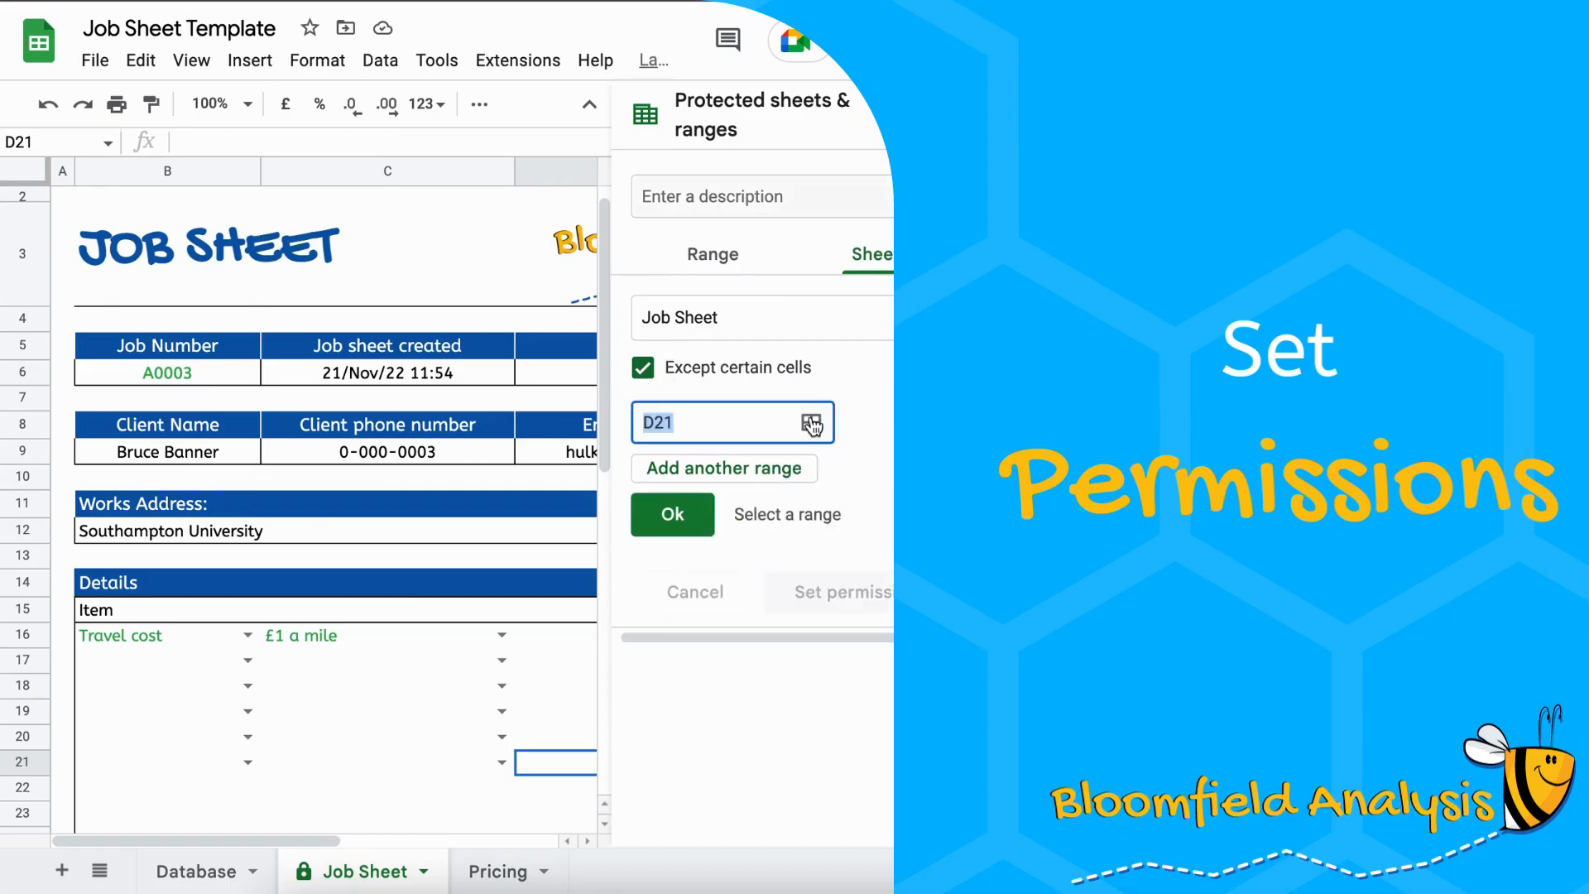
left_click(186, 374)
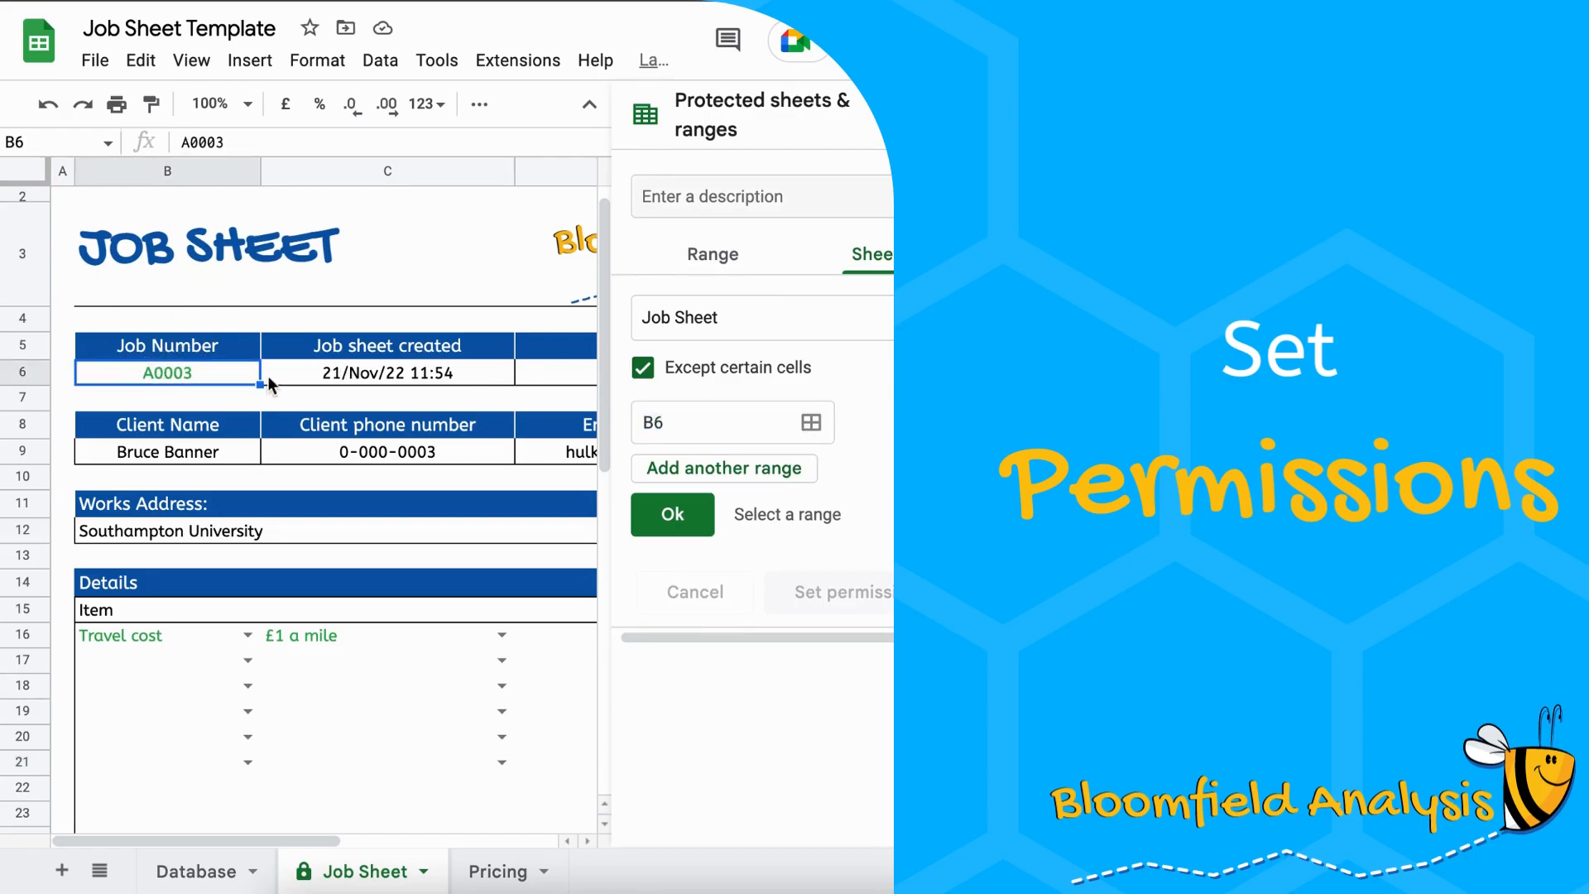
Add the item and quantity cells B16:D21 as a second exception to the new Job Sheet protection
left_click(749, 467)
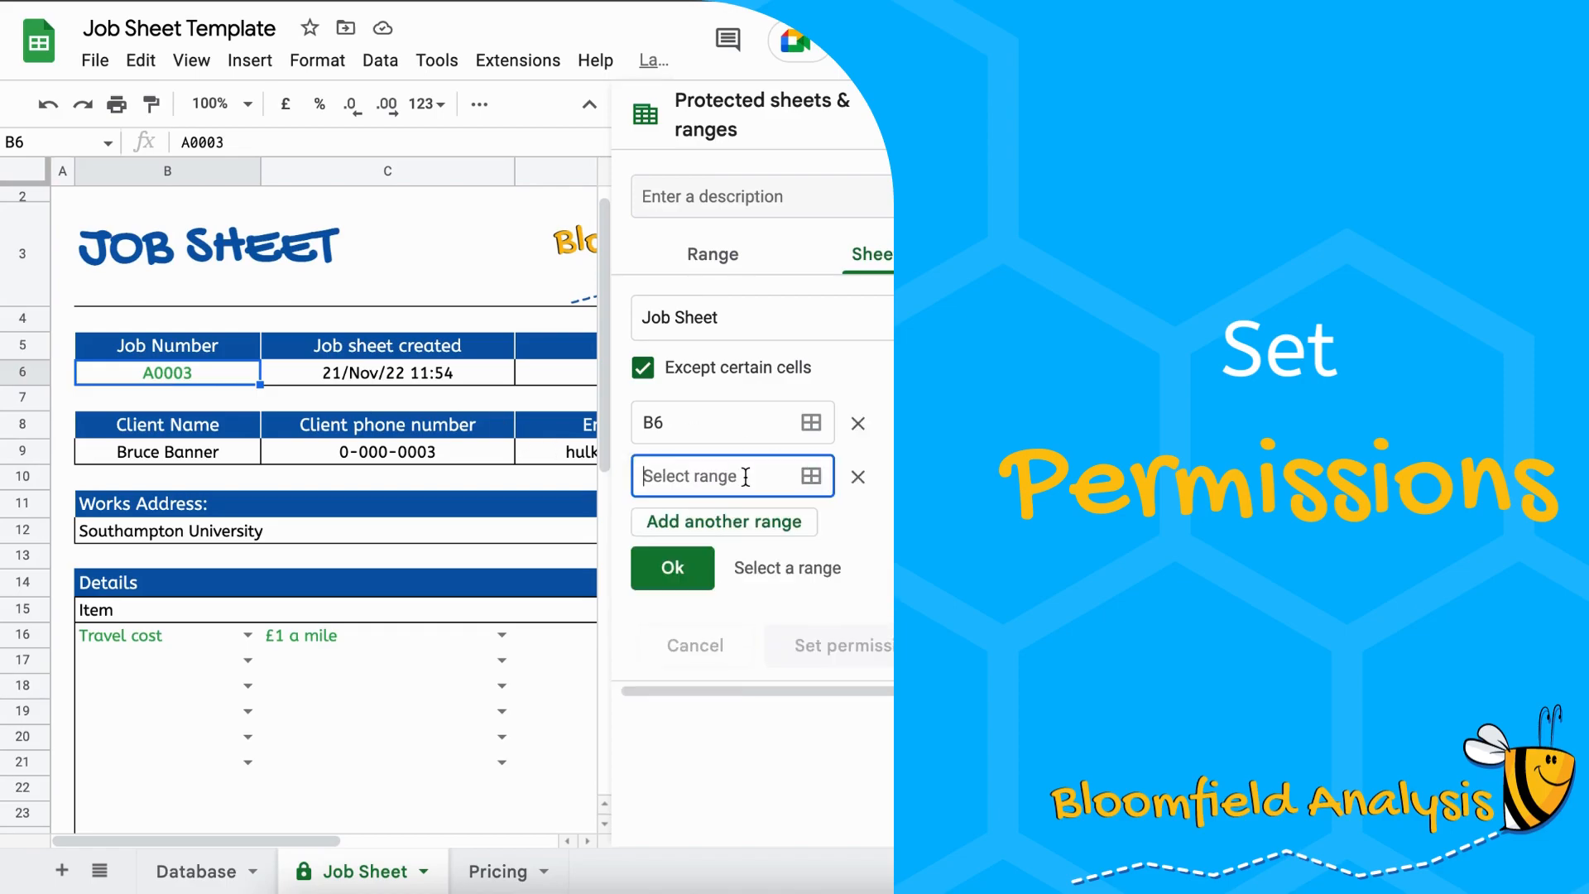
scroll(328, 683, "down", 2)
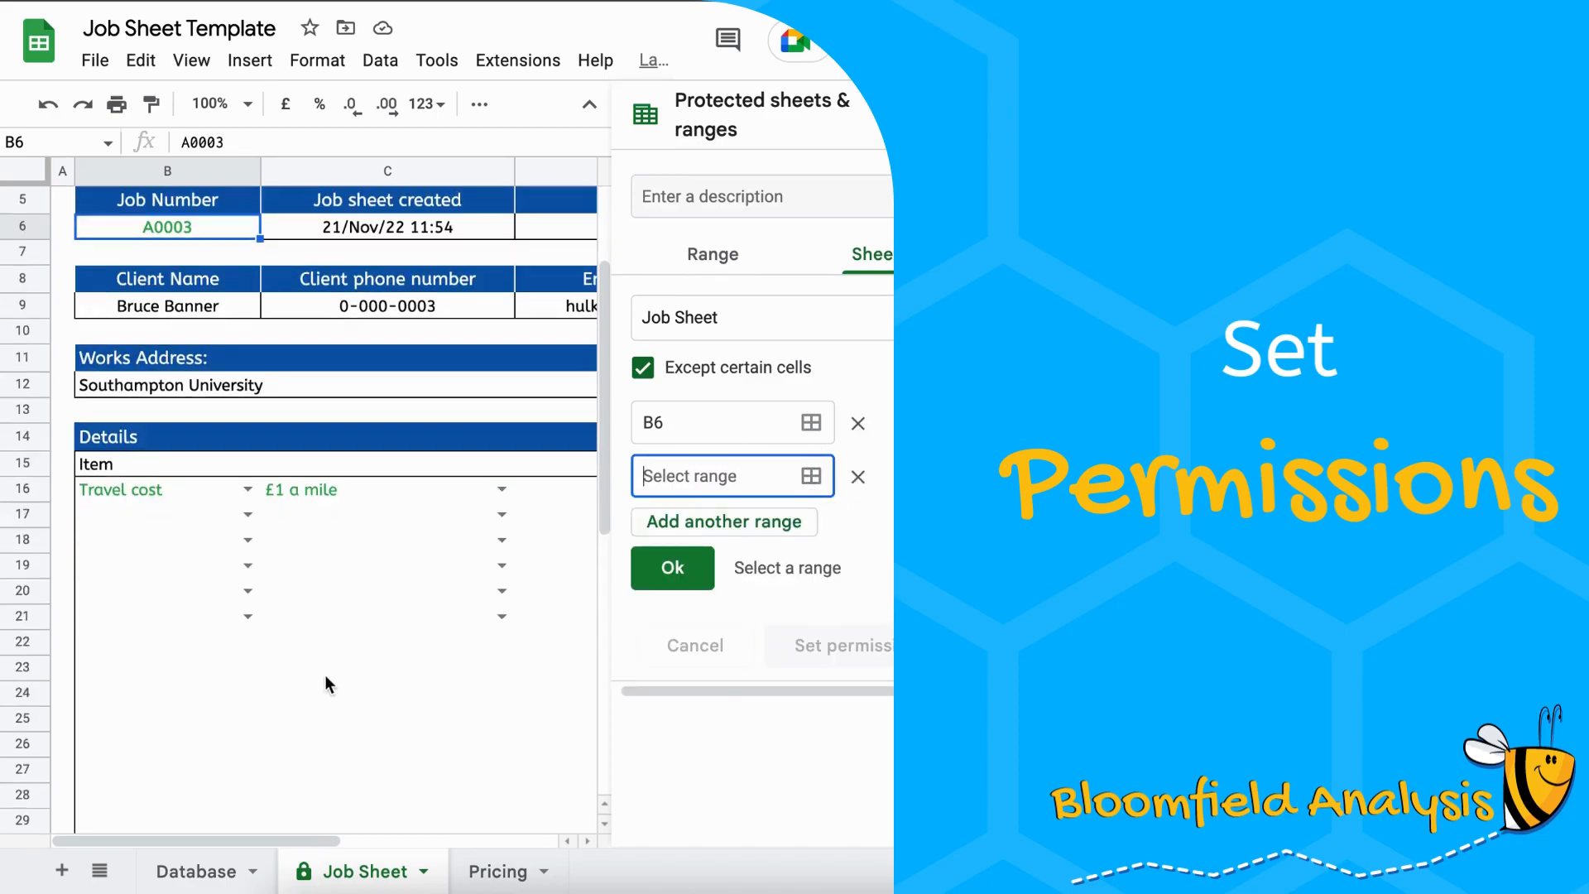
scroll(324, 674, "down", 1)
left_click_drag(164, 470, 269, 587)
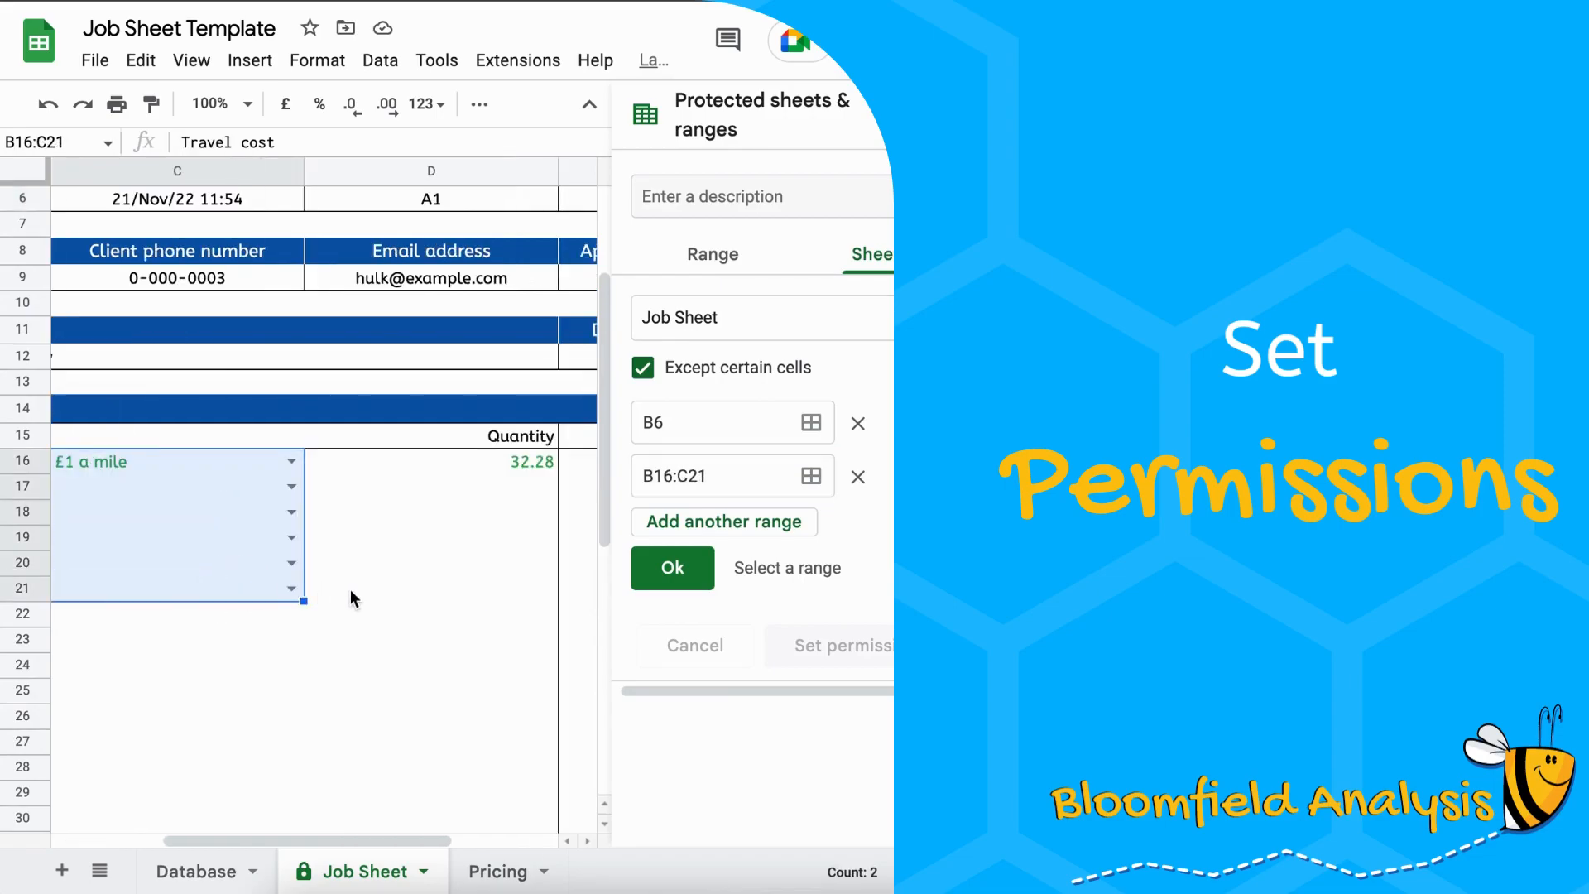
left_click(373, 586, "shift")
scroll(299, 569, "left", 3)
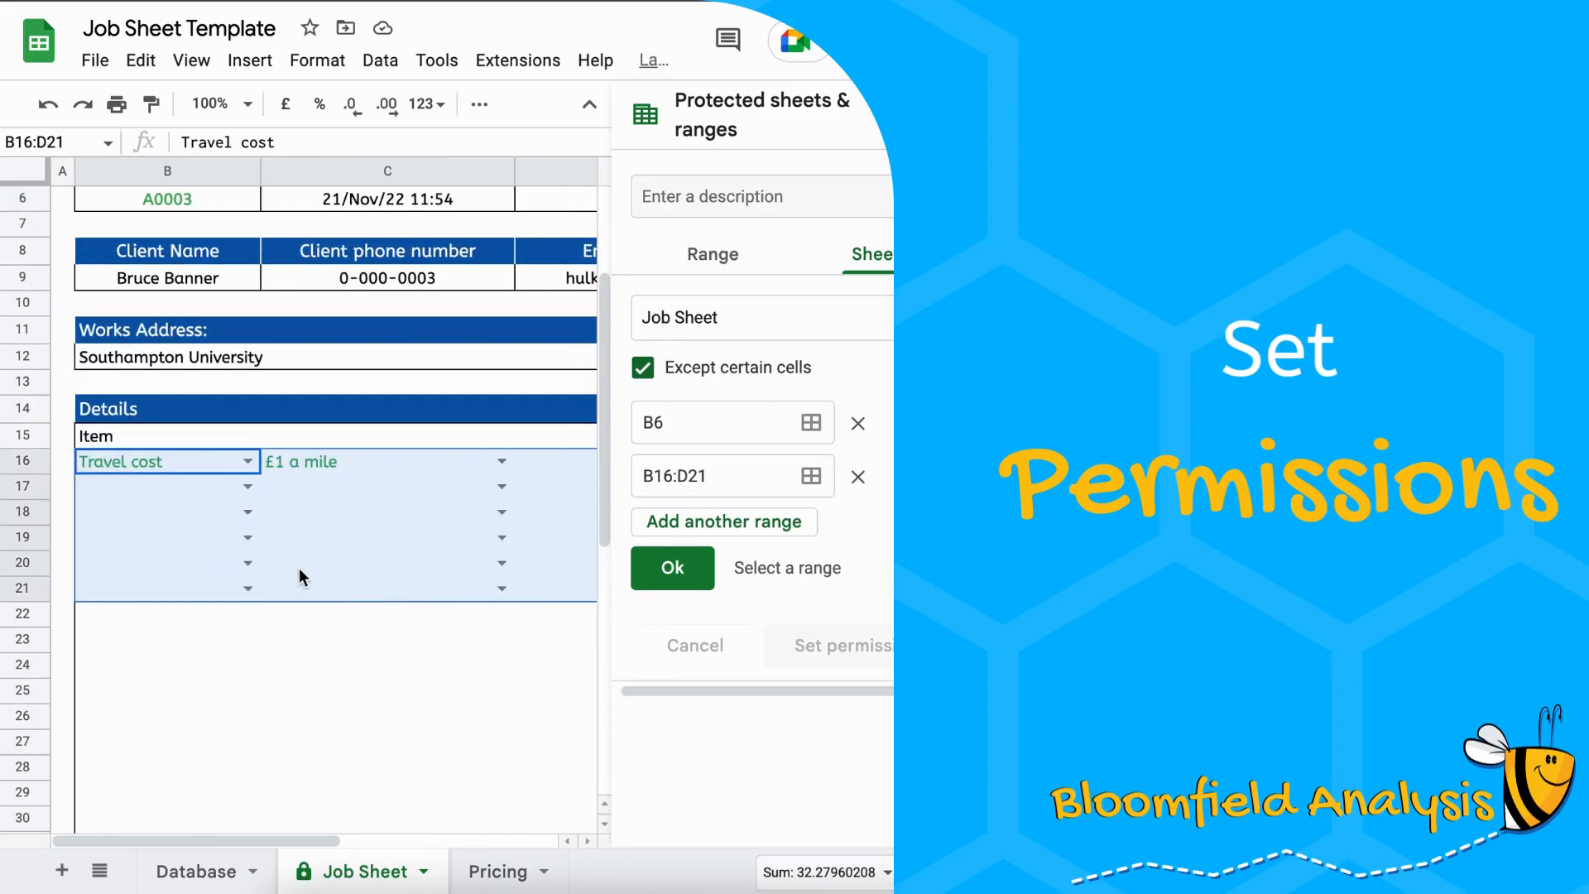
scroll(311, 578, "right", 5)
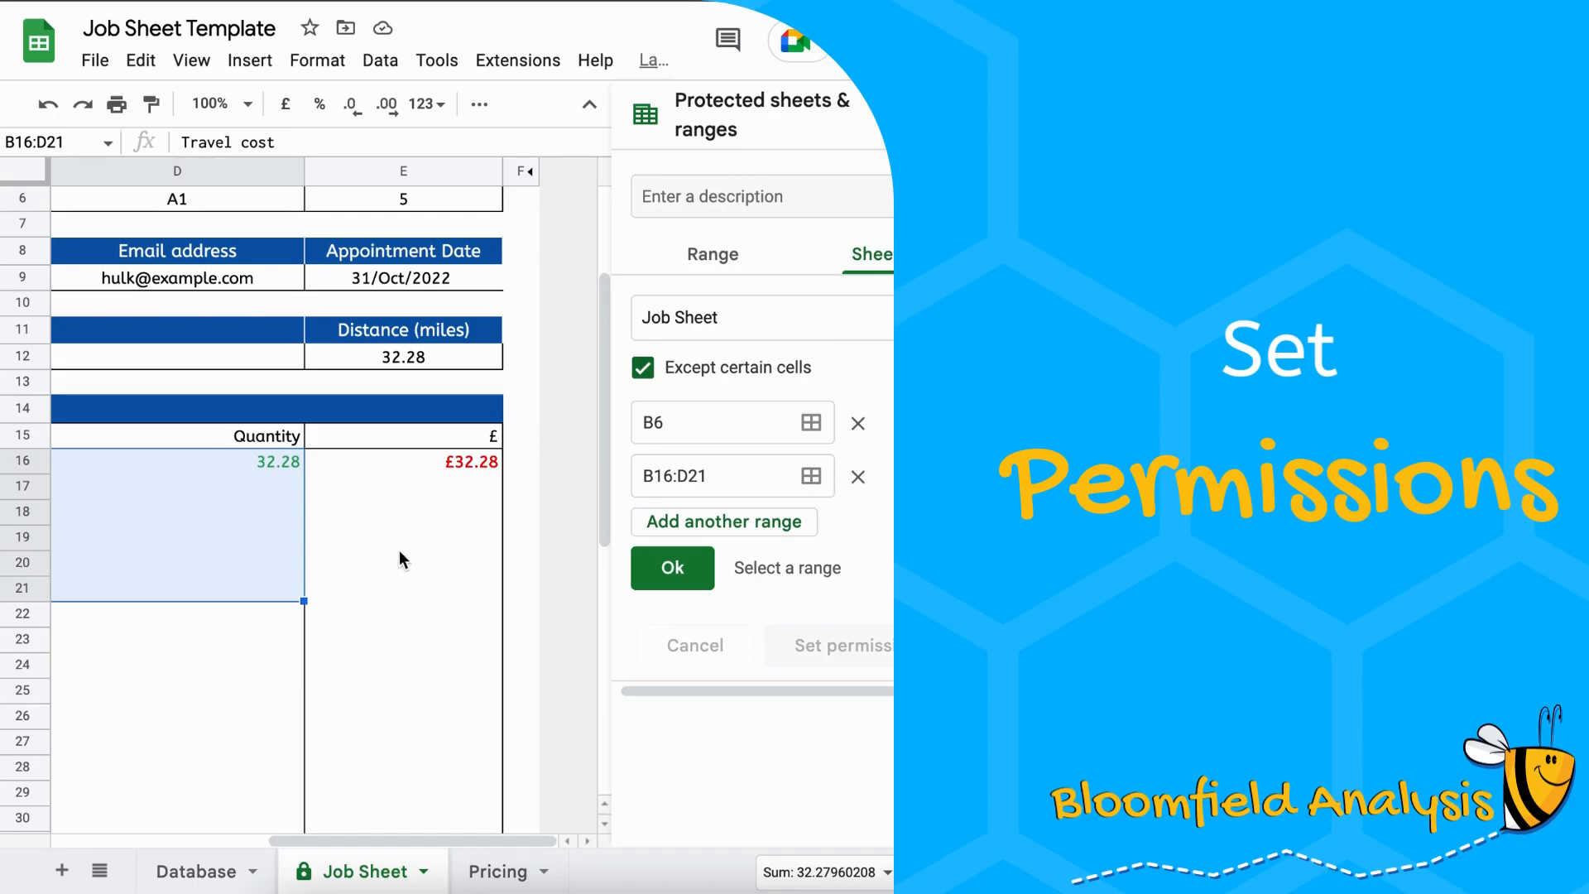
left_click(667, 571)
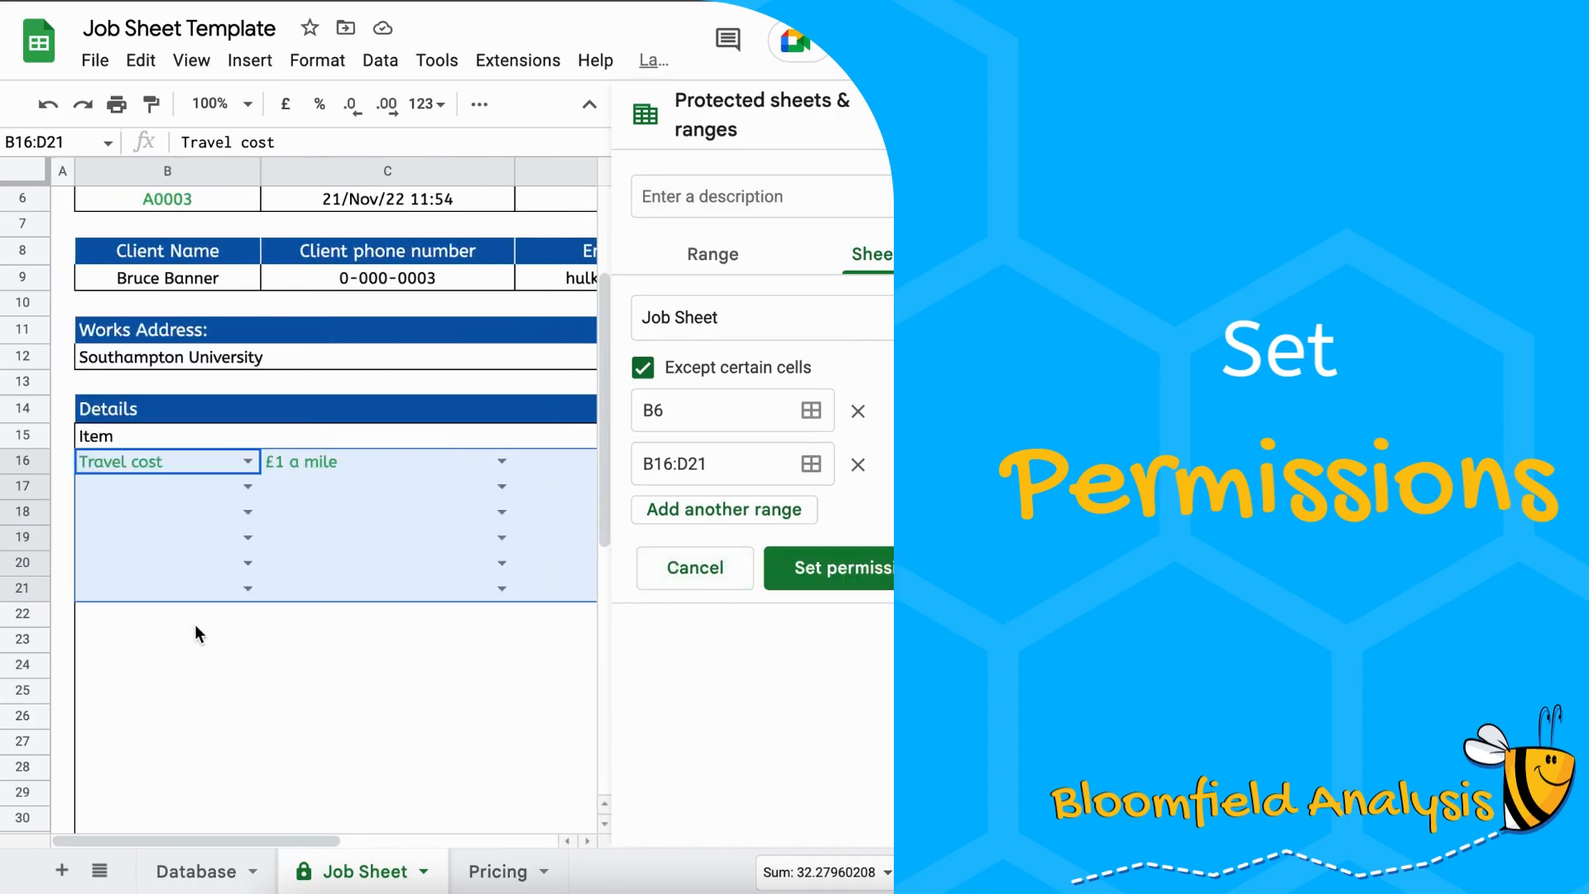
Add a third exception range entry to the Job Sheet protection for the empty cells below the item lines
left_click(186, 645)
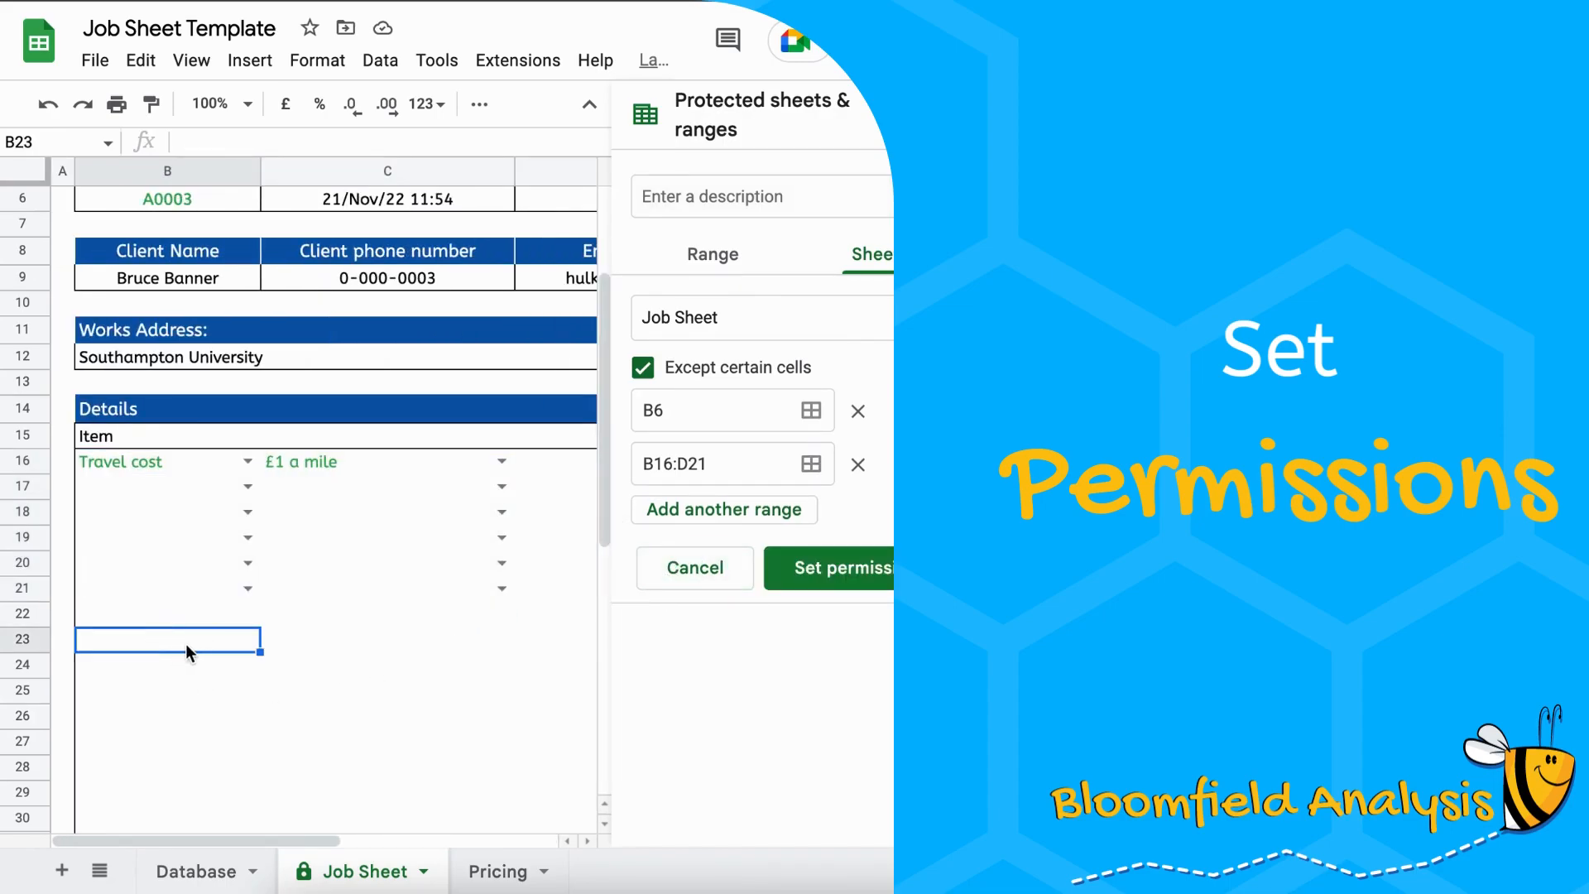
left_click(204, 597)
left_click(221, 624)
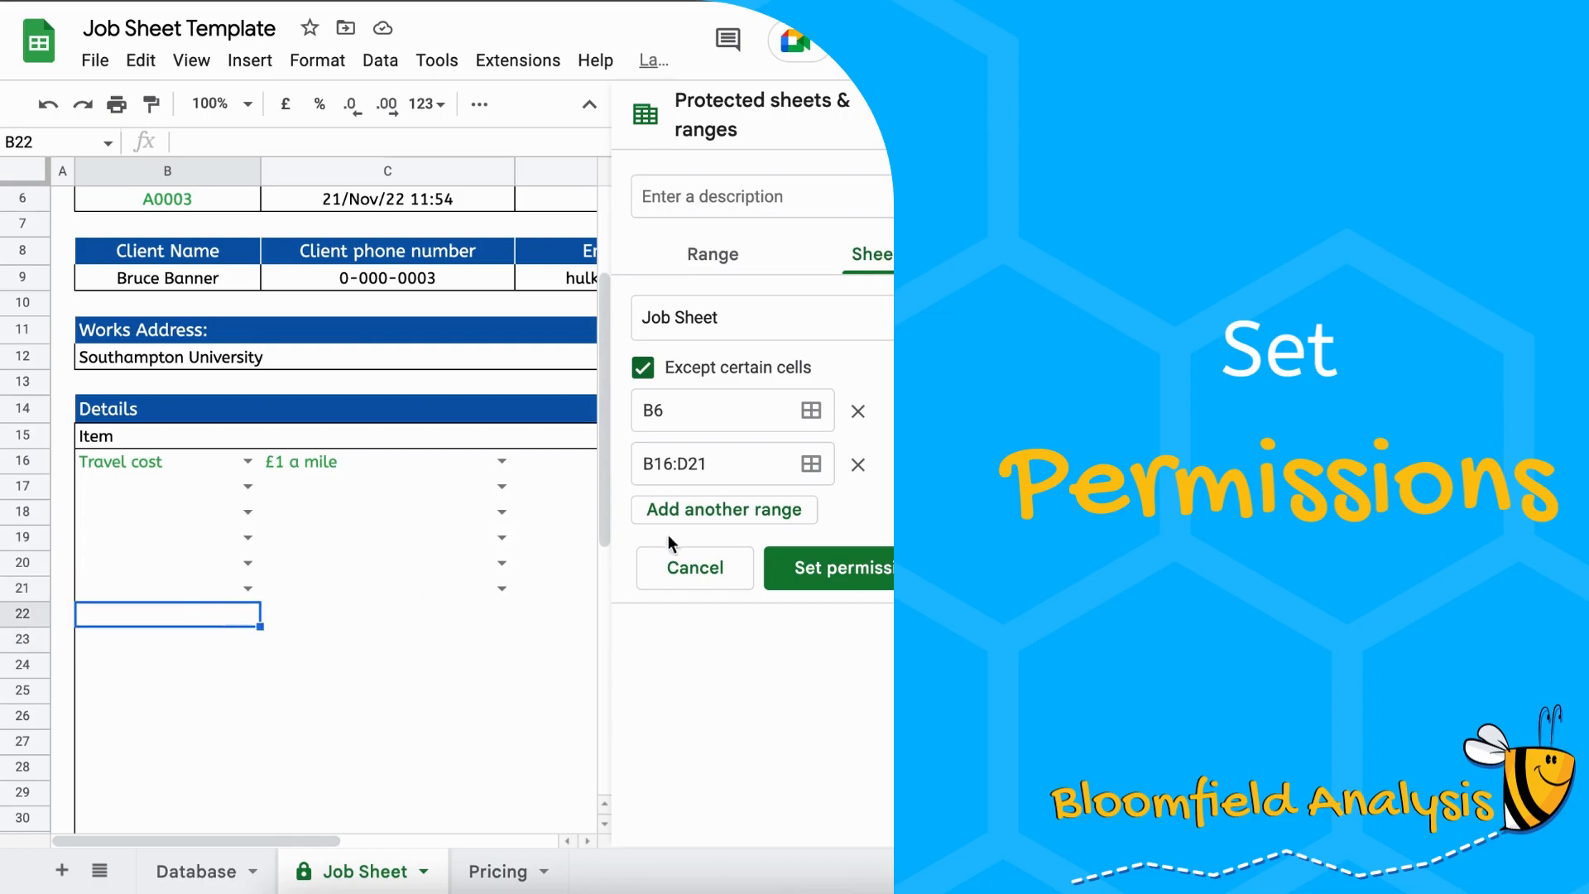
left_click(695, 510)
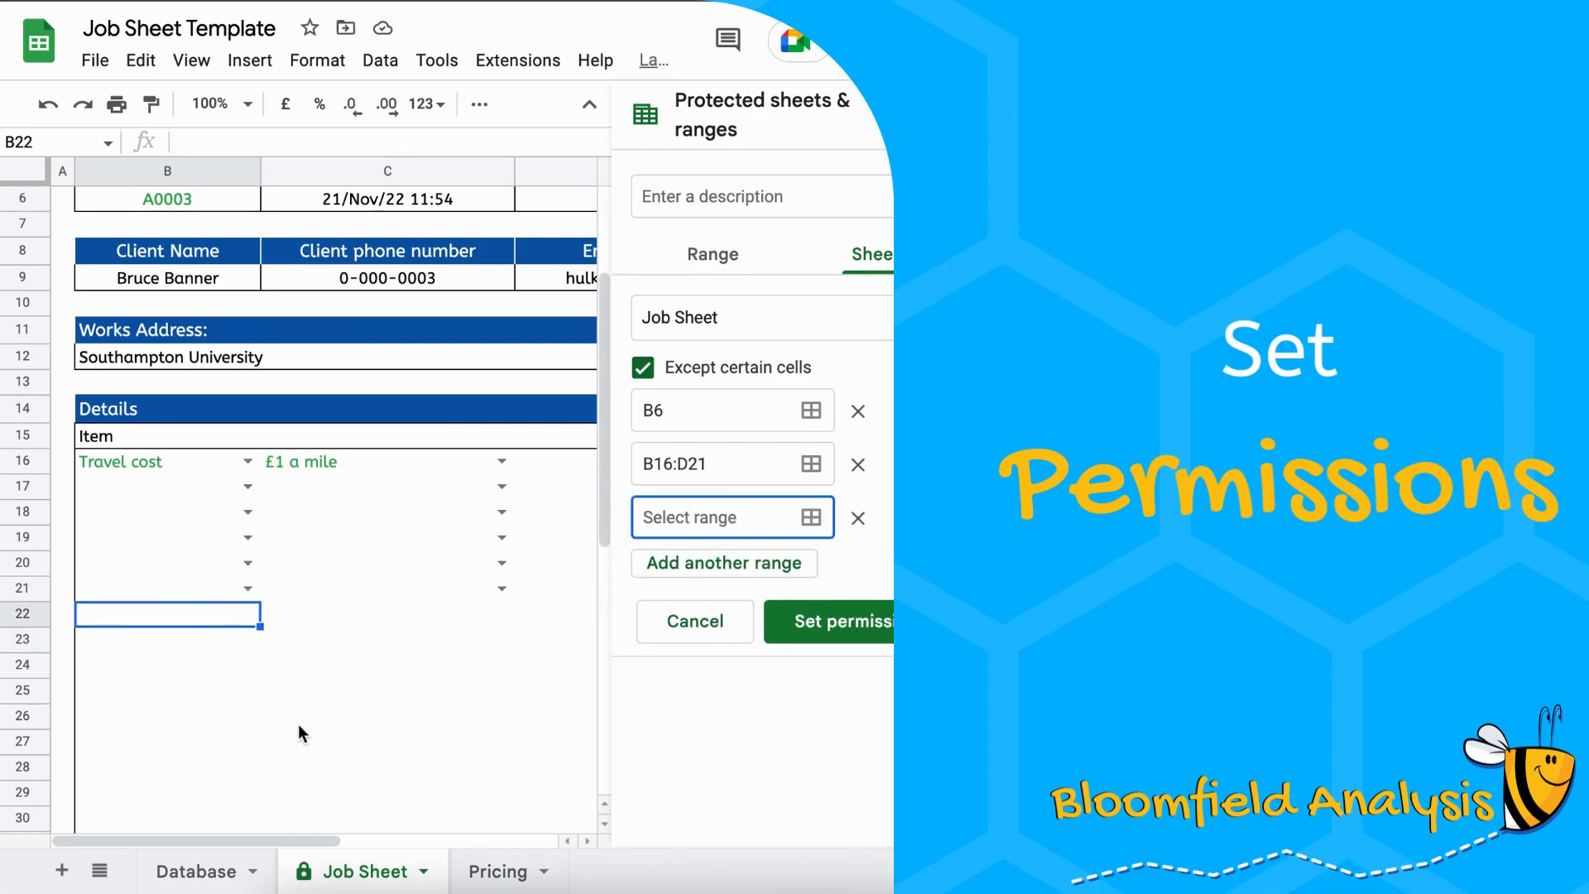
left_click(280, 683, "shift")
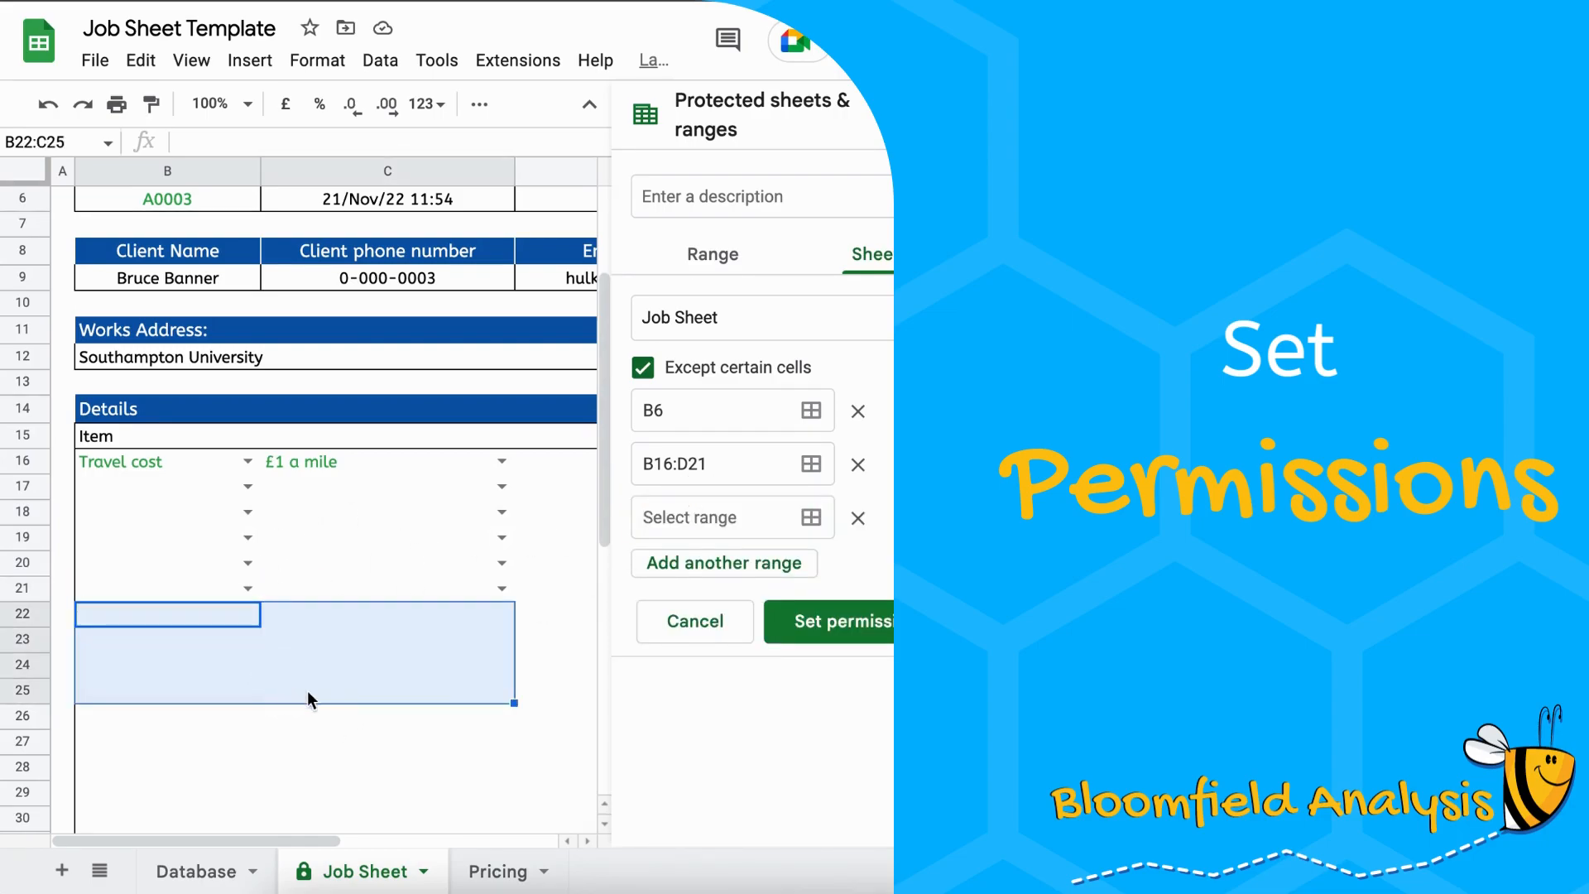
Set the third exception range to B22:E26 and try to apply the new Job Sheet protection
left_click(811, 517)
left_click(117, 622)
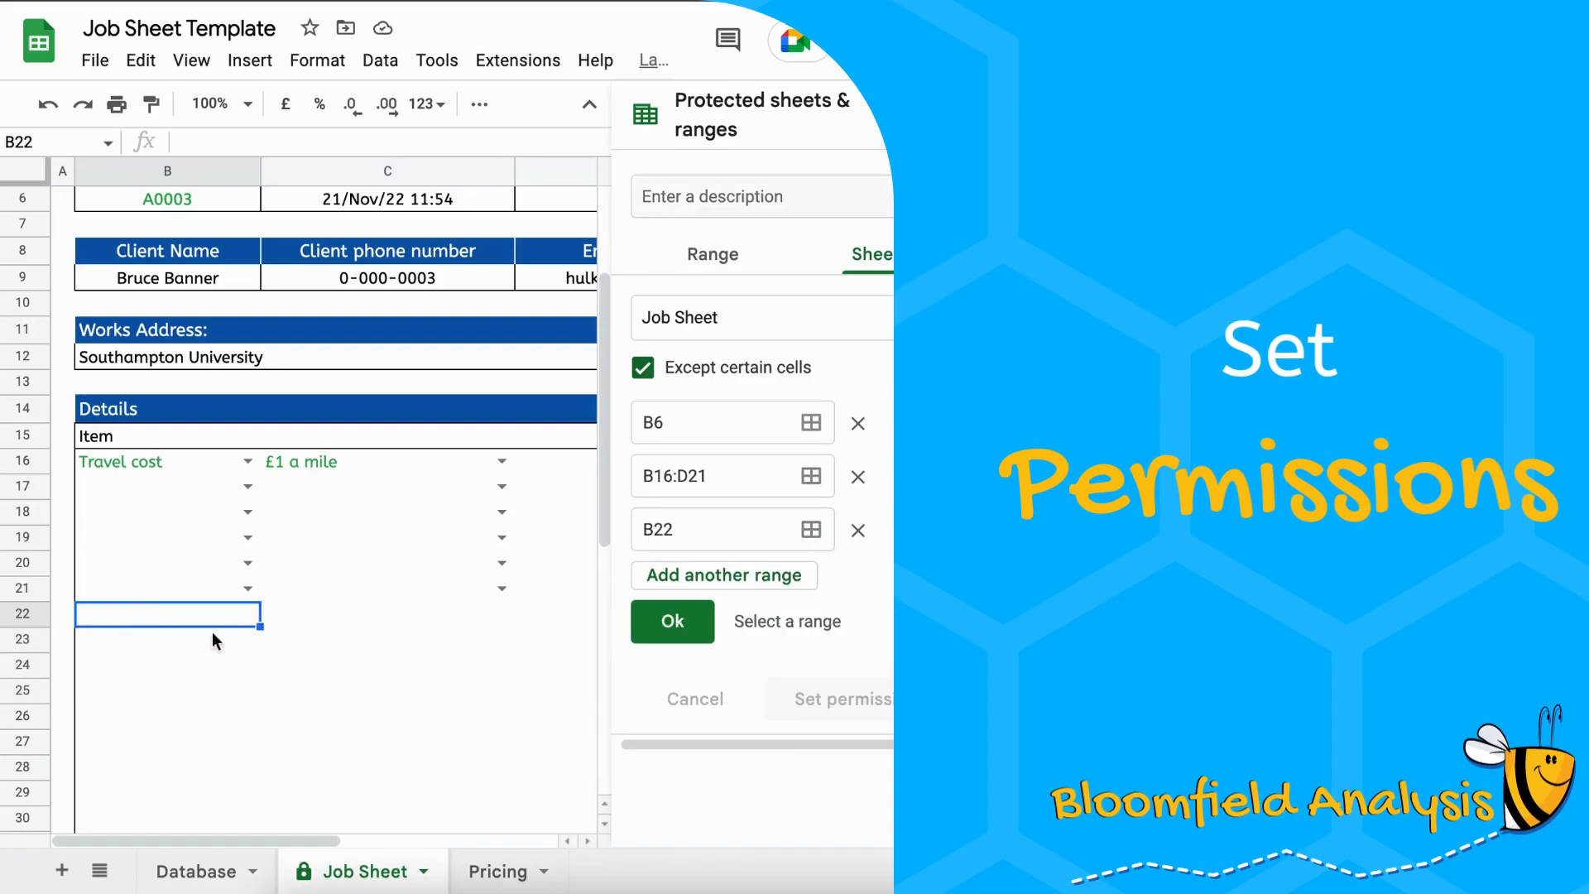
left_click(495, 690, "shift")
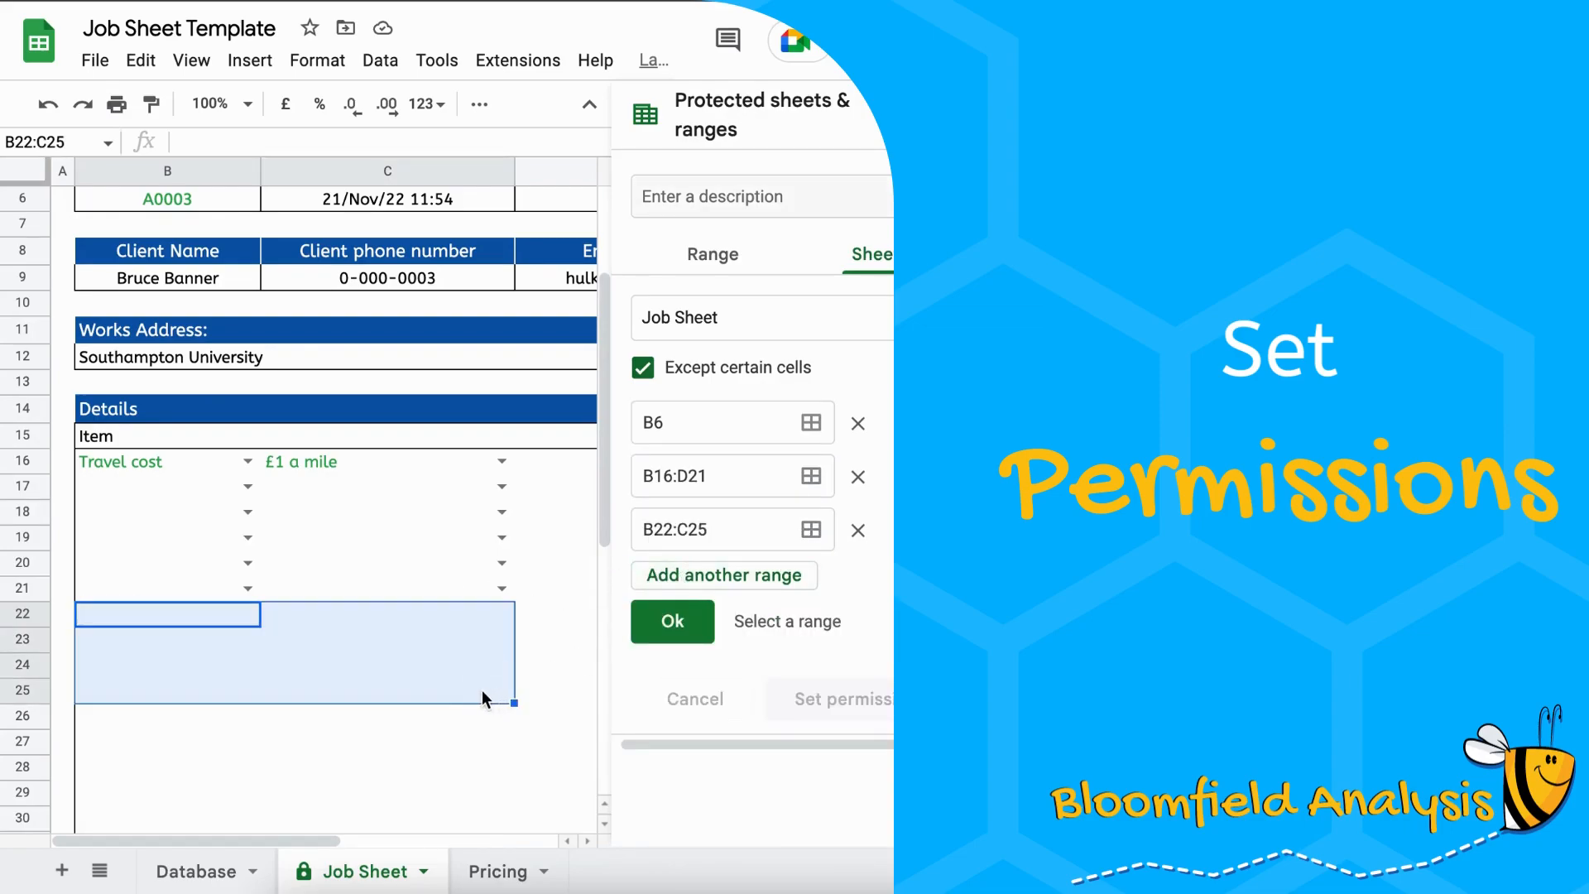
scroll(463, 689, "right", 5)
left_click(449, 700, "shift")
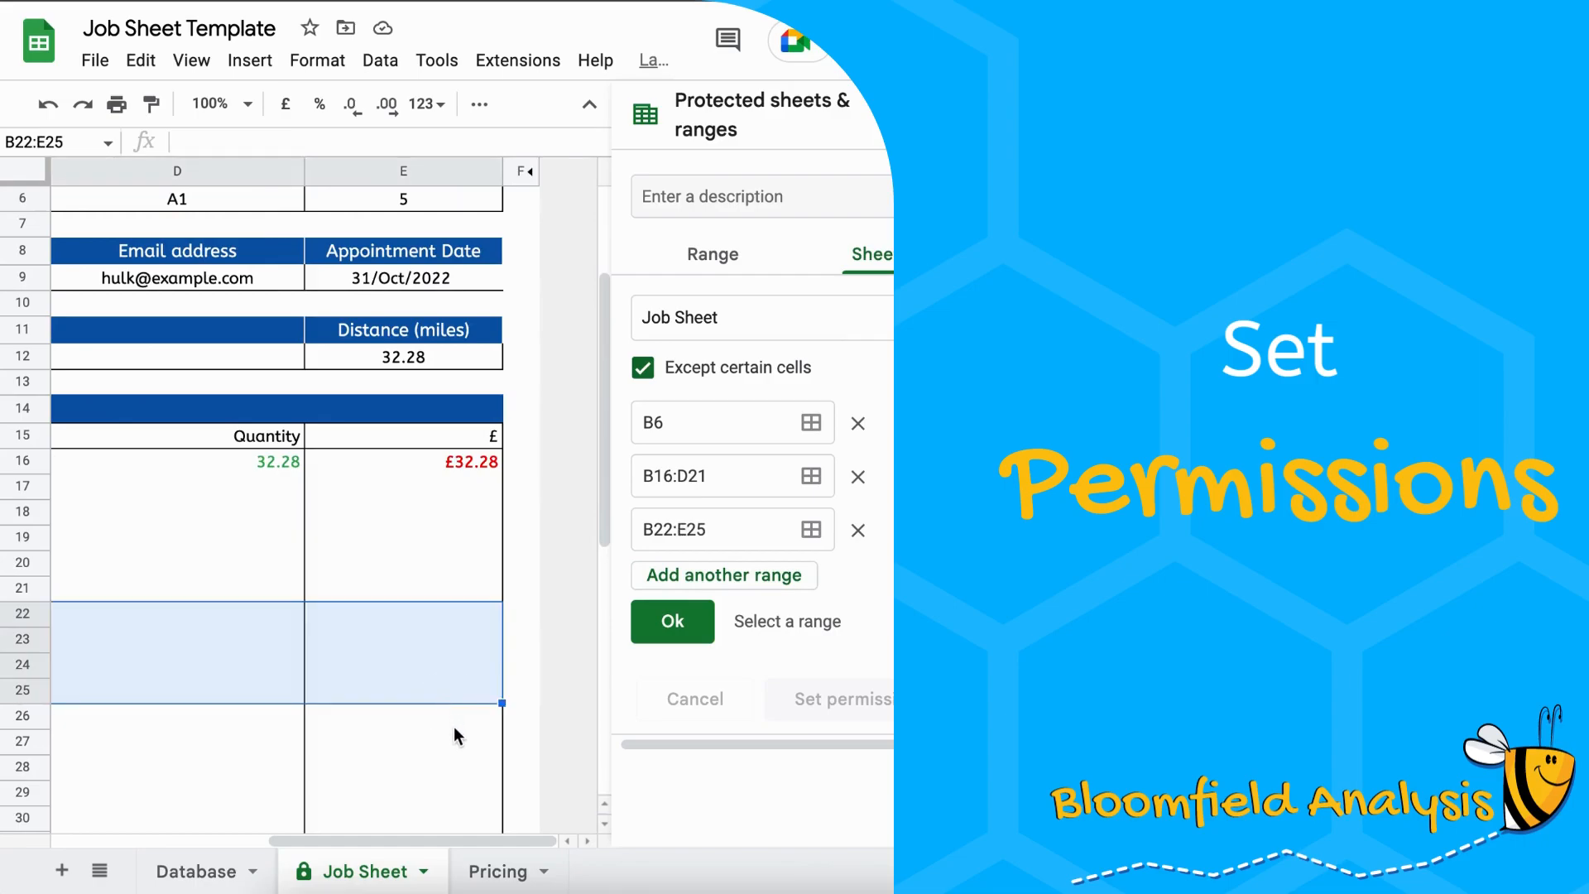
left_click(454, 726, "shift")
scroll(270, 688, "left", 5)
scroll(270, 689, "right", 5)
scroll(270, 688, "left", 2)
scroll(285, 680, "down", 1)
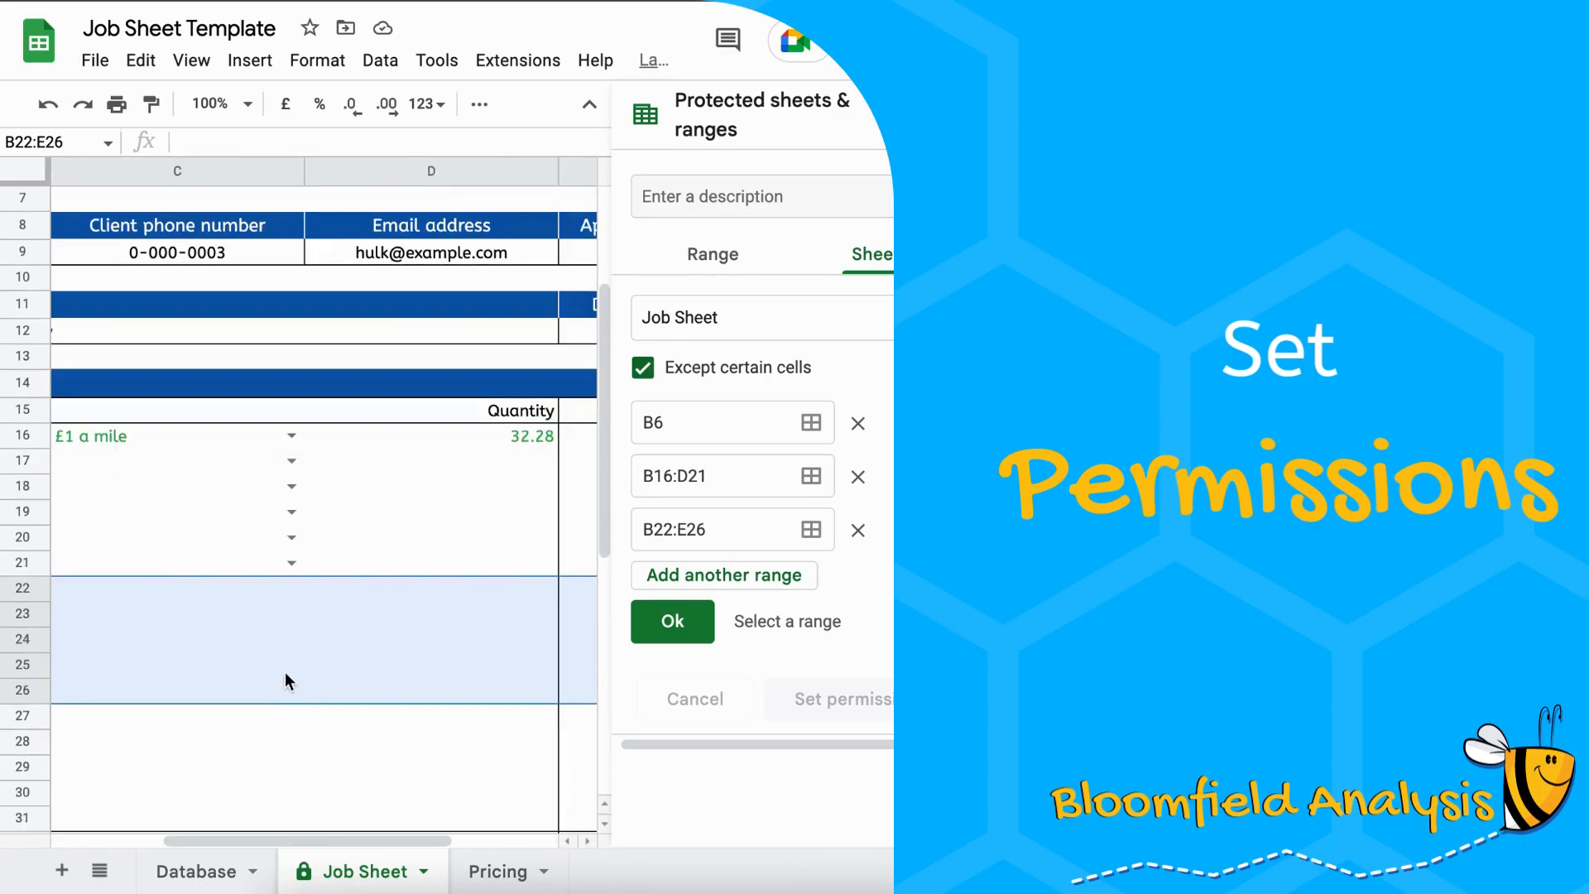
left_click(657, 623)
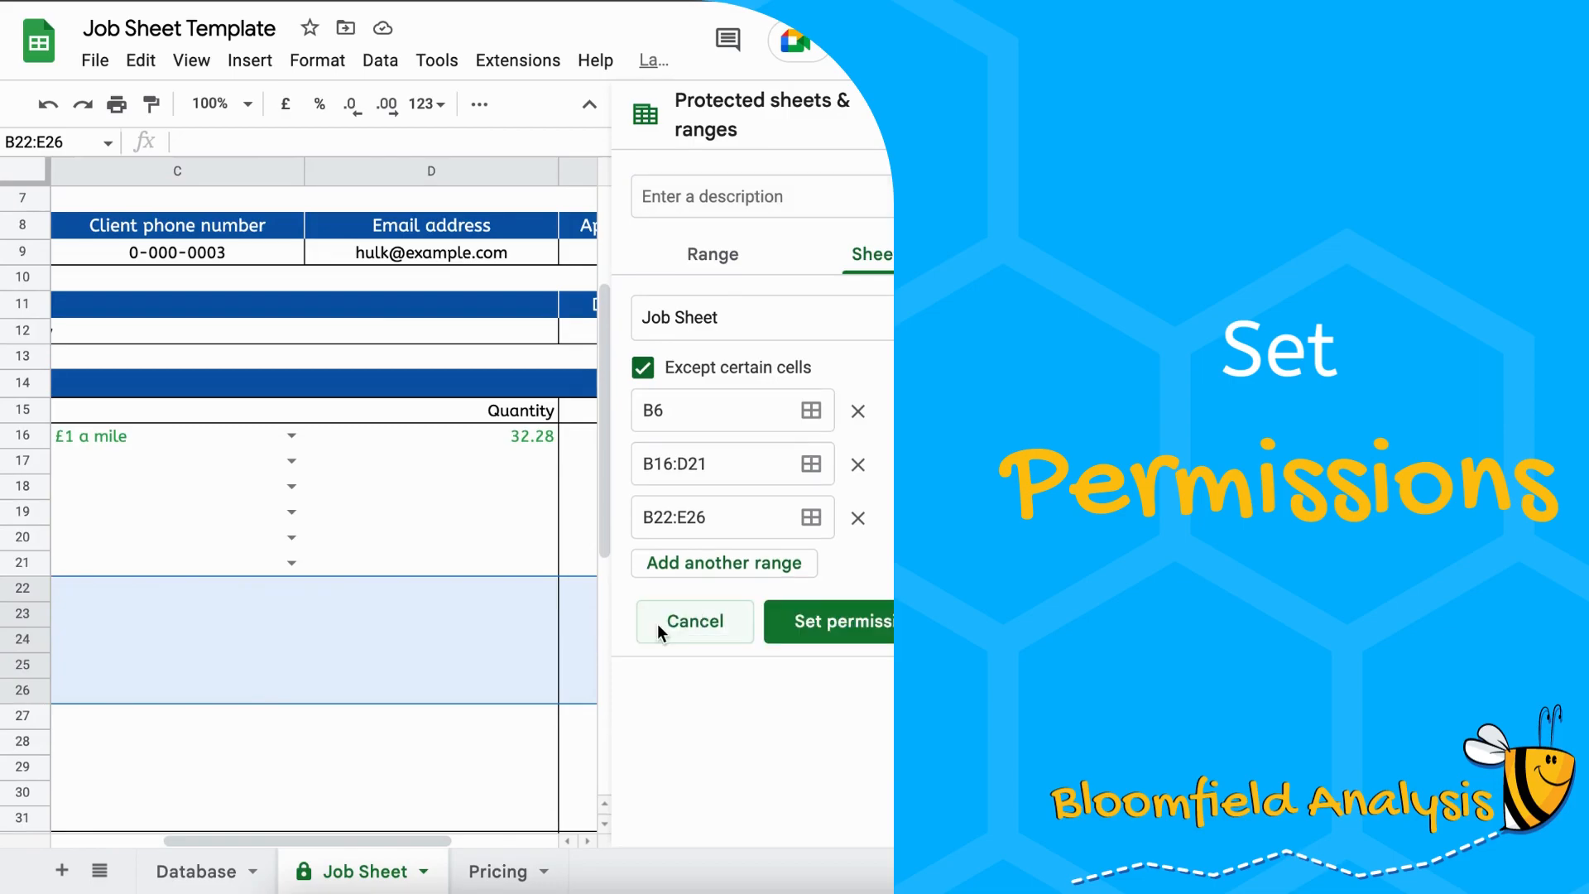
left_click(812, 622)
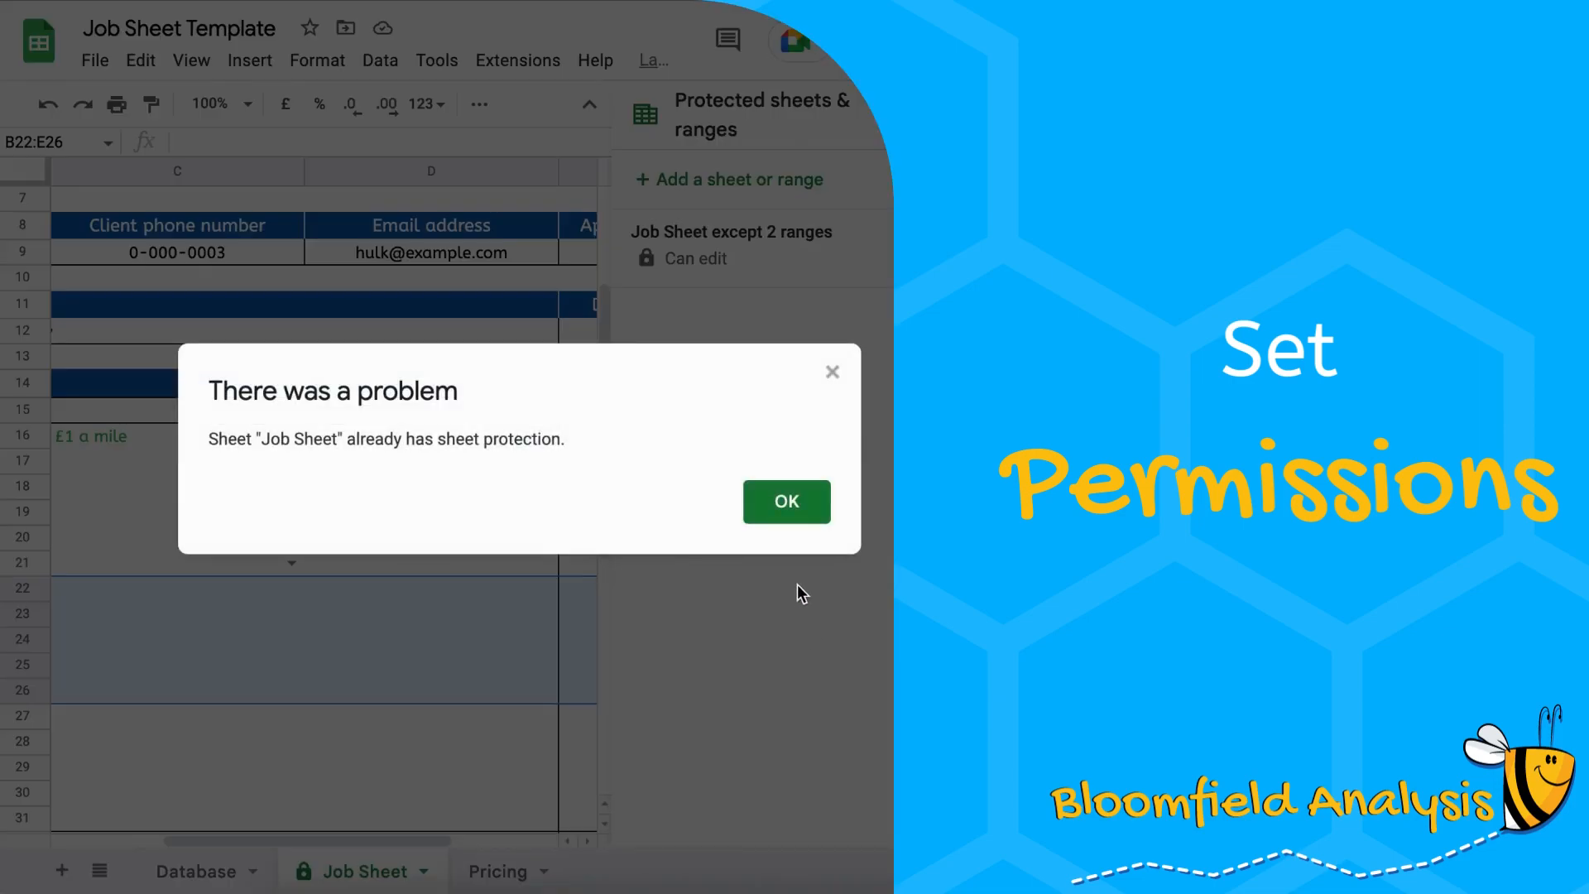
left_click(810, 517)
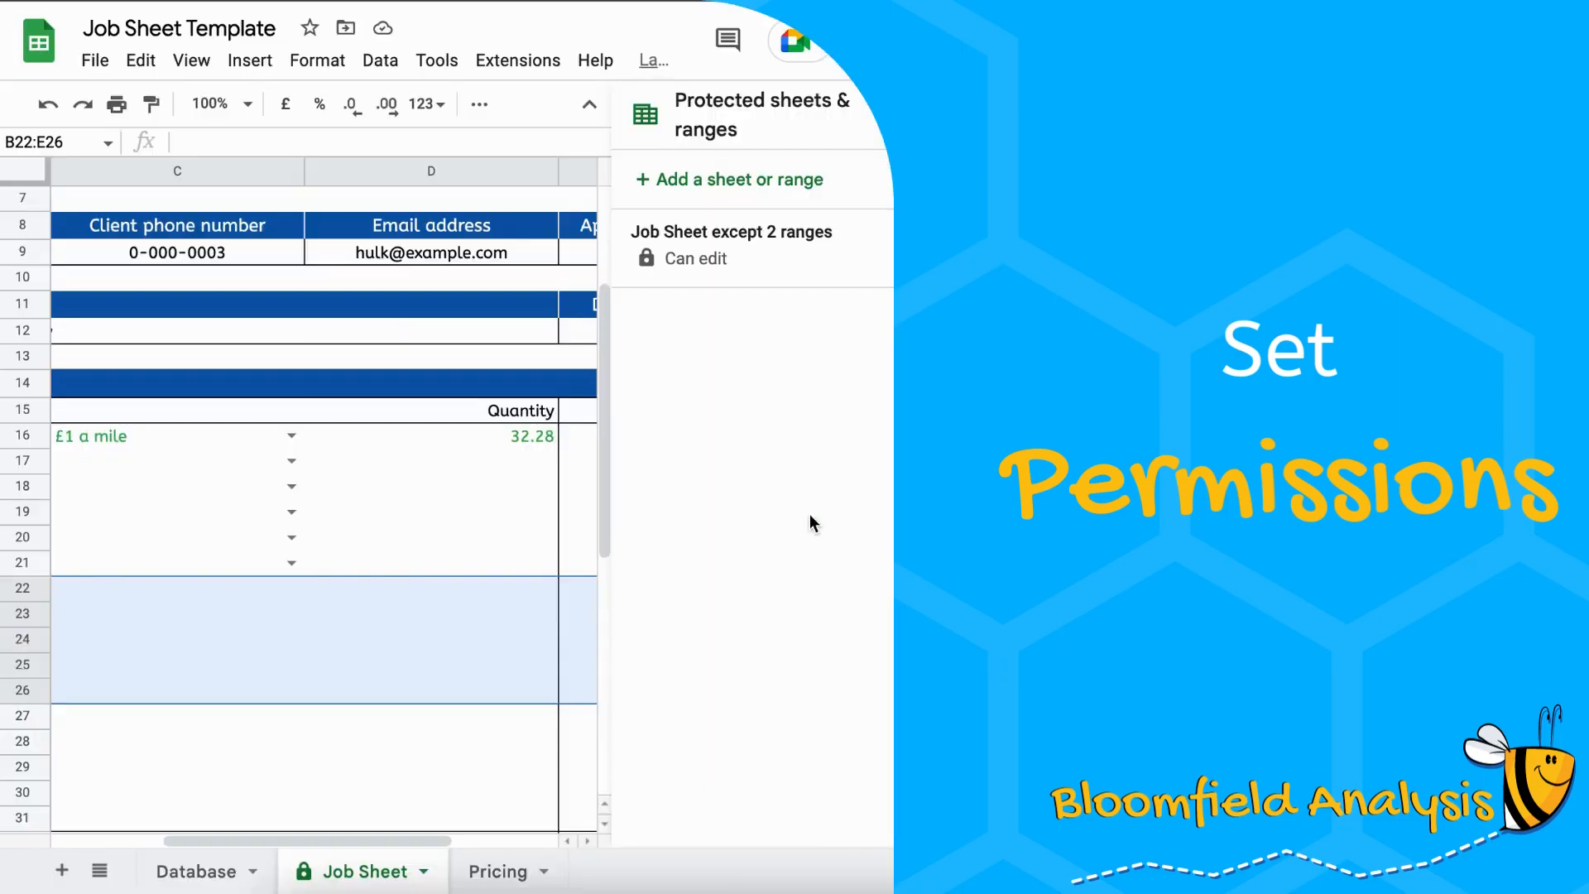
Set the existing Job Sheet protection's editing restriction to Custom with only the owner allowed to edit, and save the protection
left_click(753, 253)
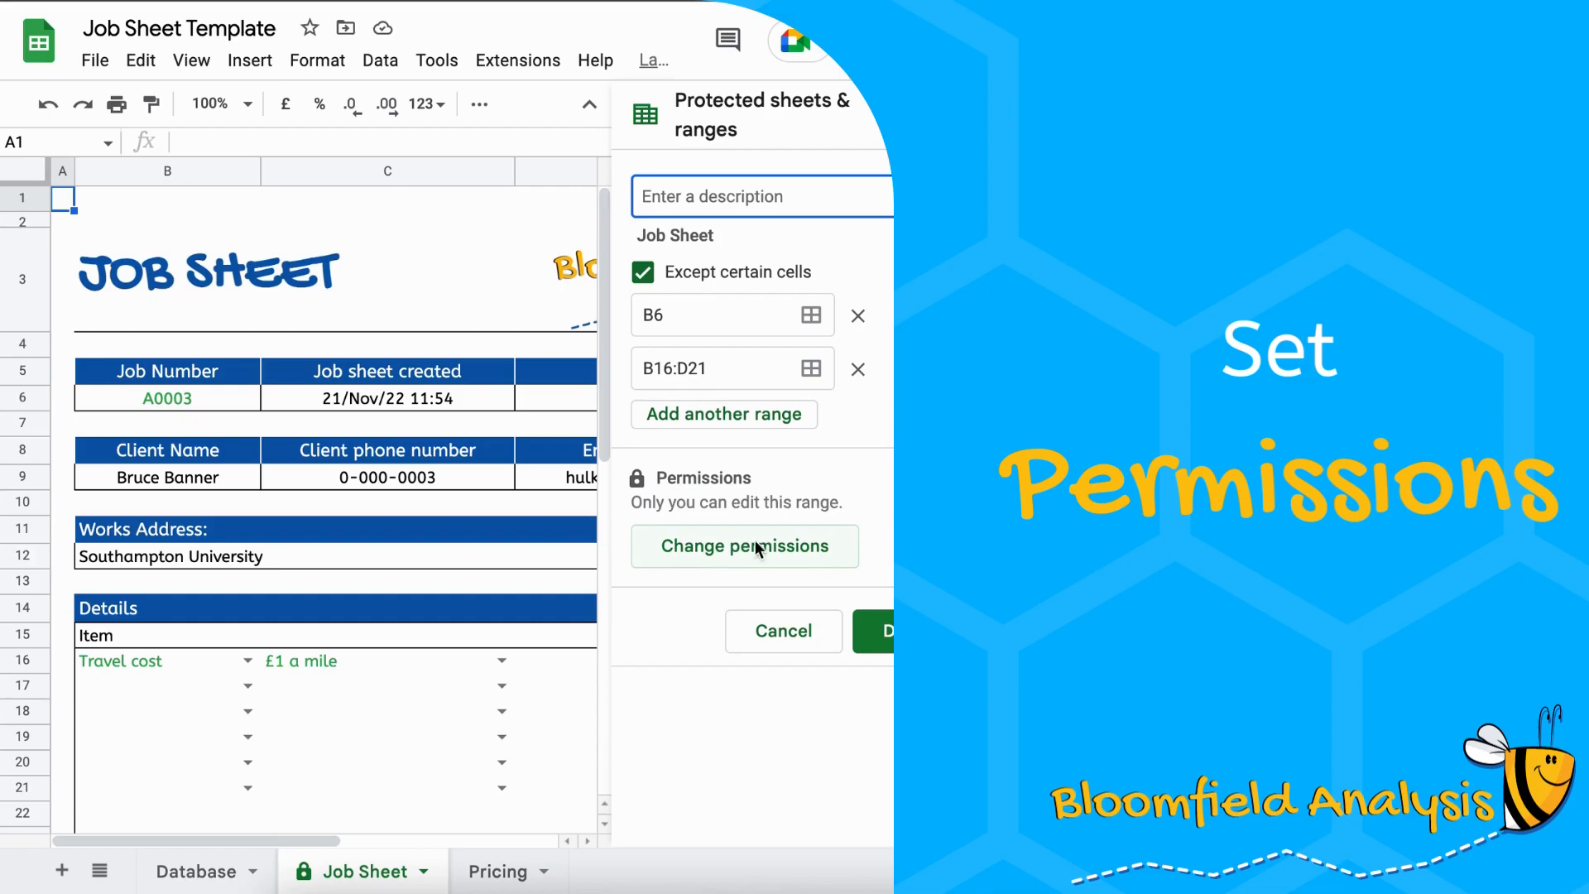
left_click(699, 550)
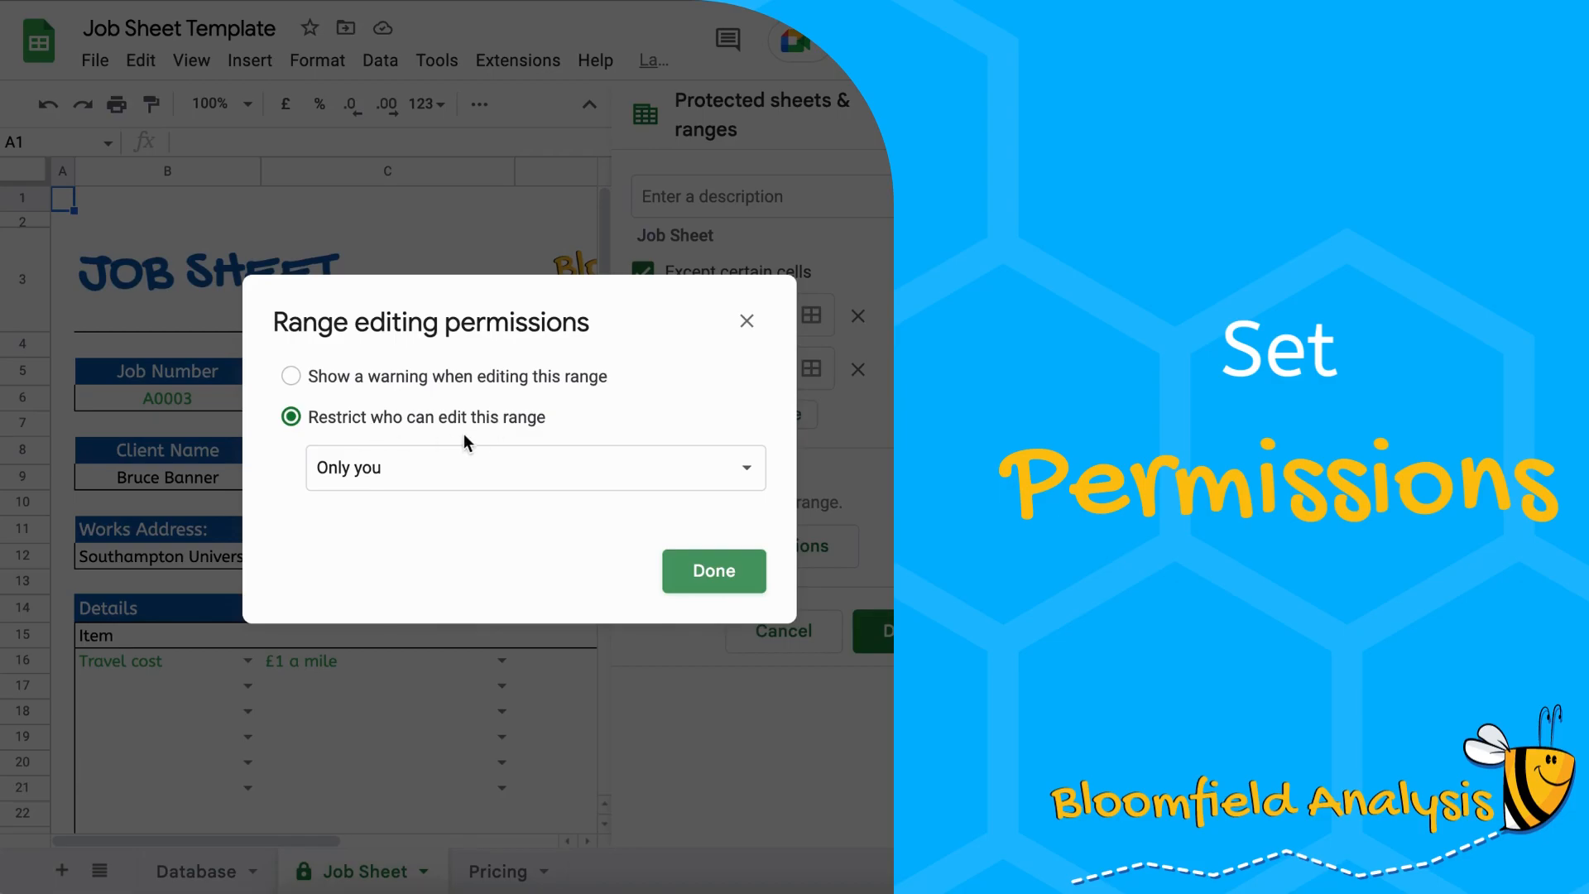
left_click(454, 474)
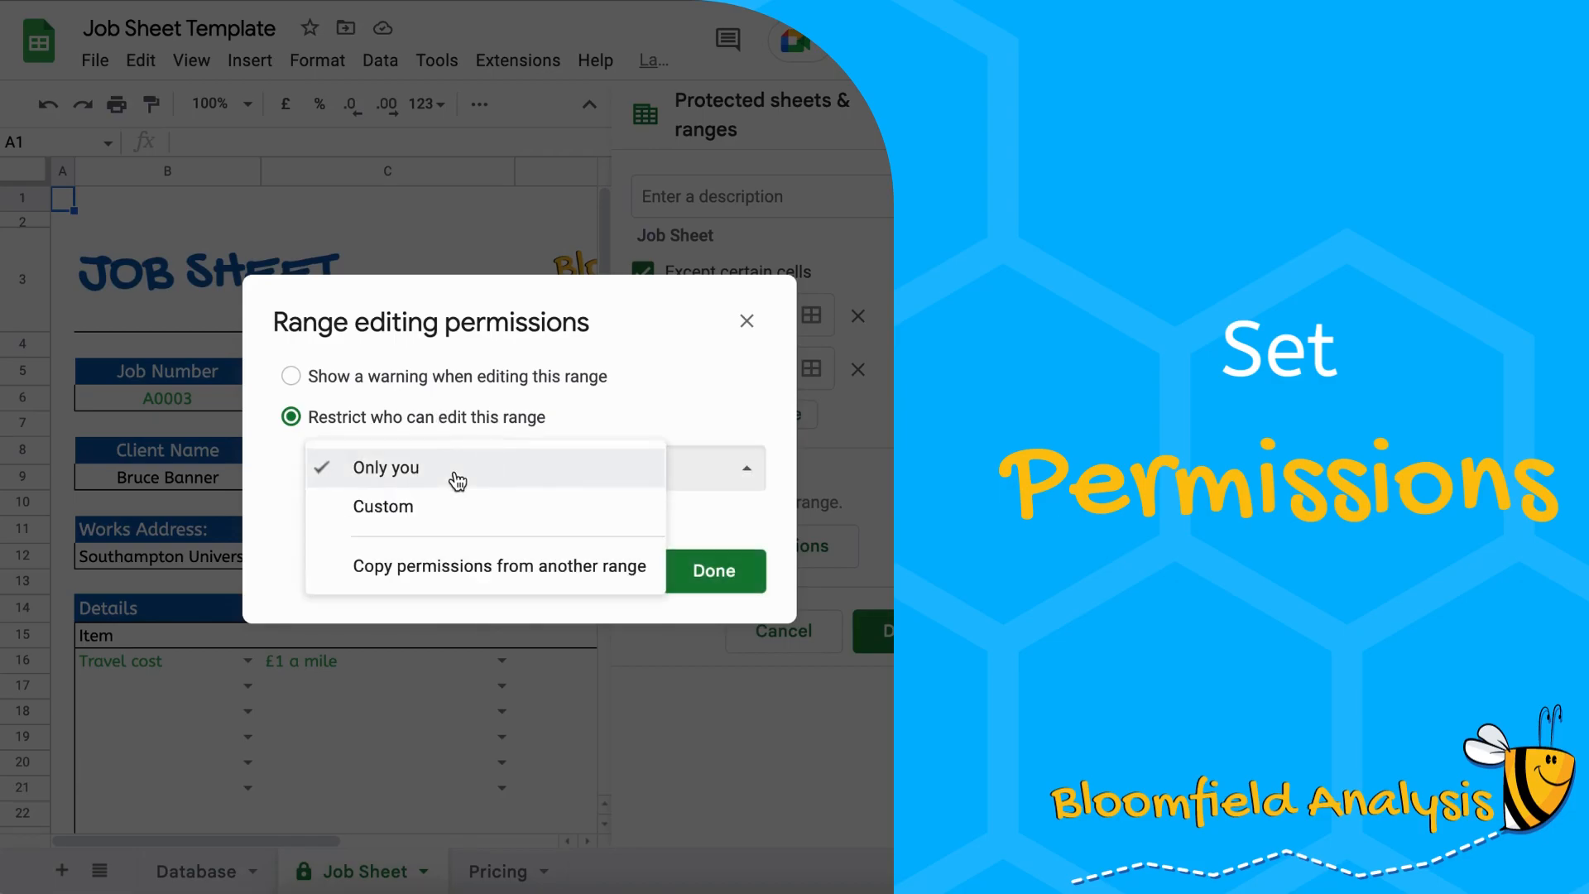
left_click(454, 517)
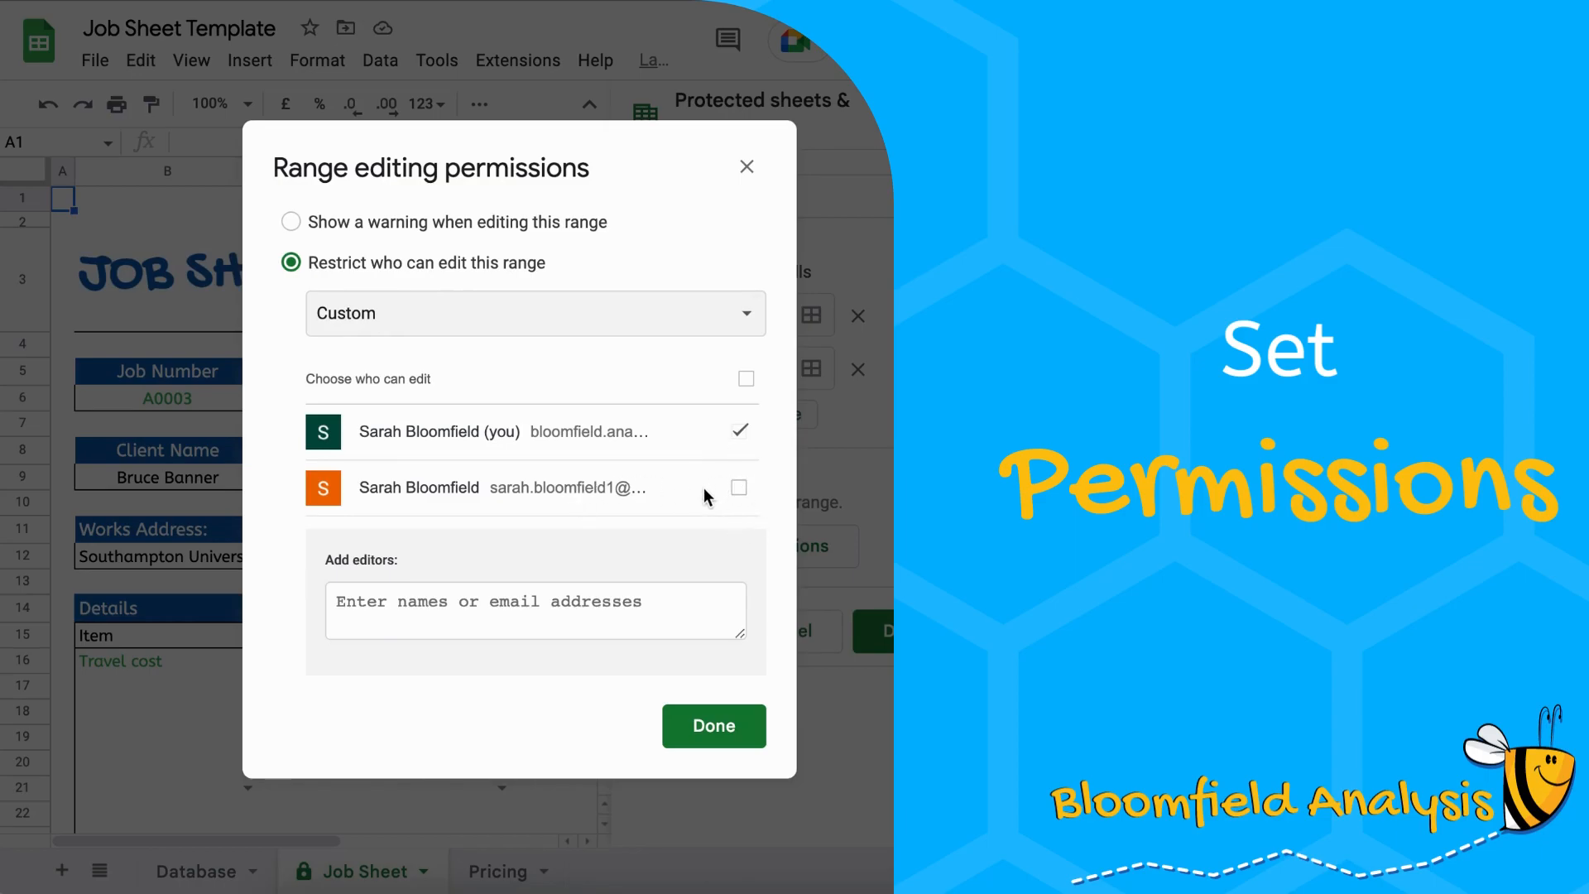
left_click(537, 621)
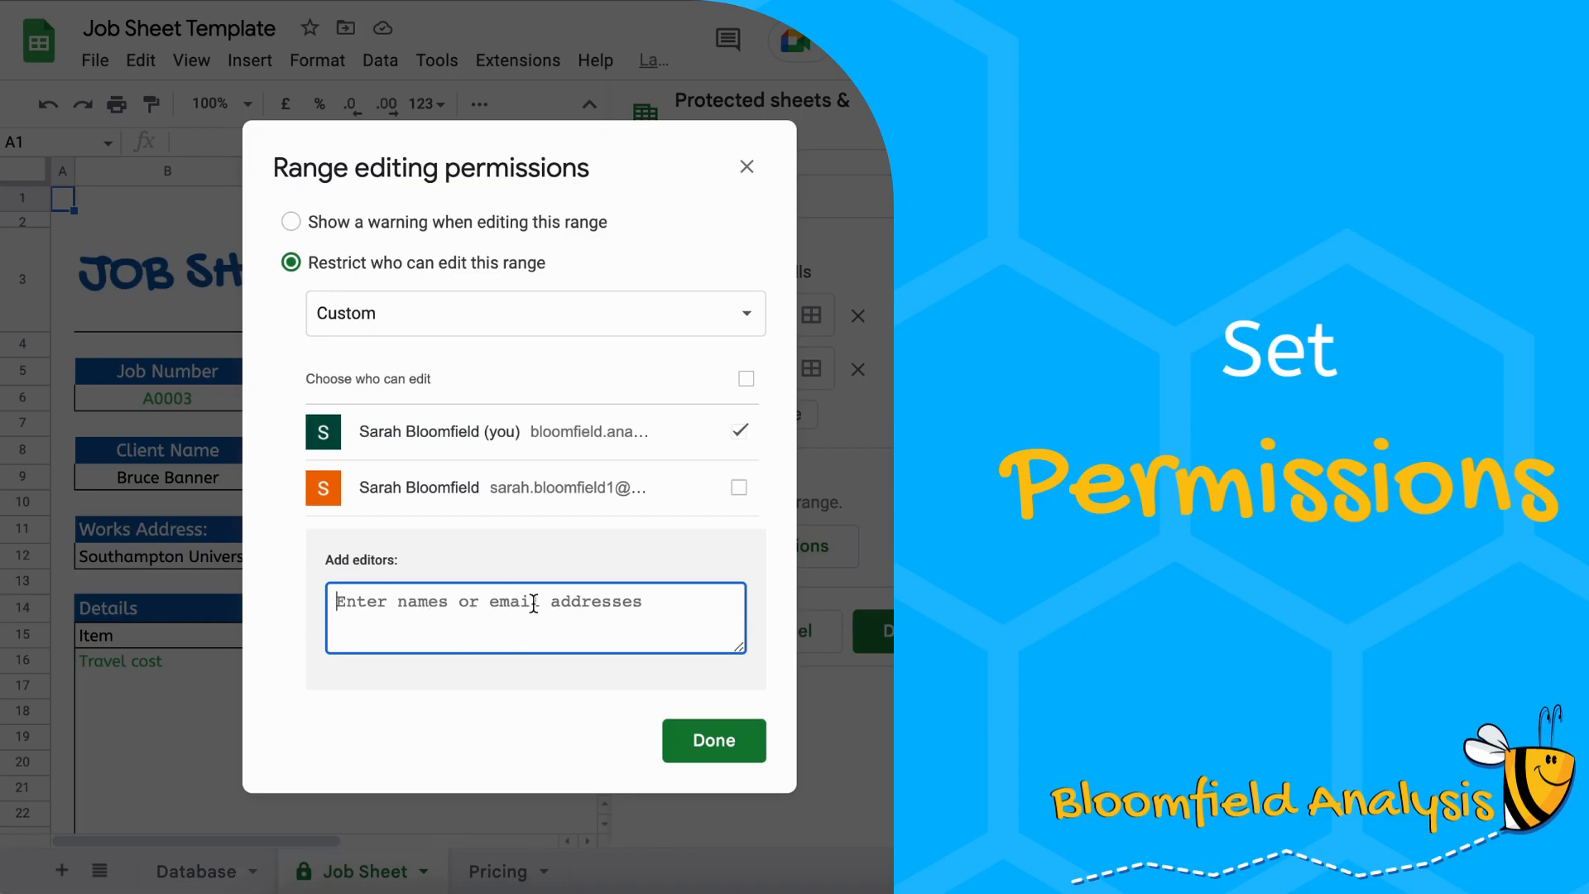
left_click(724, 743)
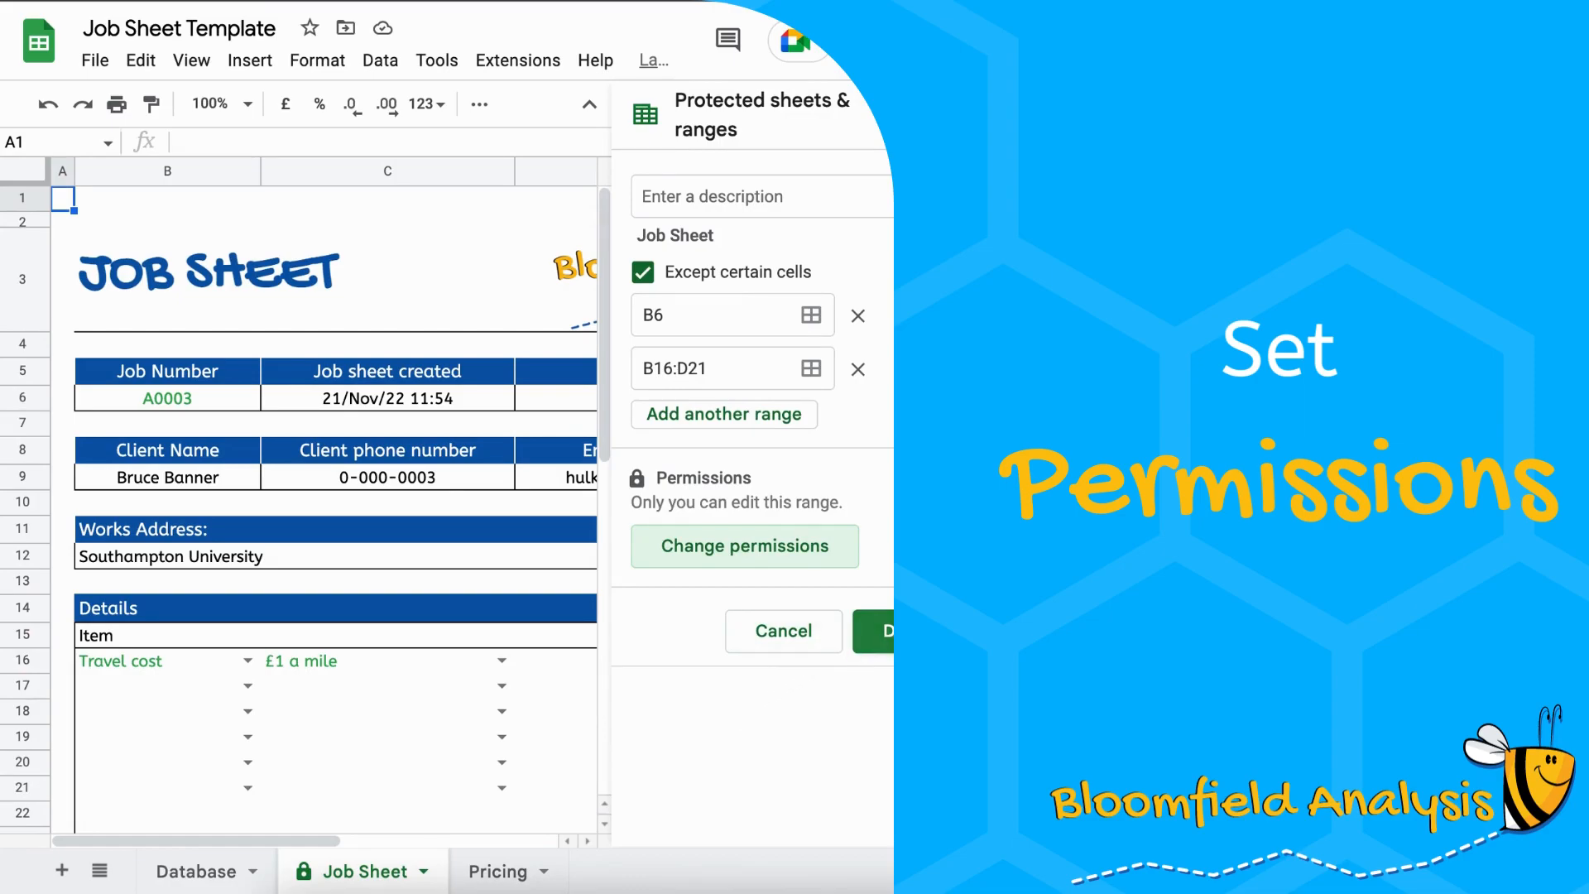
left_click(887, 637)
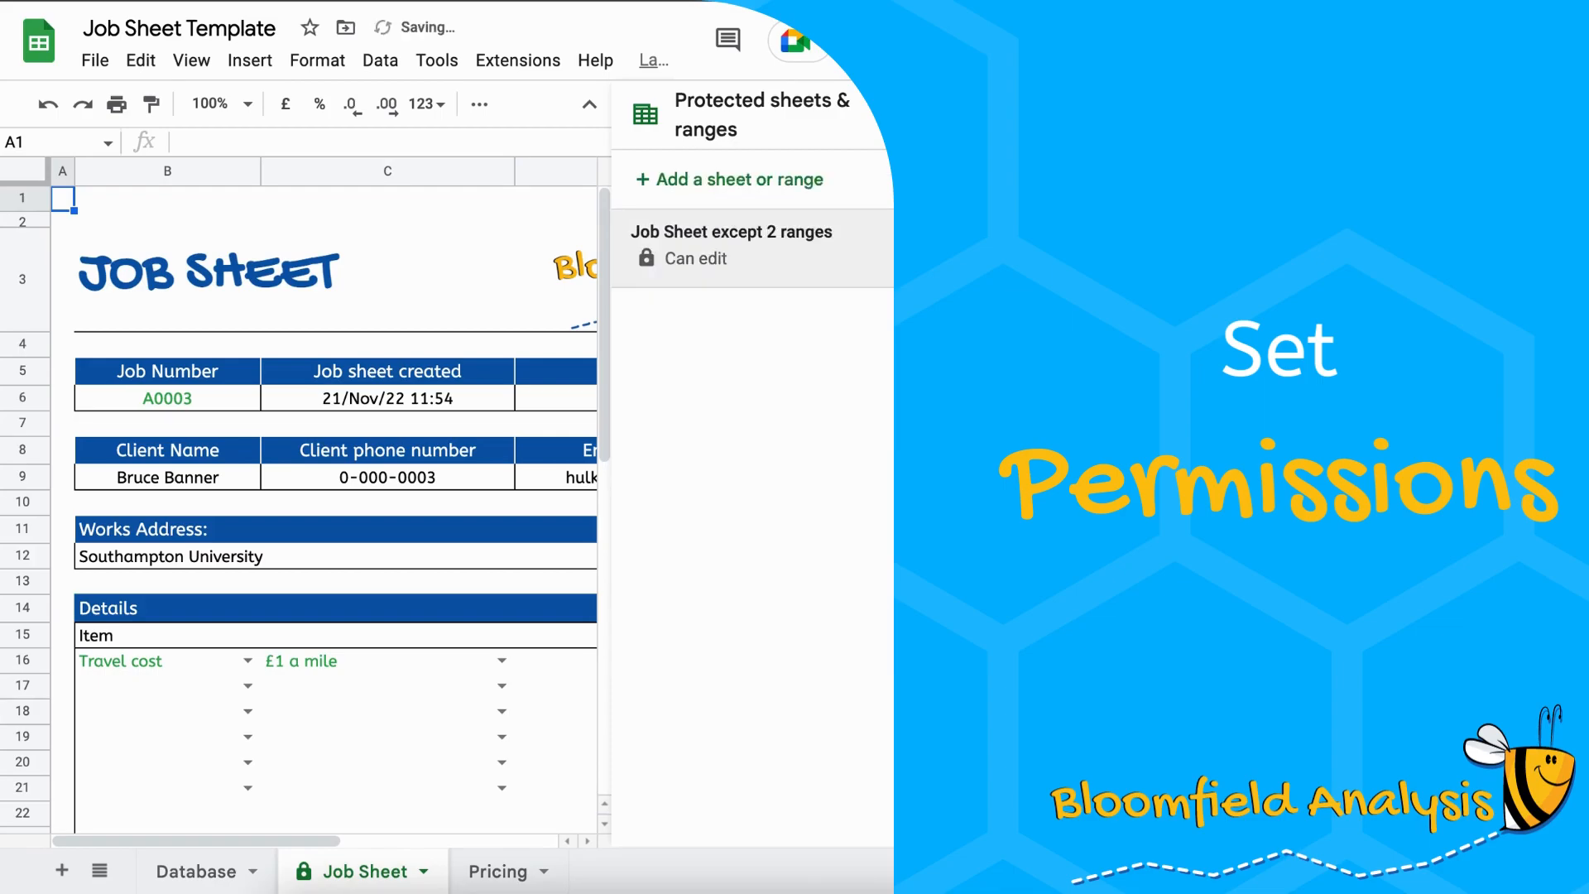